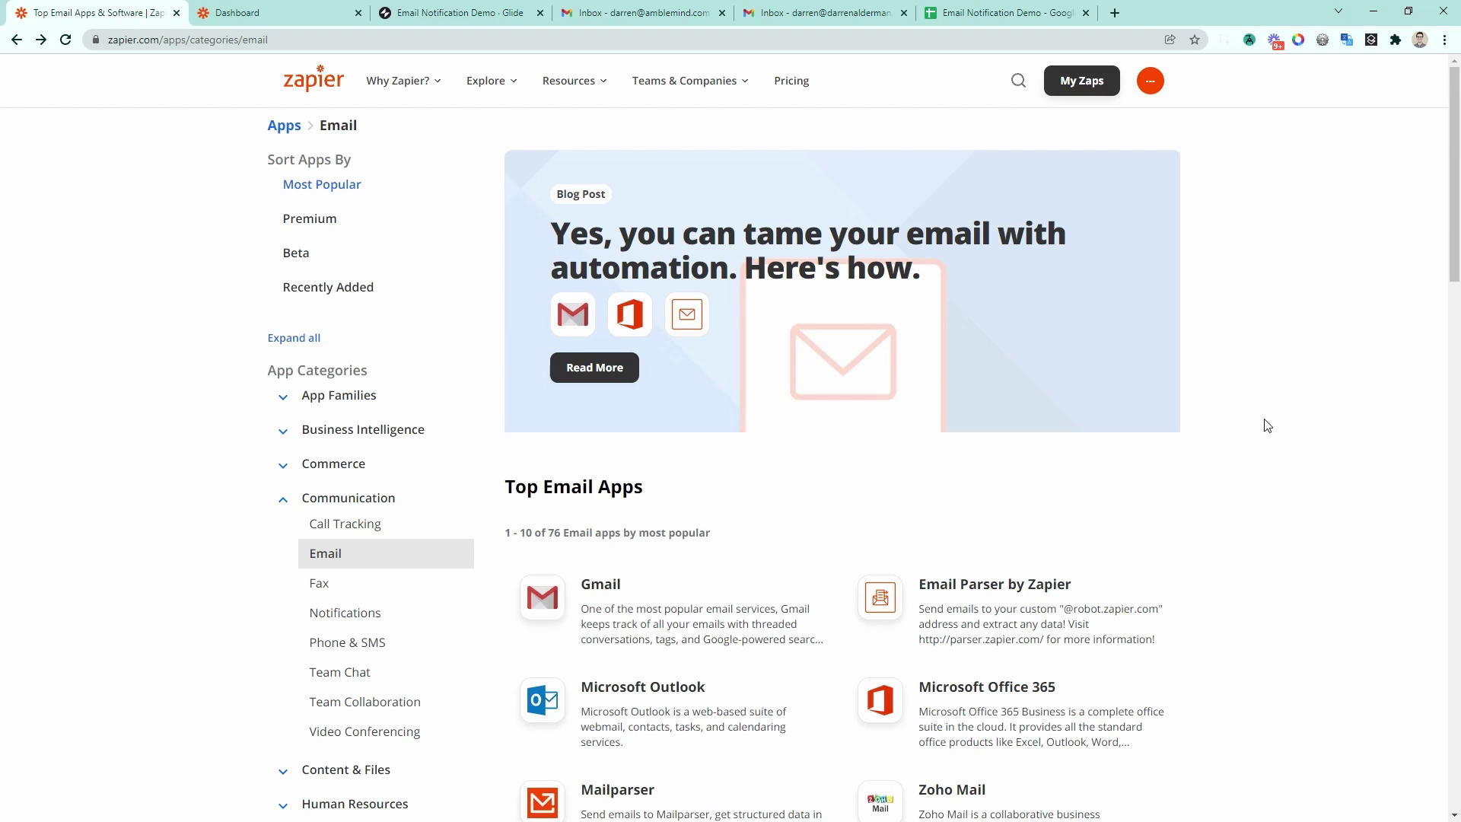
Step: Scroll through the Top Email Apps listing, then switch over to the Zapier Dashboard tab
{"action": "scroll", "coordinate": [1267, 425], "scroll_direction": "down", "scroll_amount": 5}
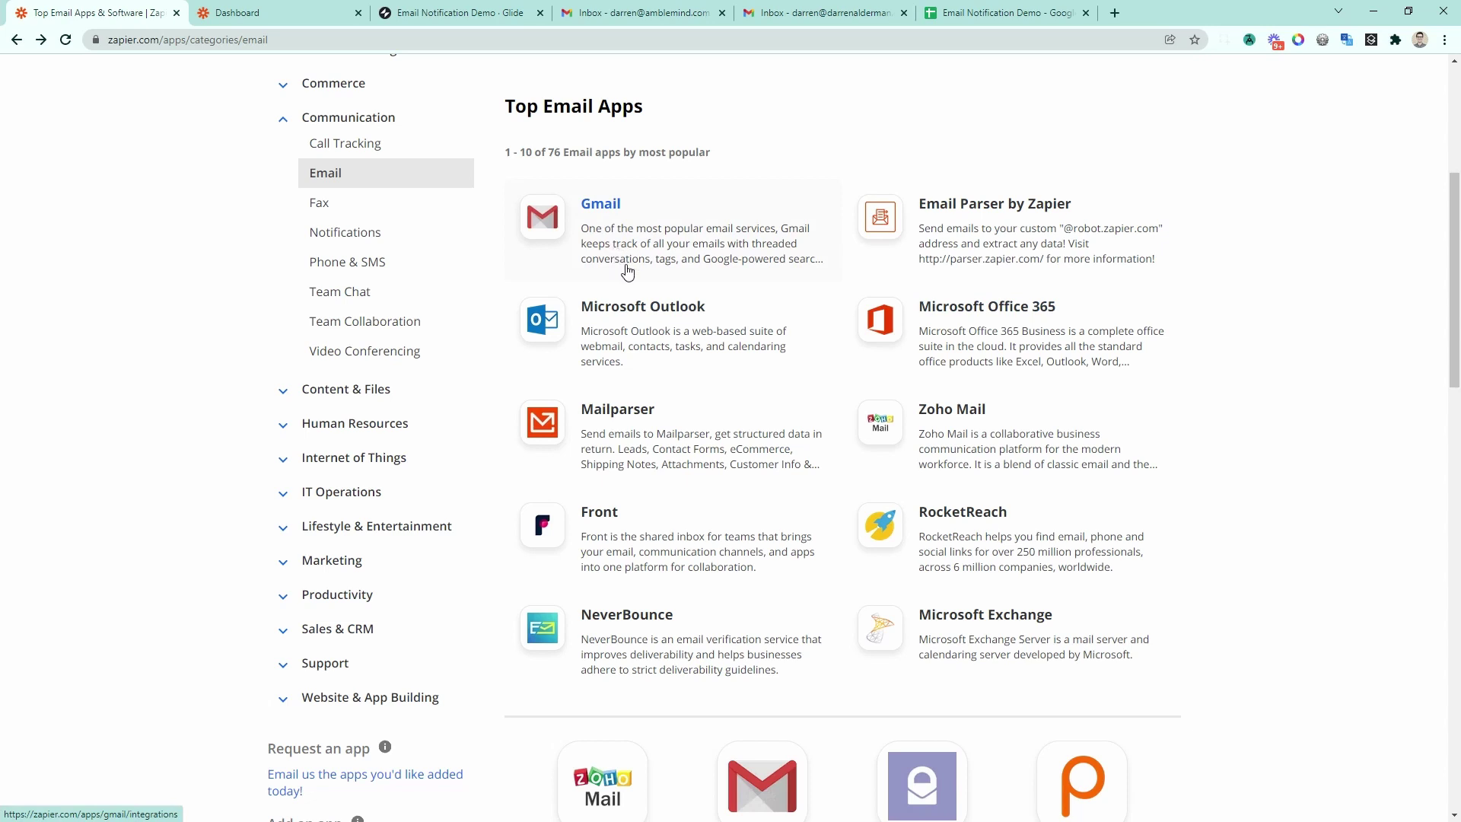
{"action": "key", "text": "ctrl+Tab"}
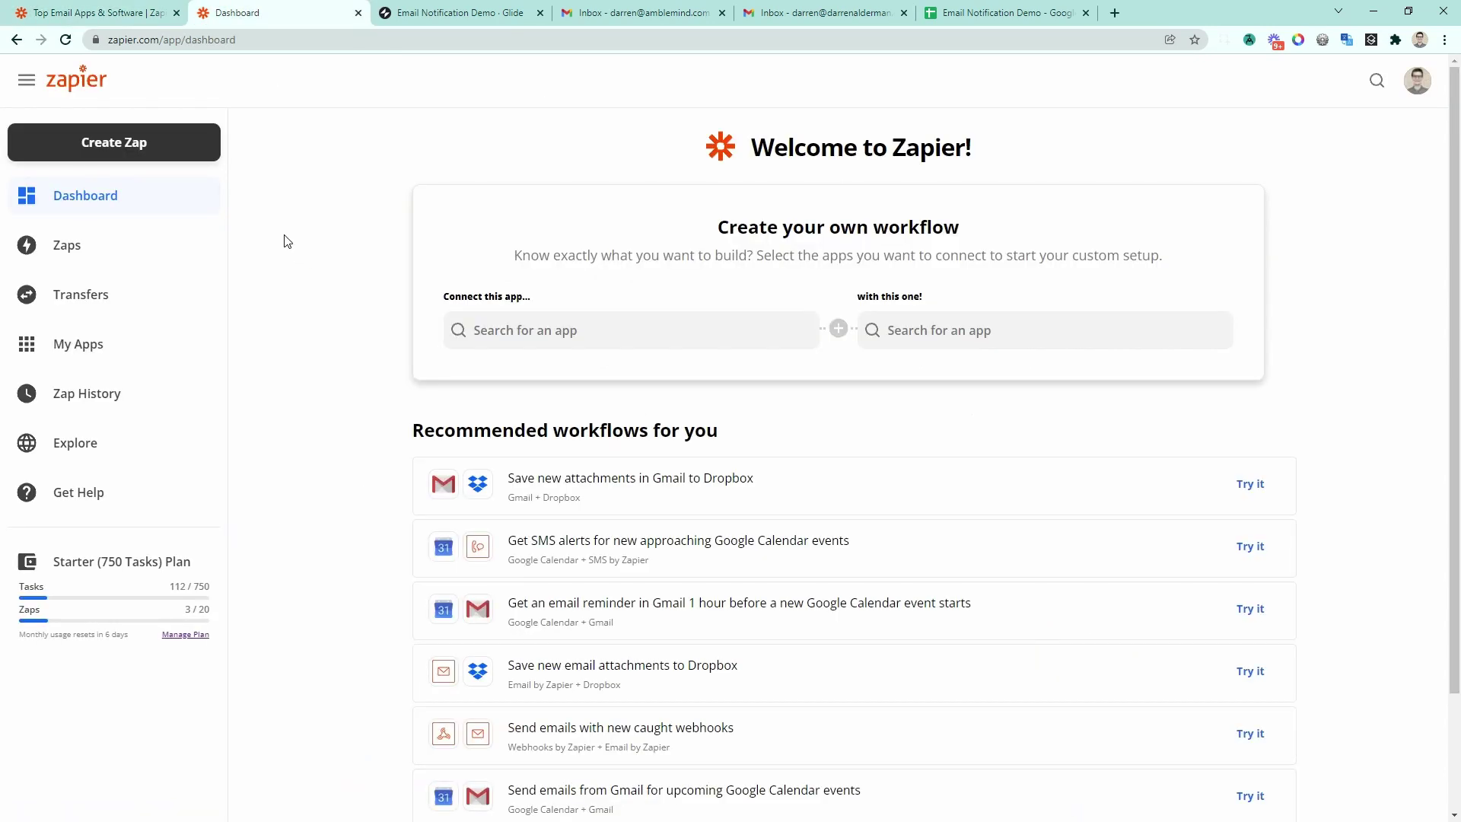
Step: Create a Zap with a Webhooks by Zapier Catch Hook trigger and copy its webhook URL
{"action": "left_click", "coordinate": [145, 145]}
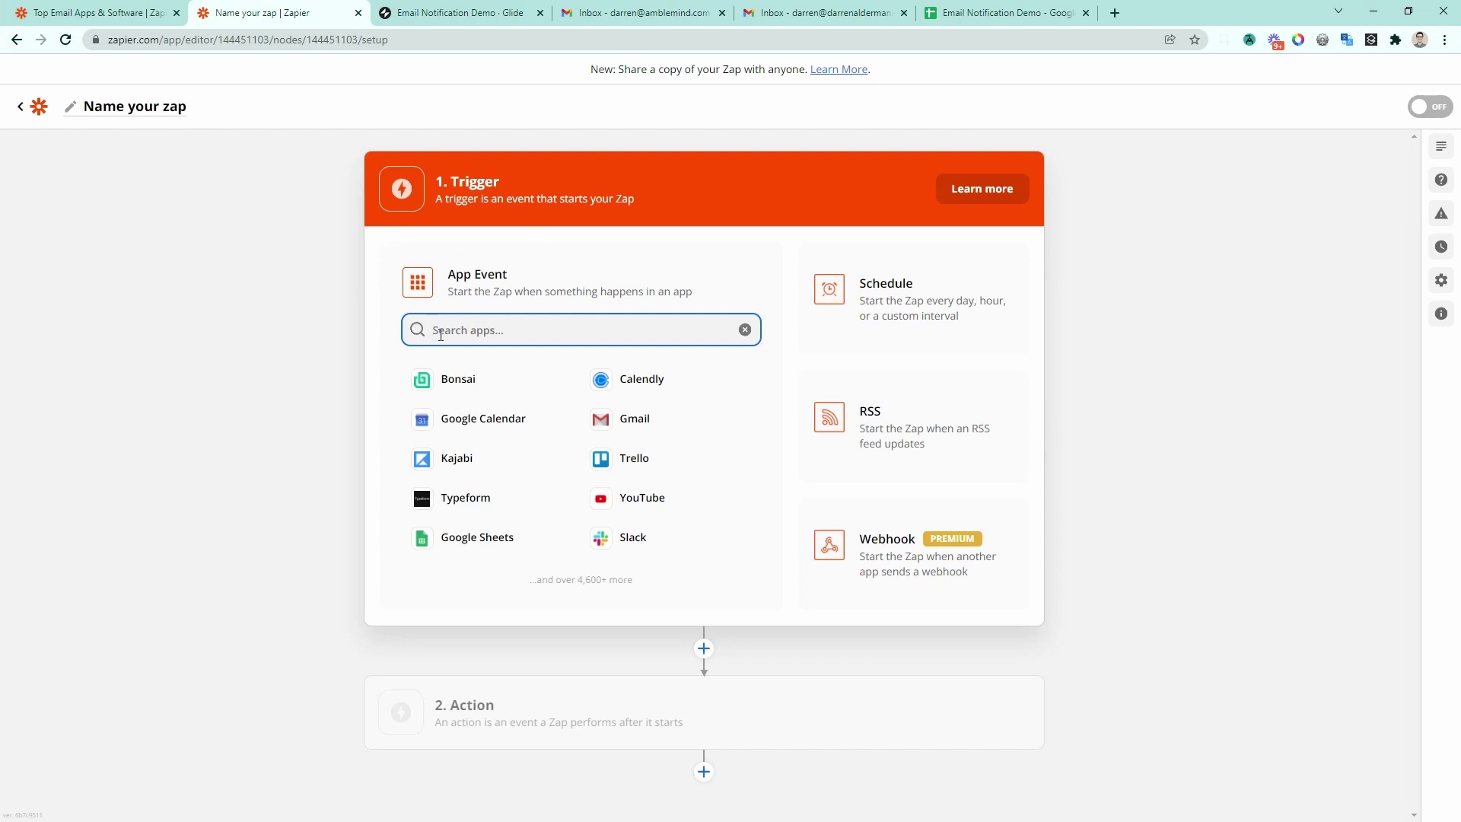
{"action": "type", "text": "web"}
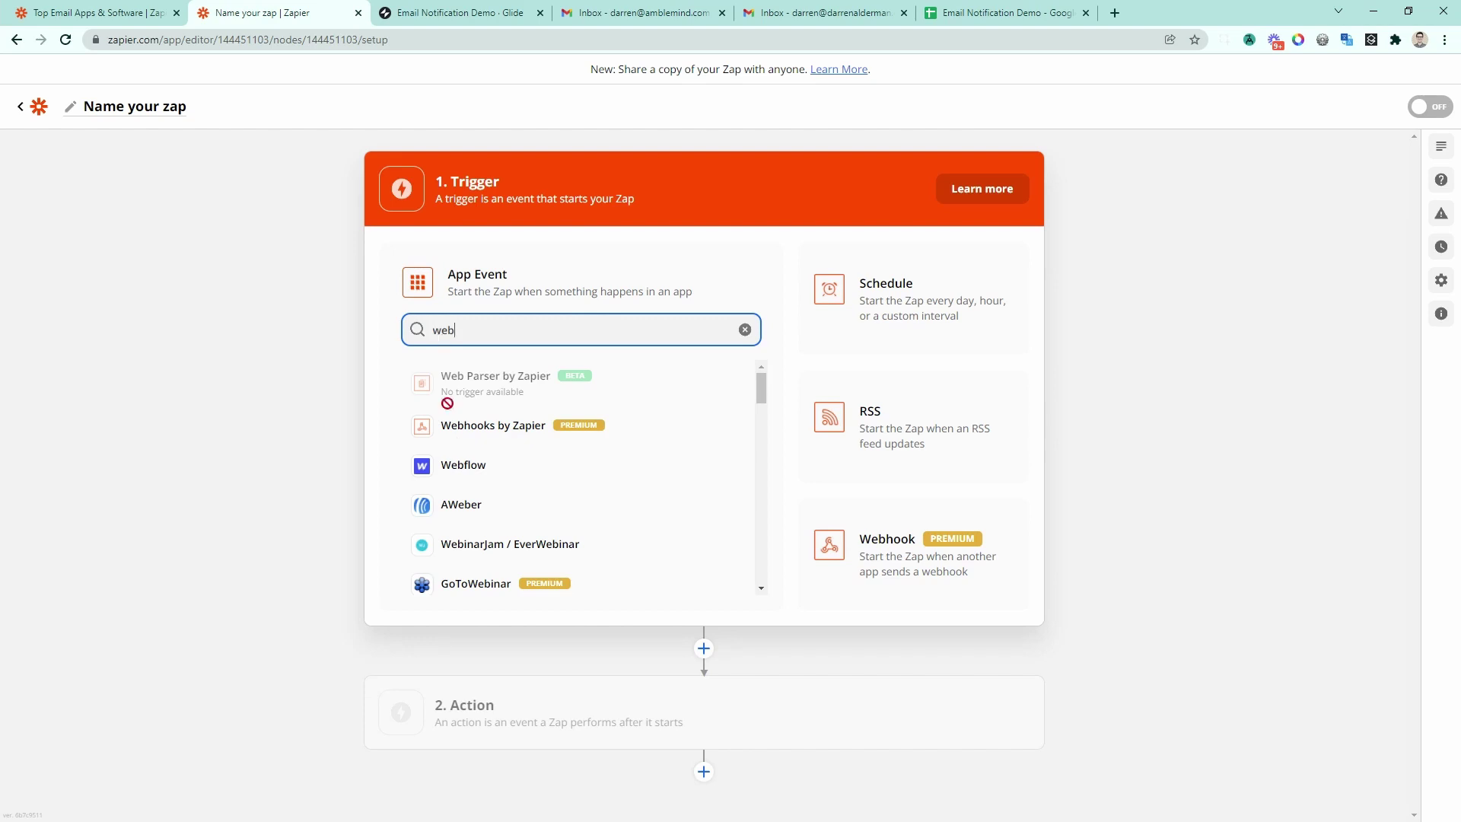
{"action": "left_click", "coordinate": [528, 426]}
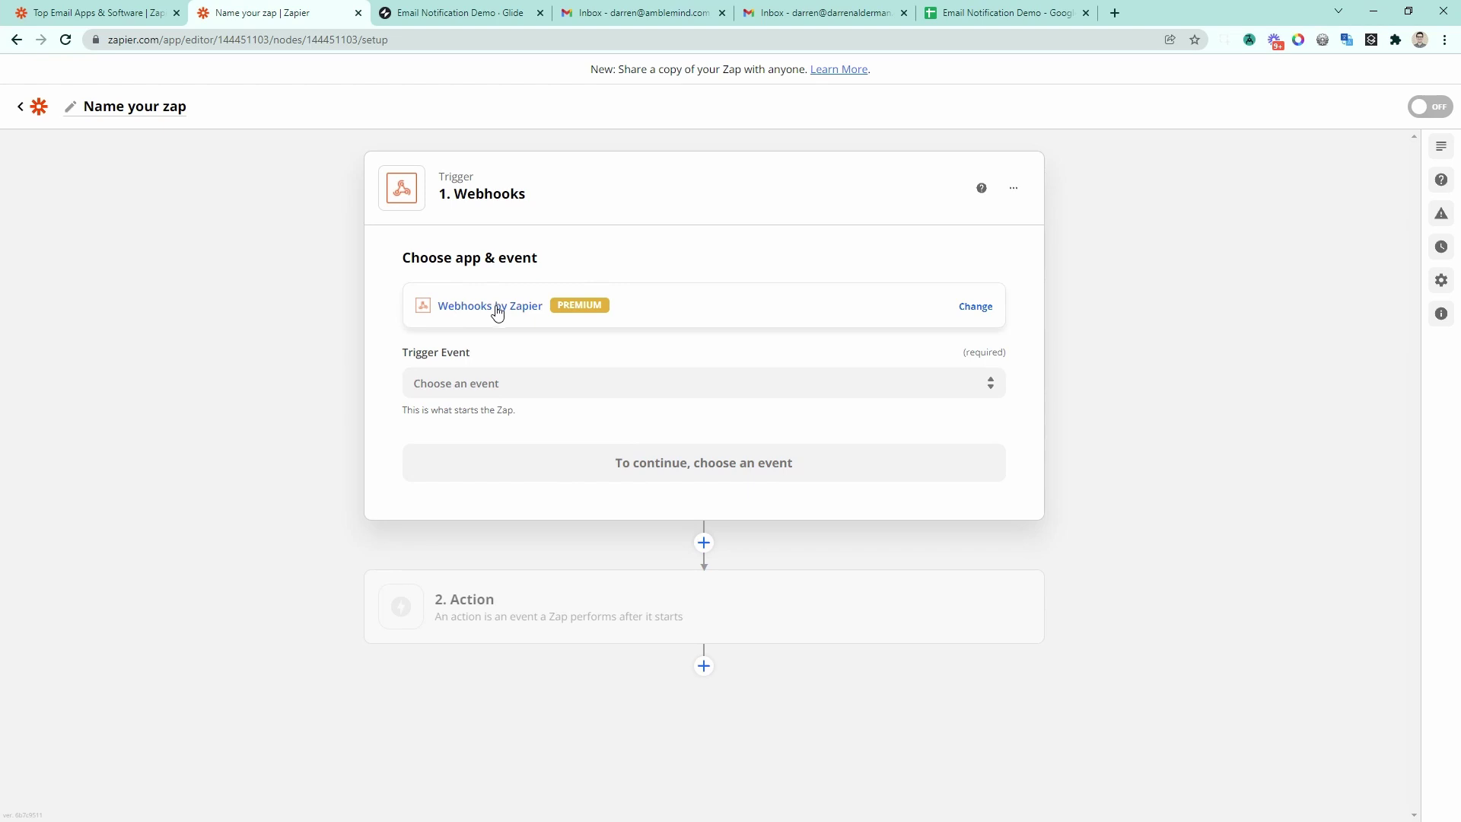
{"action": "left_click", "coordinate": [471, 383]}
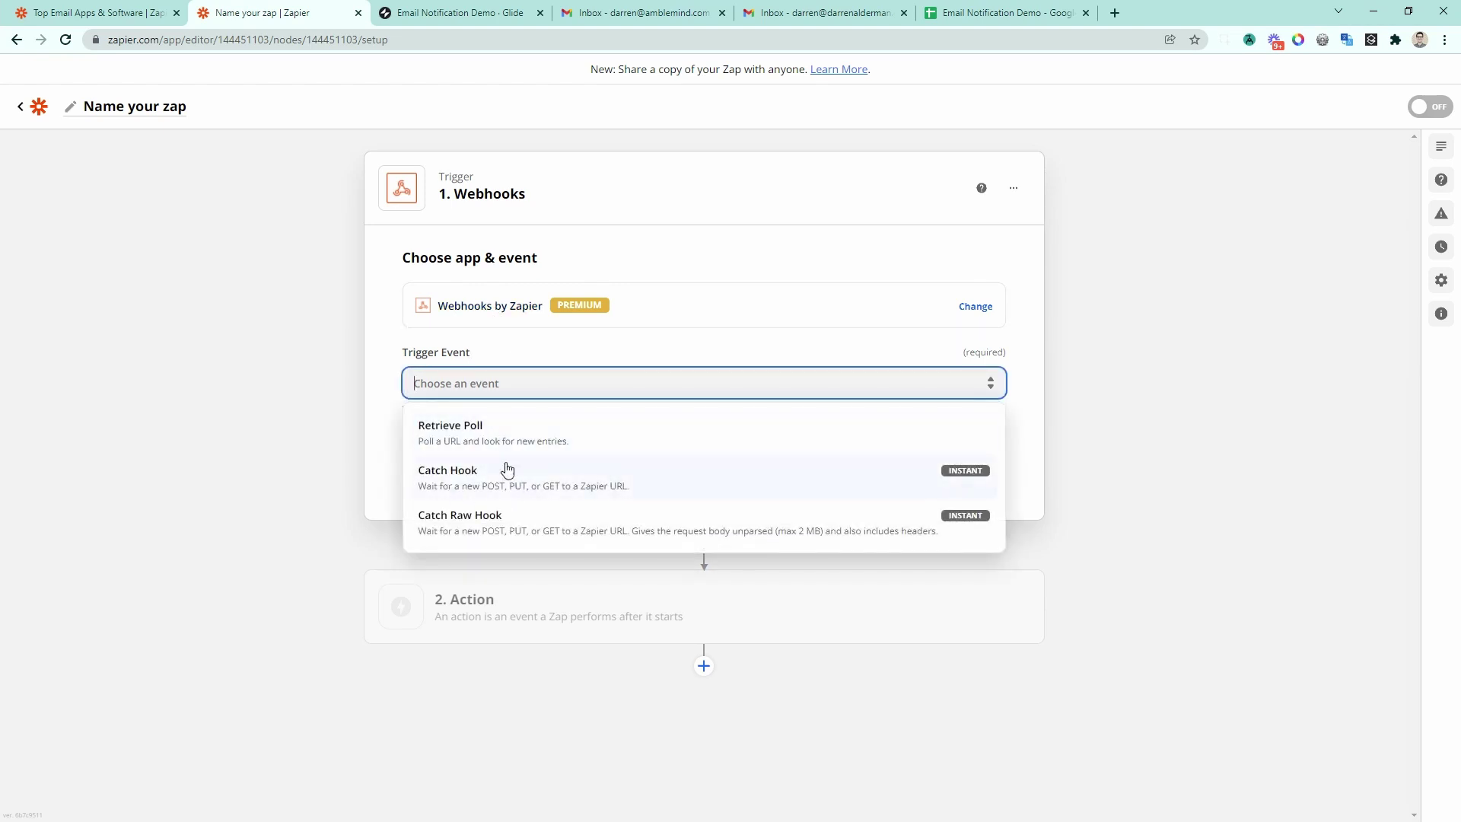
{"action": "left_click", "coordinate": [466, 477]}
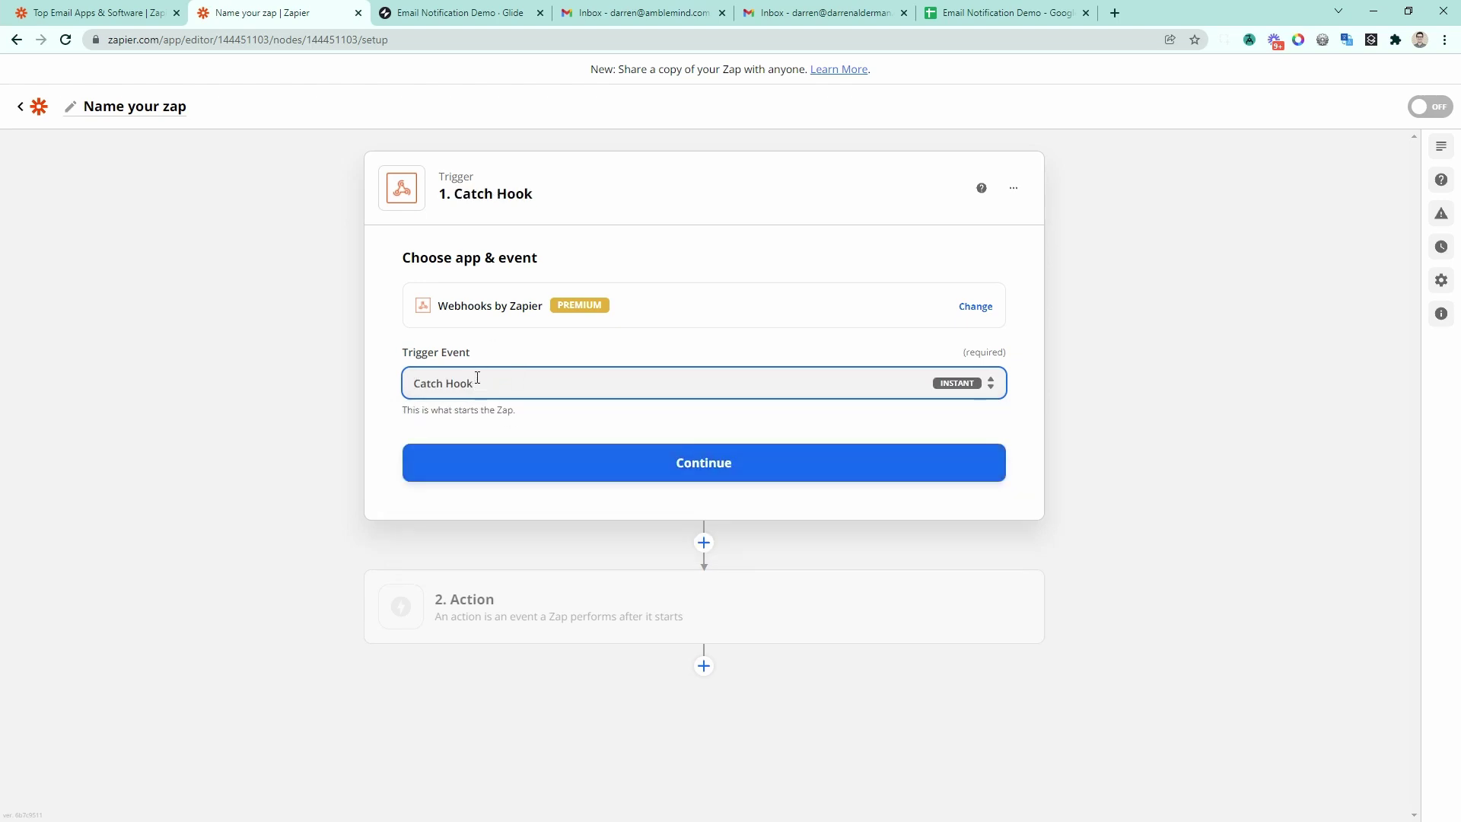
{"action": "left_click", "coordinate": [591, 473]}
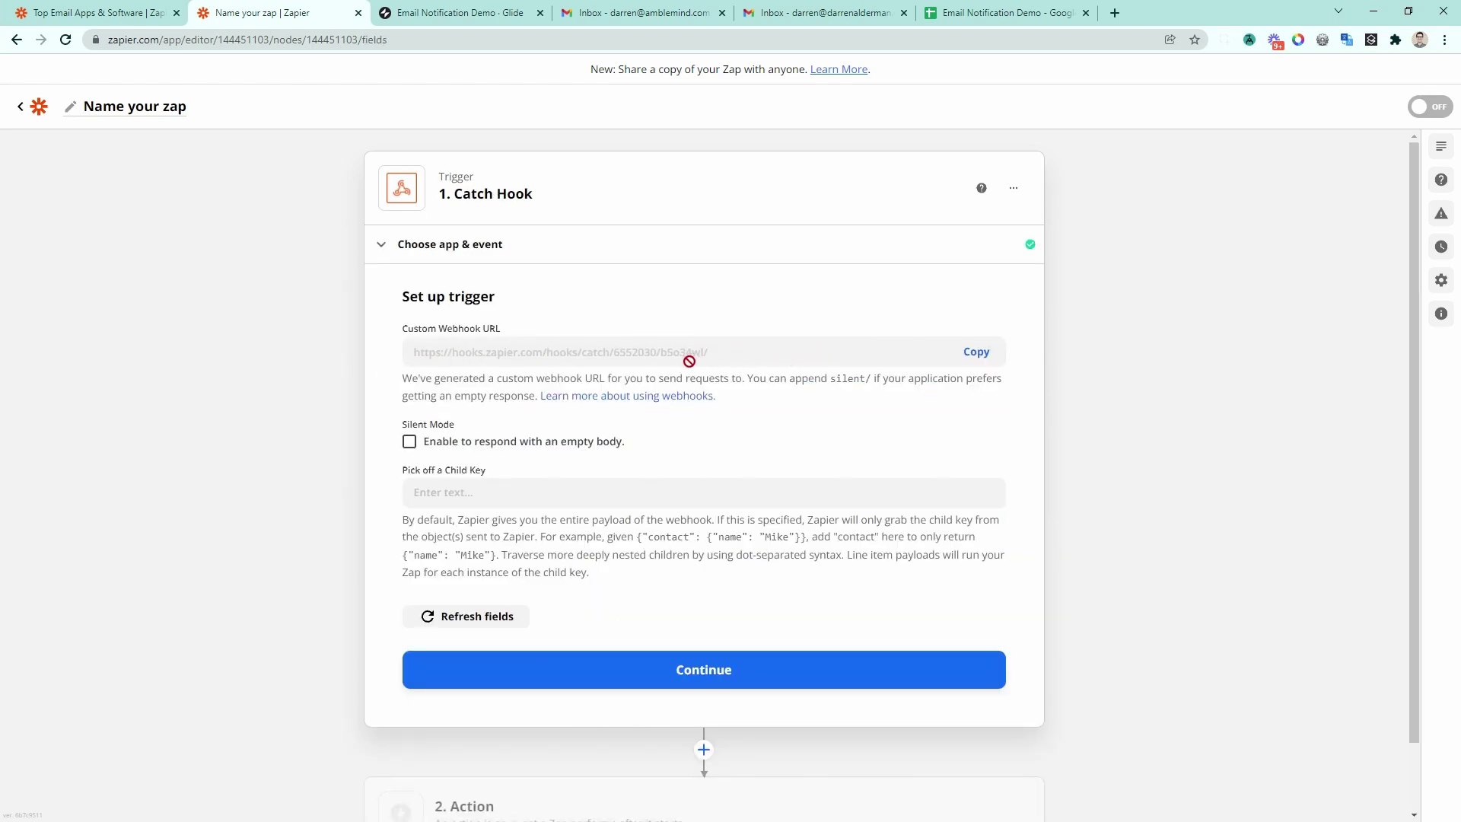
{"action": "left_click", "coordinate": [981, 360]}
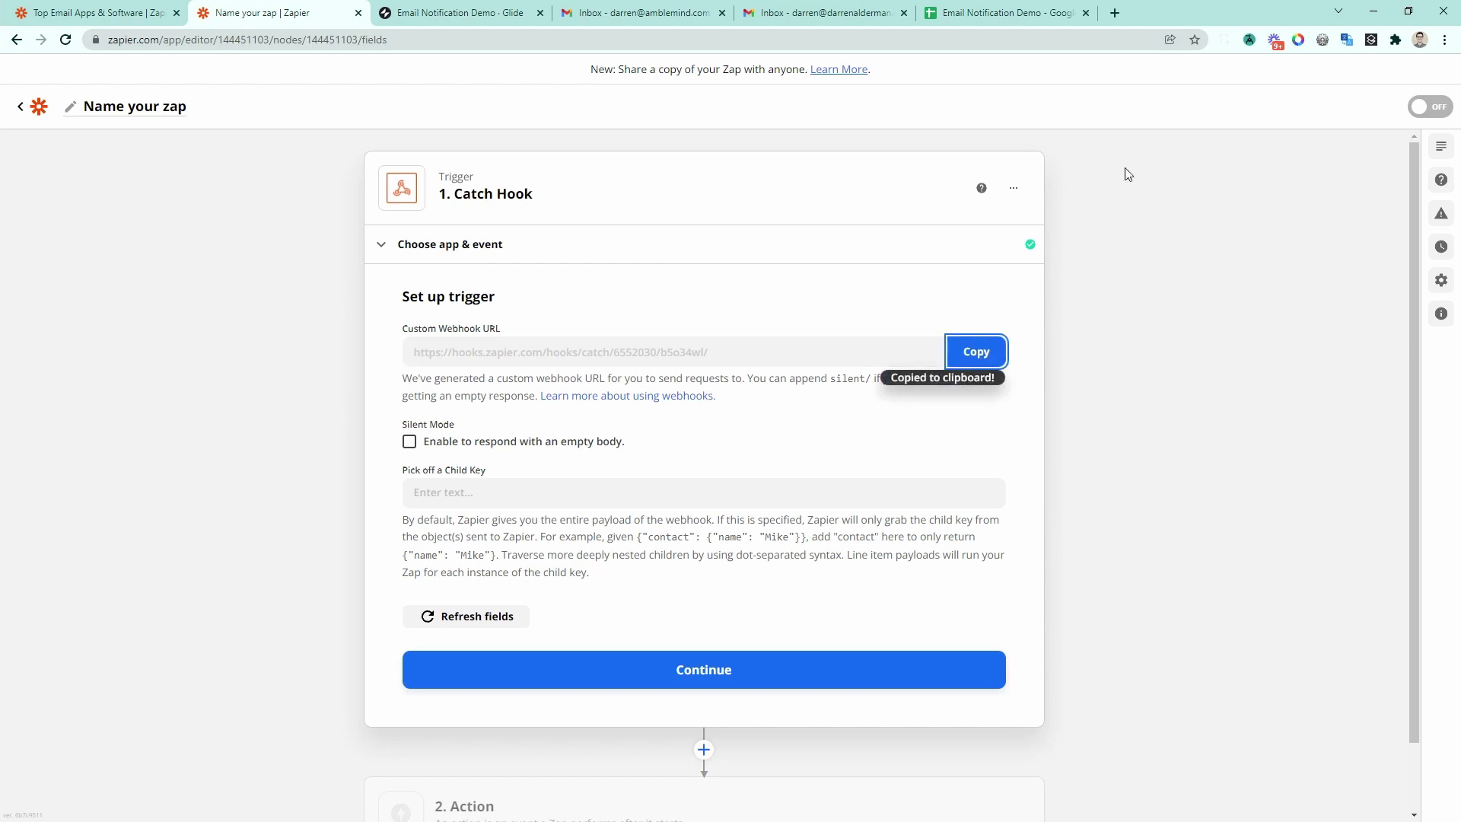
{"action": "left_click", "coordinate": [1115, 13]}
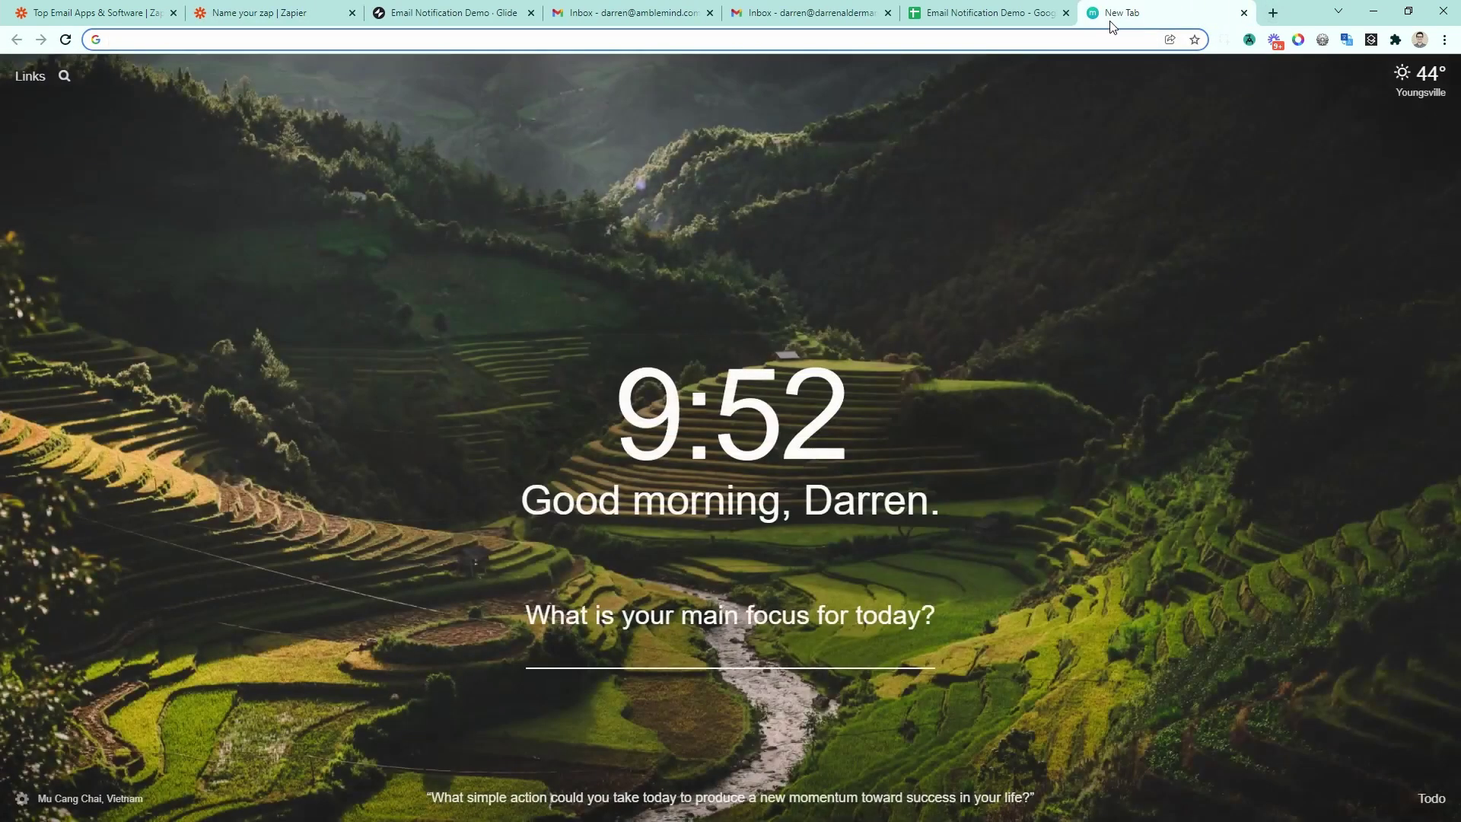
Step: Load the webhook URL with a recipient address and message=hello! appended, confirming status success
{"action": "key", "text": "ctrl+v"}
{"action": "type", "text": "?"}
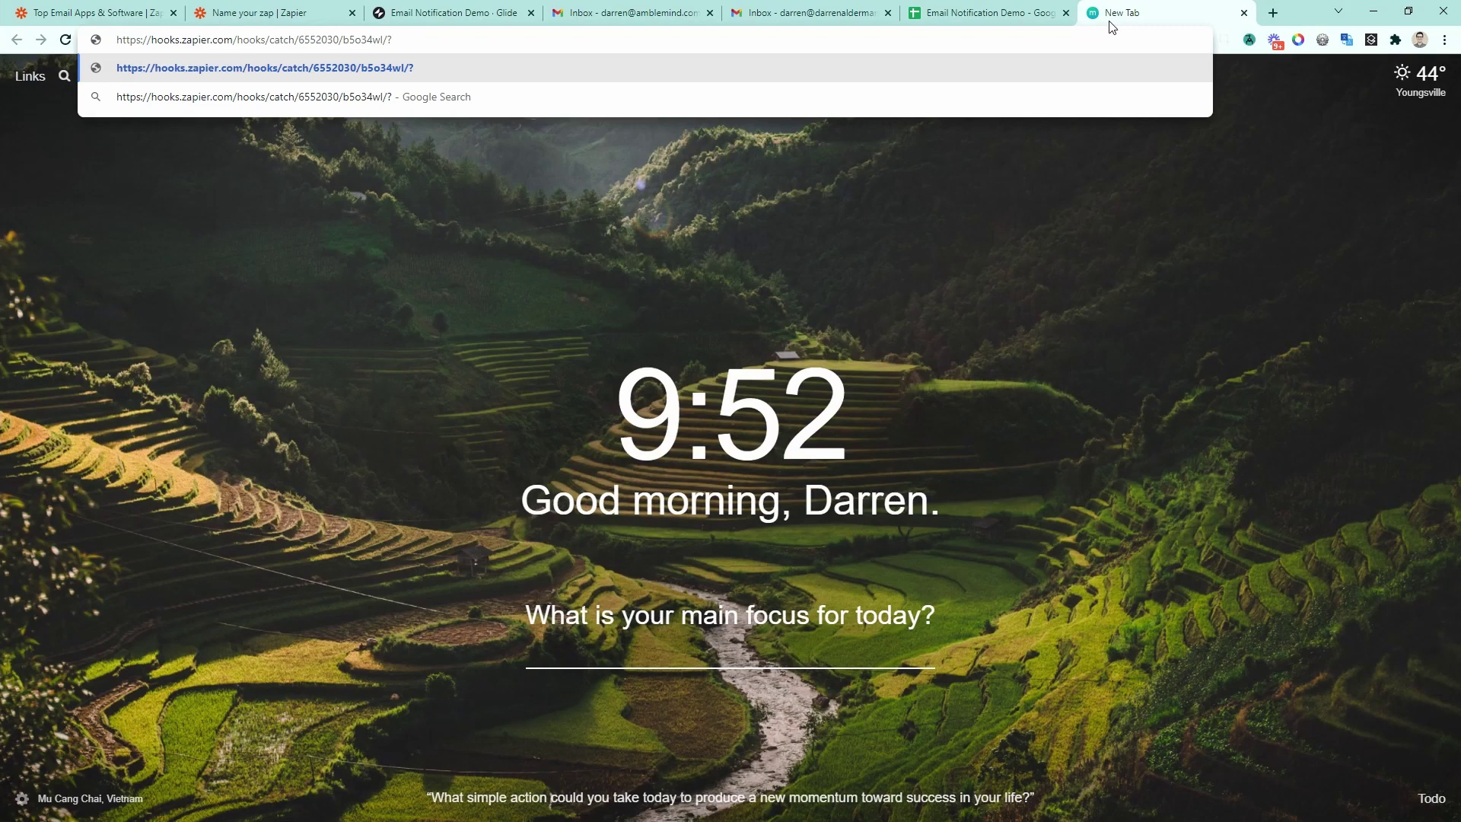
{"action": "key", "text": "Return"}
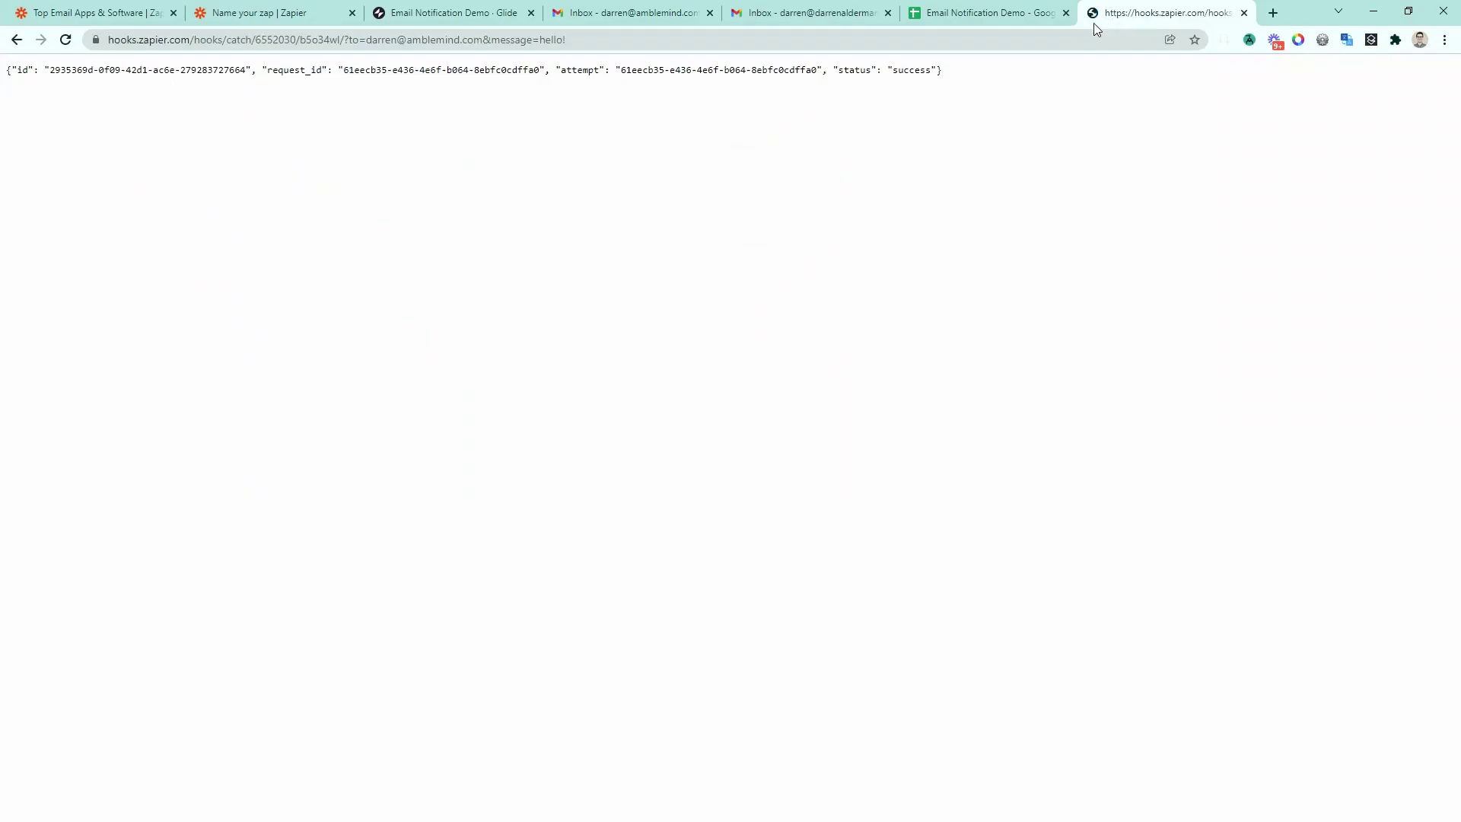
{"action": "left_click_drag", "start_coordinate": [951, 74], "coordinate": [778, 68]}
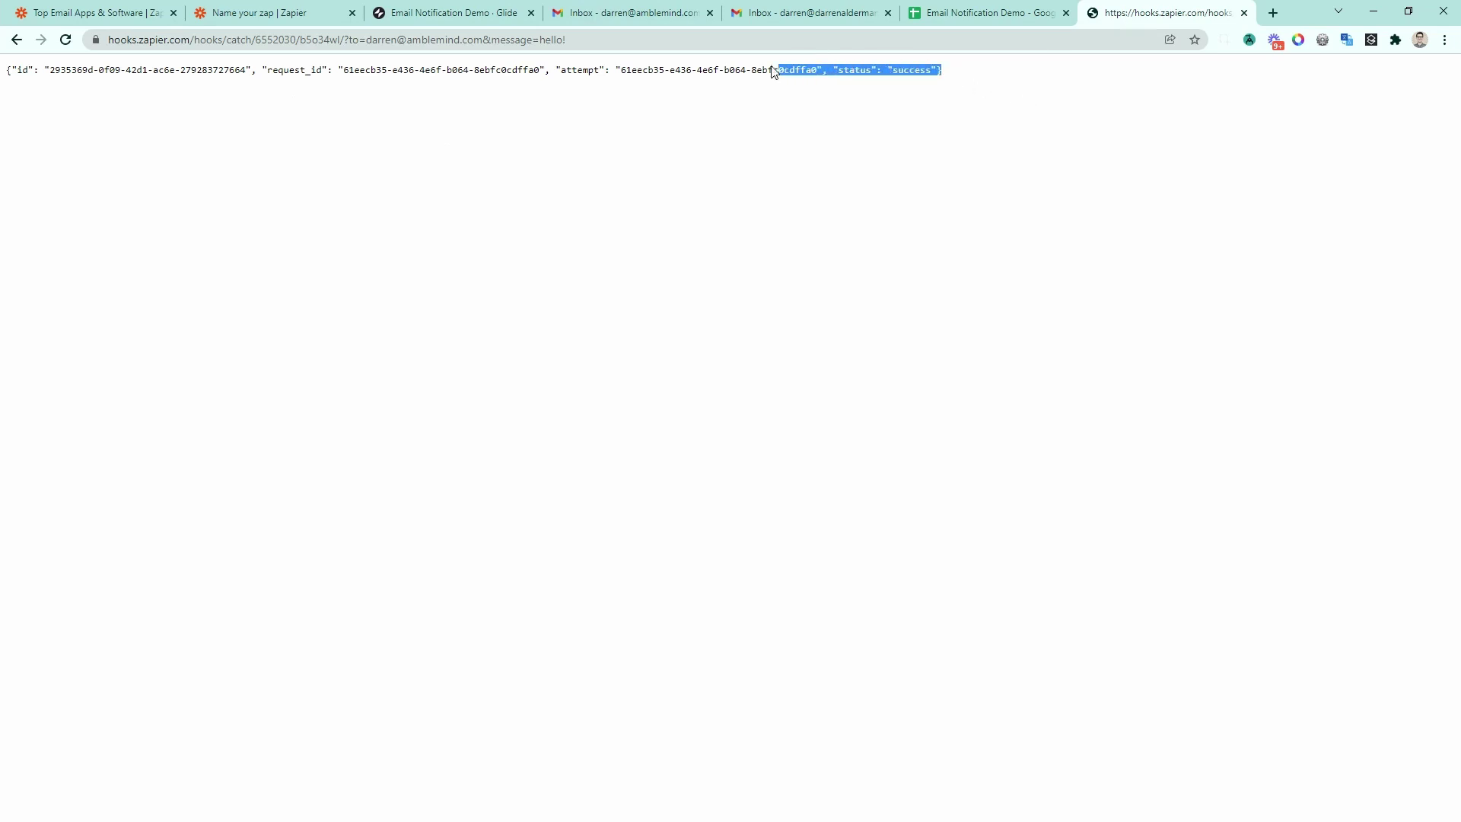
{"action": "left_click", "coordinate": [309, 16]}
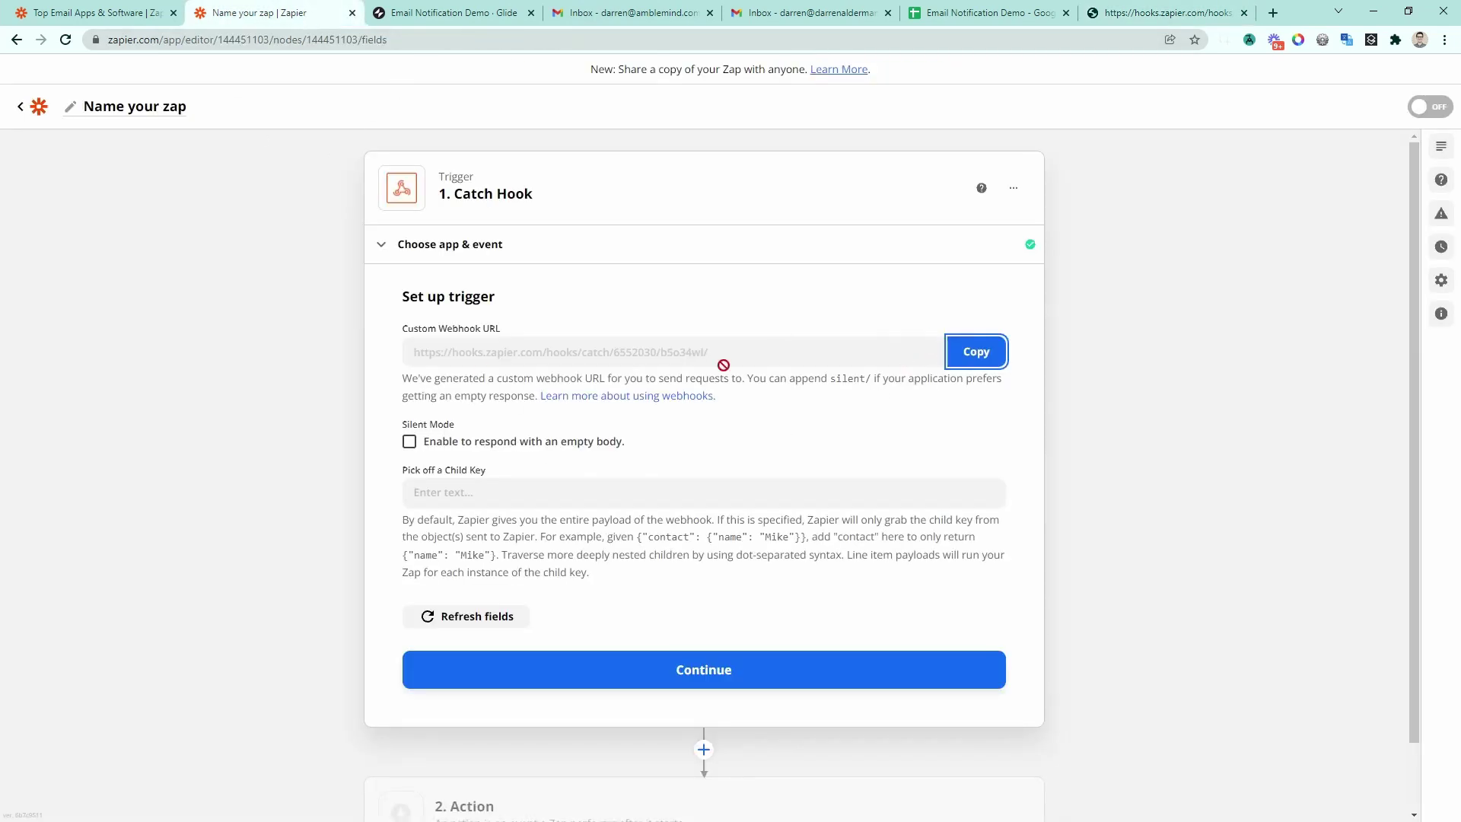
Step: Test the Catch Hook trigger and check that Request A holds the to and message=hello! fields
{"action": "left_click", "coordinate": [578, 676]}
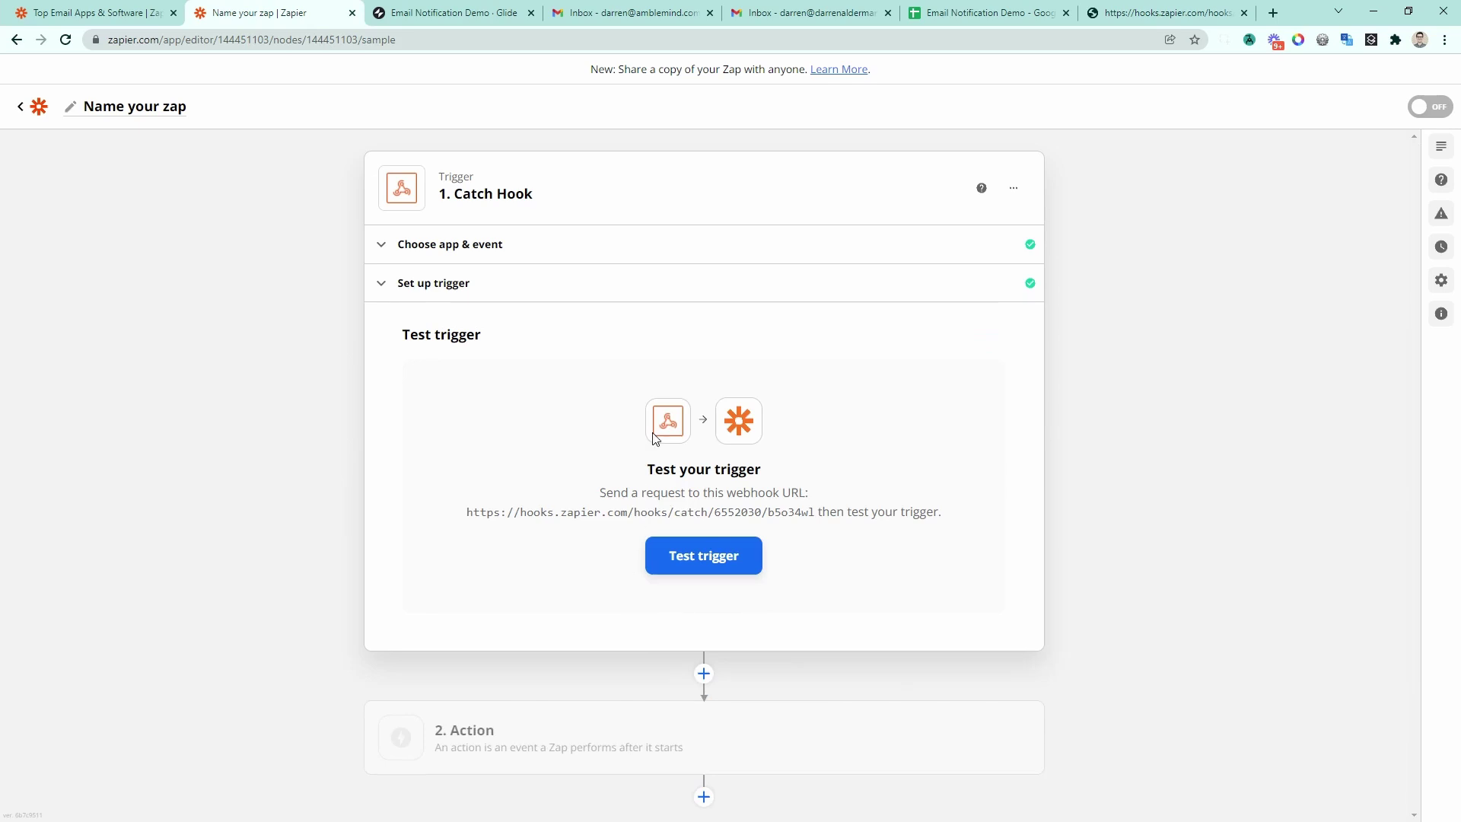
{"action": "left_click", "coordinate": [711, 557]}
{"action": "left_click_drag", "start_coordinate": [424, 542], "coordinate": [614, 552]}
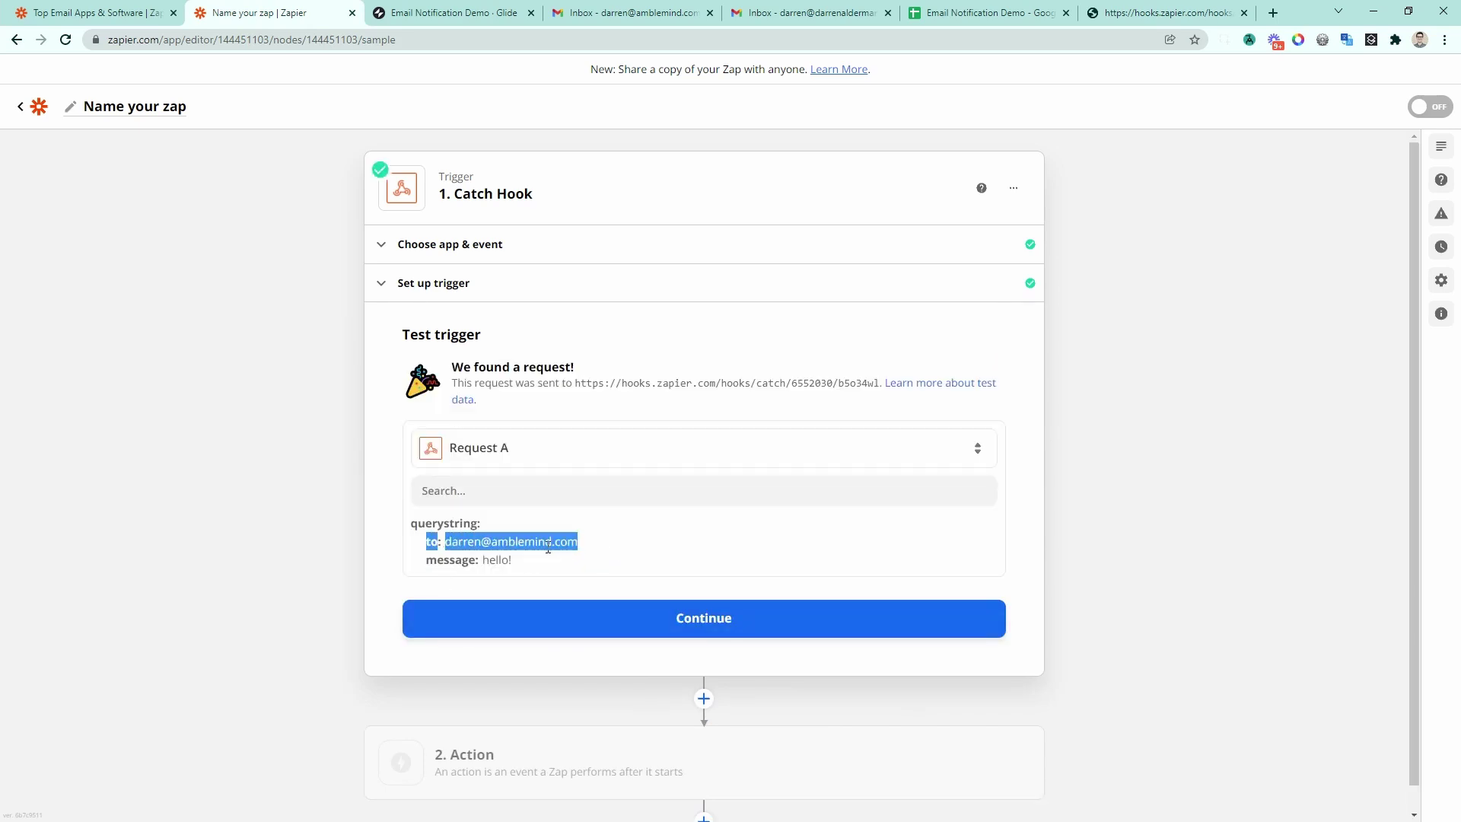
{"action": "left_click", "coordinate": [498, 556]}
{"action": "left_click_drag", "start_coordinate": [426, 547], "coordinate": [427, 574]}
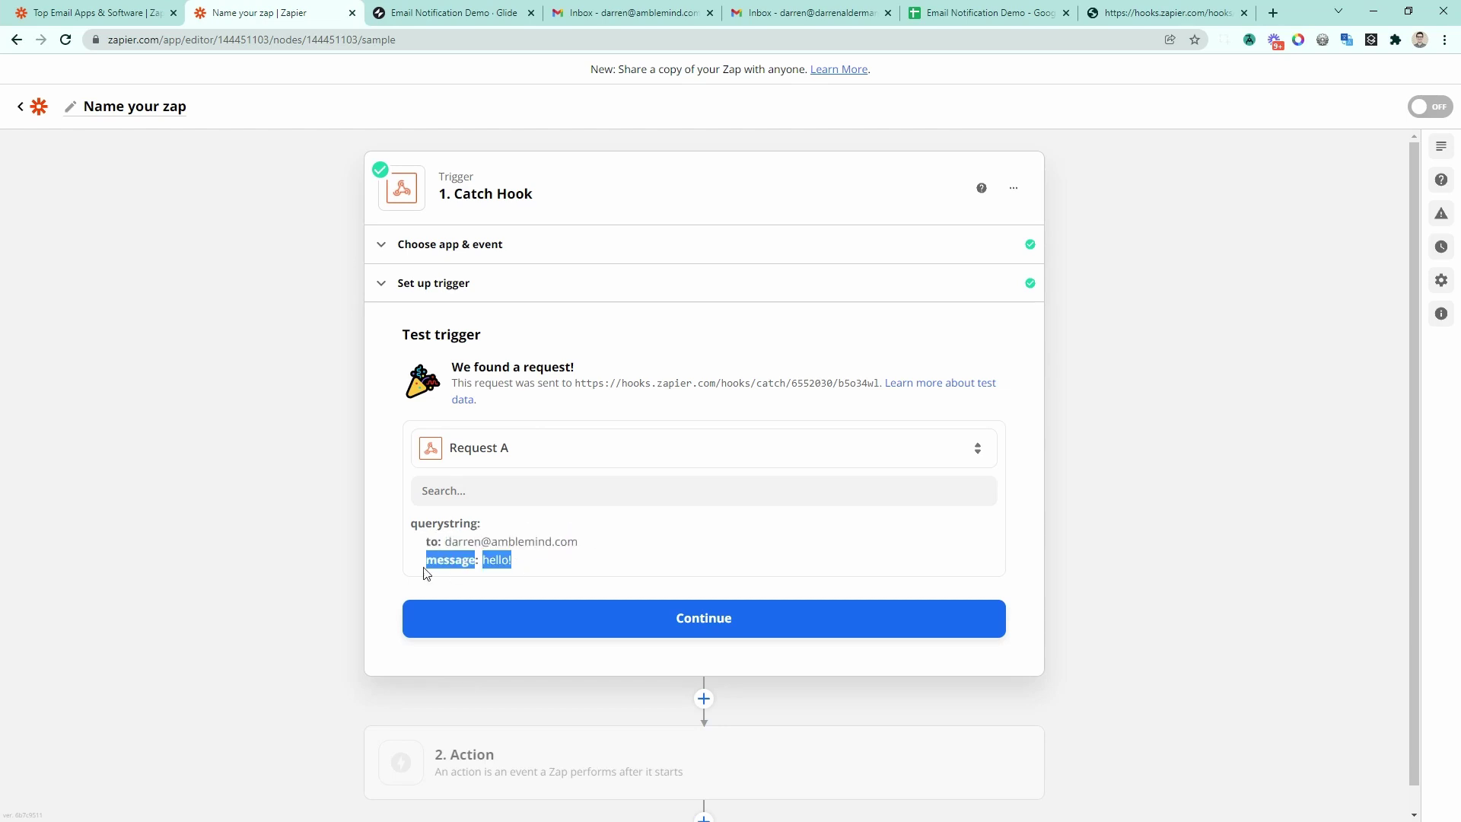
{"action": "scroll", "coordinate": [352, 606], "scroll_direction": "down", "scroll_amount": 1}
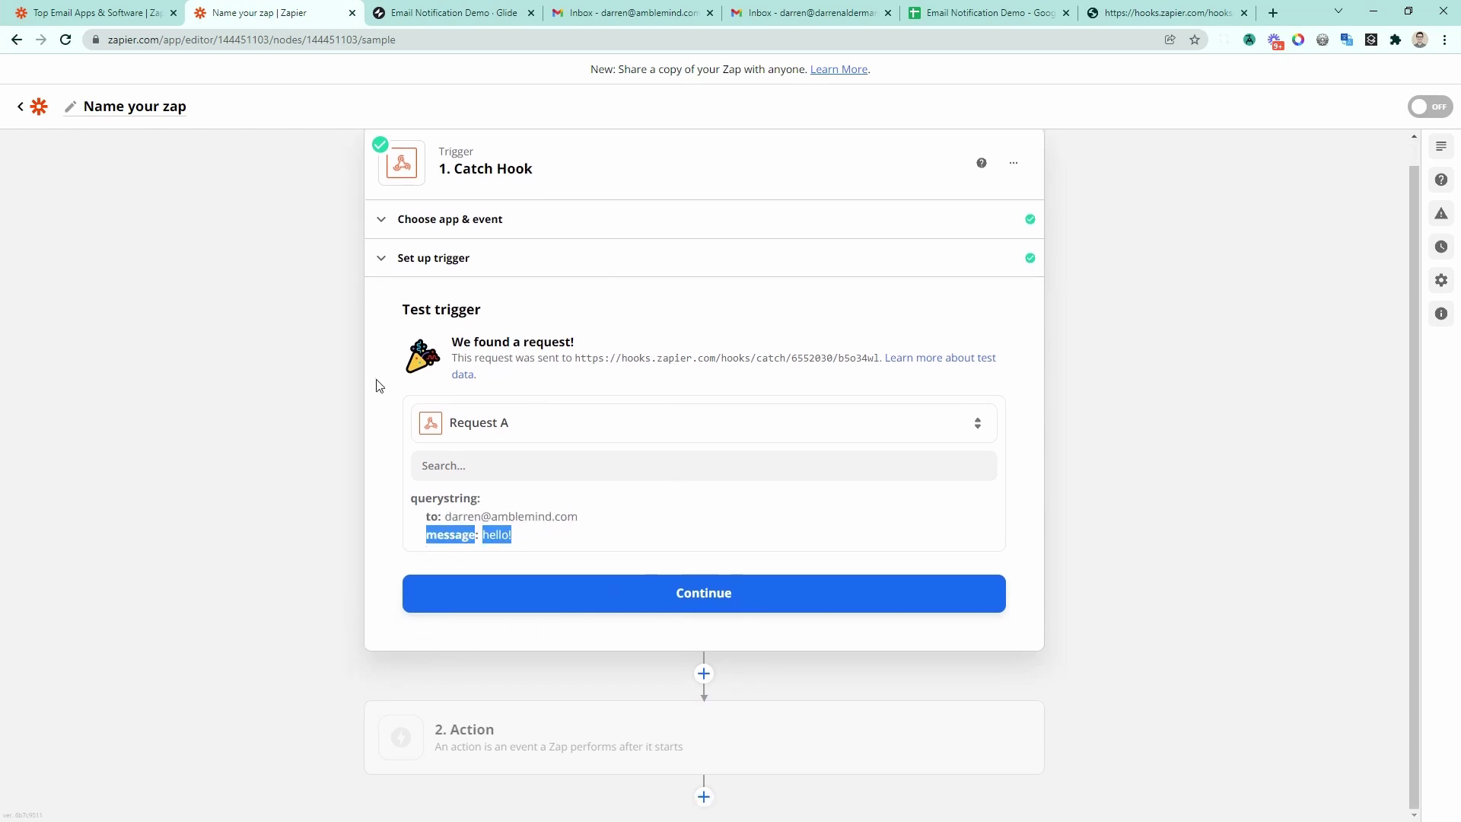
{"action": "left_click", "coordinate": [642, 594]}
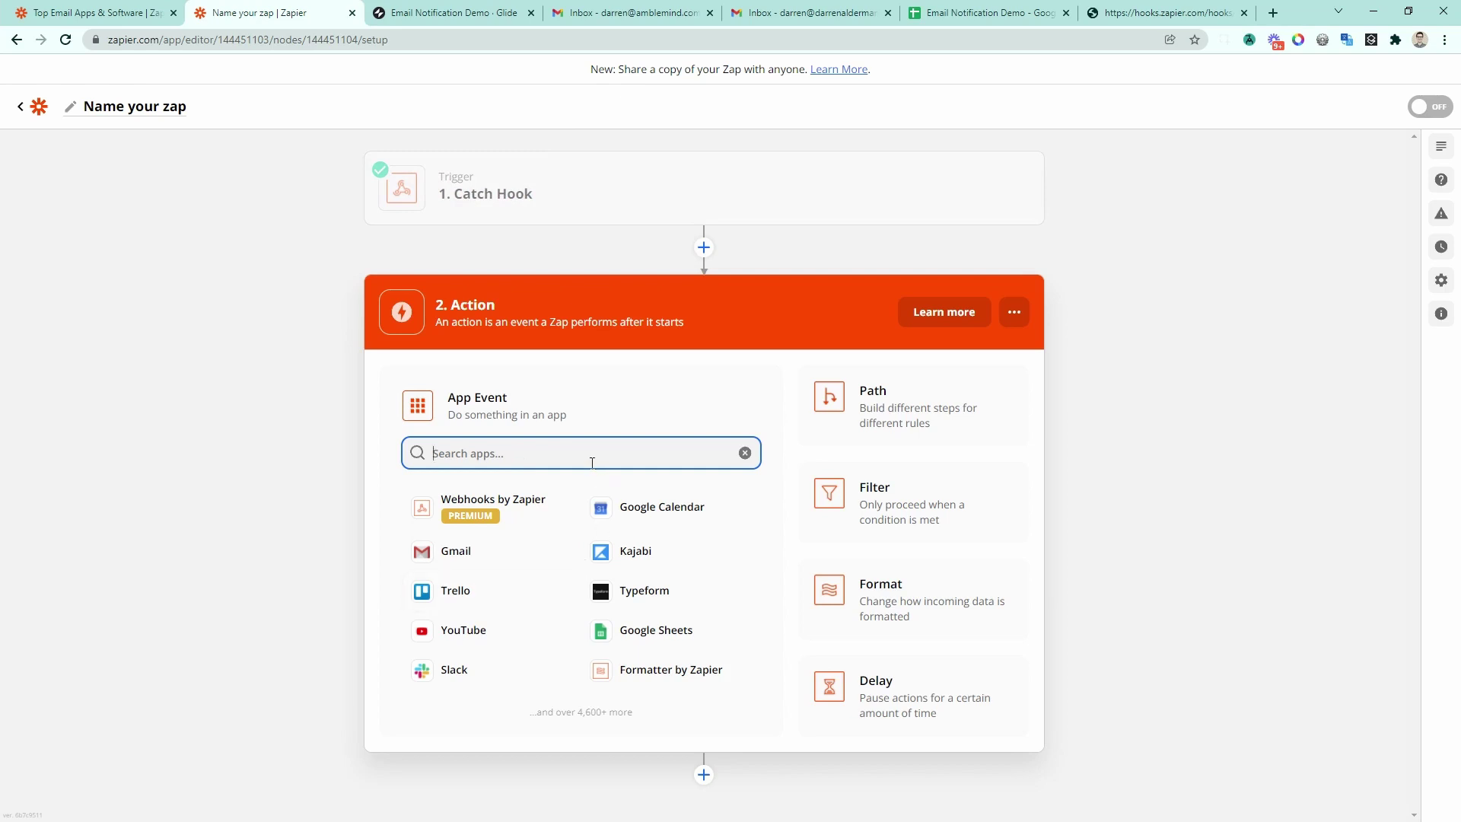
Step: Set the action to Gmail Send Email using the first connected Gmail account
{"action": "left_click", "coordinate": [464, 557]}
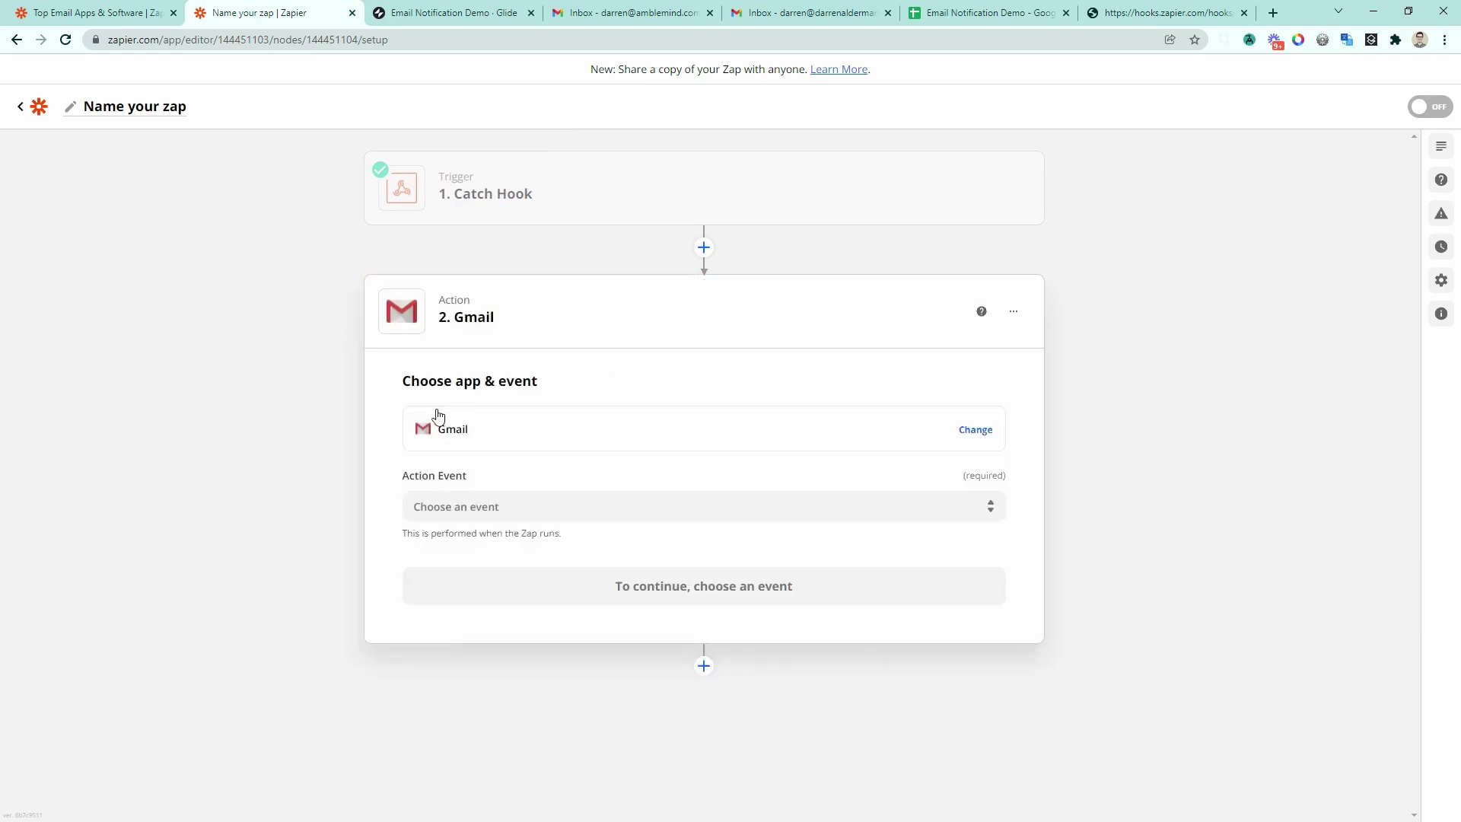
{"action": "left_click", "coordinate": [498, 503]}
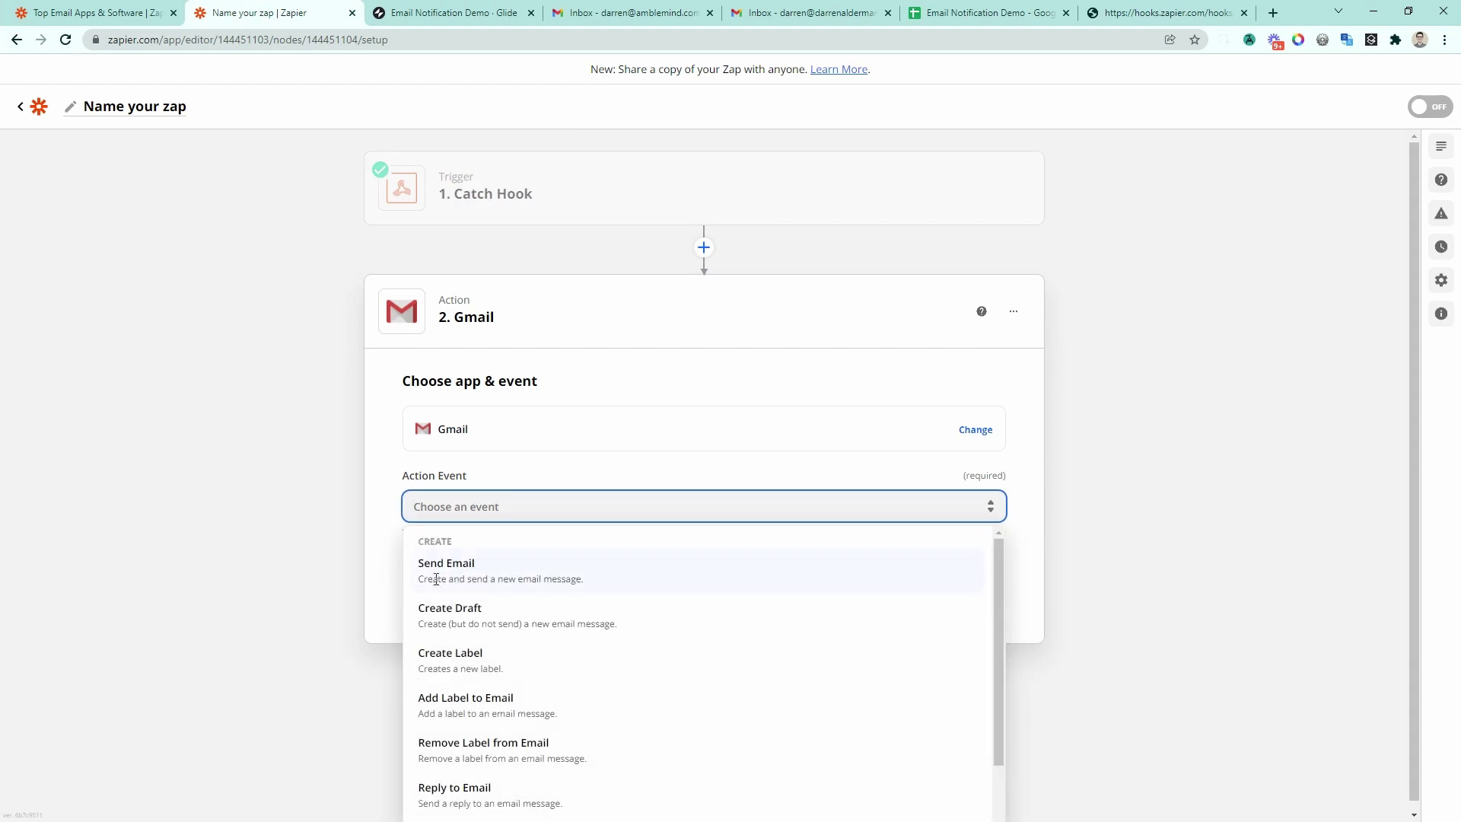
{"action": "left_click", "coordinate": [496, 572]}
{"action": "left_click", "coordinate": [730, 592]}
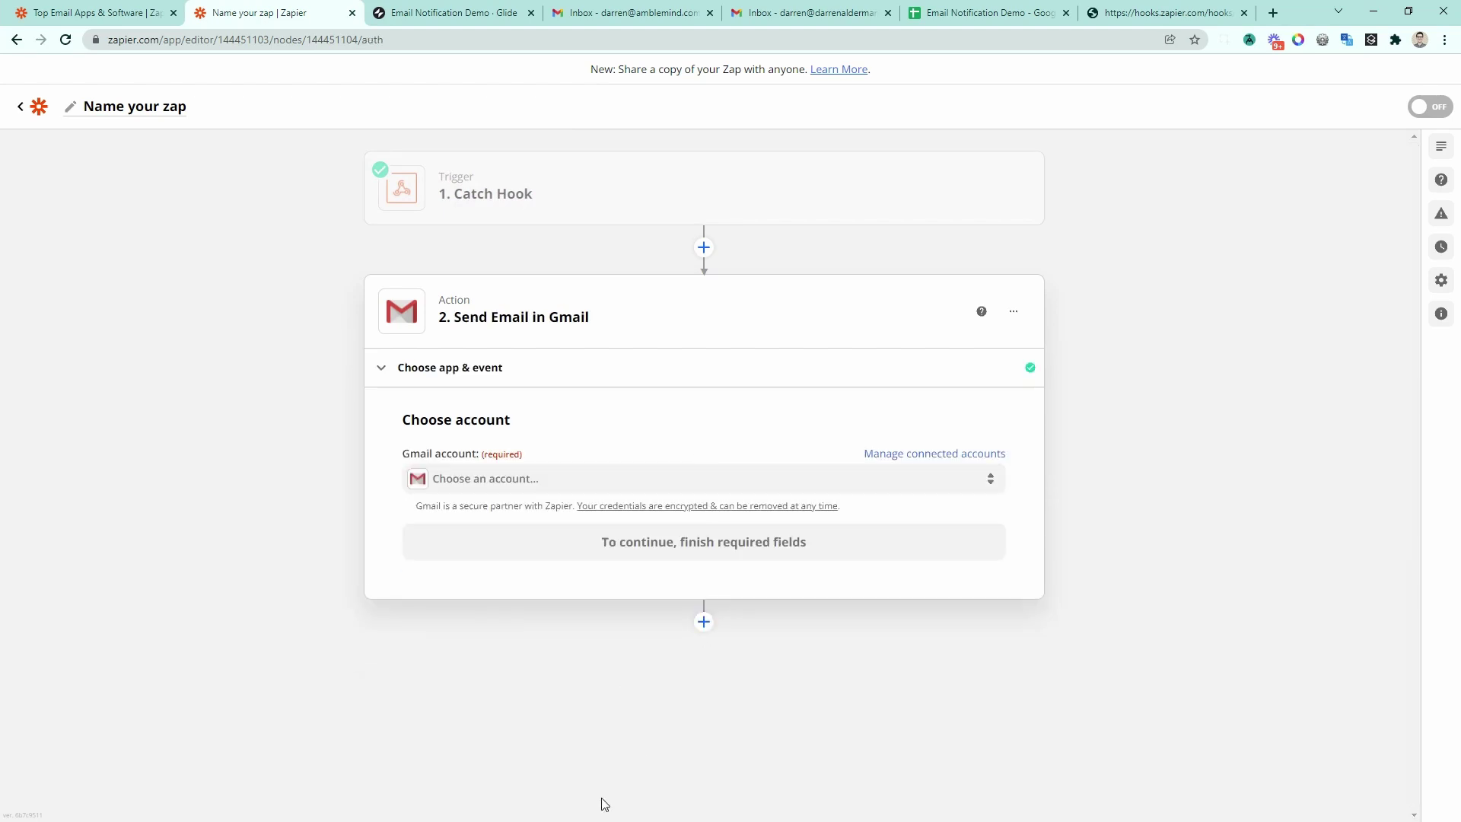
{"action": "left_click", "coordinate": [556, 477]}
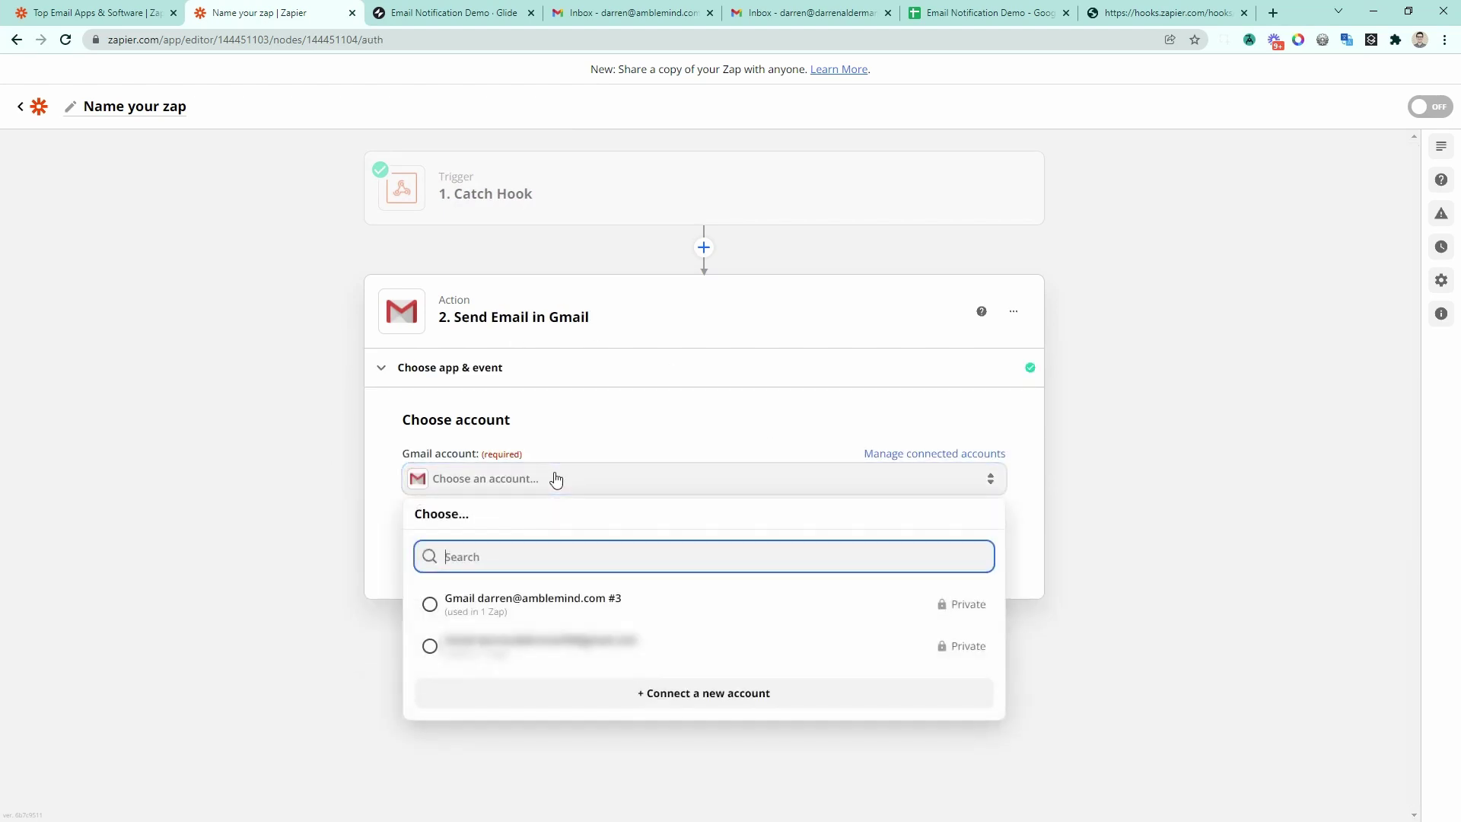
{"action": "left_click", "coordinate": [512, 609]}
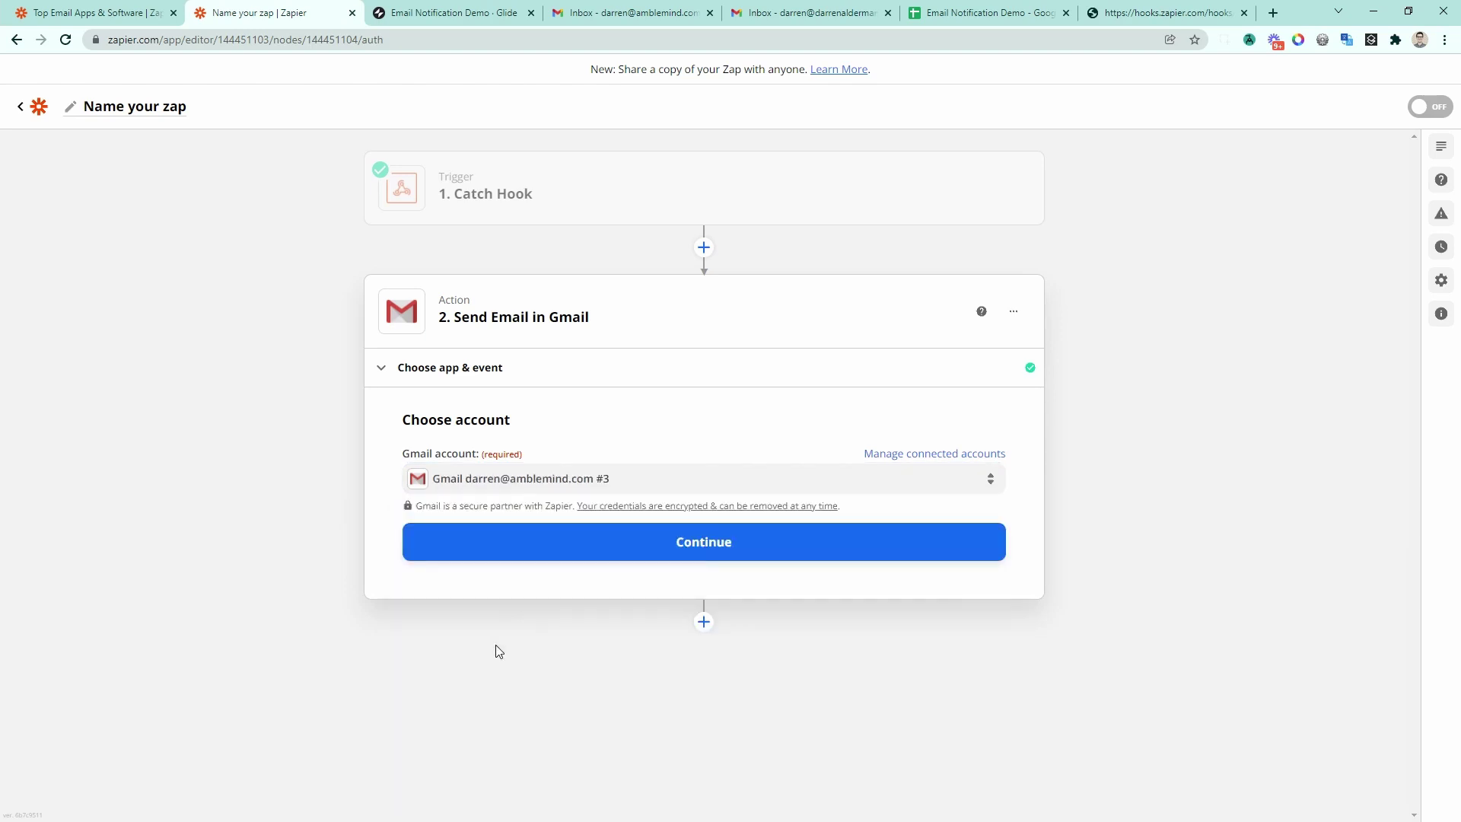
{"action": "left_click", "coordinate": [536, 535]}
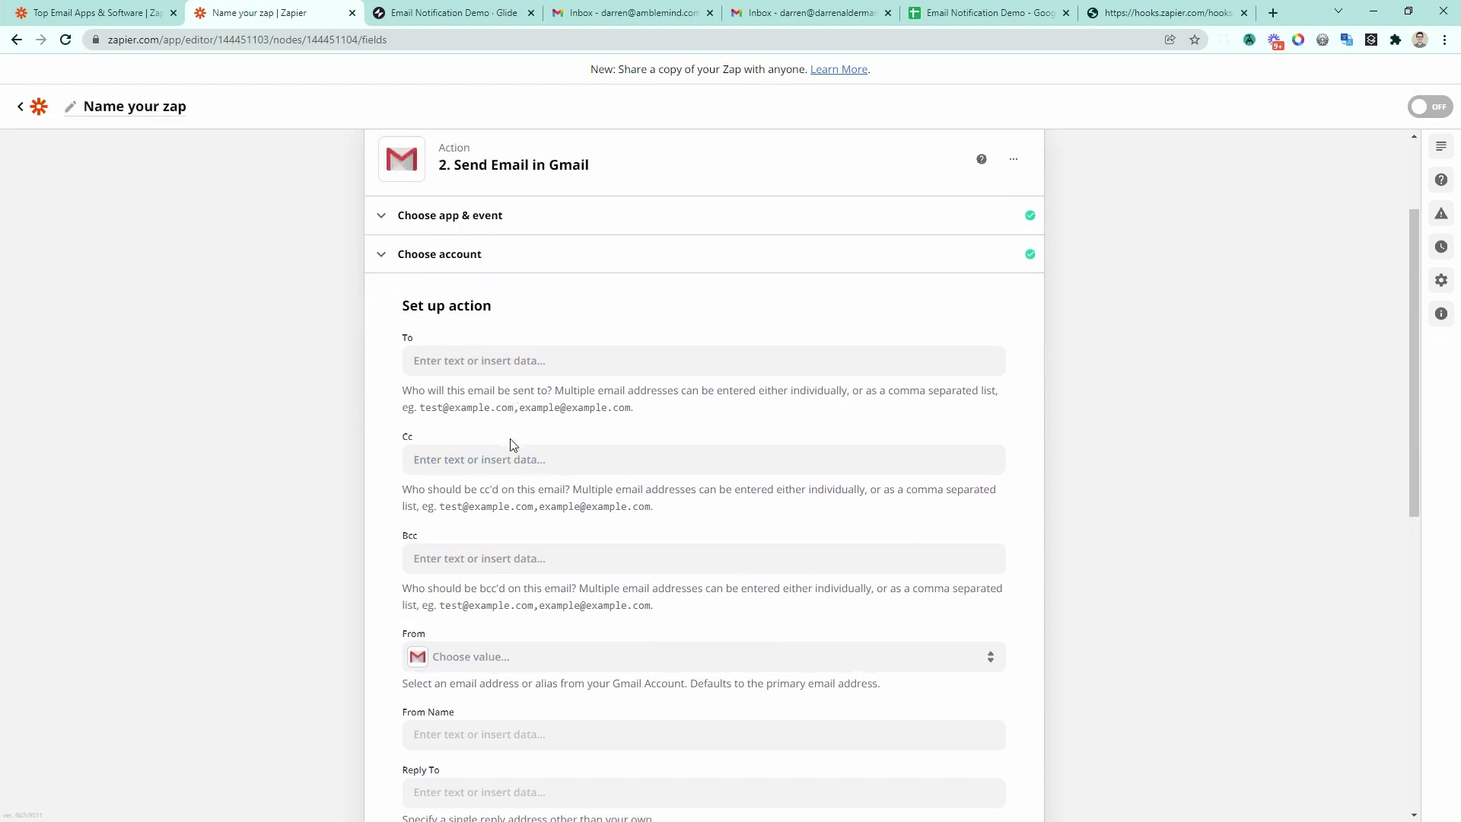
Step: Map Querystring To into the To field and Querystring Message into the Body
{"action": "left_click", "coordinate": [492, 359]}
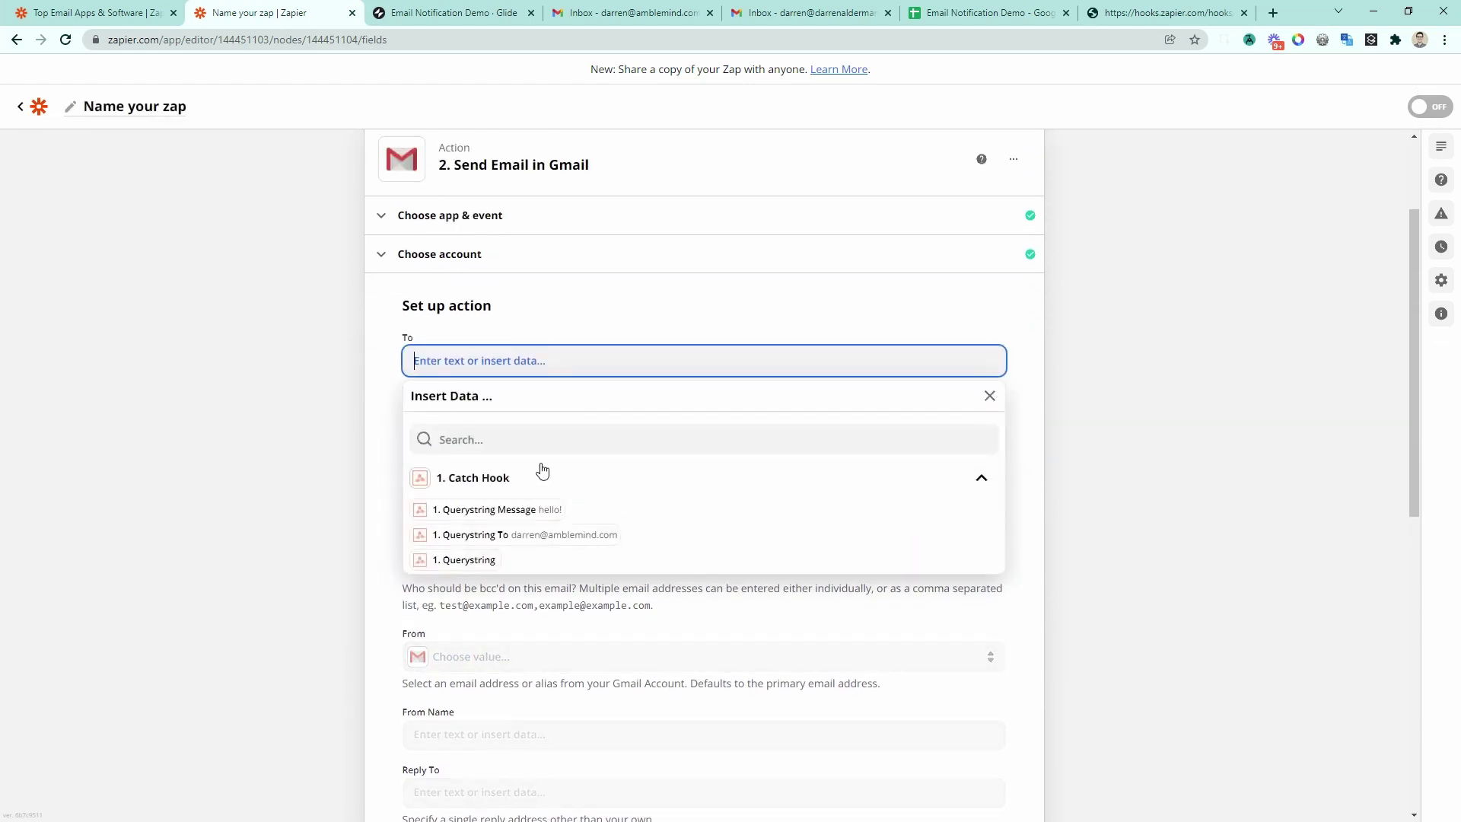
{"action": "left_click", "coordinate": [550, 535]}
{"action": "left_click", "coordinate": [347, 381]}
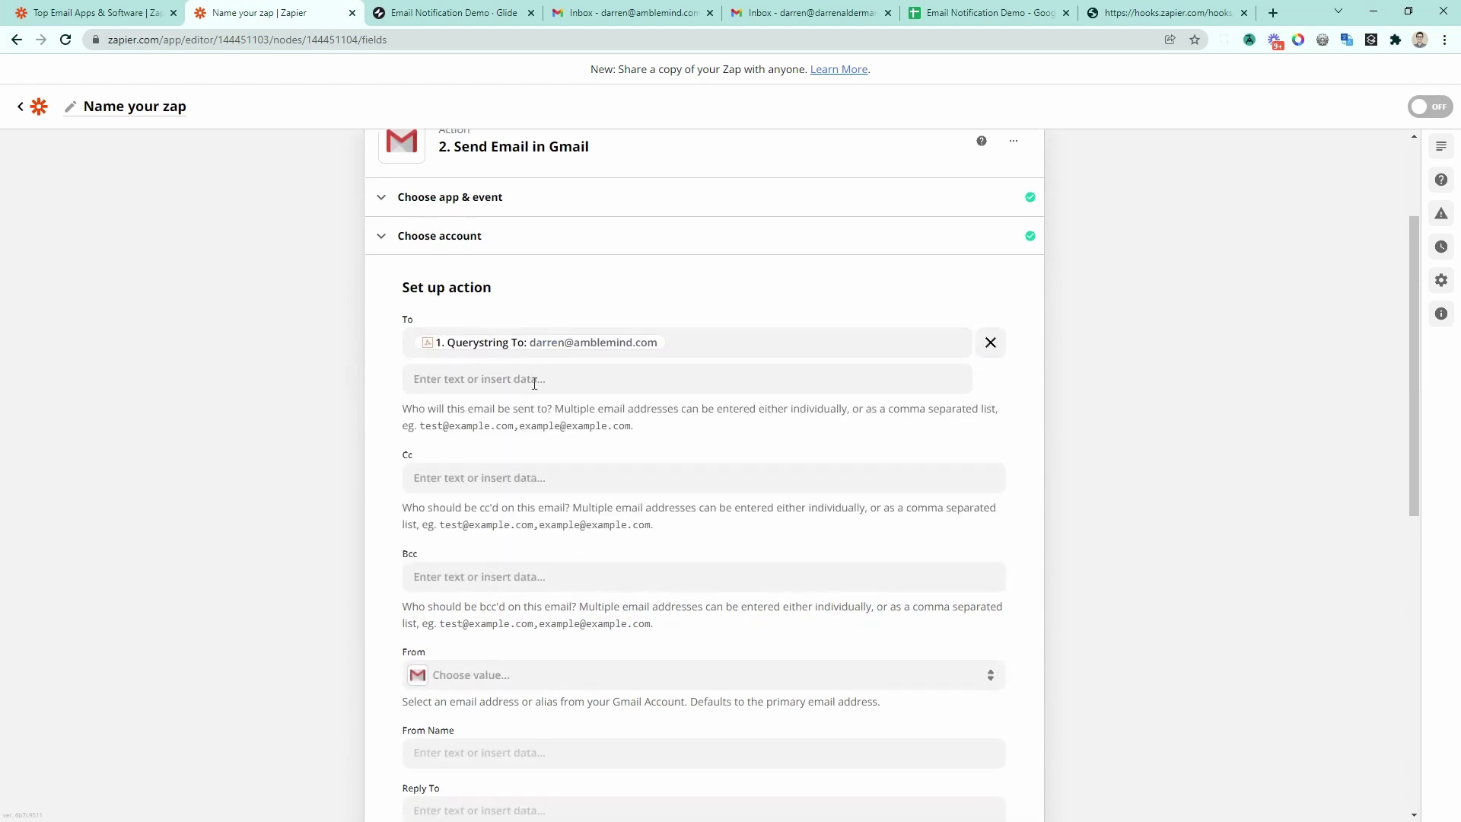
{"action": "scroll", "coordinate": [534, 385], "scroll_direction": "down", "scroll_amount": 5}
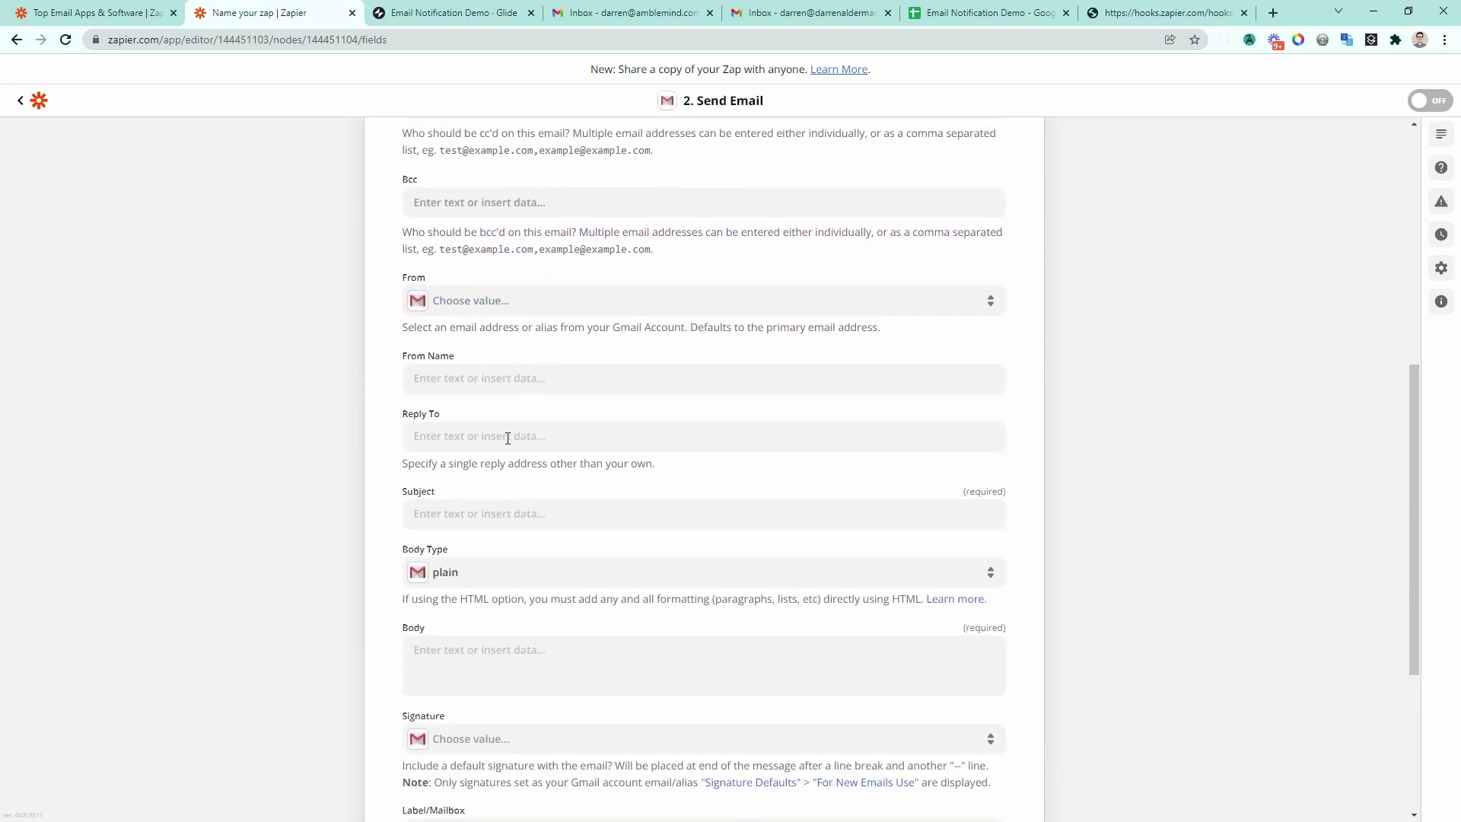
{"action": "scroll", "coordinate": [507, 438], "scroll_direction": "down", "scroll_amount": 1}
{"action": "left_click", "coordinate": [452, 572]}
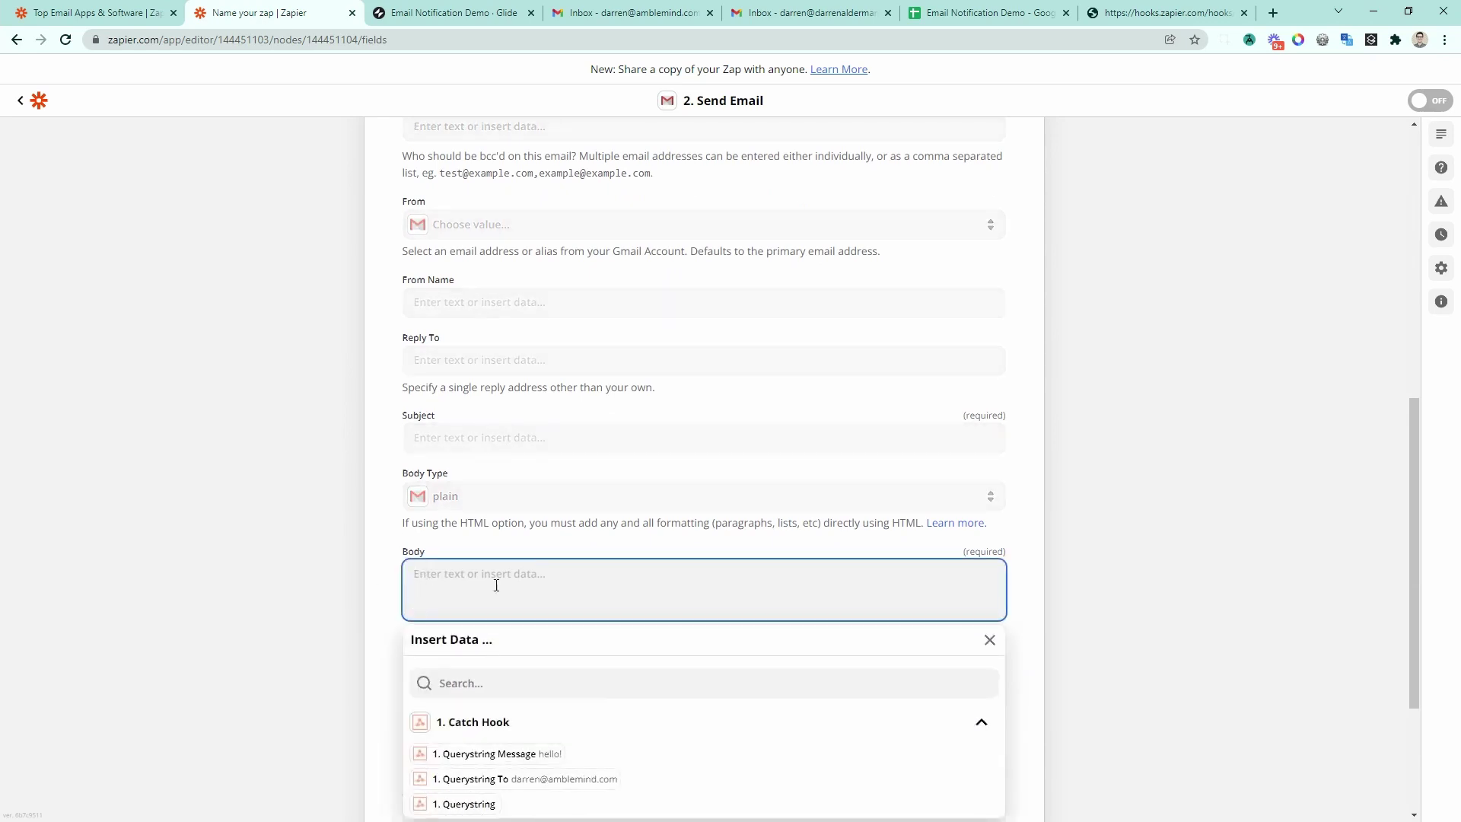
{"action": "scroll", "coordinate": [525, 593], "scroll_direction": "down", "scroll_amount": 2}
{"action": "left_click", "coordinate": [534, 602]}
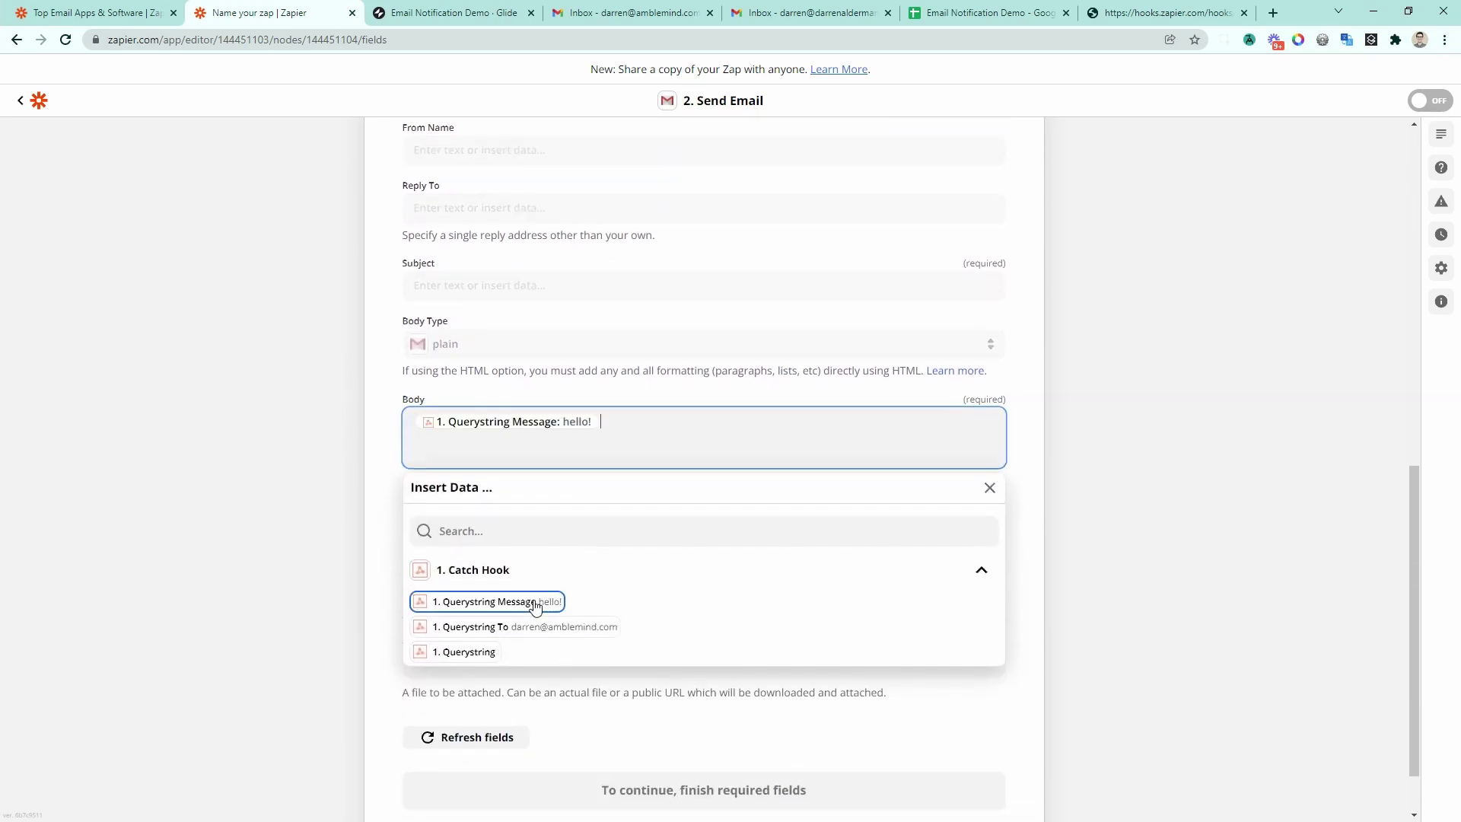
{"action": "left_click", "coordinate": [227, 487]}
{"action": "scroll", "coordinate": [365, 579], "scroll_direction": "down", "scroll_amount": 1}
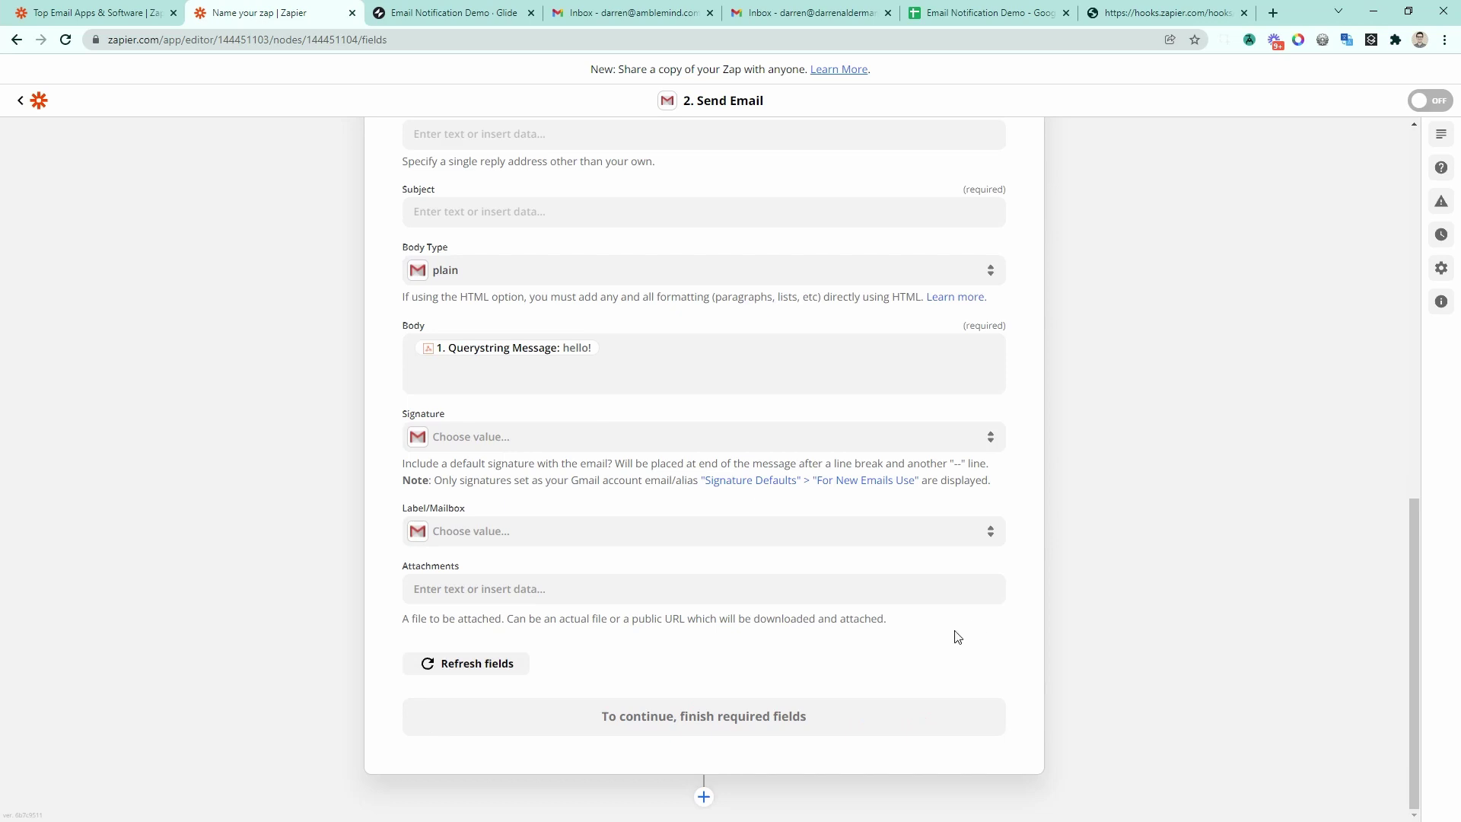
{"action": "scroll", "coordinate": [982, 672], "scroll_direction": "up", "scroll_amount": 3}
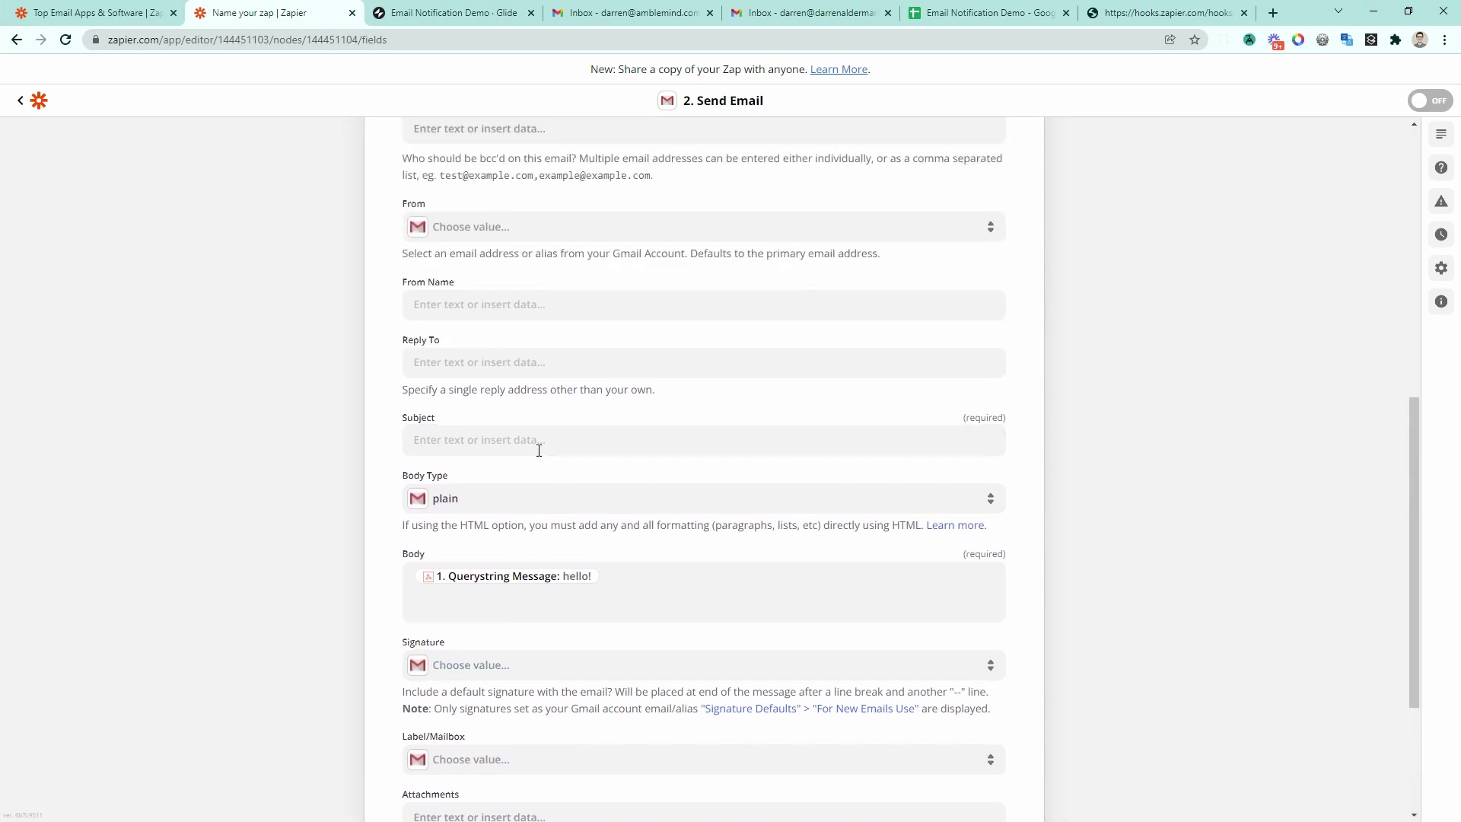
Step: Enter the subject 'Notification from The App', then send a test email from the Gmail step
{"action": "left_click", "coordinate": [686, 453]}
{"action": "type", "text": "Notification from The App"}
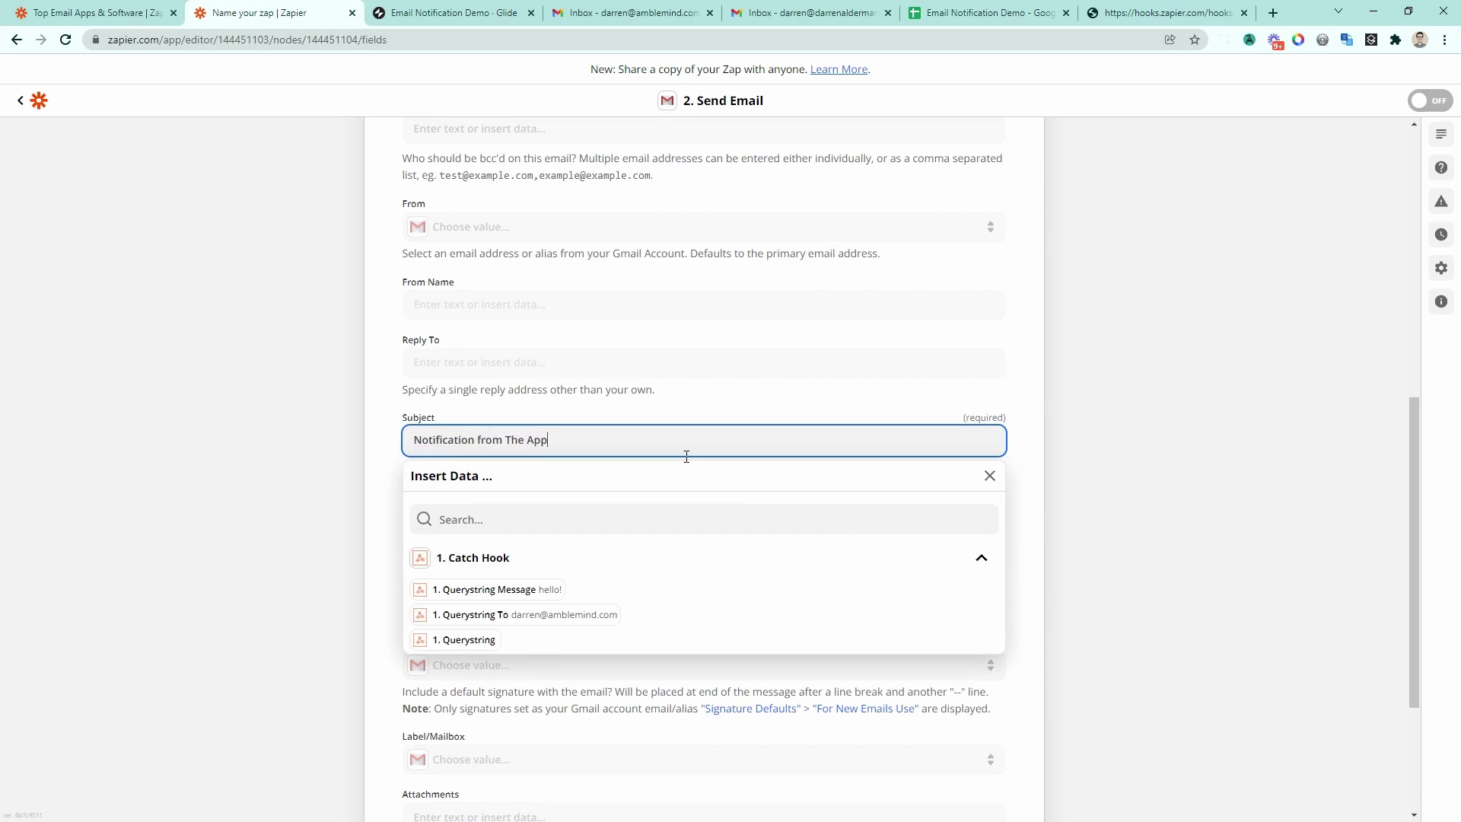
{"action": "left_click", "coordinate": [951, 405]}
{"action": "scroll", "coordinate": [378, 607], "scroll_direction": "down", "scroll_amount": 3}
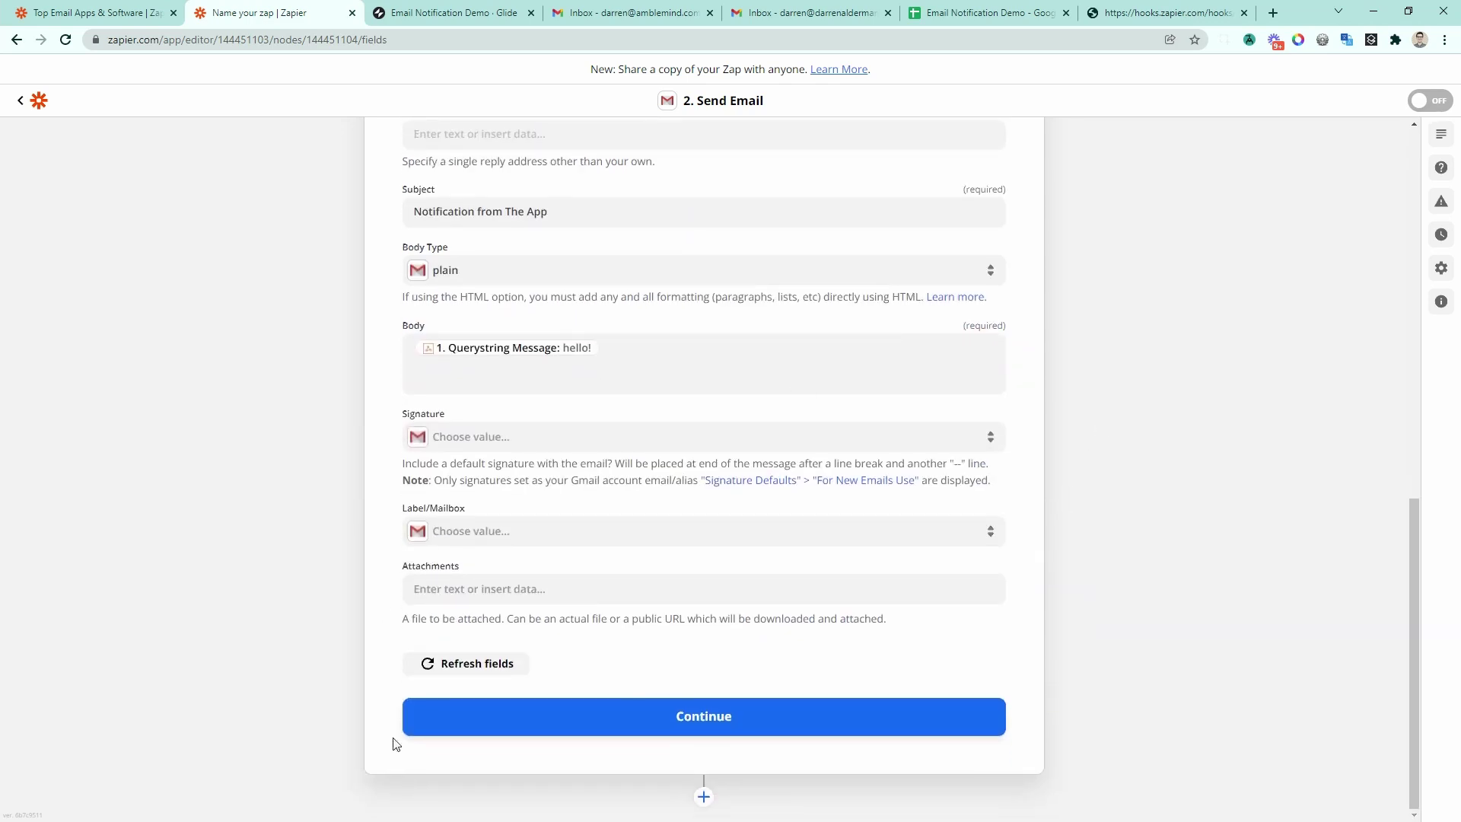
{"action": "left_click", "coordinate": [719, 713]}
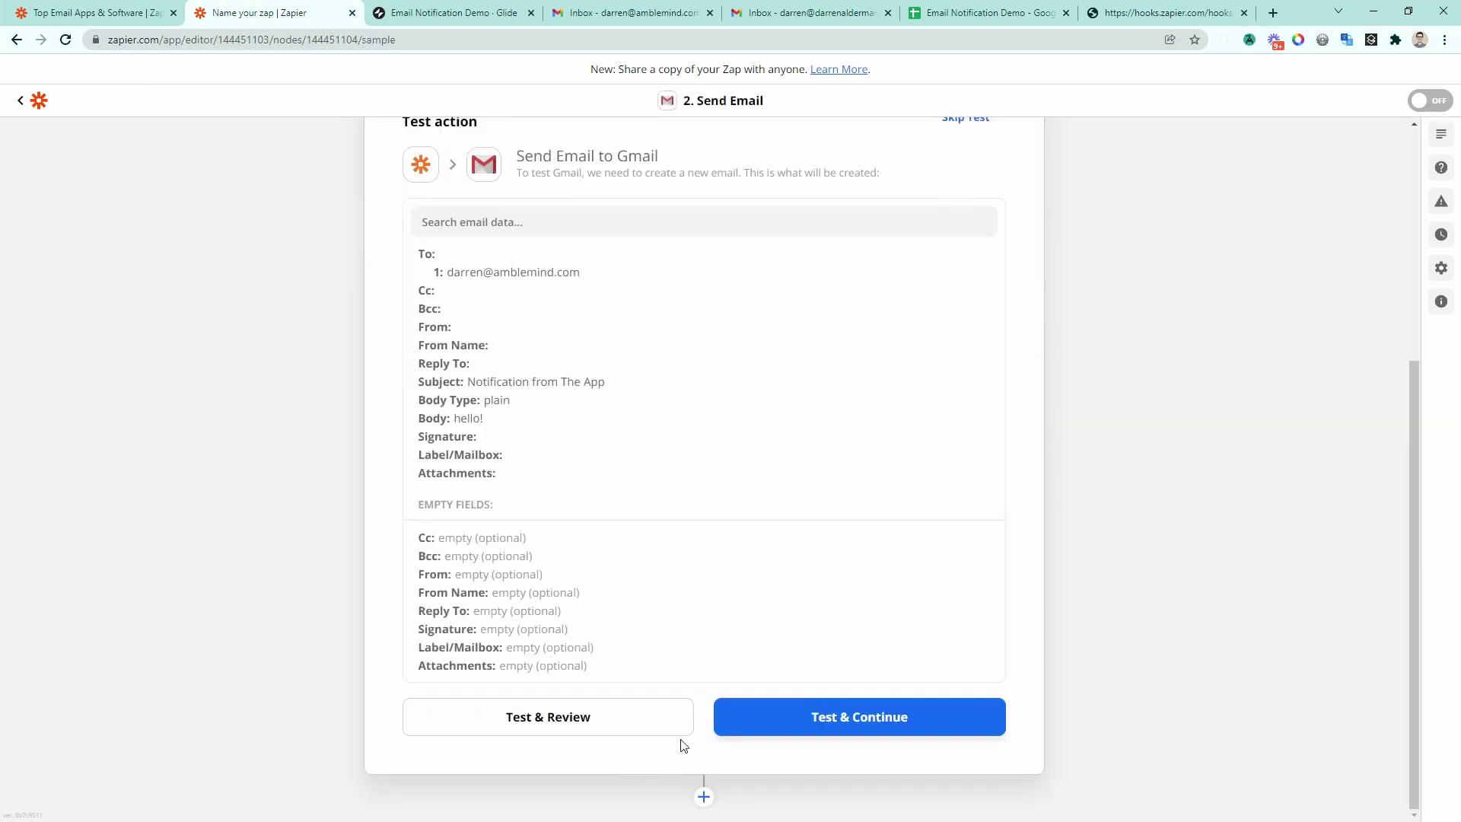
{"action": "left_click", "coordinate": [677, 724]}
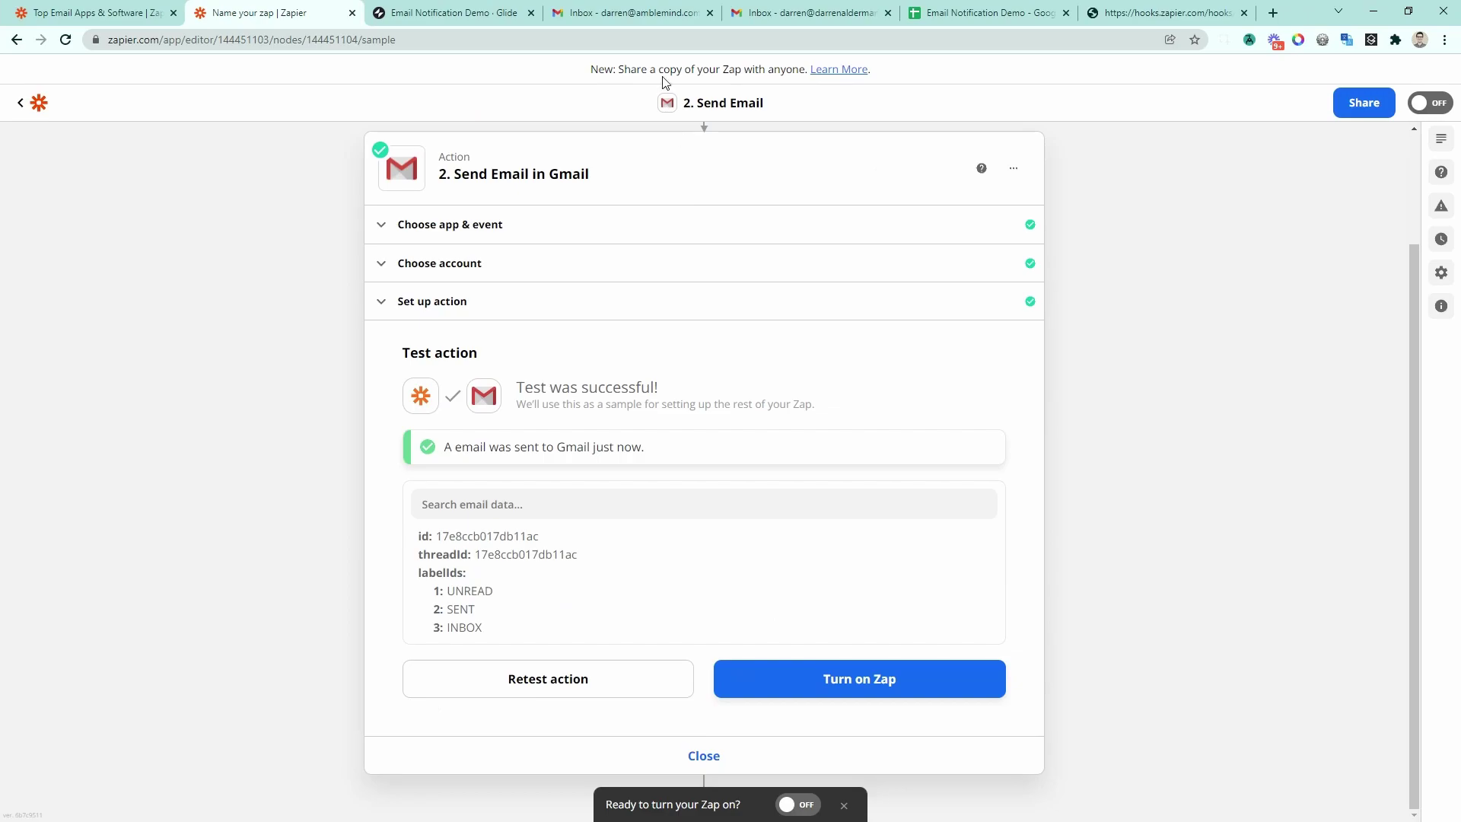
{"action": "left_click", "coordinate": [649, 11]}
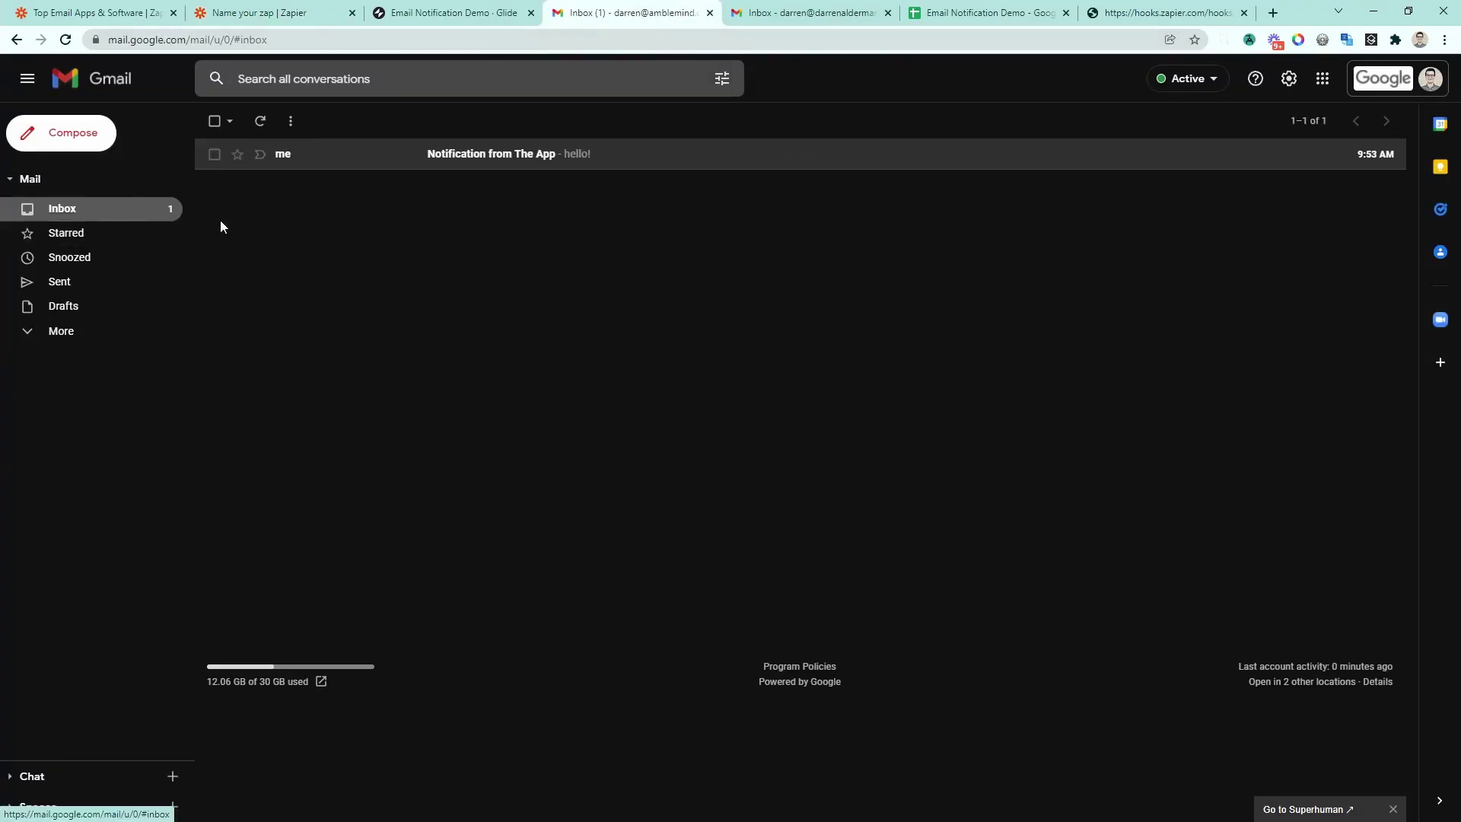
Step: Open the 'Notification from The App' email showing hello!, archive it, and return to Zapier
{"action": "left_click", "coordinate": [577, 155]}
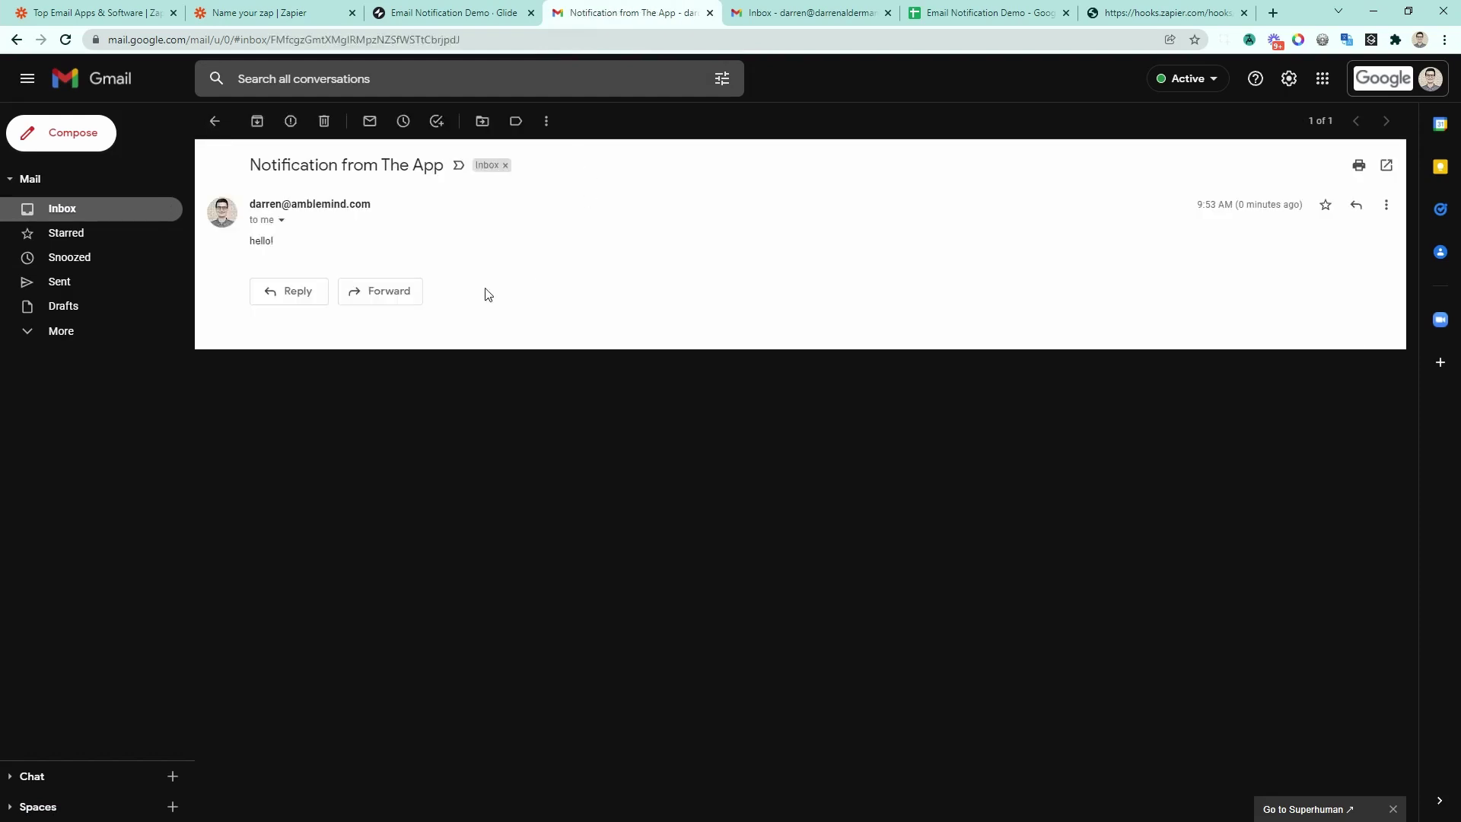
{"action": "left_click", "coordinate": [258, 121]}
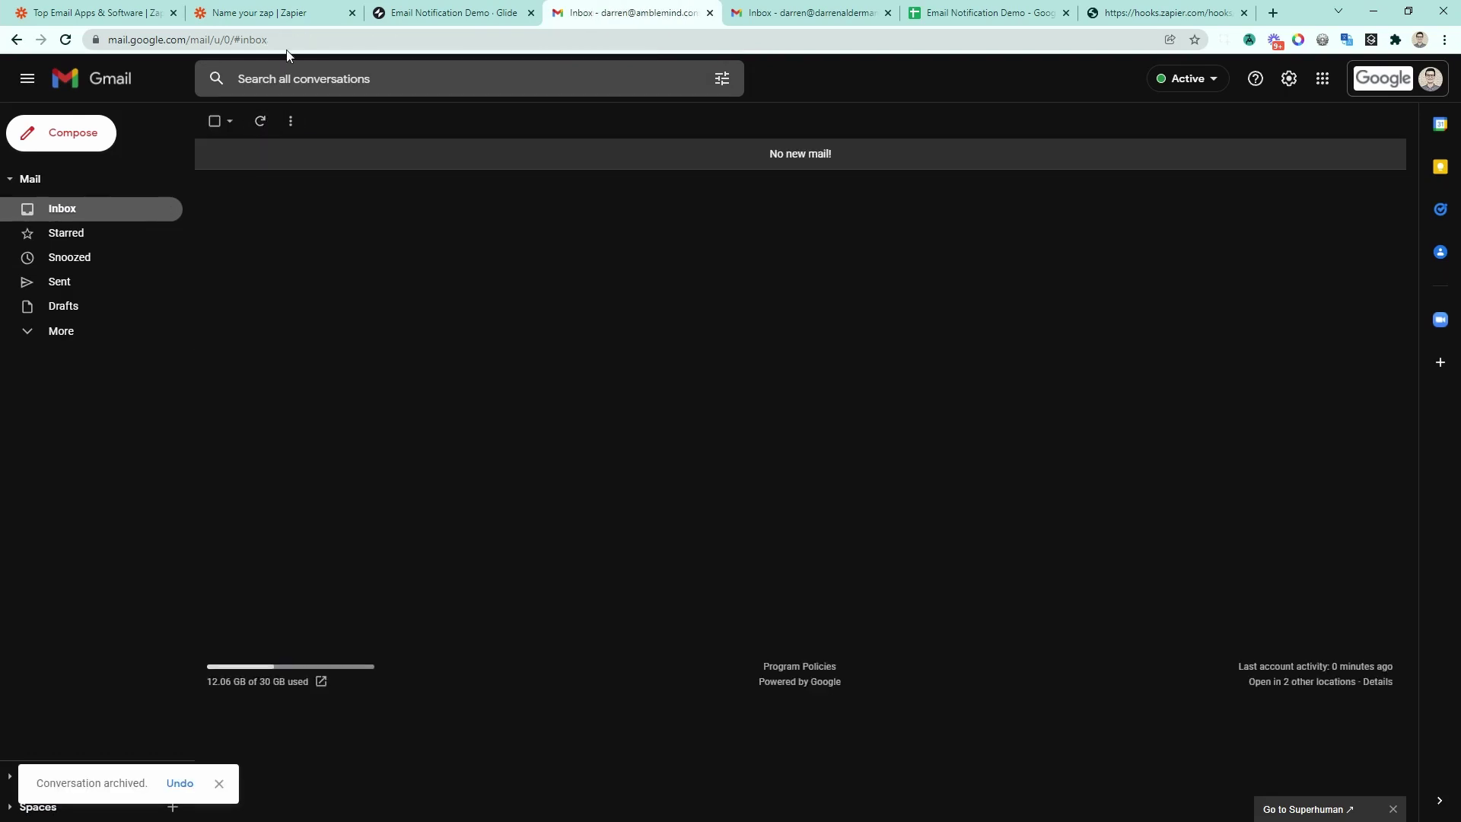
{"action": "left_click", "coordinate": [295, 15]}
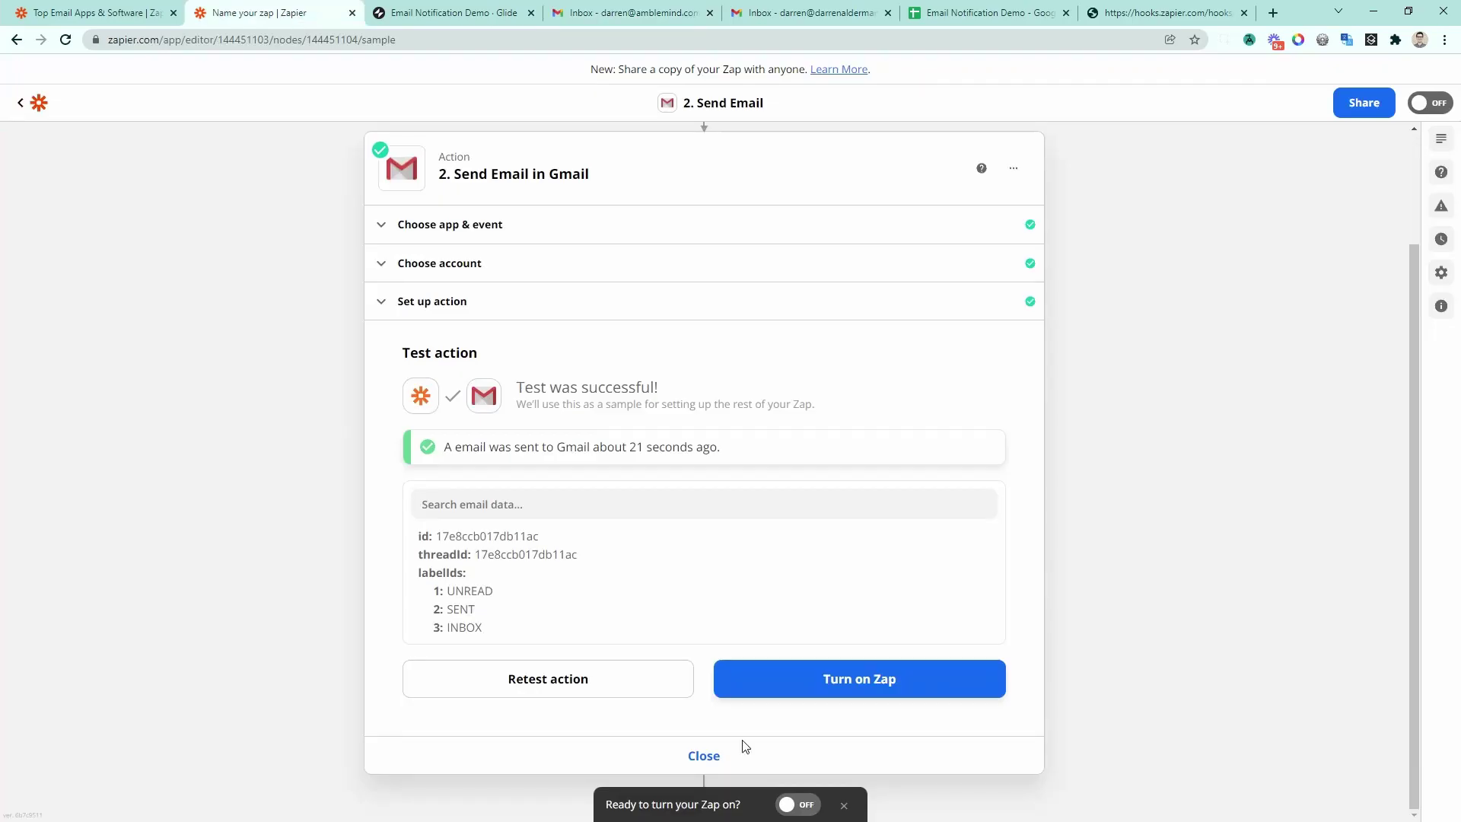
Step: Switch the Zap on and copy the Catch Hook's custom webhook URL again
{"action": "left_click", "coordinate": [793, 804]}
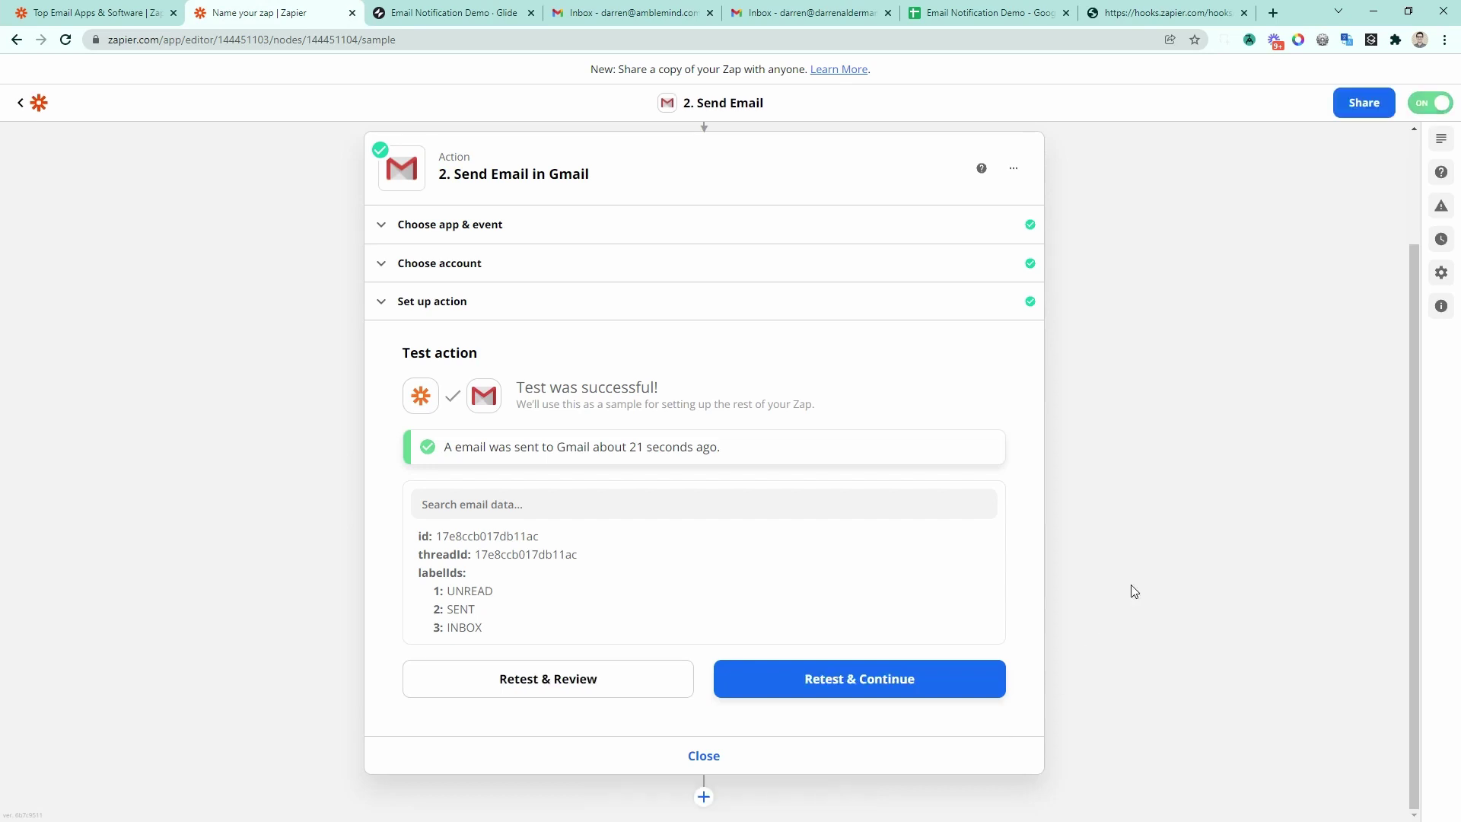
{"action": "scroll", "coordinate": [961, 505], "scroll_direction": "up", "scroll_amount": 5}
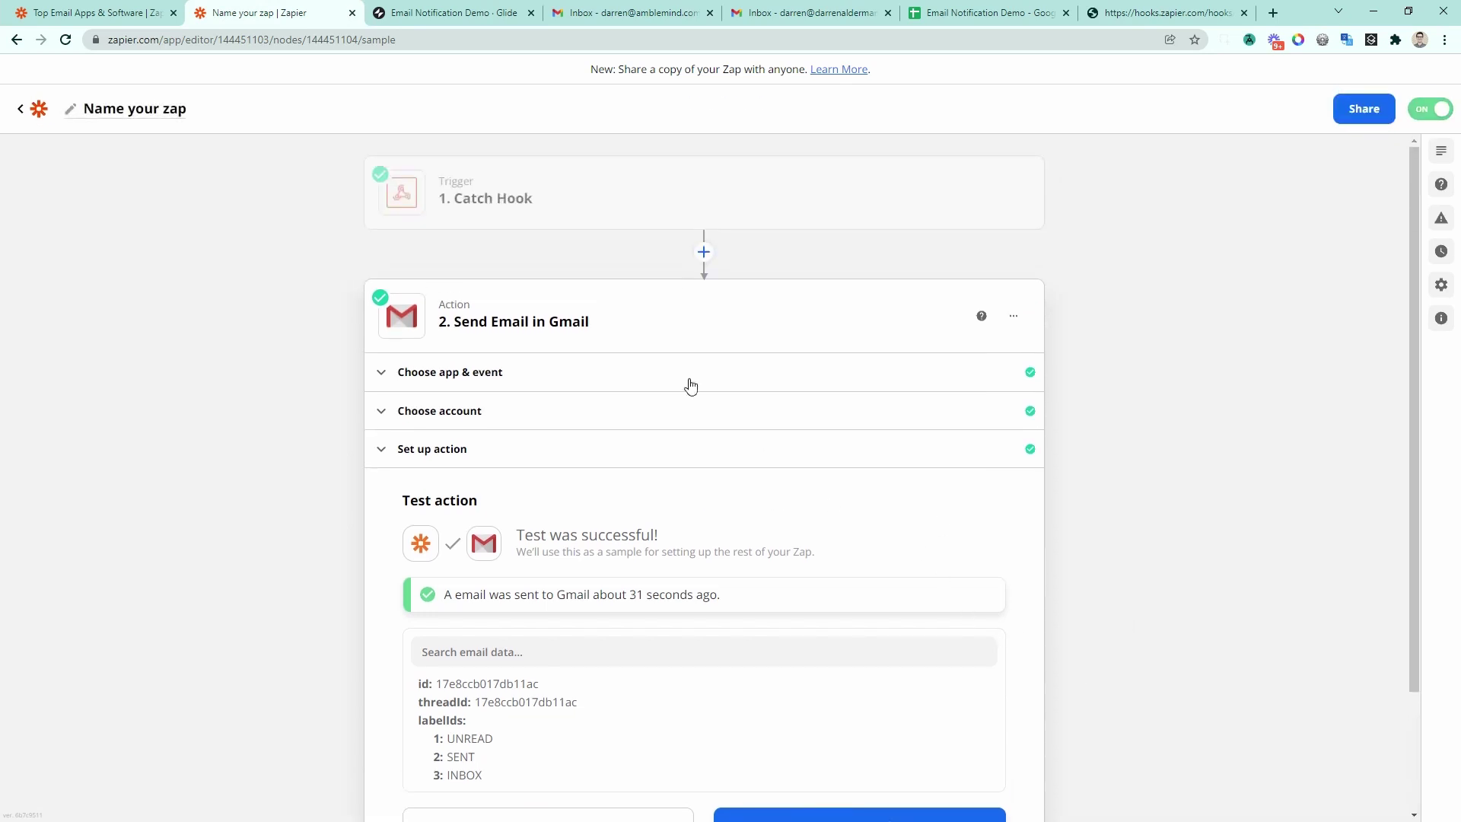
{"action": "left_click", "coordinate": [606, 194]}
{"action": "left_click", "coordinate": [549, 249]}
{"action": "left_click", "coordinate": [461, 531]}
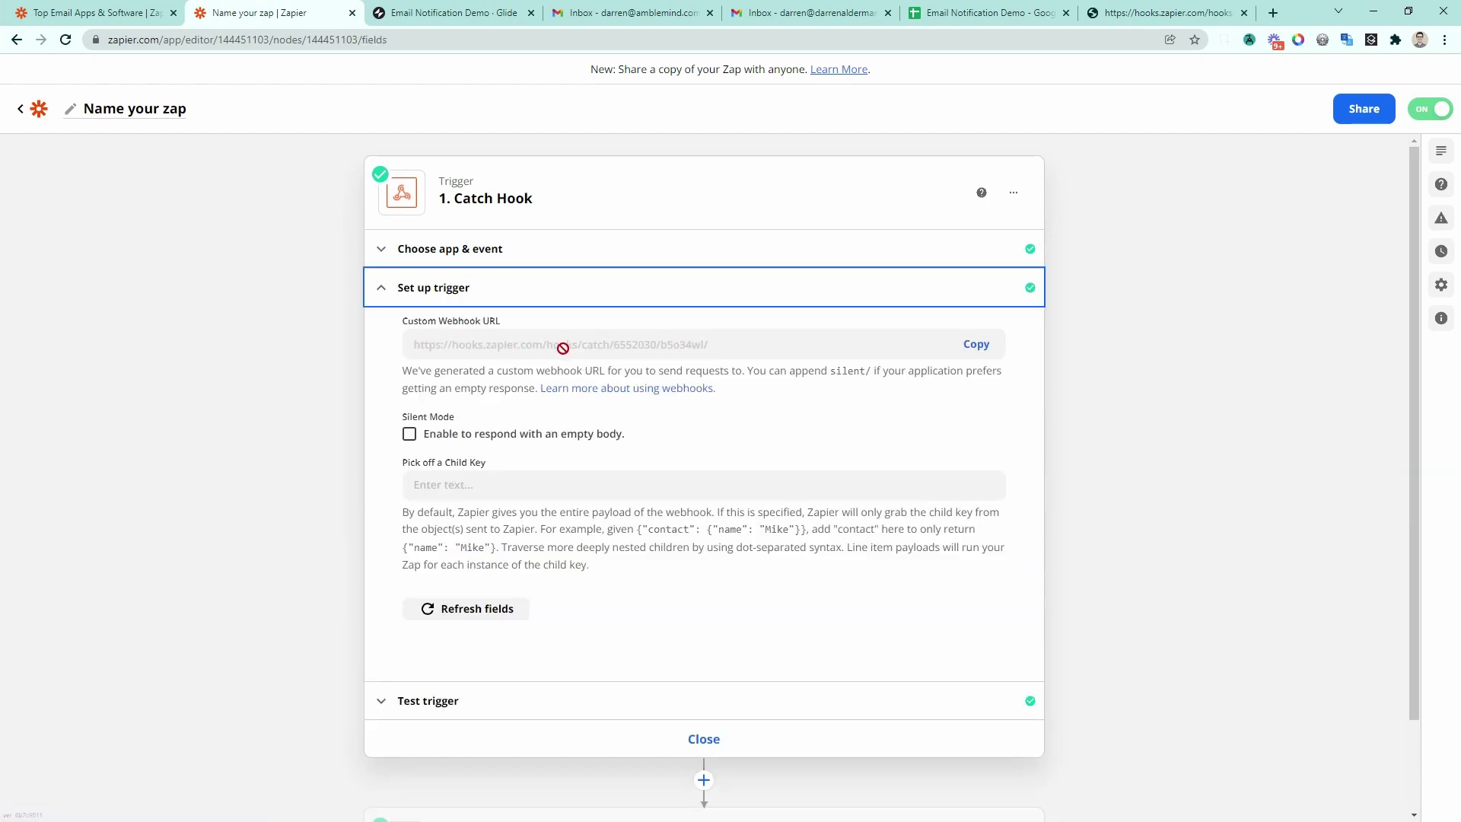
{"action": "left_click", "coordinate": [976, 344]}
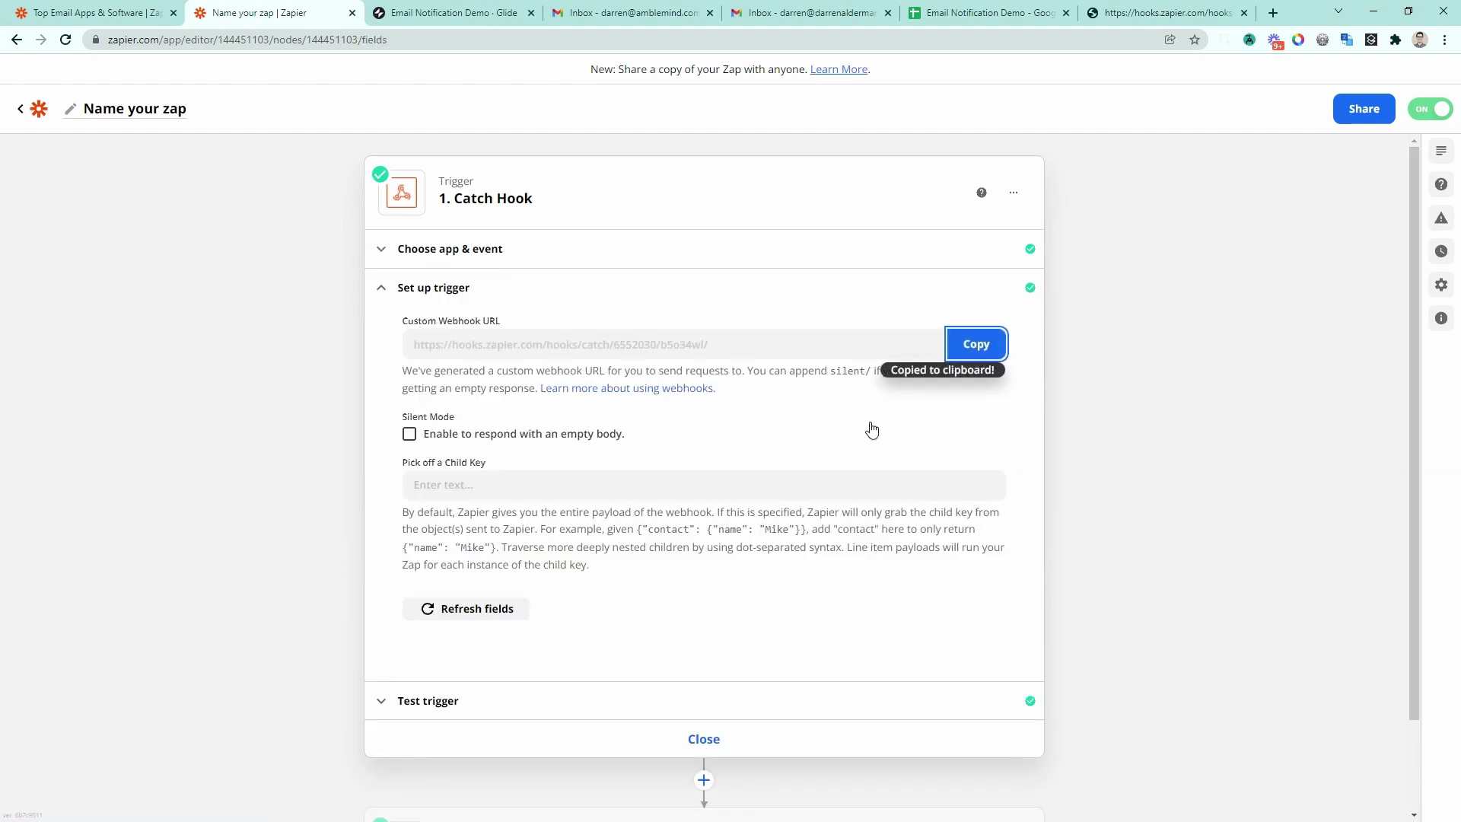
{"action": "left_click", "coordinate": [444, 13]}
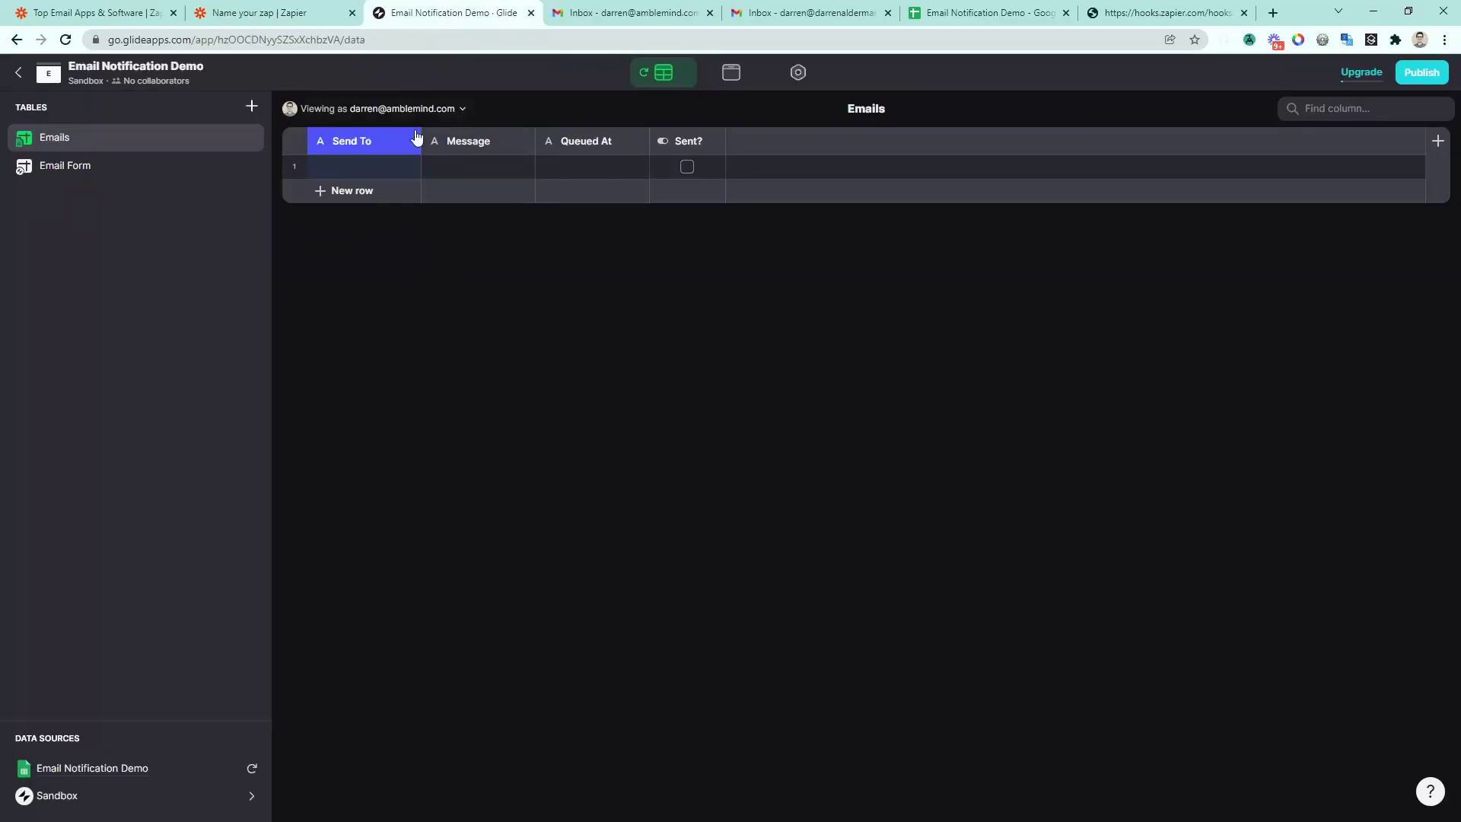
Step: In Layout, replace the Send Email button's Show Notification action with a new custom action
{"action": "left_click", "coordinate": [729, 72]}
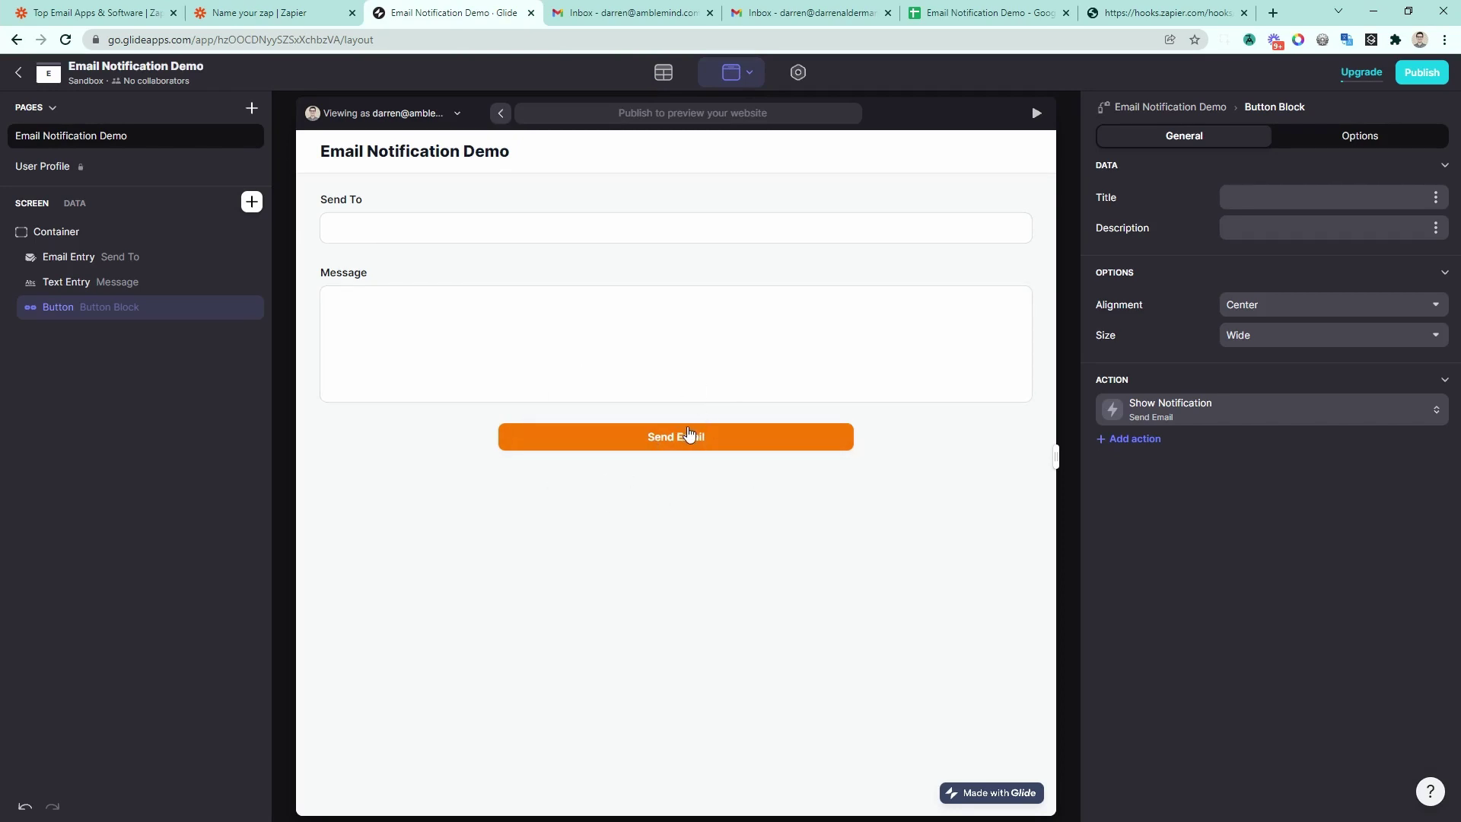
{"action": "left_click", "coordinate": [1183, 415]}
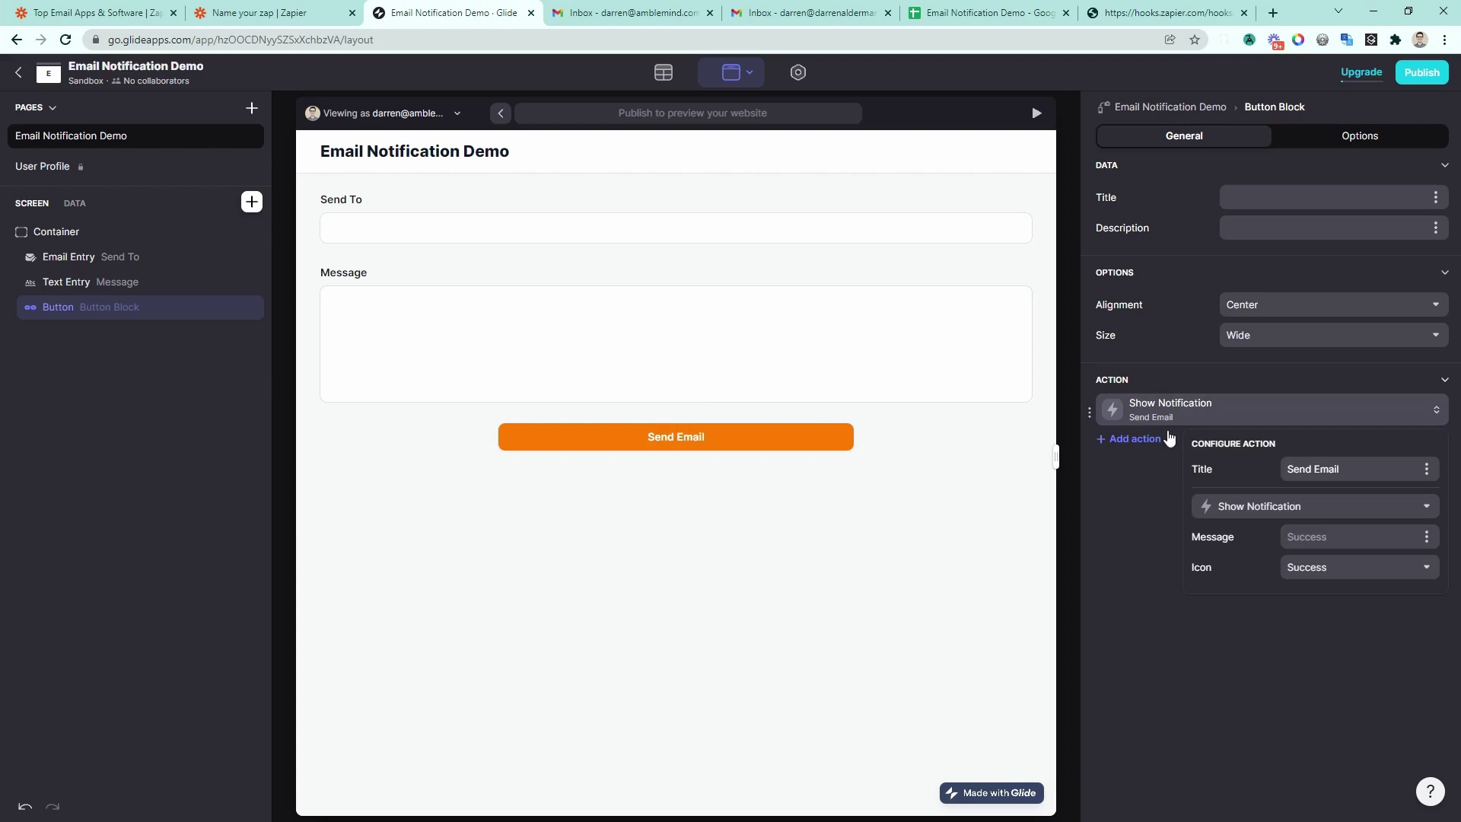
{"action": "left_click", "coordinate": [1240, 506]}
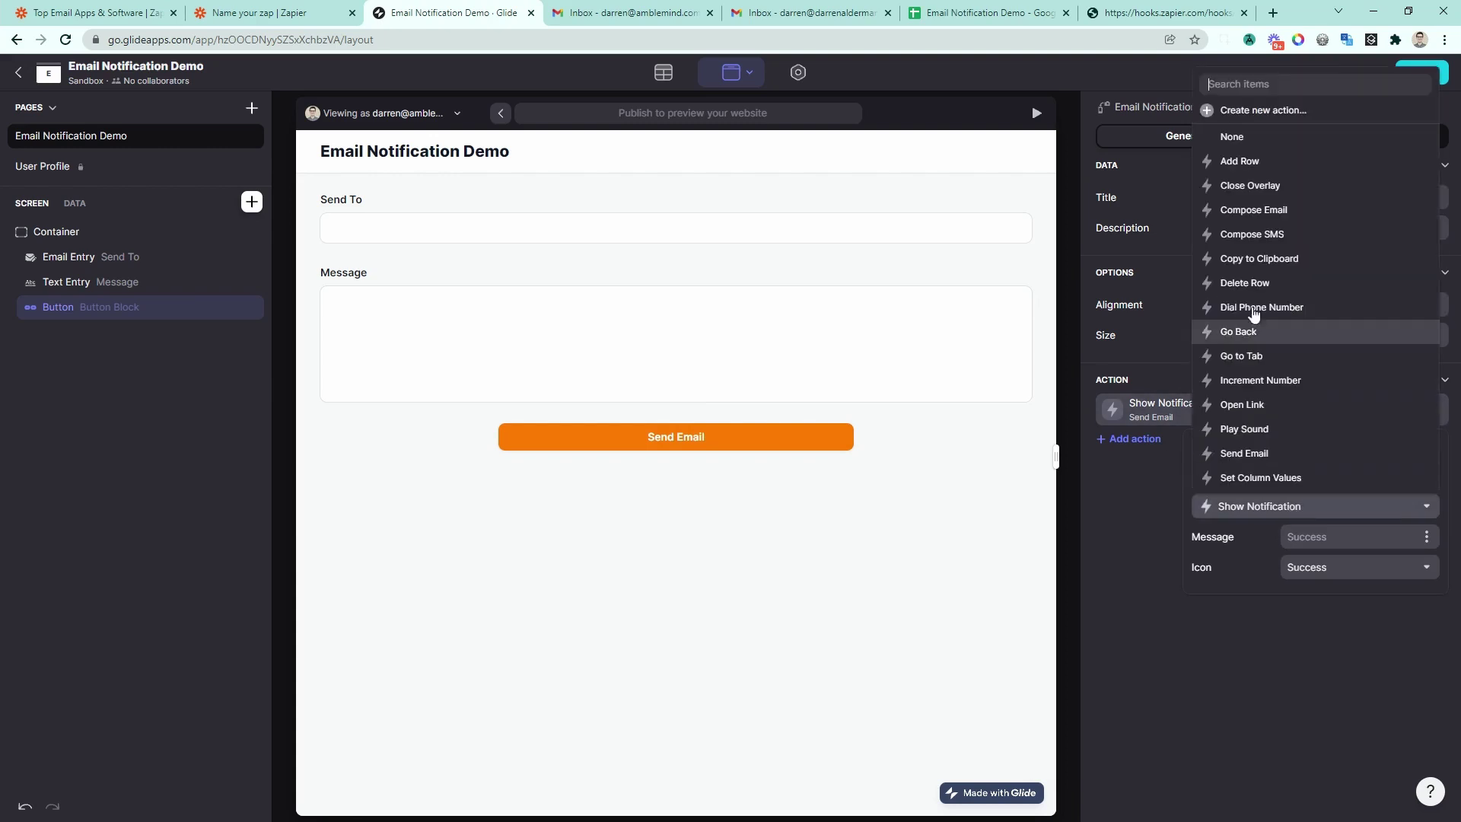
{"action": "left_click", "coordinate": [1266, 112]}
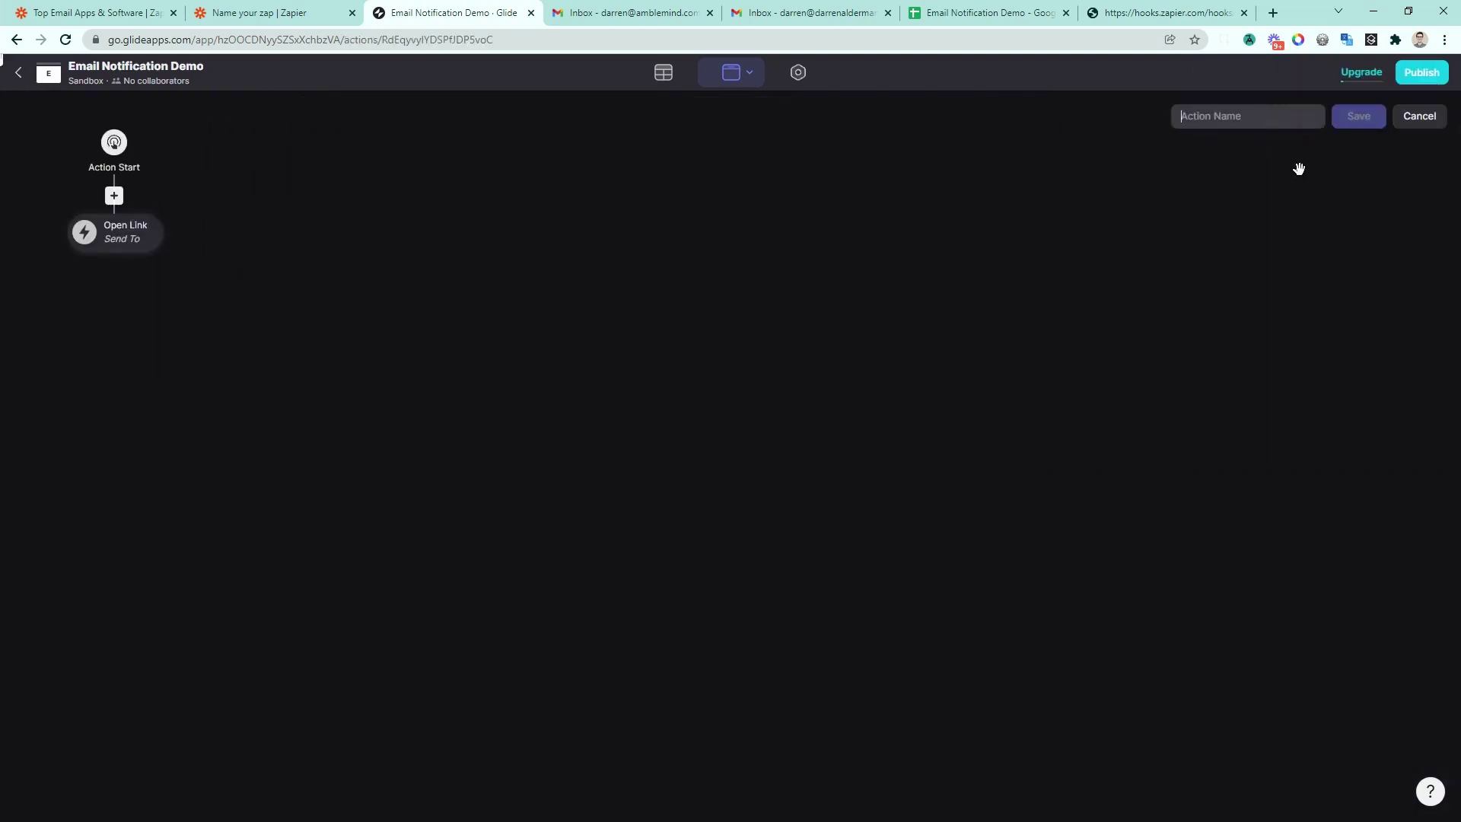
Step: Name the action Send Email and change its Open Link step to Trigger Webhook
{"action": "type", "text": "Send"}
{"action": "type", "text": "ail"}
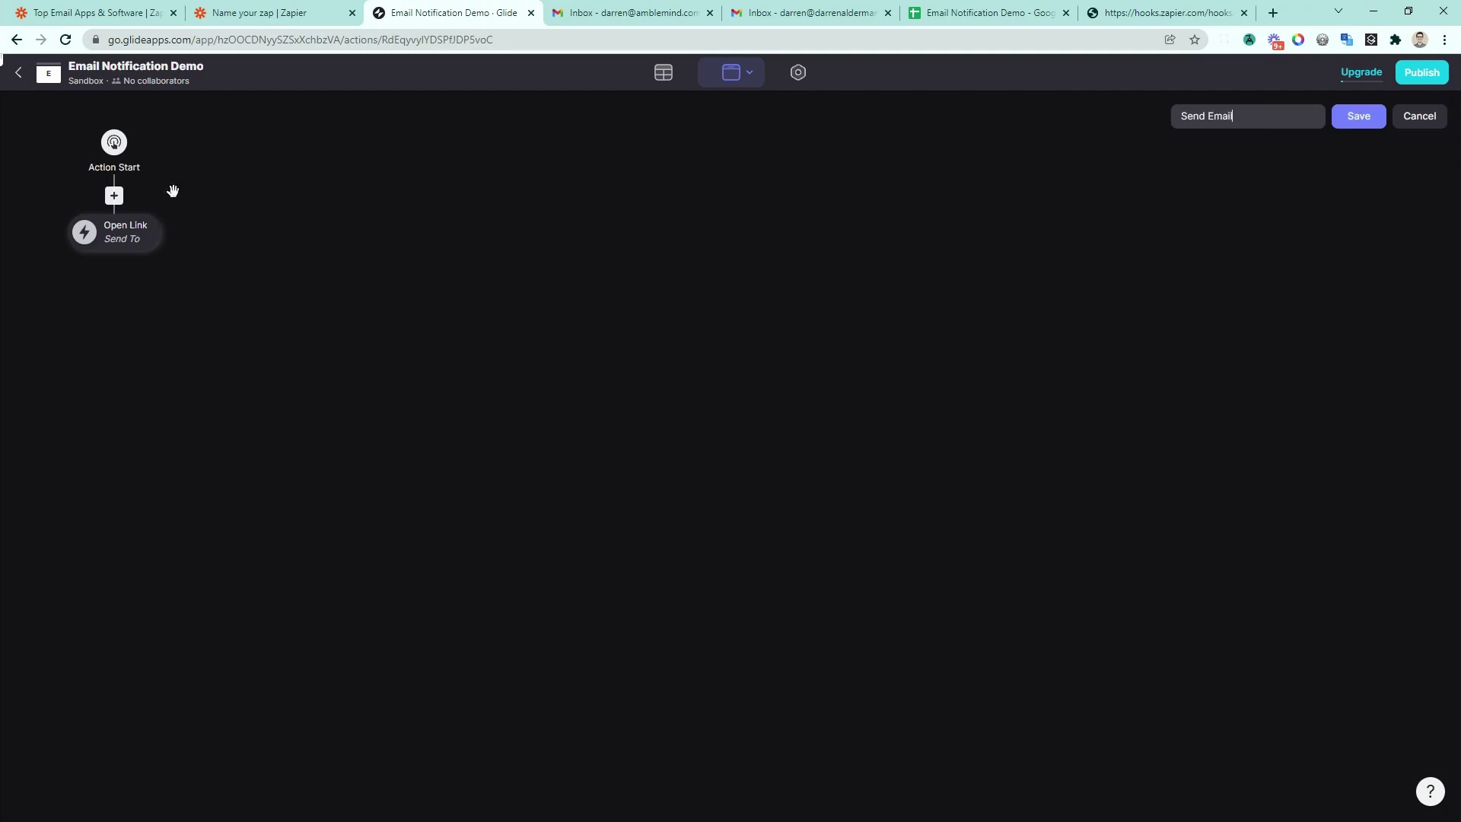
{"action": "left_click", "coordinate": [128, 233]}
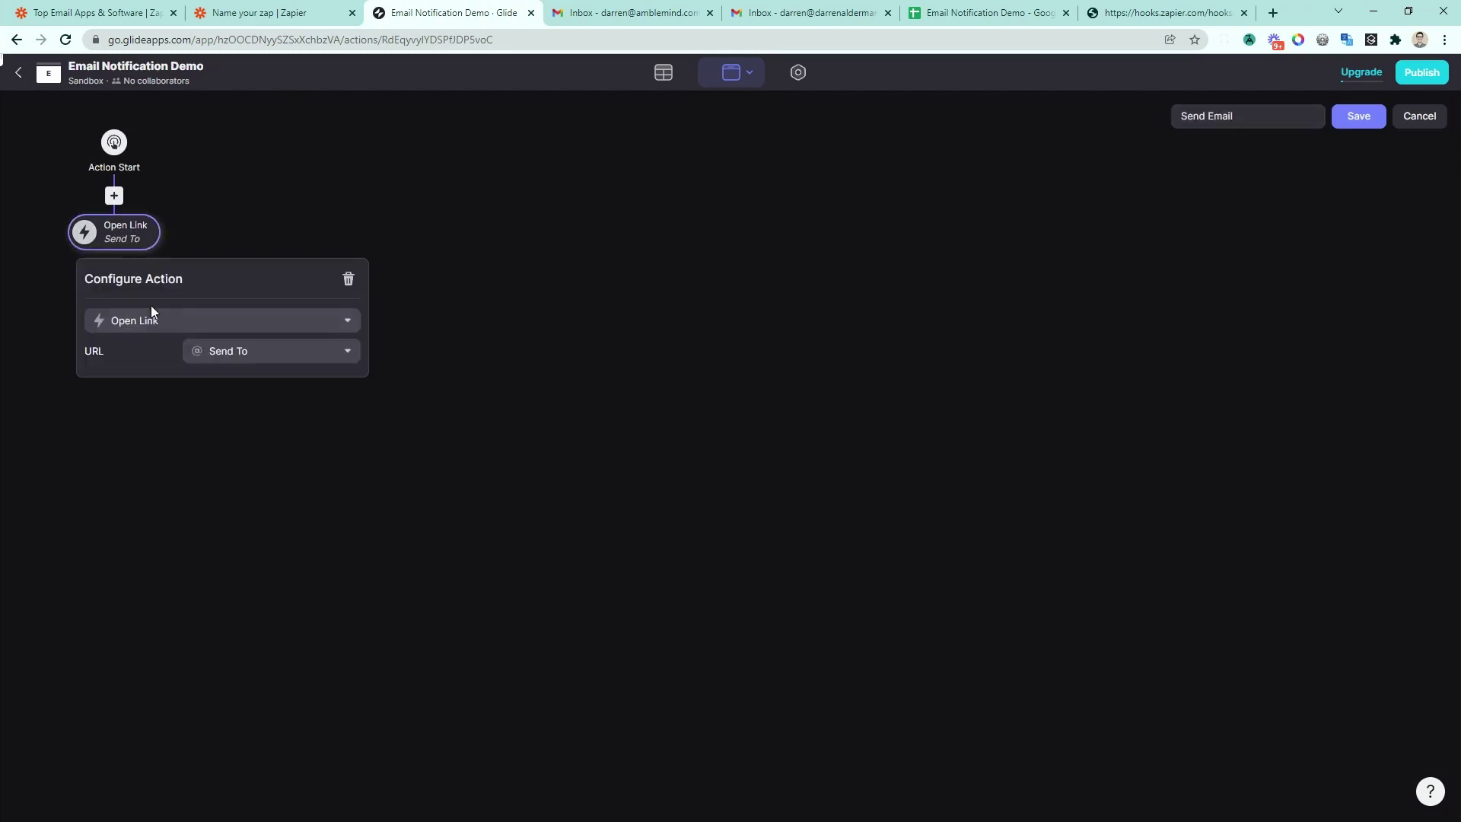
{"action": "left_click", "coordinate": [153, 320]}
{"action": "type", "text": "web"}
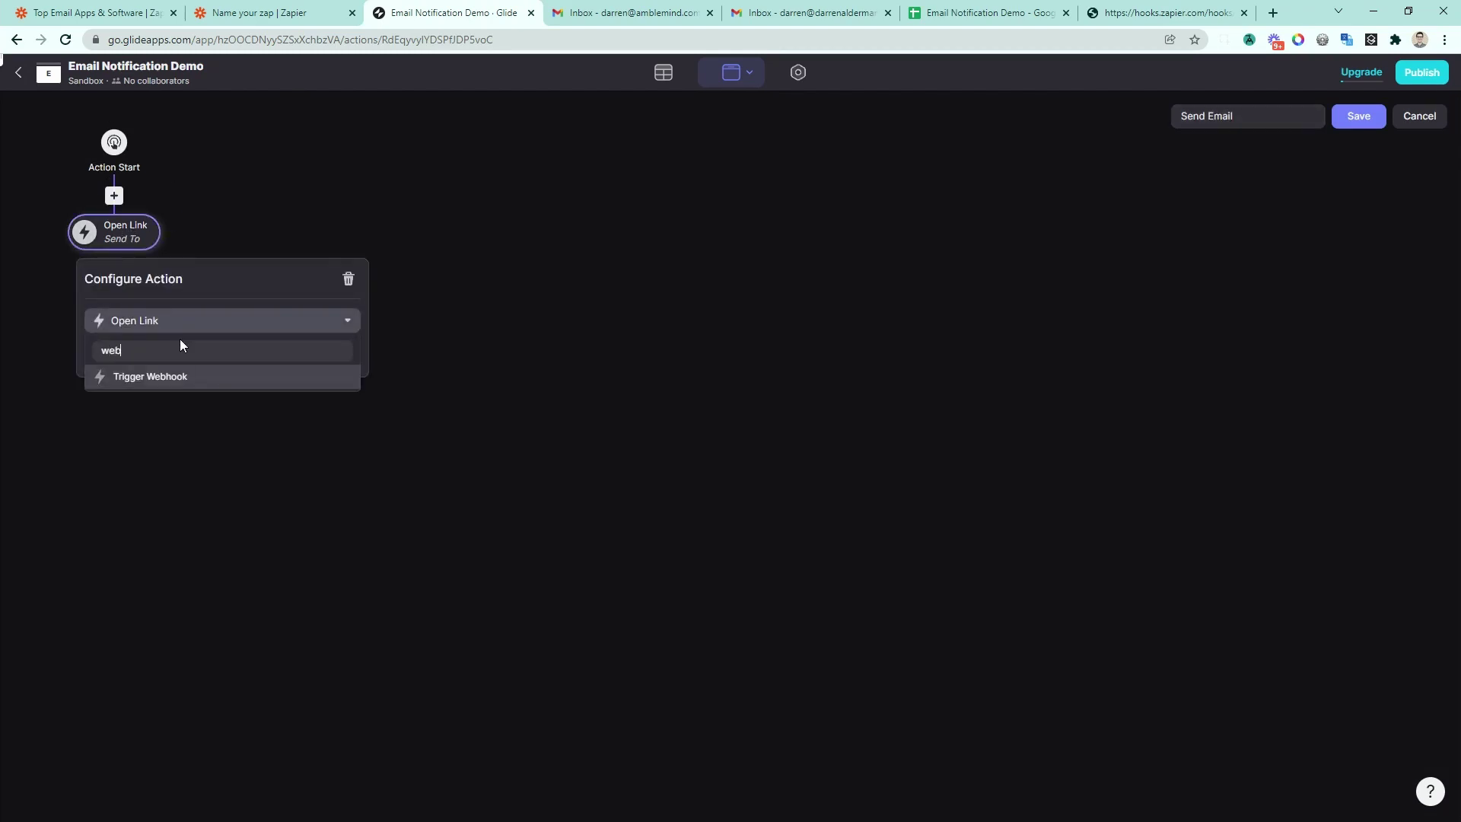
{"action": "left_click", "coordinate": [151, 375]}
Step: Create and save a new webhook named Gmail with the pasted Zapier catch hook URL
{"action": "left_click", "coordinate": [128, 364]}
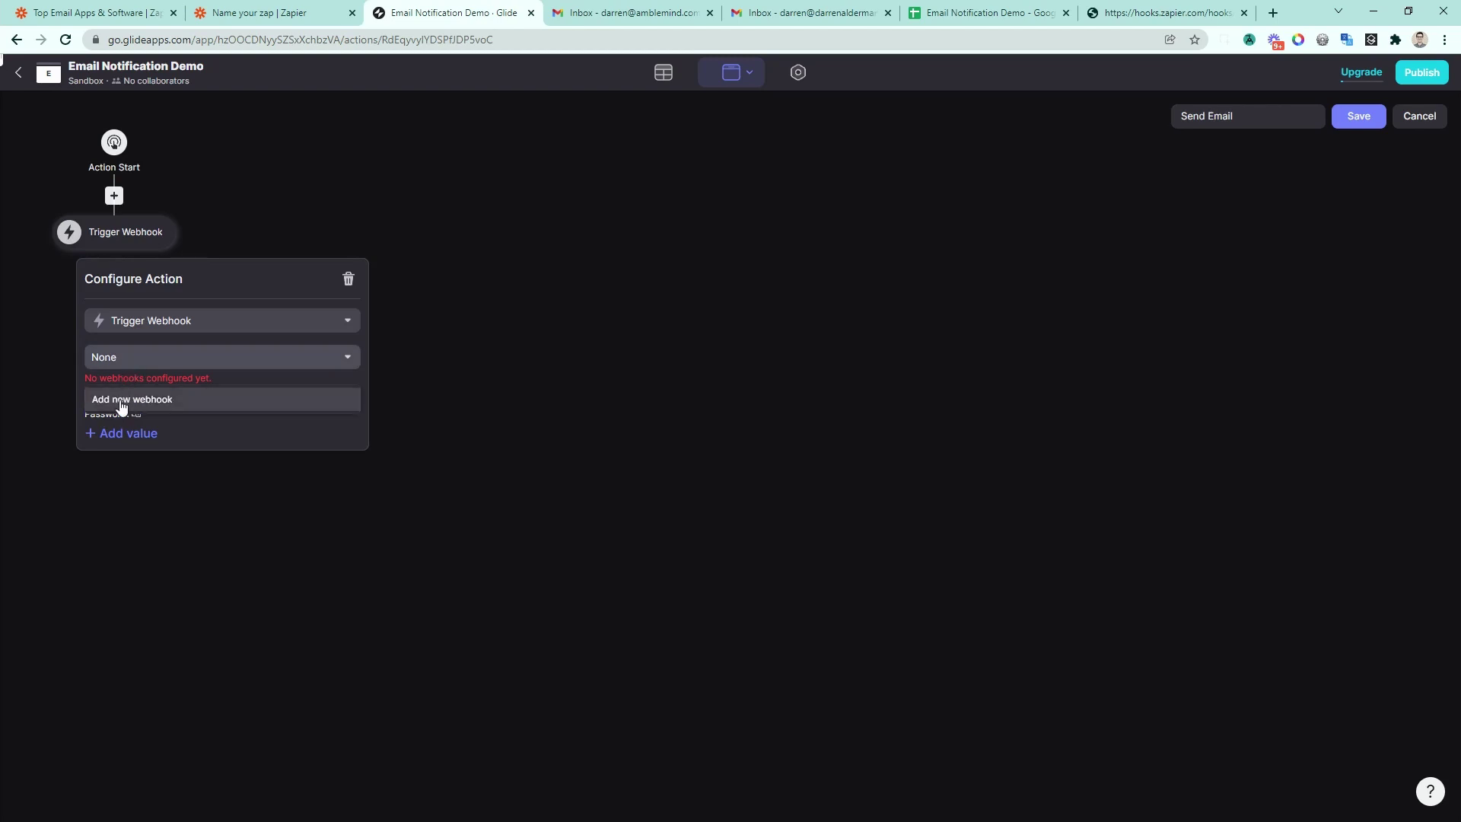
{"action": "left_click", "coordinate": [121, 403]}
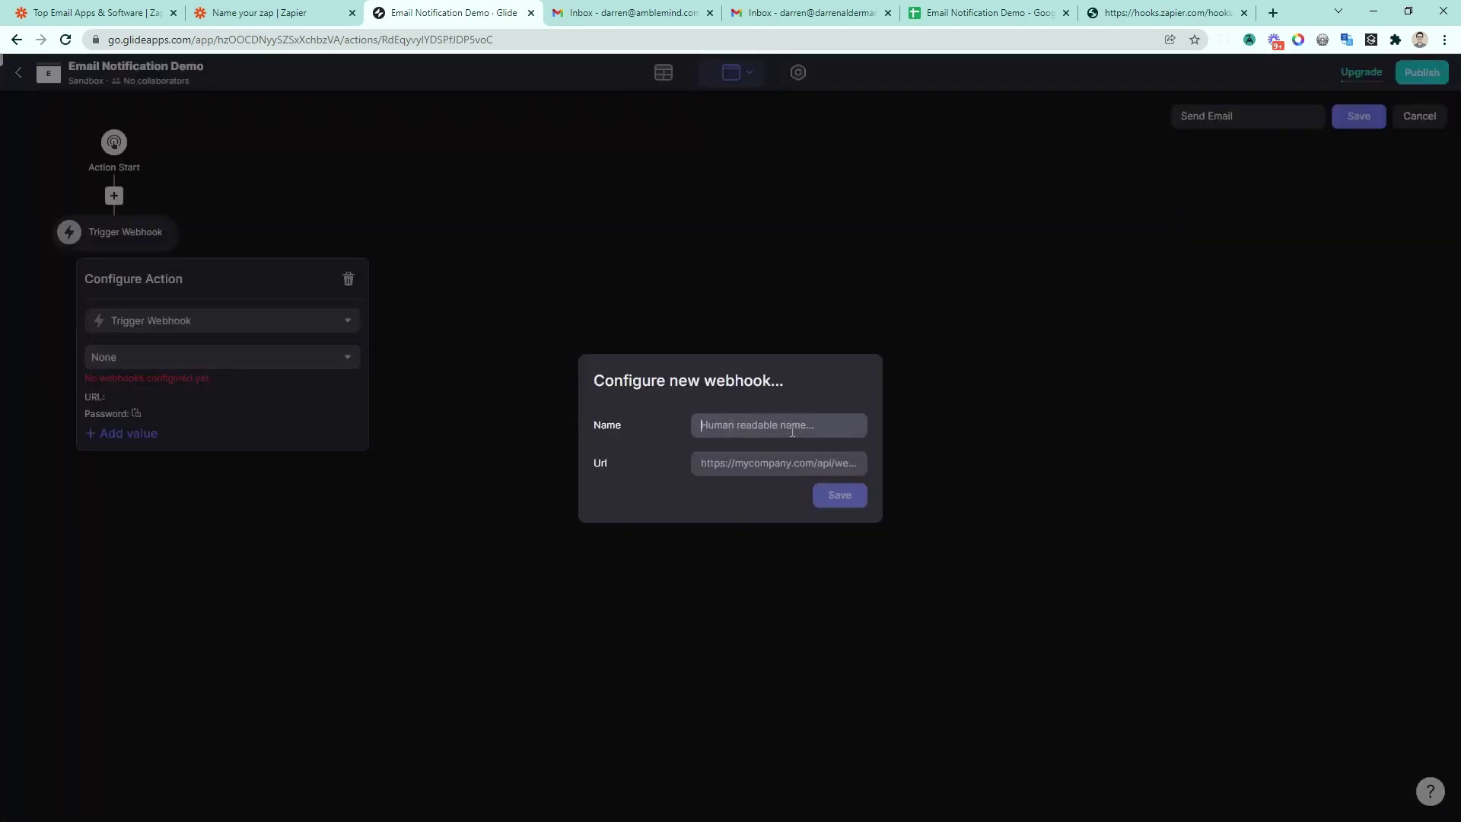
{"action": "type", "text": "Gmail"}
{"action": "key", "text": "Tab"}
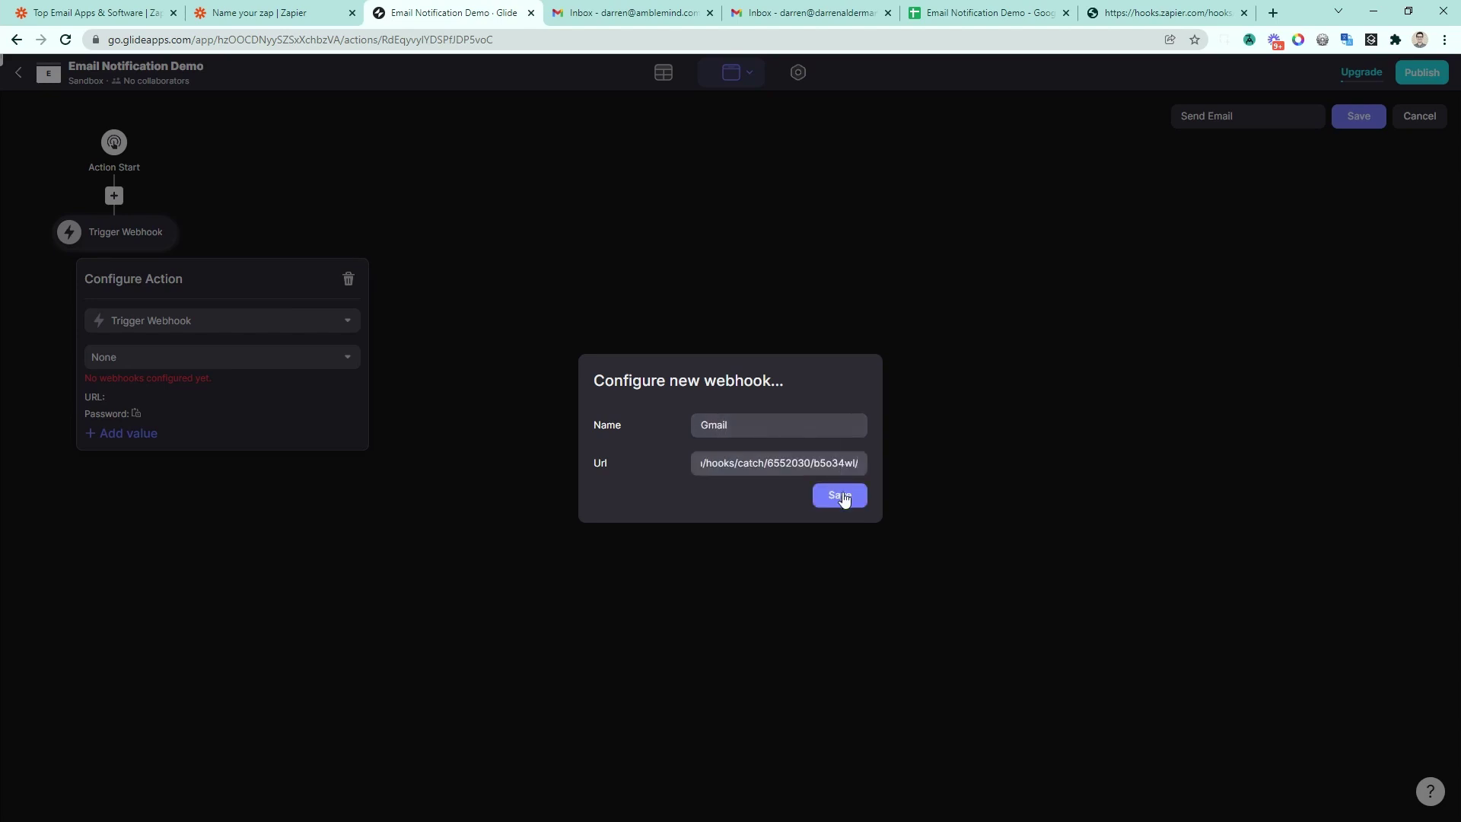
{"action": "left_click", "coordinate": [840, 495]}
Step: Add webhook values: message from Message and to from the Send To column
{"action": "left_click", "coordinate": [159, 454]}
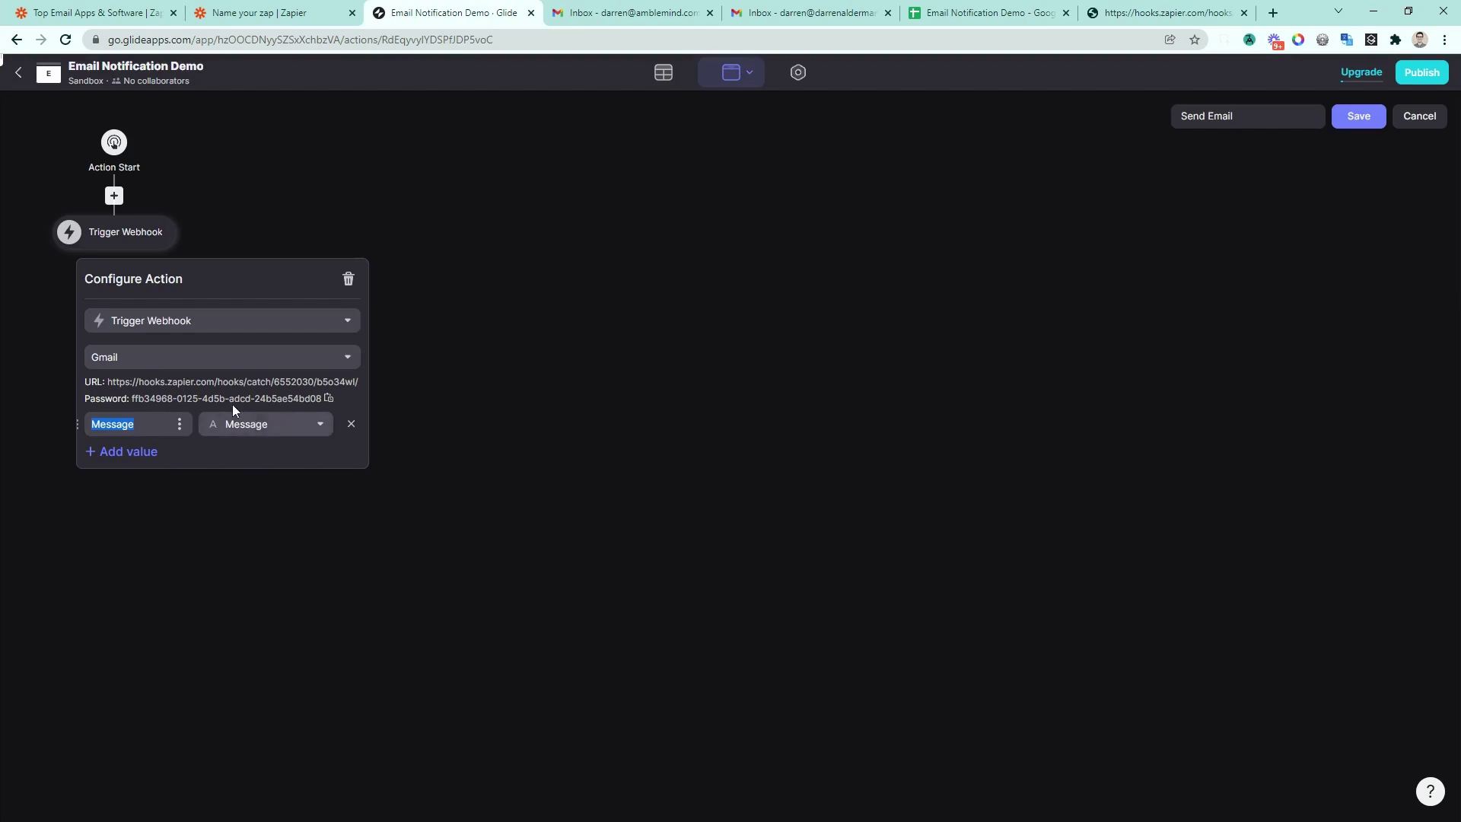
{"action": "left_click", "coordinate": [113, 452]}
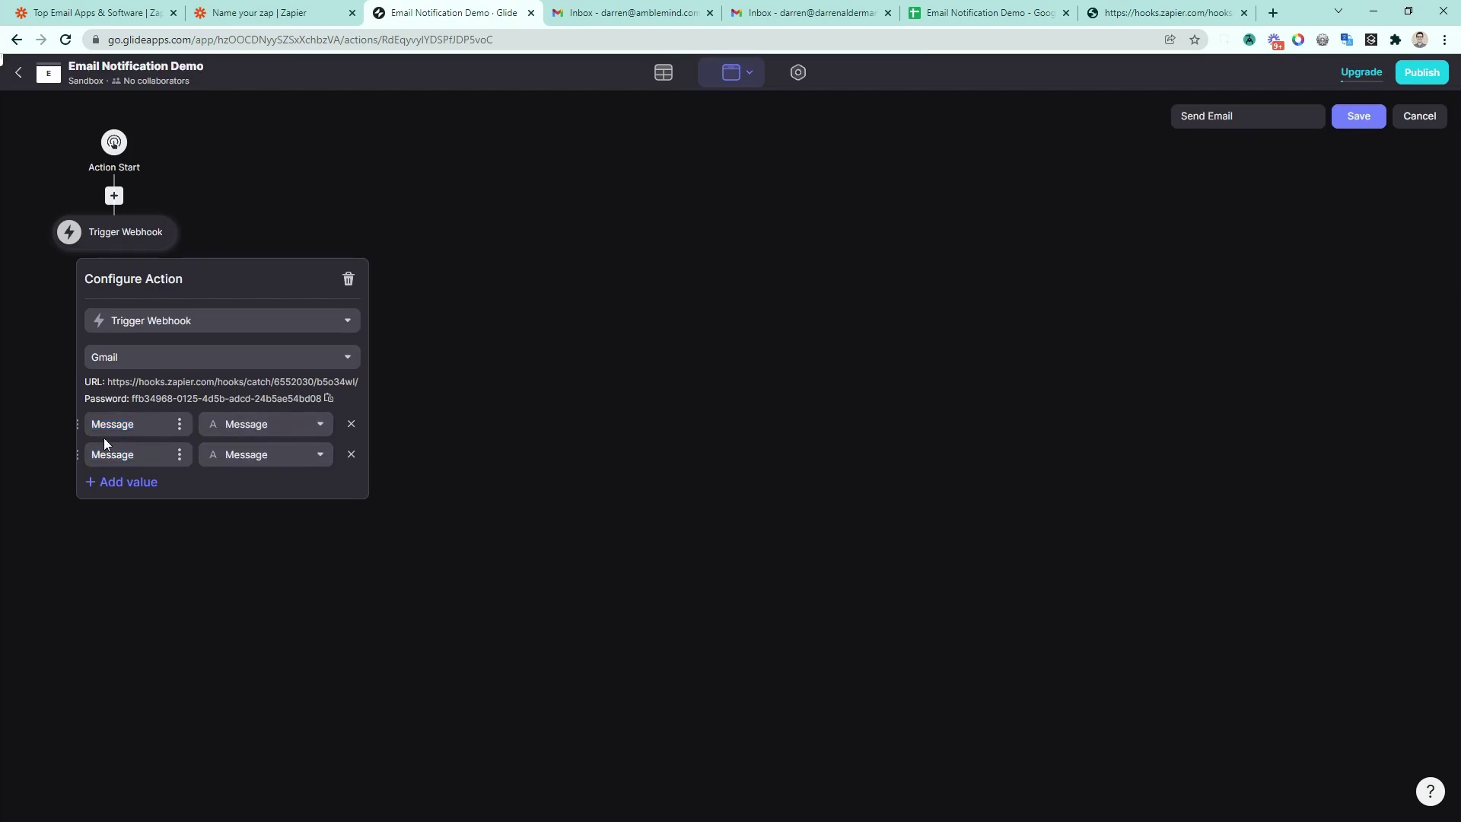
{"action": "left_click_drag", "start_coordinate": [130, 454], "coordinate": [79, 455]}
{"action": "type", "text": "tom"}
{"action": "left_click", "coordinate": [228, 455]}
{"action": "left_click", "coordinate": [204, 636]}
{"action": "left_click", "coordinate": [645, 398]}
{"action": "left_click", "coordinate": [114, 247]}
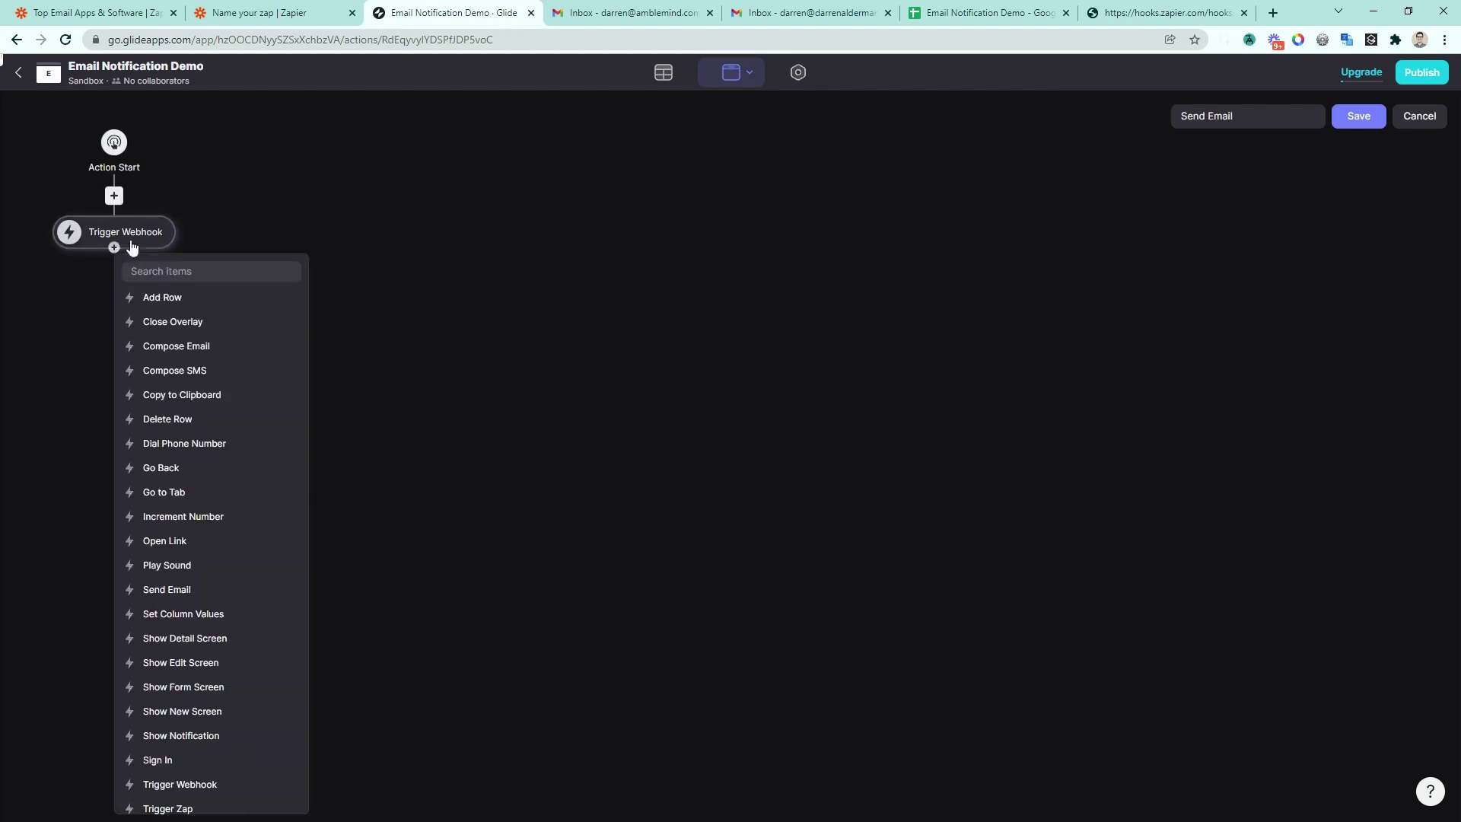
Step: Add a Set Column Values step that clears the Send To and Message columns
{"action": "type", "text": "set"}
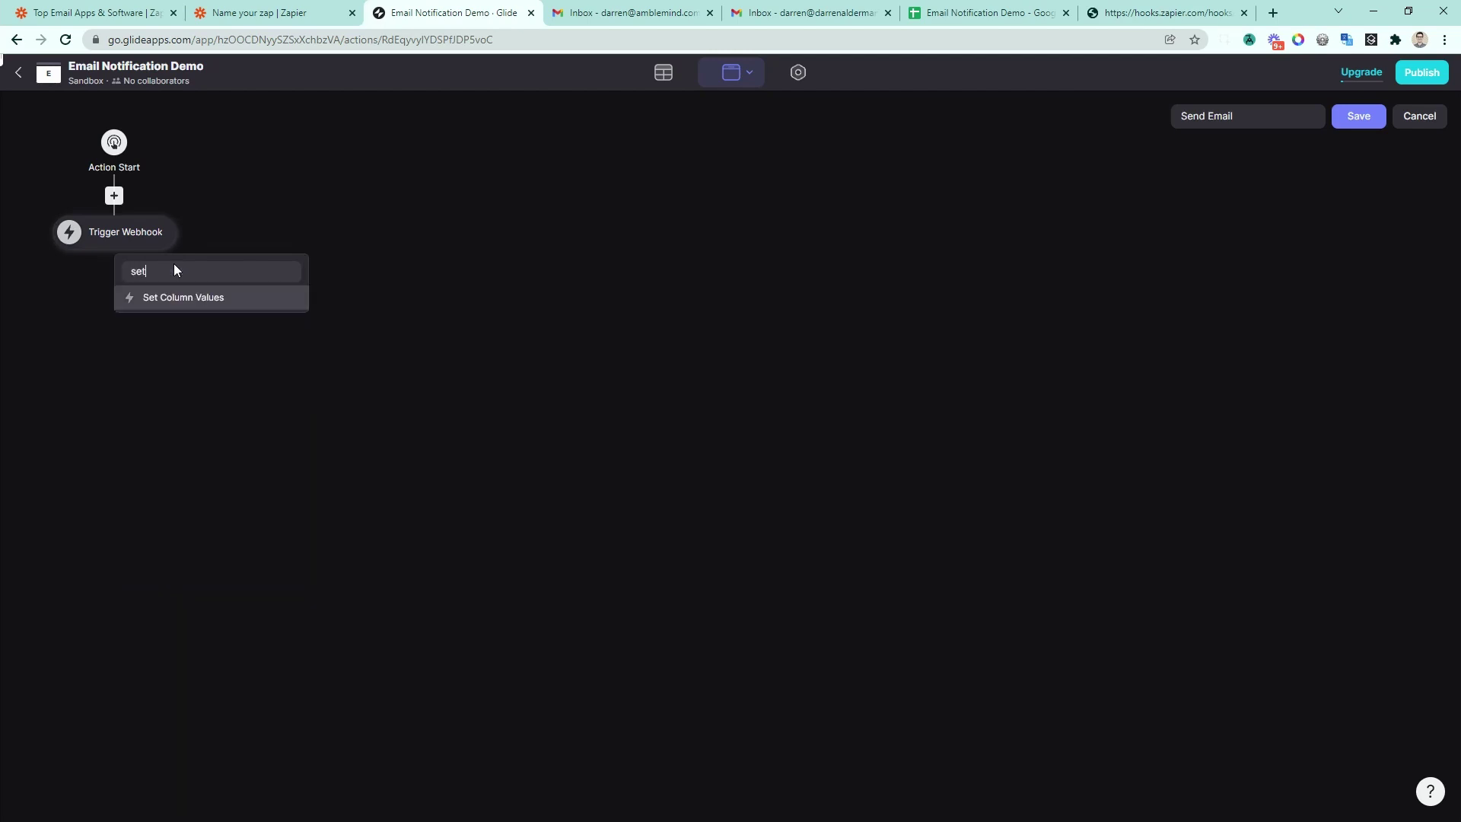
{"action": "left_click", "coordinate": [163, 304]}
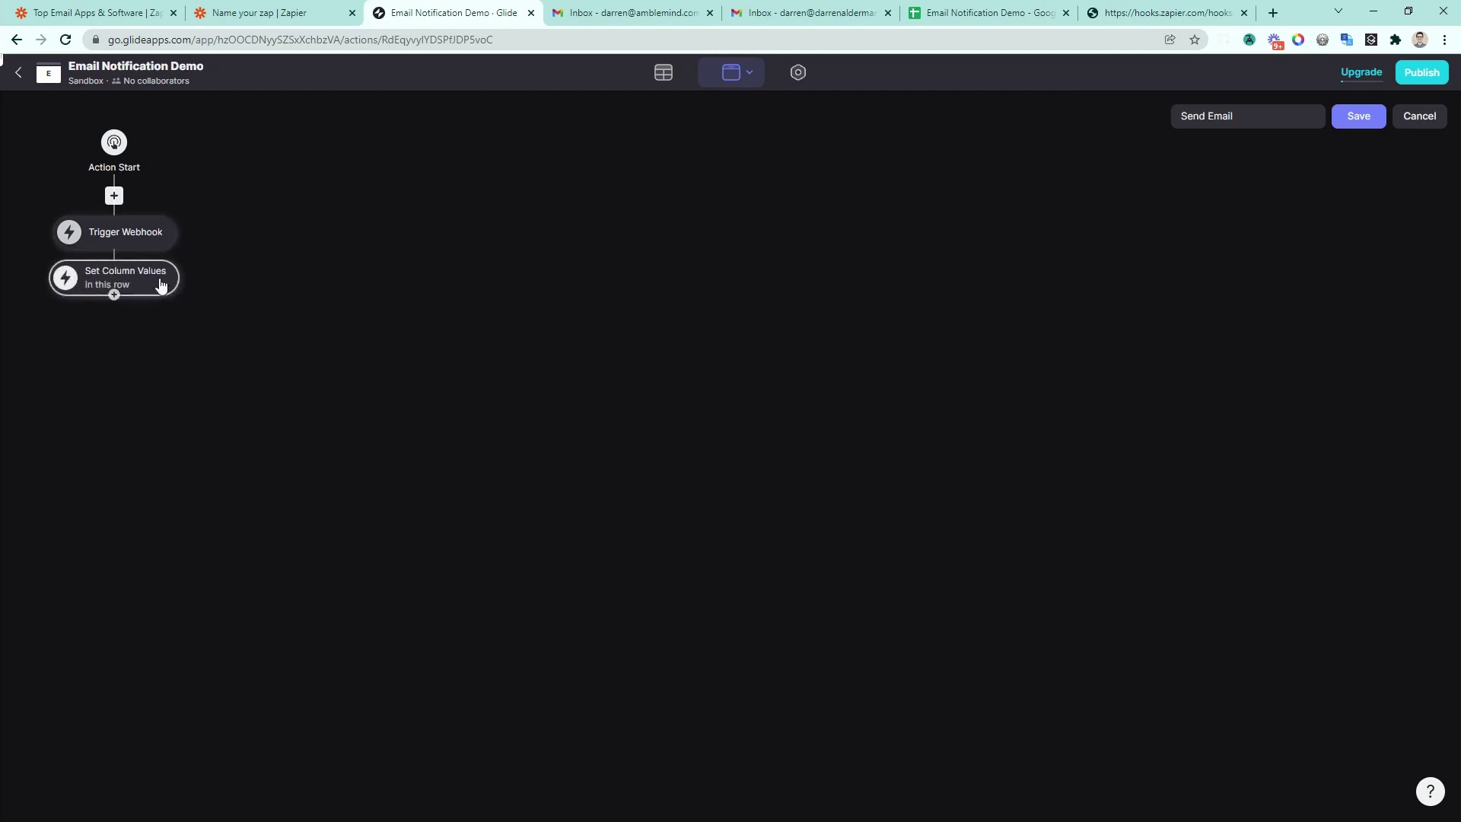
{"action": "left_click", "coordinate": [160, 286]}
{"action": "left_click", "coordinate": [348, 429]}
{"action": "left_click", "coordinate": [228, 606]}
{"action": "left_click", "coordinate": [348, 457]}
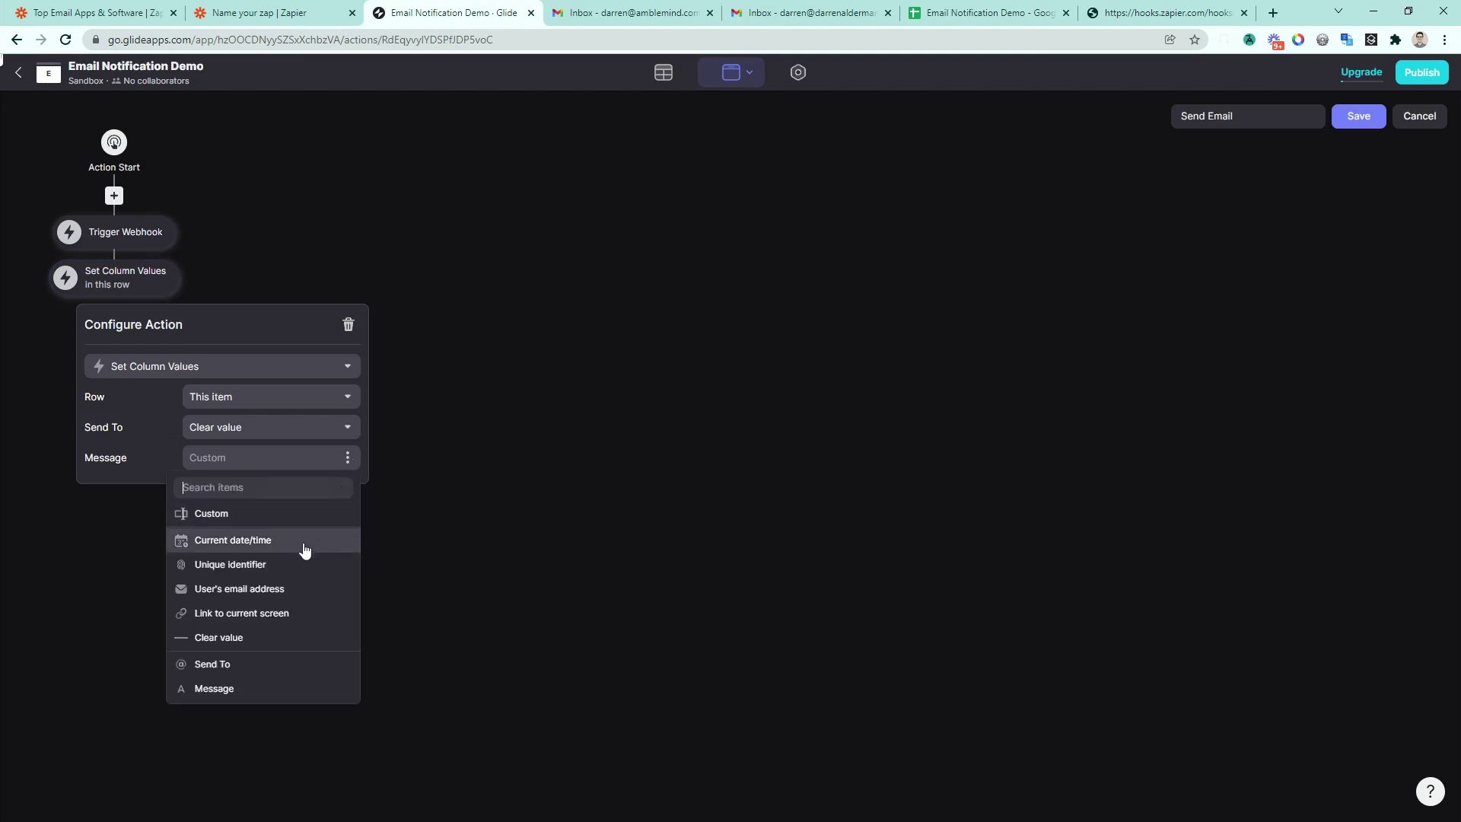
{"action": "left_click", "coordinate": [267, 643]}
Step: Add a Show Notification step with the message 'Email Queued!'
{"action": "left_click", "coordinate": [120, 304]}
{"action": "type", "text": "no"}
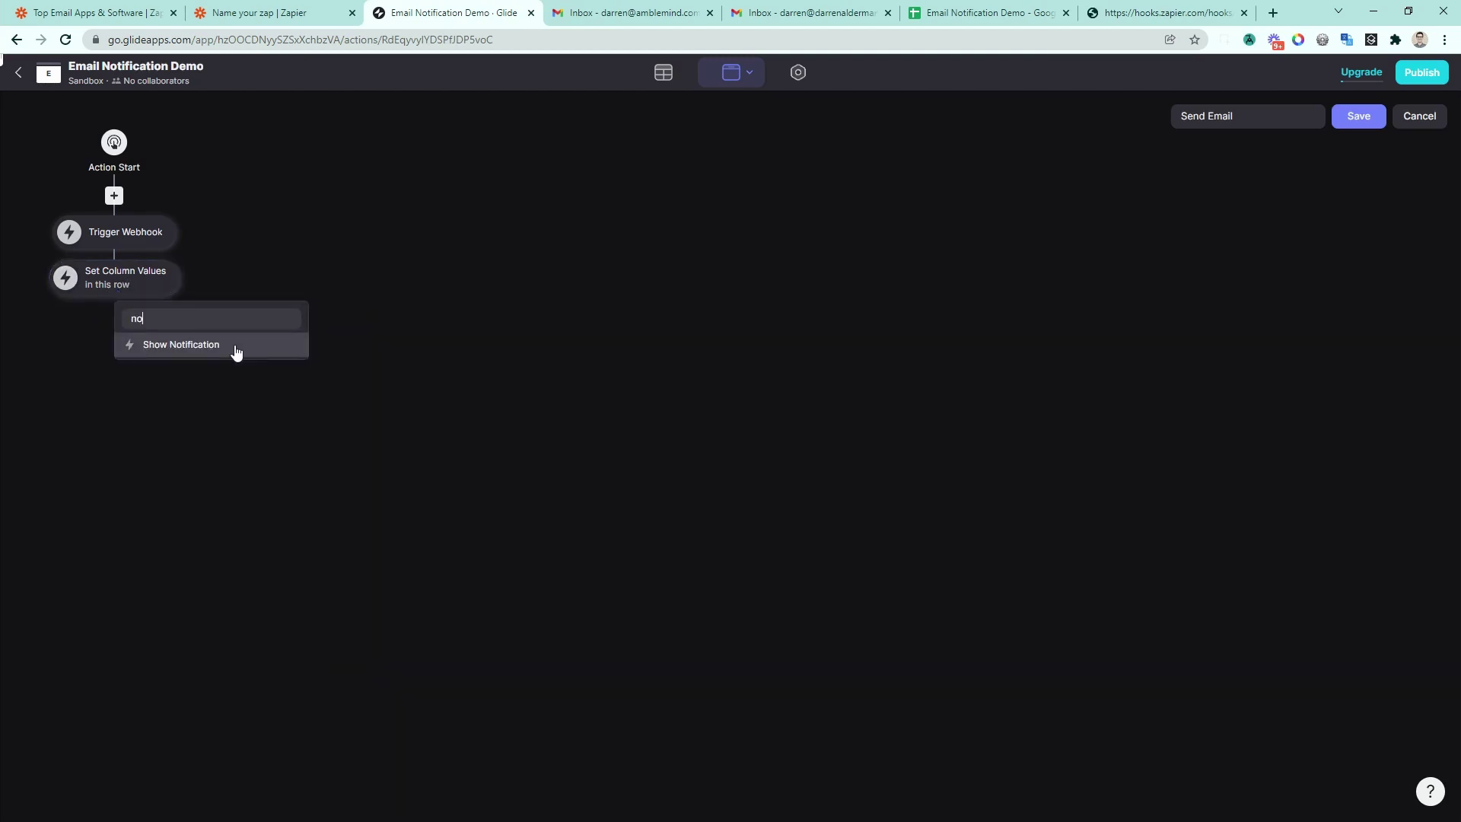
{"action": "type", "text": "t"}
{"action": "left_click", "coordinate": [235, 346]}
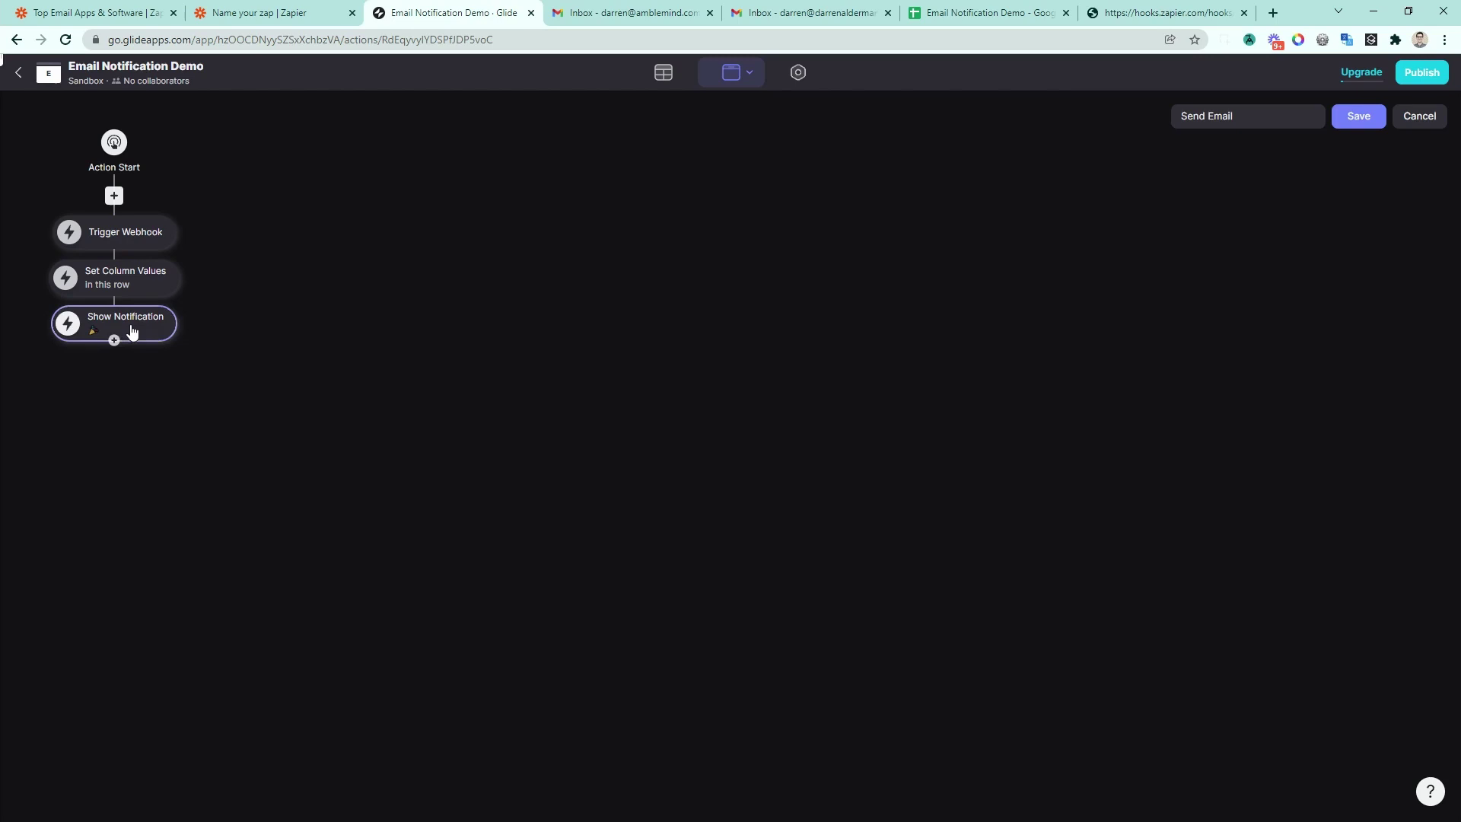
{"action": "left_click", "coordinate": [130, 329]}
{"action": "left_click", "coordinate": [235, 448]}
{"action": "type", "text": "Email Queued!"}
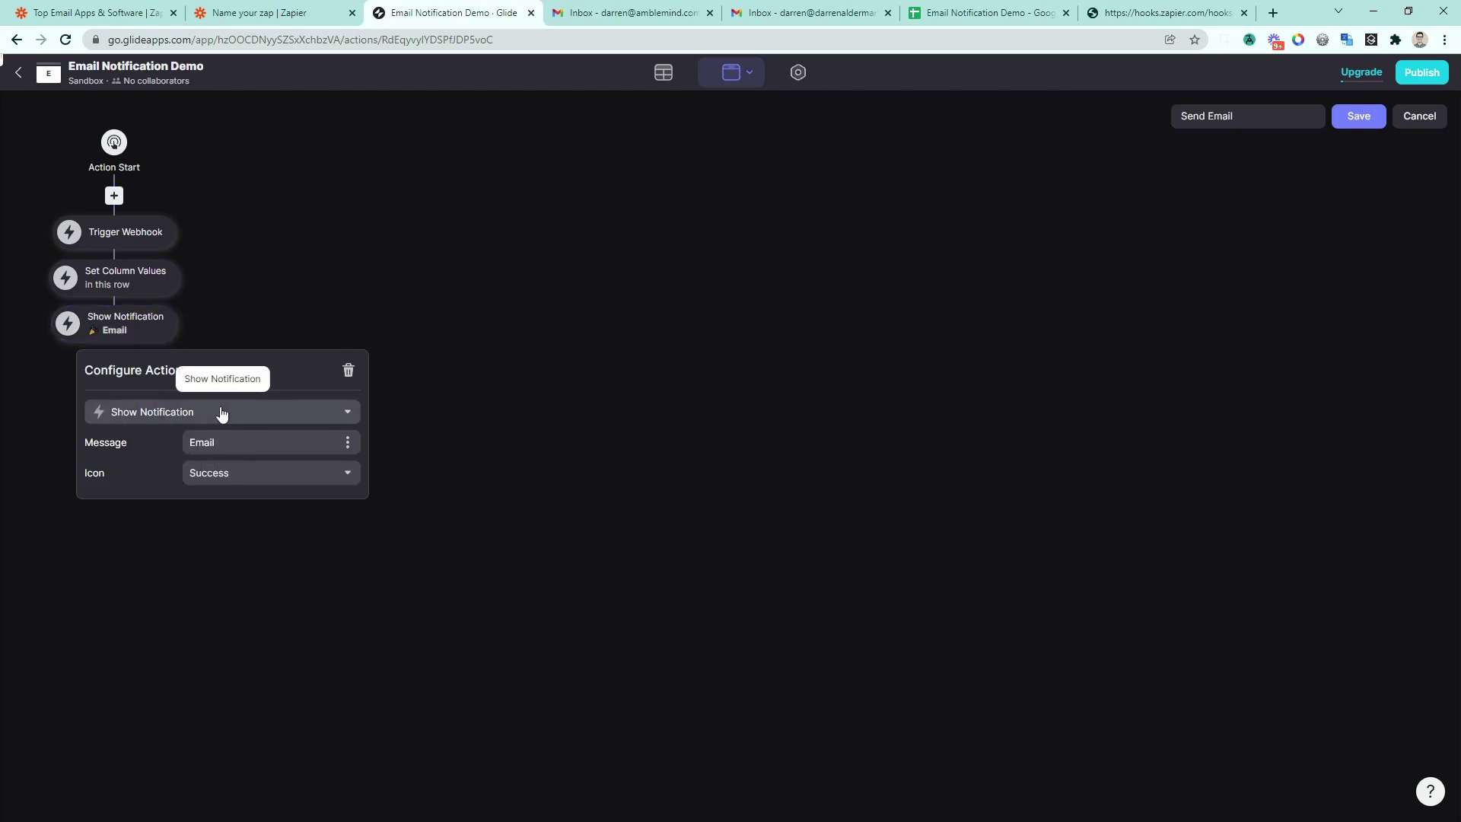
{"action": "left_click", "coordinate": [1358, 116]}
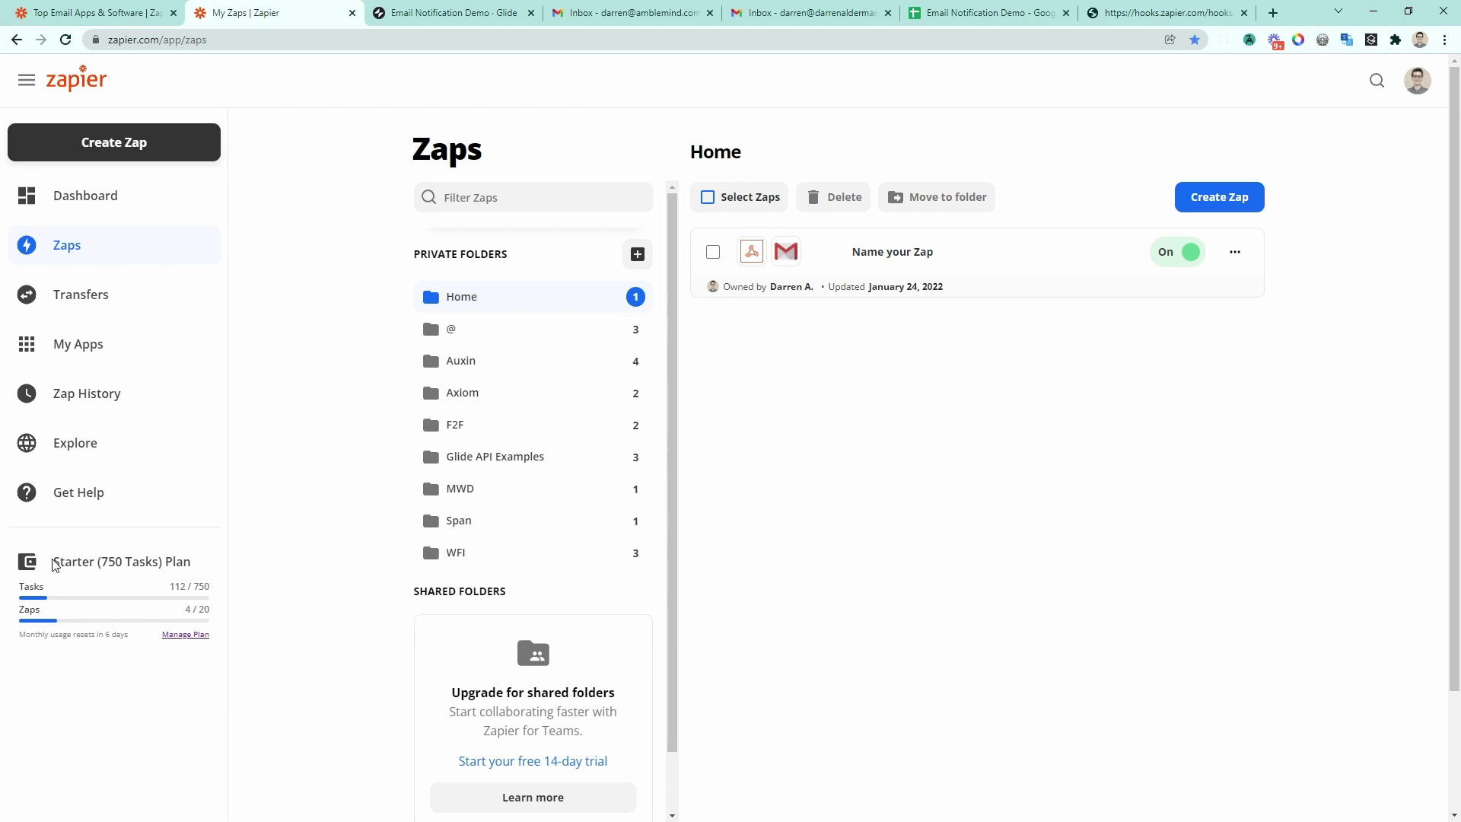
Step: Note the Starter (750 Tasks) plan usage on My Zaps, then go back to the Glide app
{"action": "left_click_drag", "start_coordinate": [54, 564], "coordinate": [210, 576]}
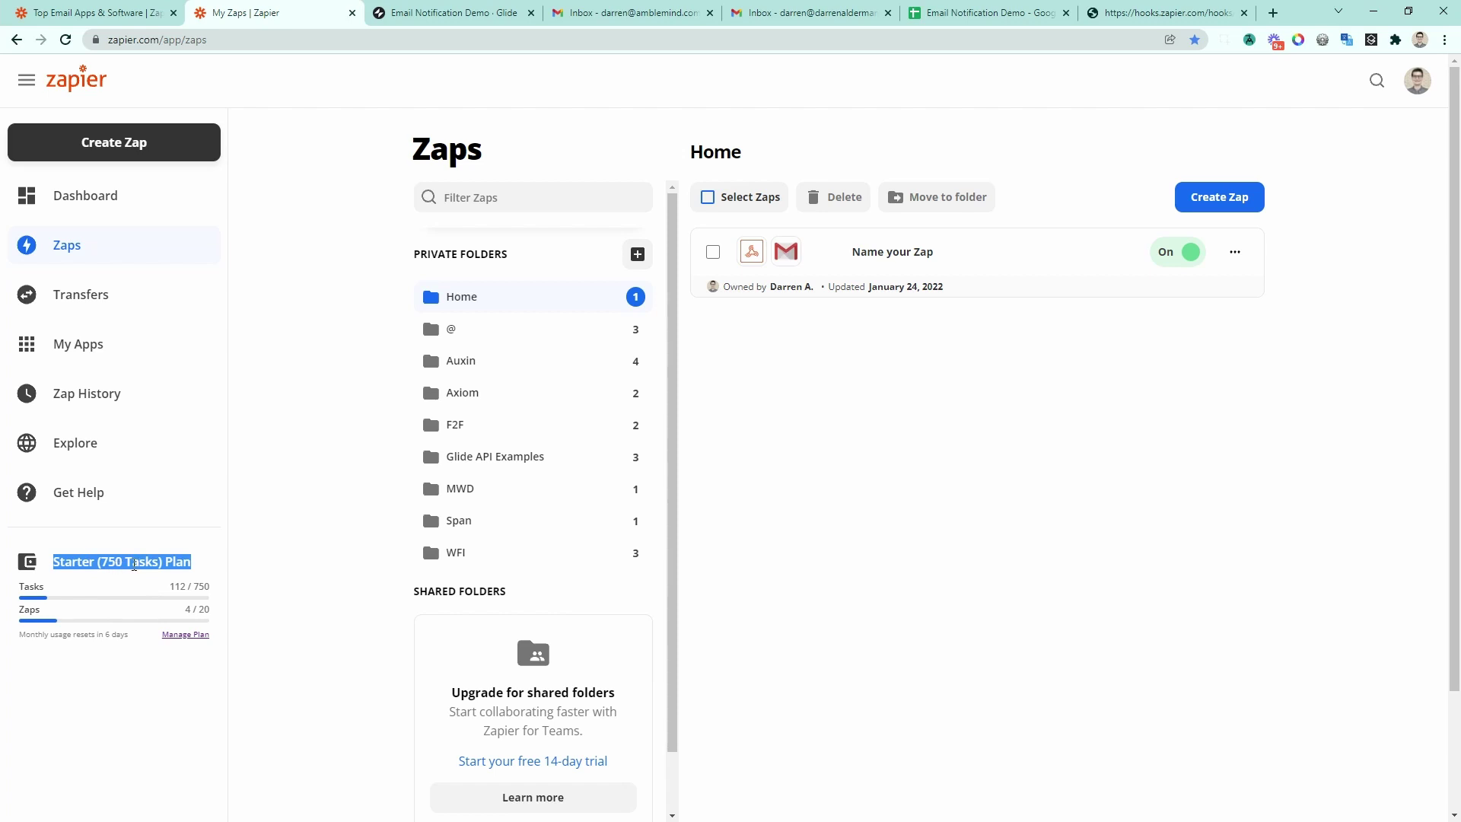
{"action": "key", "text": "ctrl+Tab"}
Step: In the live preview, send 'Hello from Glide!' to the recipient's email address
{"action": "left_click", "coordinate": [1033, 107]}
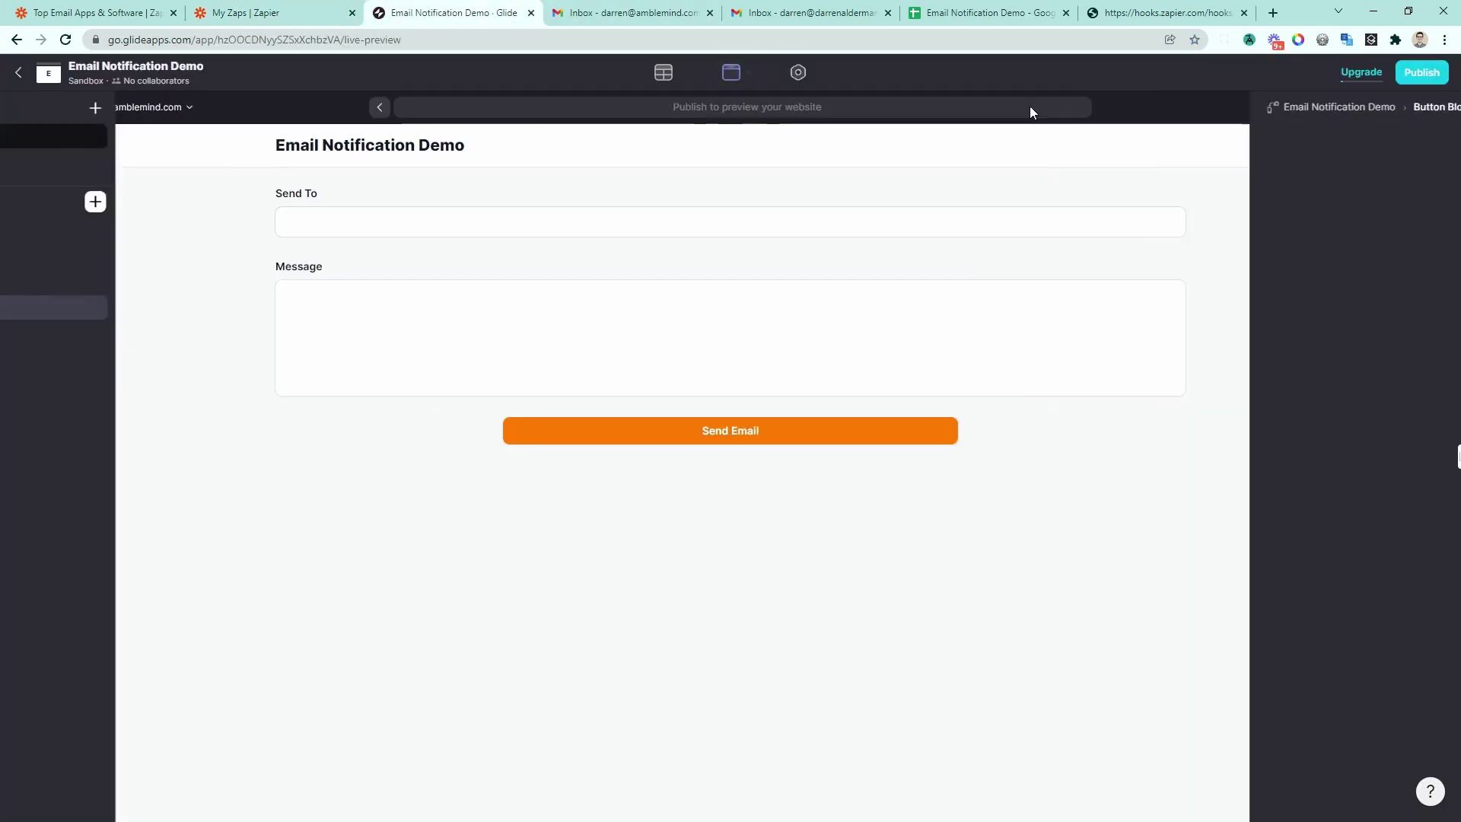
{"action": "left_click", "coordinate": [492, 228]}
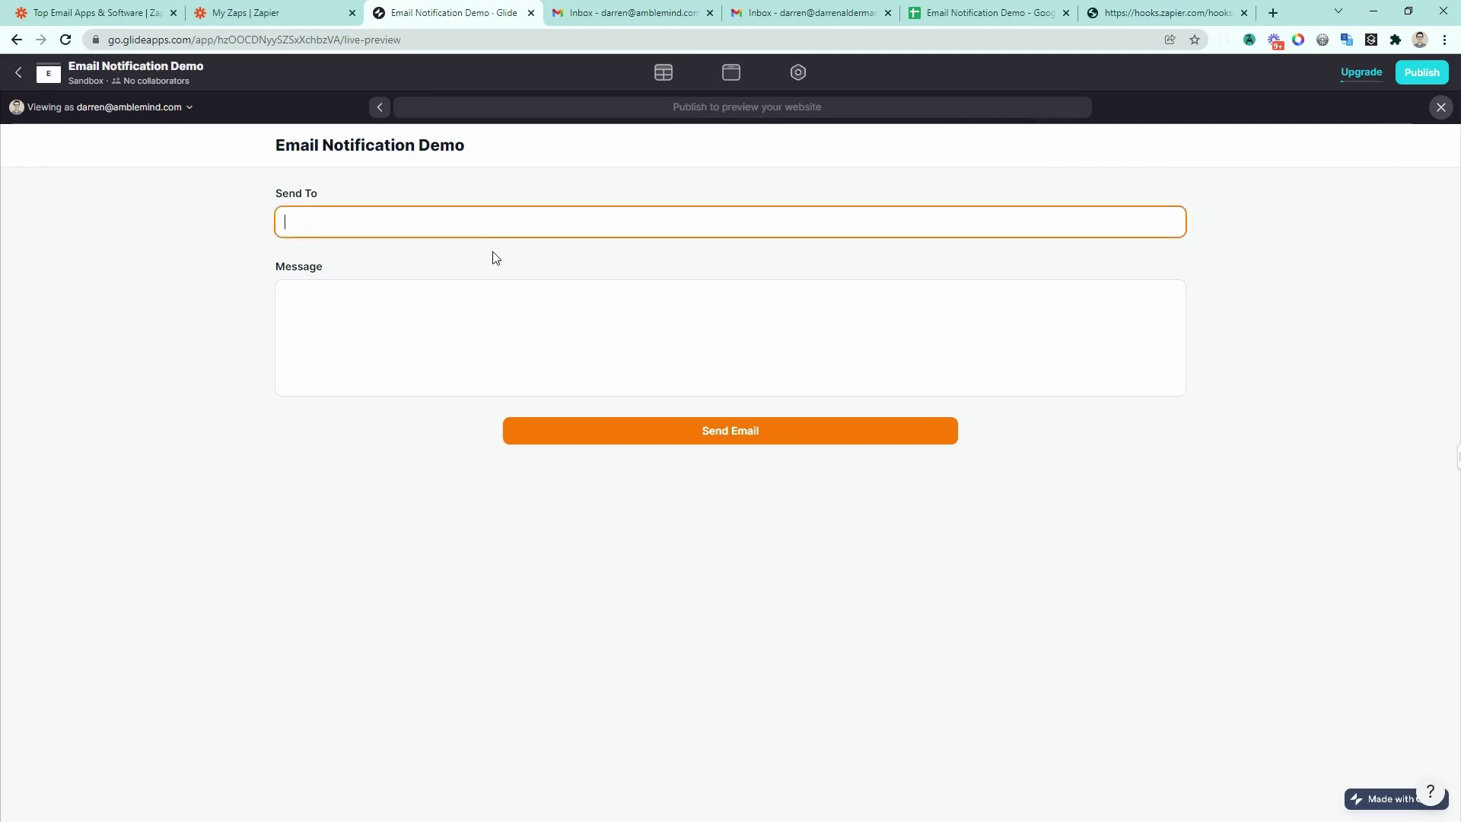
{"action": "key", "text": "Tab"}
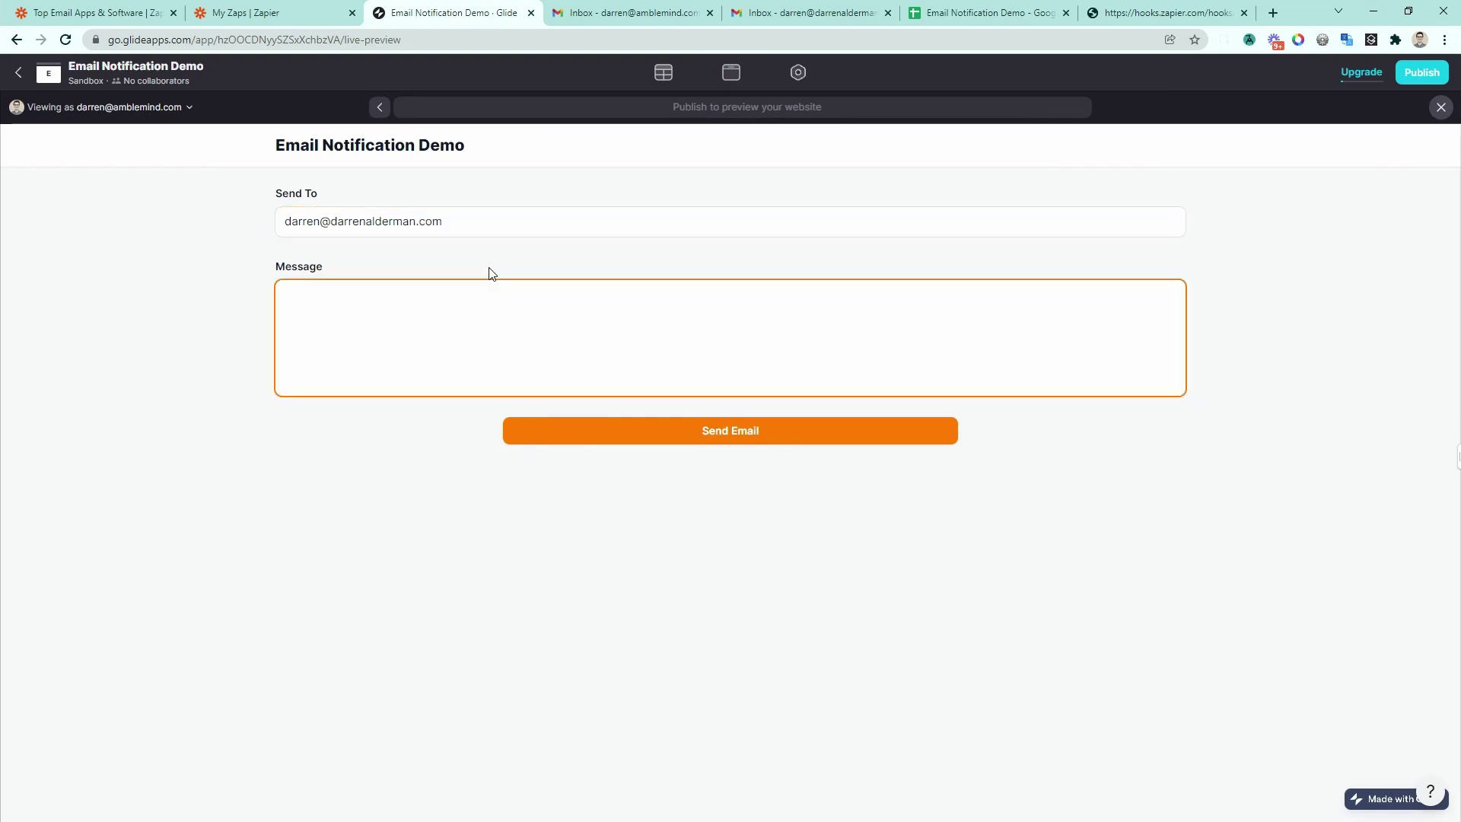
{"action": "type", "text": "Hello from Glide!"}
{"action": "left_click", "coordinate": [790, 438]}
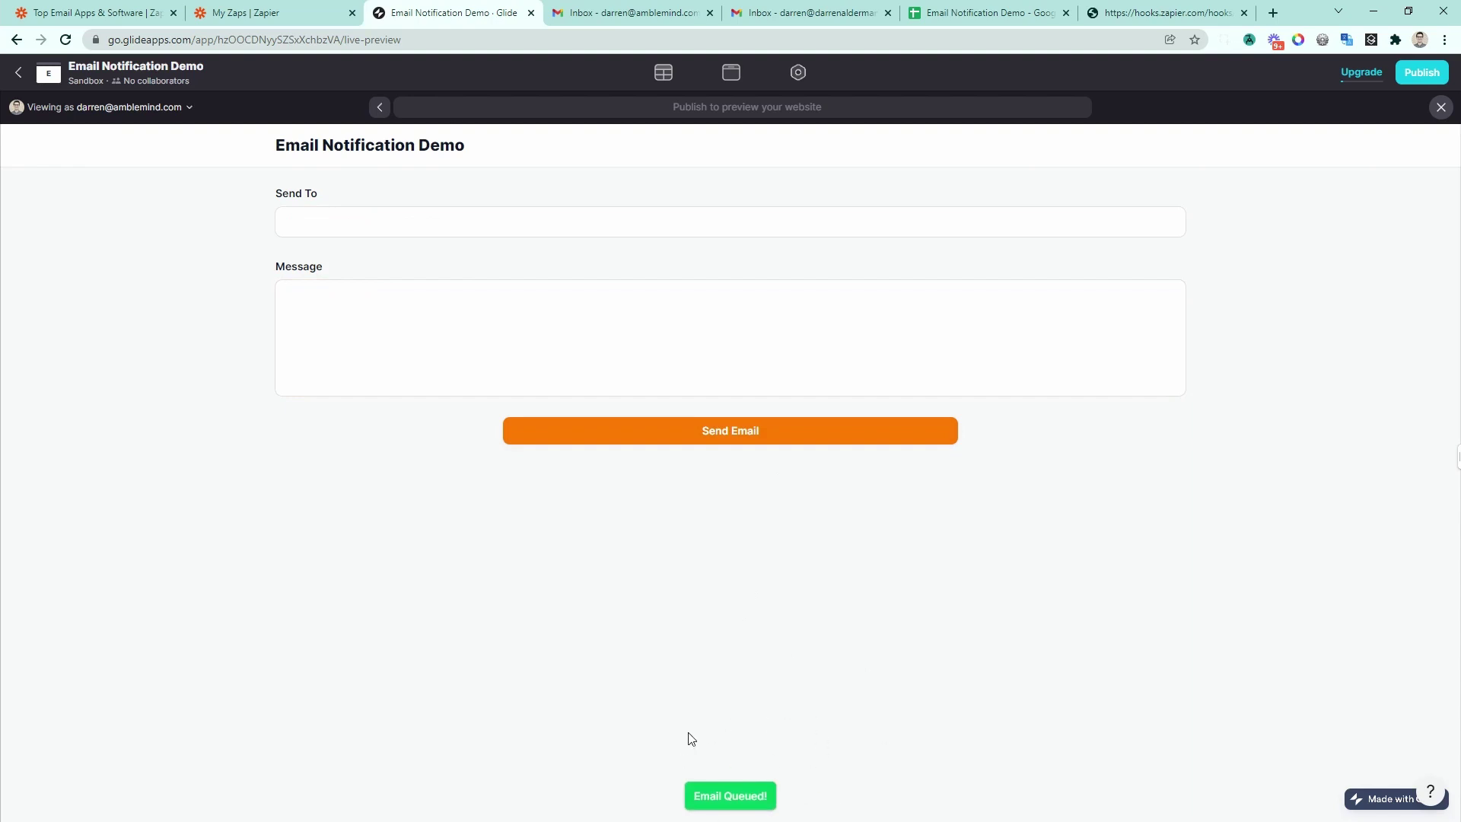
Step: Check the Gmail inbox, then return to Zapier's zaps list
{"action": "key", "text": "ctrl+shift+Tab"}
{"action": "left_click", "coordinate": [796, 11]}
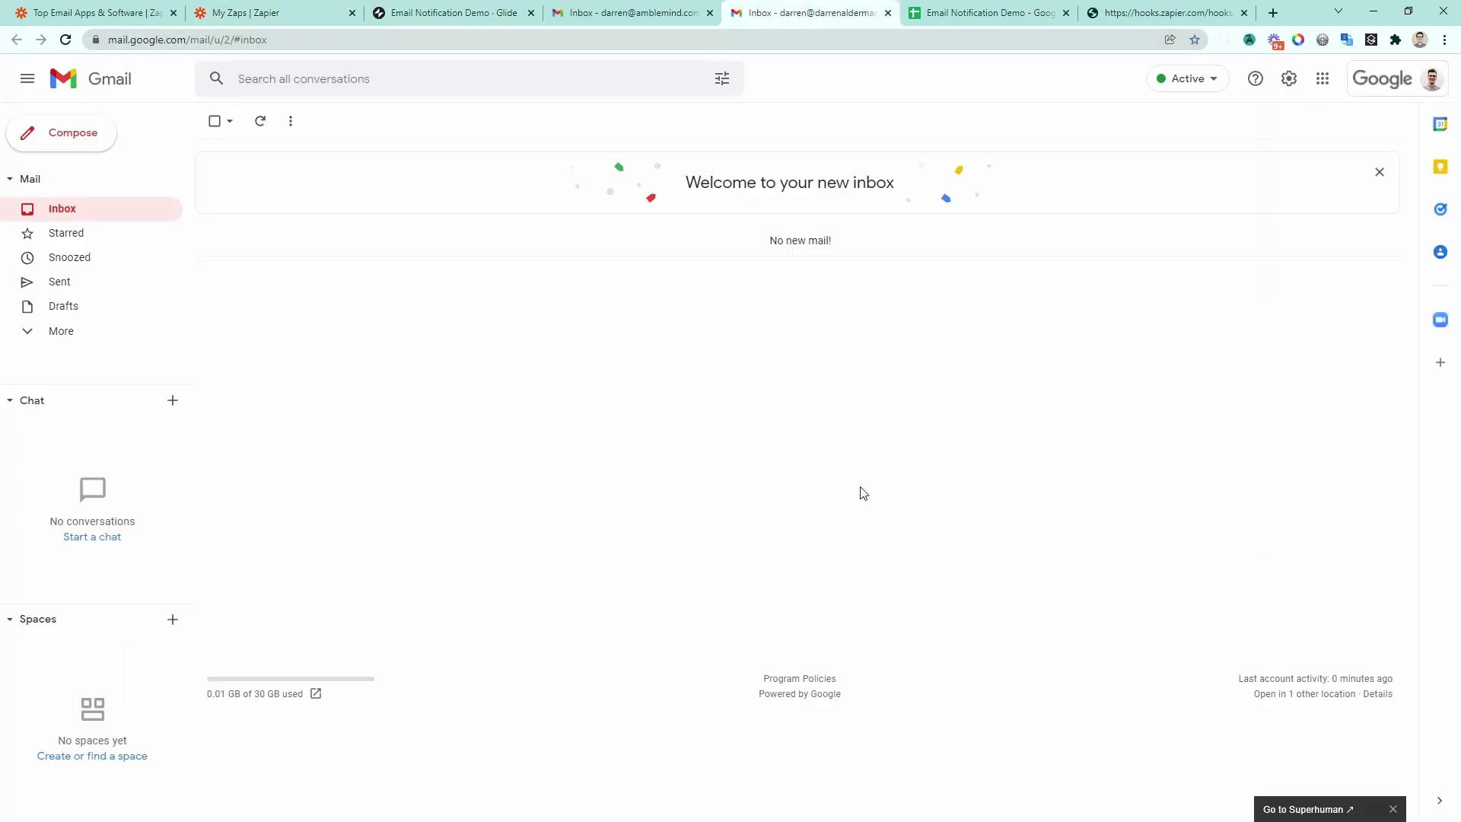
{"action": "left_click", "coordinate": [305, 14]}
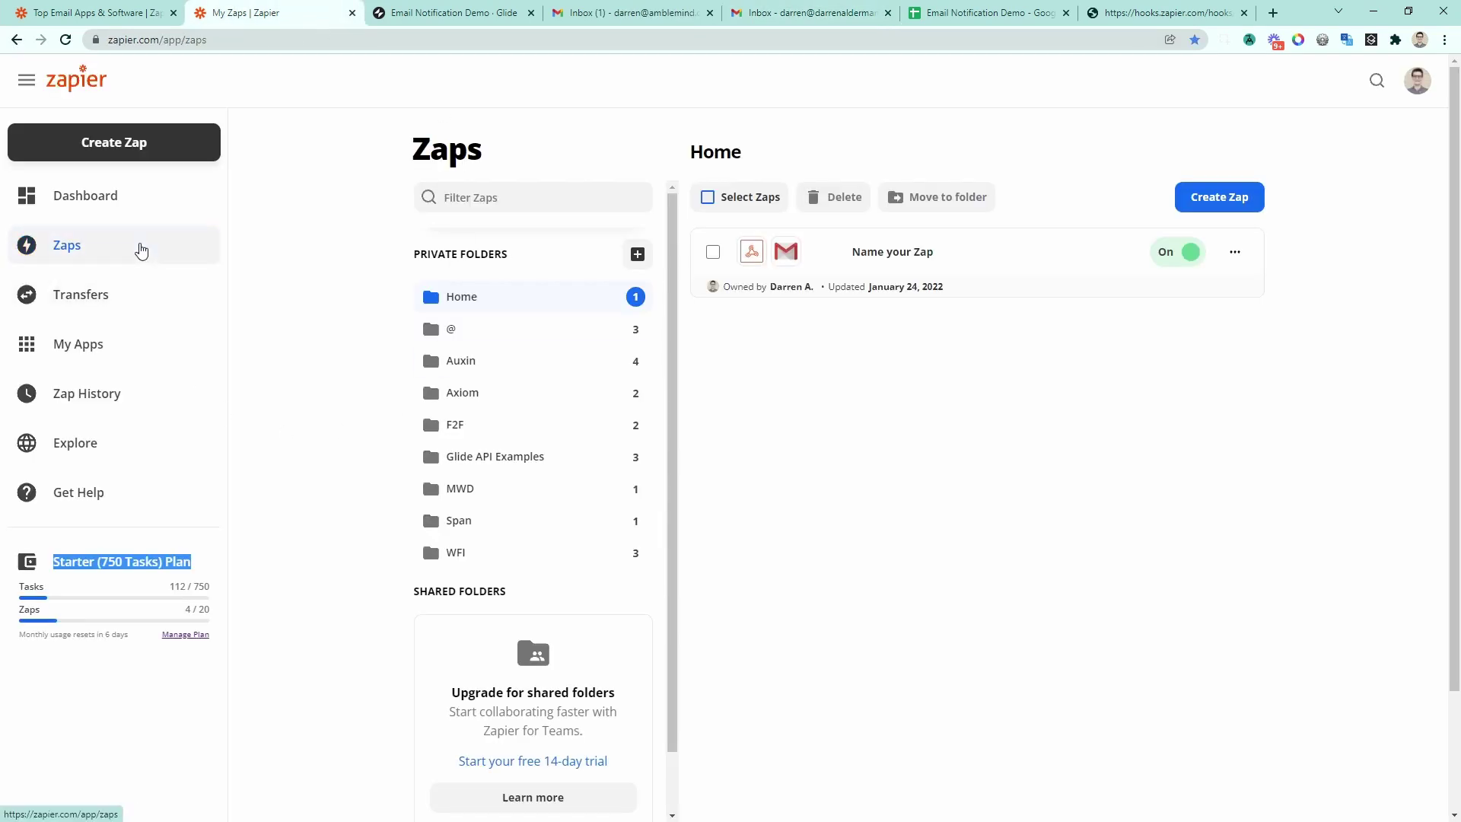
Step: Open the errored run in Zap history and inspect the Gmail step's Body value
{"action": "left_click", "coordinate": [91, 396]}
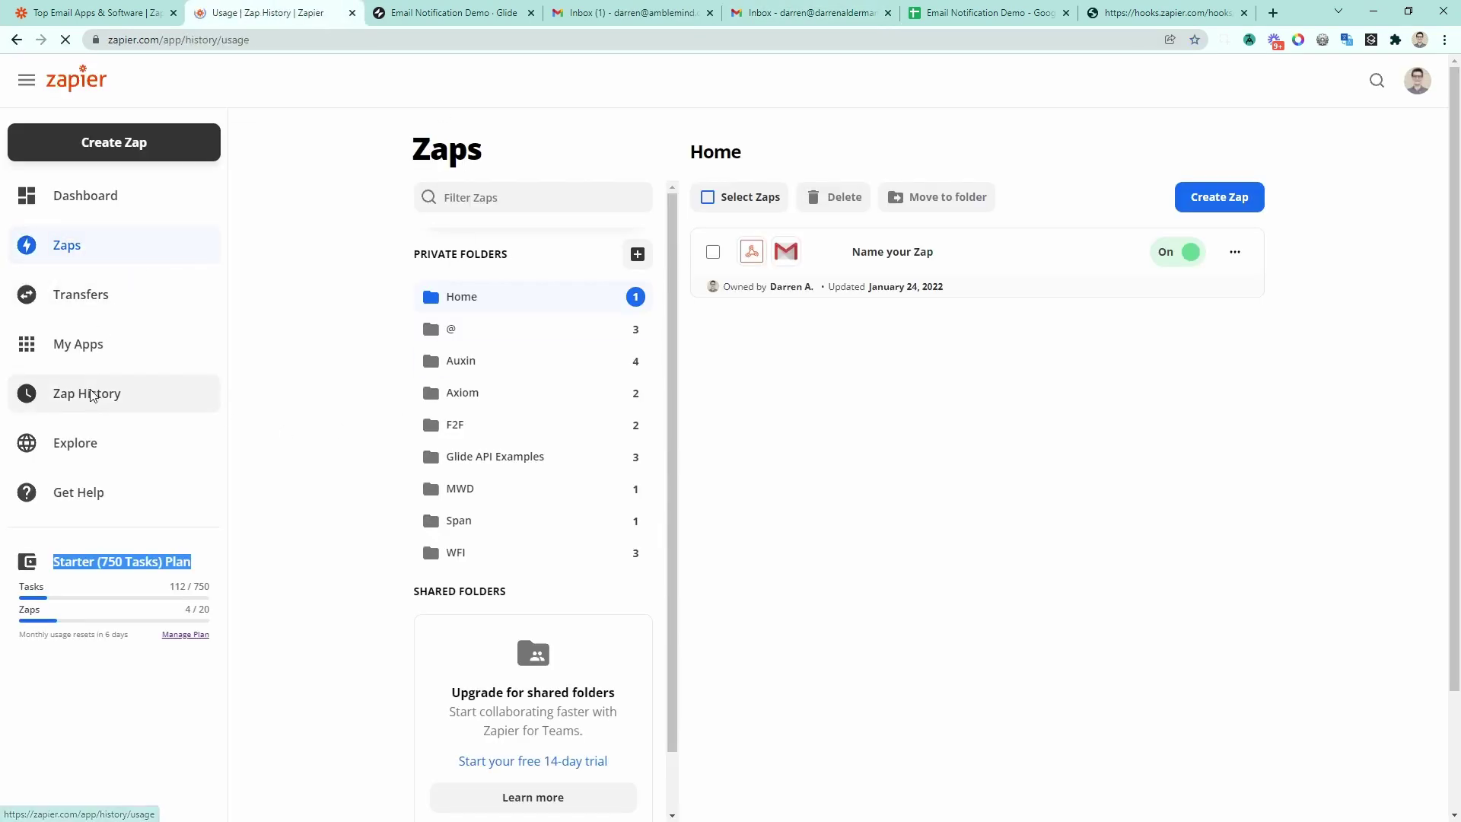
{"action": "left_click", "coordinate": [533, 278]}
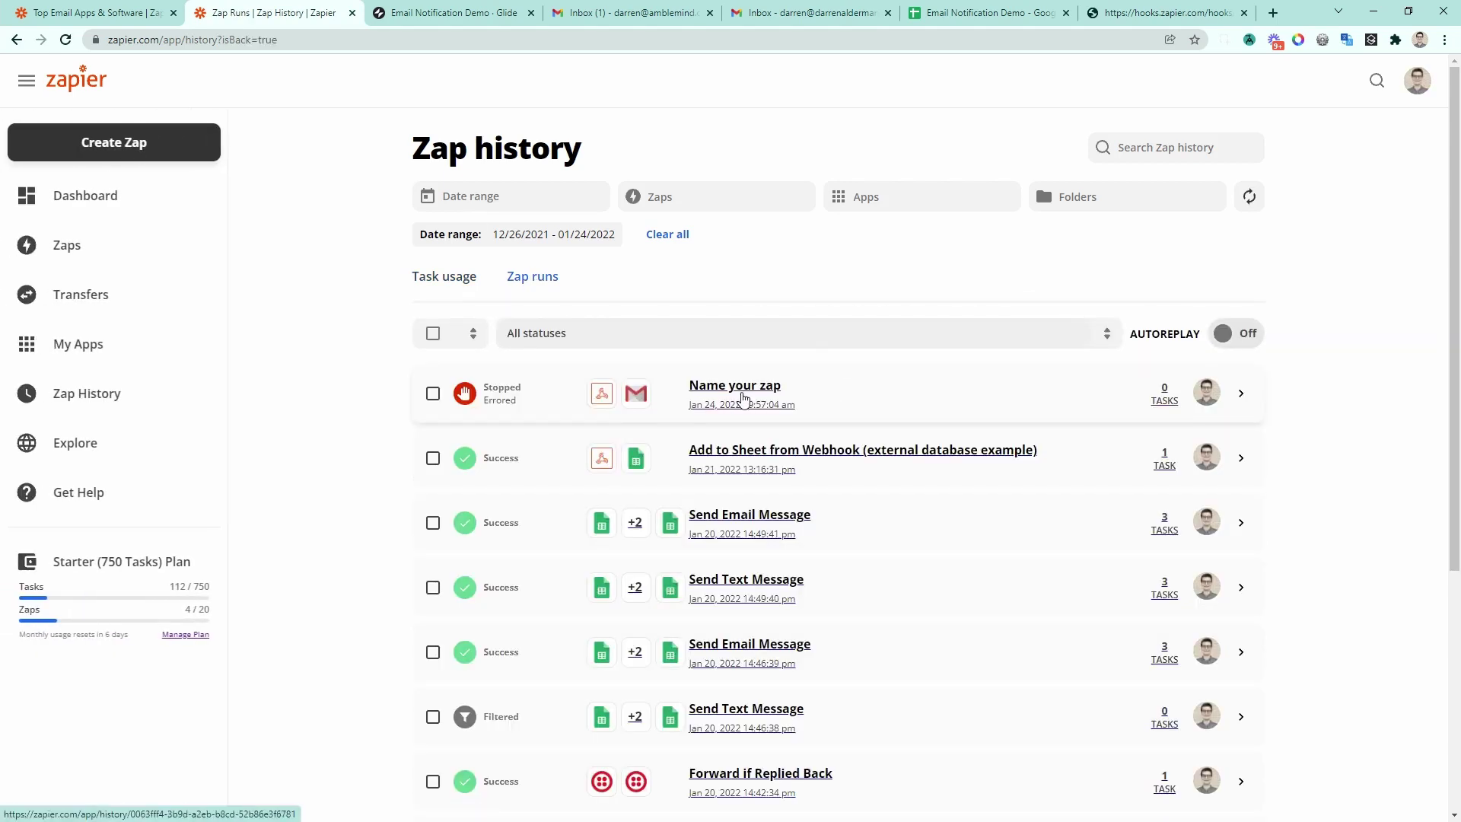
{"action": "left_click", "coordinate": [743, 397]}
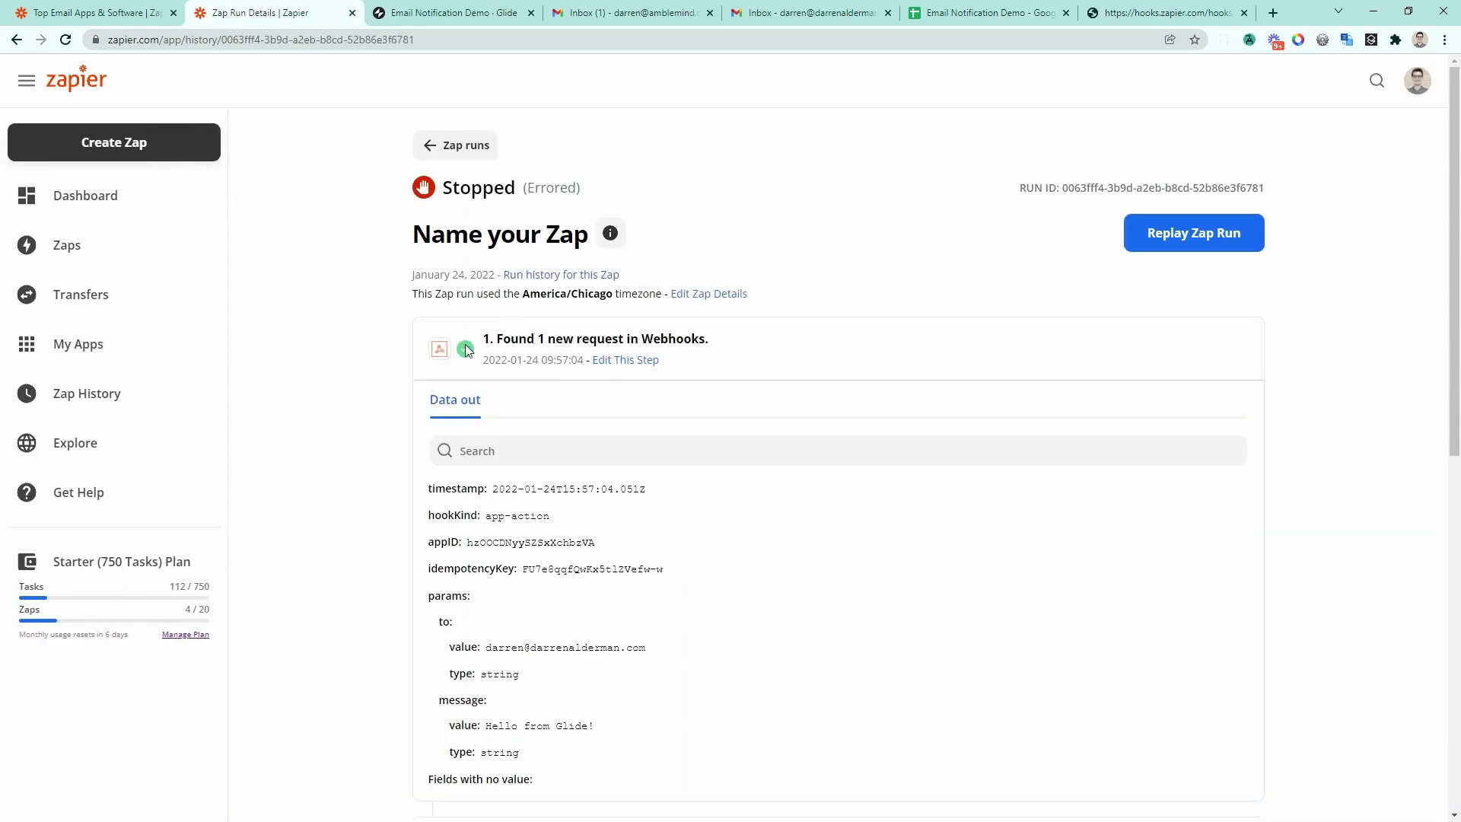
{"action": "scroll", "coordinate": [685, 349], "scroll_direction": "down", "scroll_amount": 1}
{"action": "scroll", "coordinate": [685, 349], "scroll_direction": "down", "scroll_amount": 8}
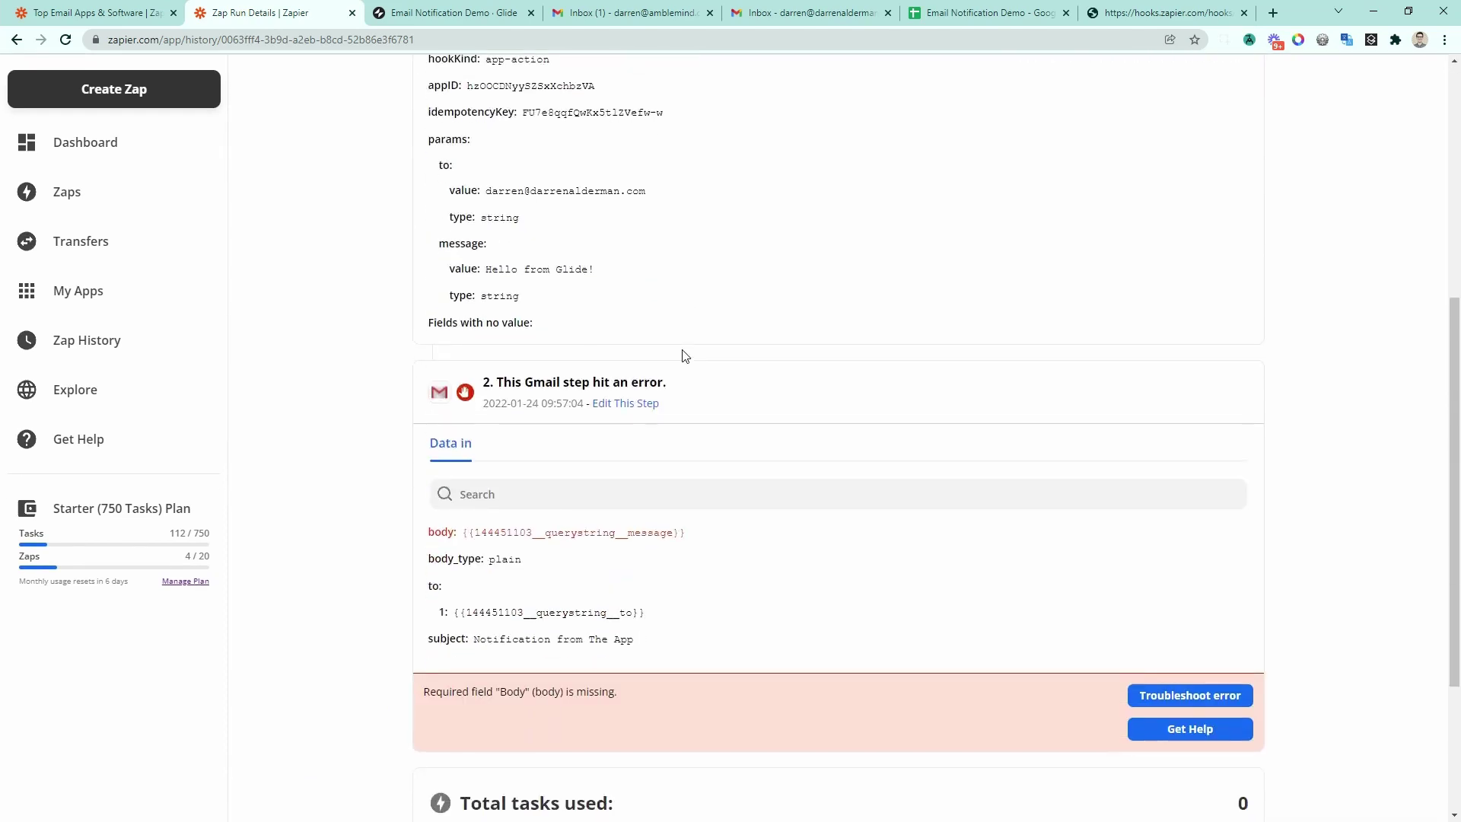
{"action": "left_click_drag", "start_coordinate": [460, 383], "coordinate": [712, 389]}
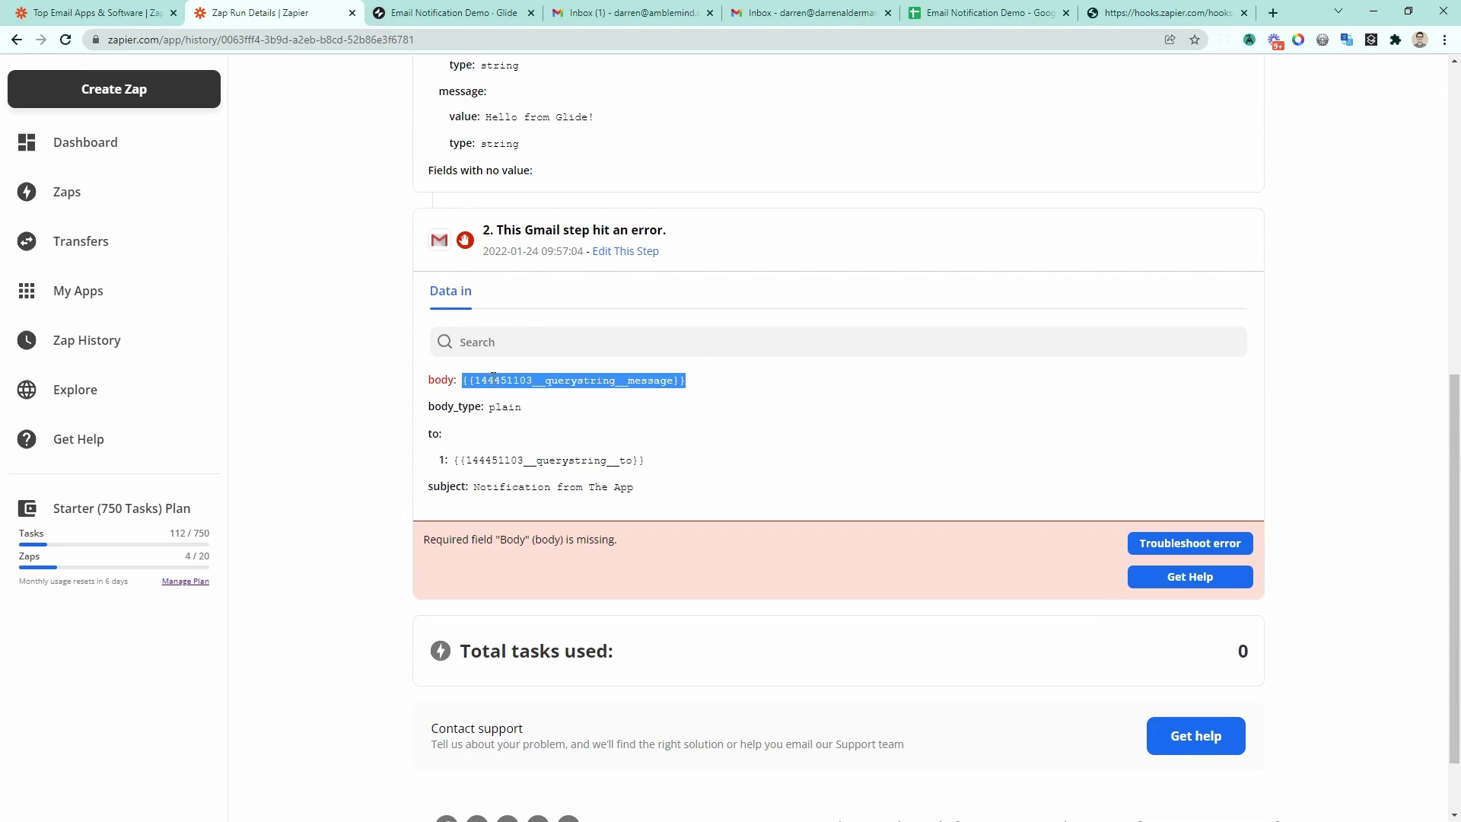
{"action": "left_click", "coordinate": [450, 372]}
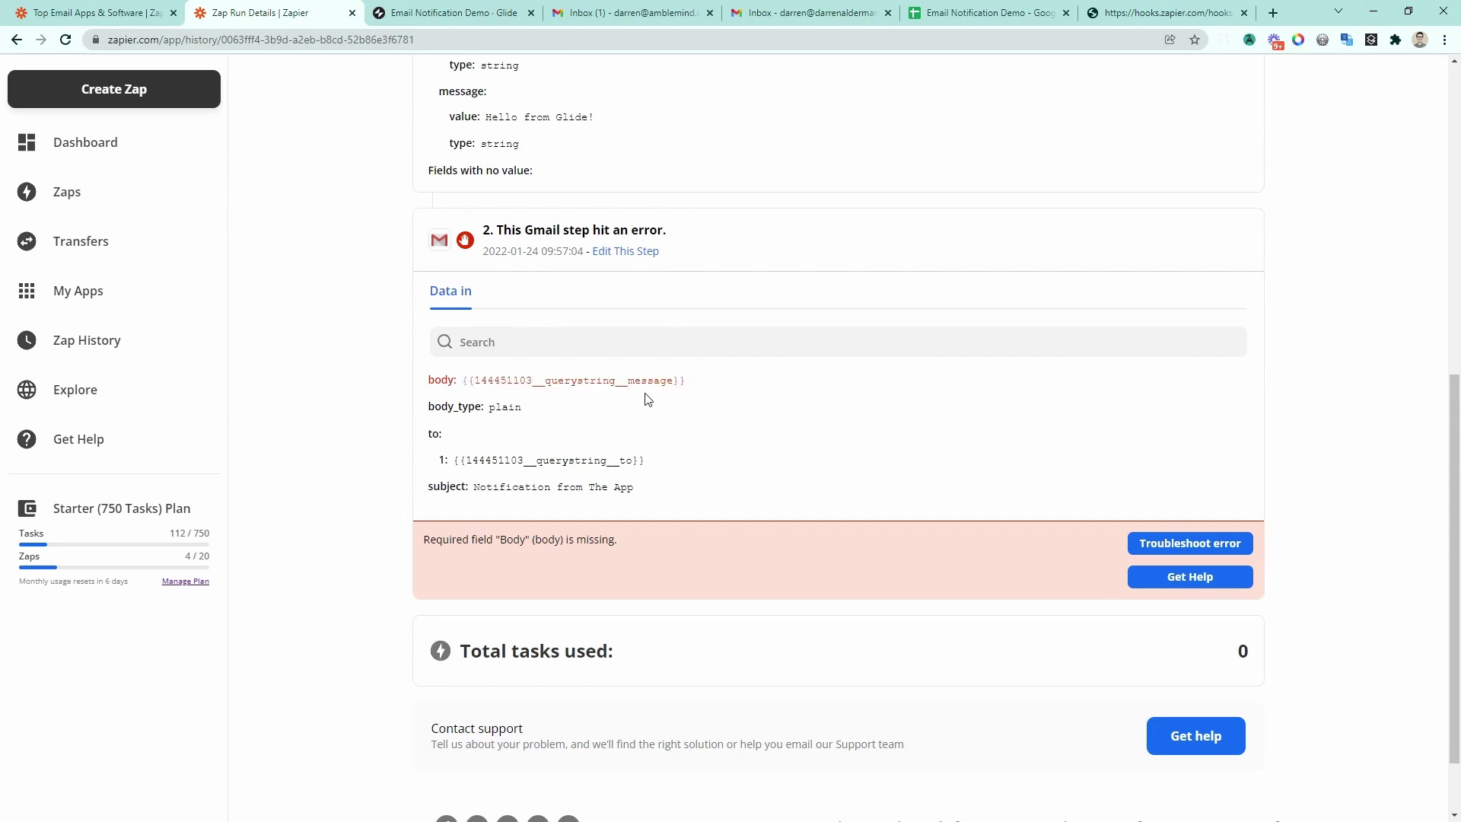
Step: Go back to the zap and expand its Catch Hook trigger step
{"action": "scroll", "coordinate": [639, 405], "scroll_direction": "up", "scroll_amount": 10}
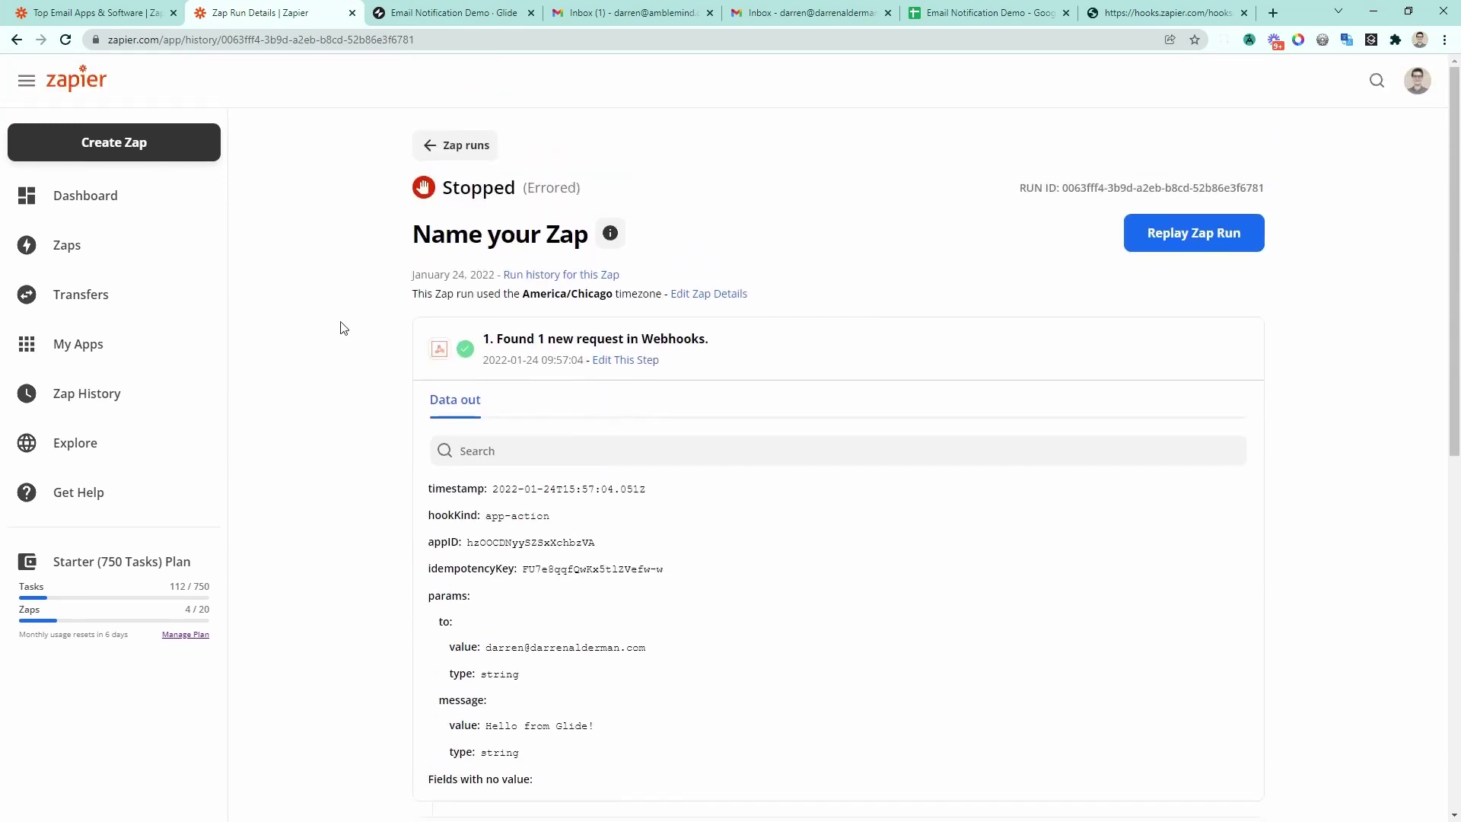
{"action": "scroll", "coordinate": [372, 396], "scroll_direction": "down", "scroll_amount": 10}
{"action": "scroll", "coordinate": [587, 495], "scroll_direction": "up", "scroll_amount": 10}
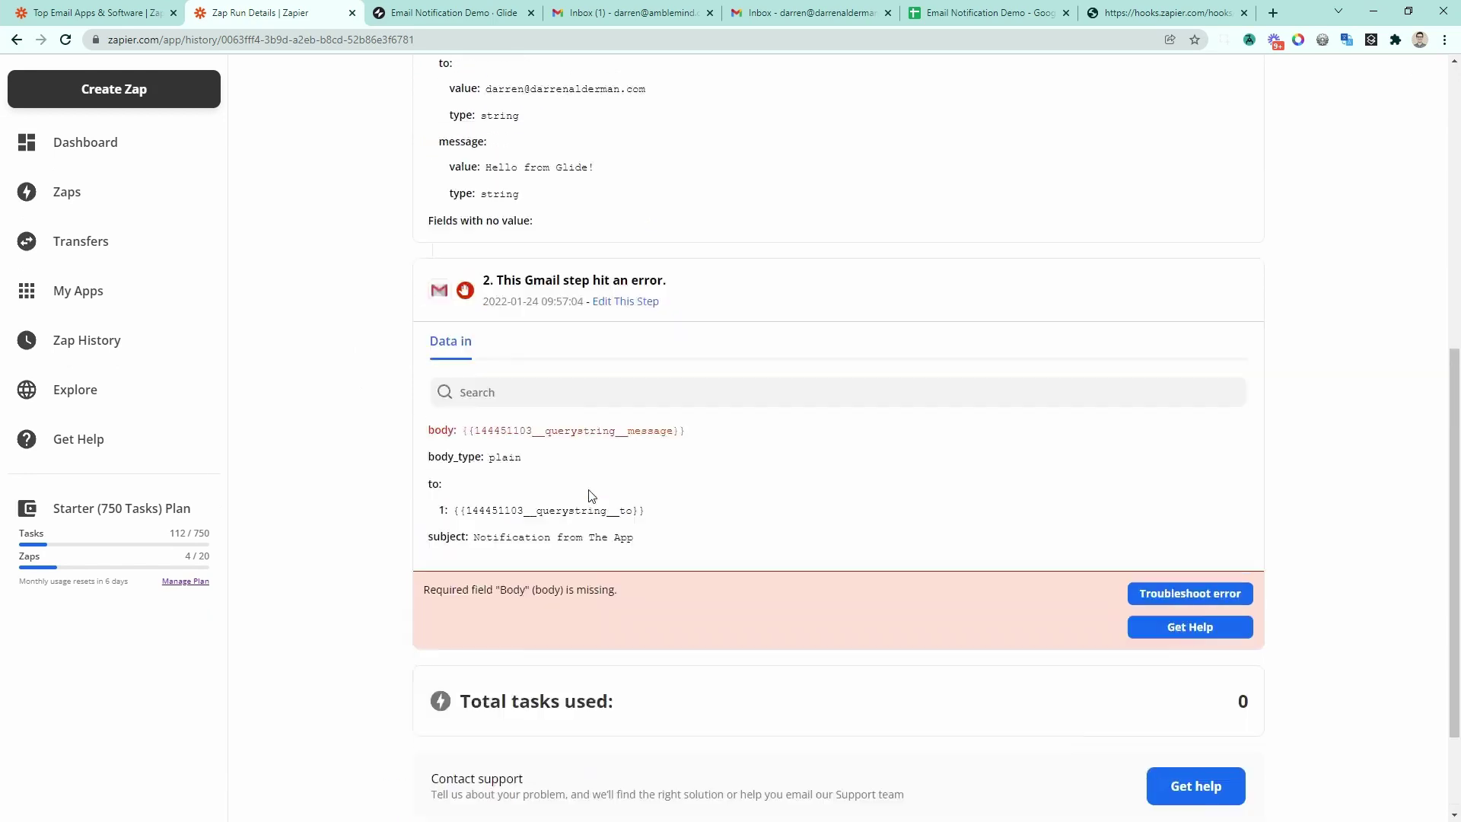
{"action": "left_click", "coordinate": [67, 262]}
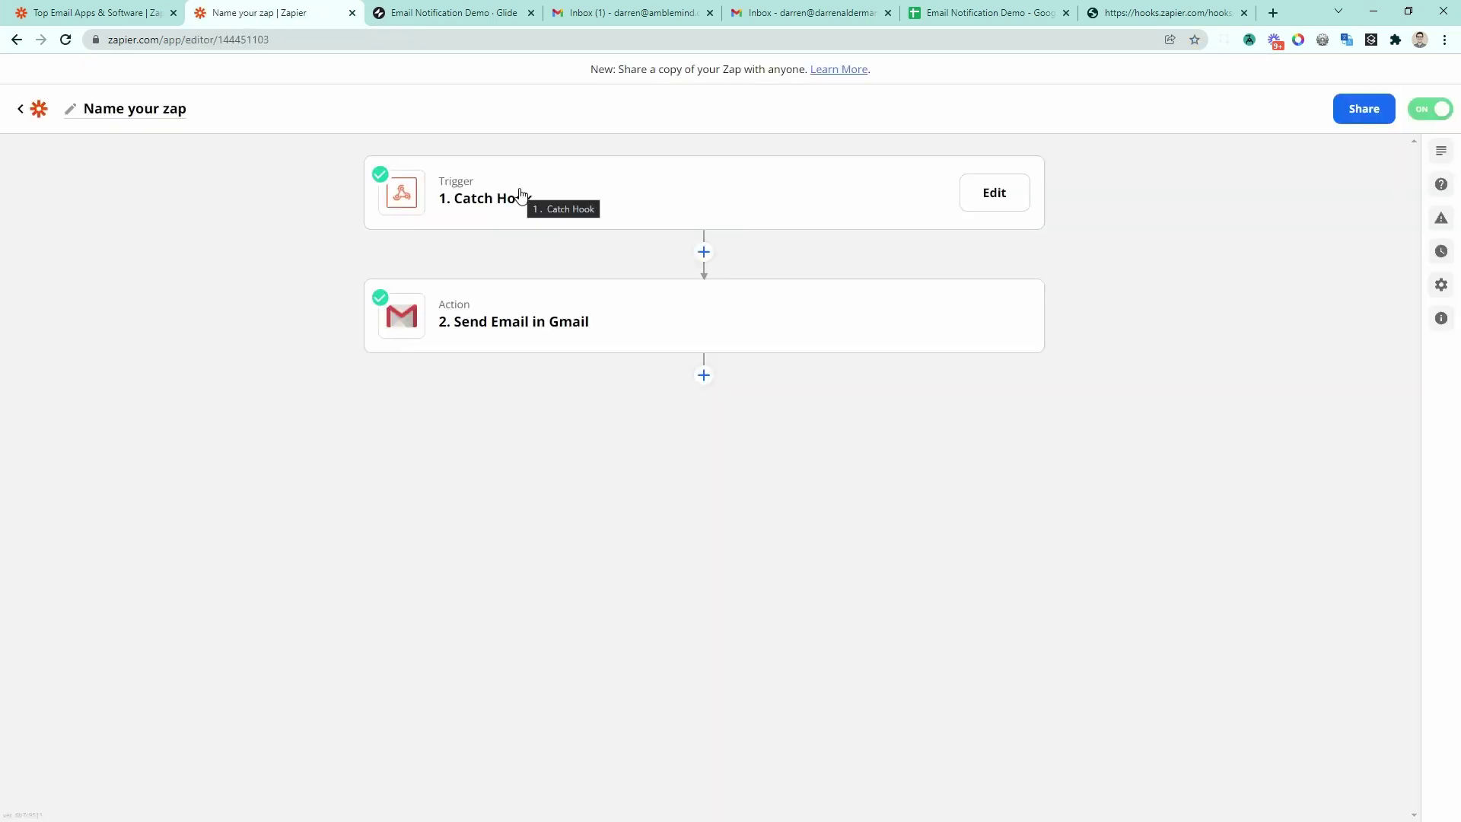
{"action": "left_click", "coordinate": [520, 195]}
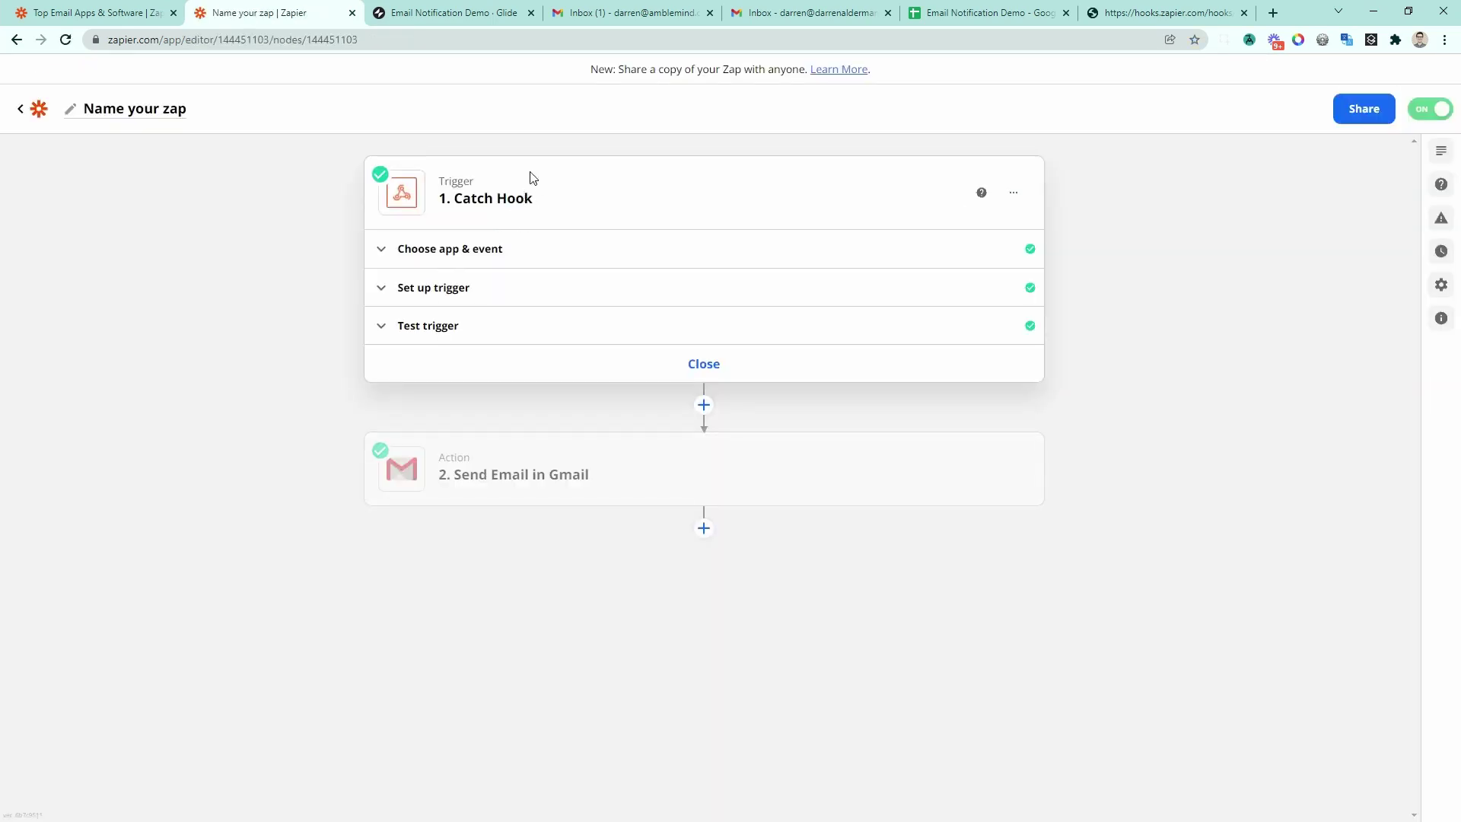
Step: Load more webhook requests in the trigger test and pick Request B as sample data
{"action": "left_click", "coordinate": [482, 295]}
{"action": "left_click", "coordinate": [481, 600]}
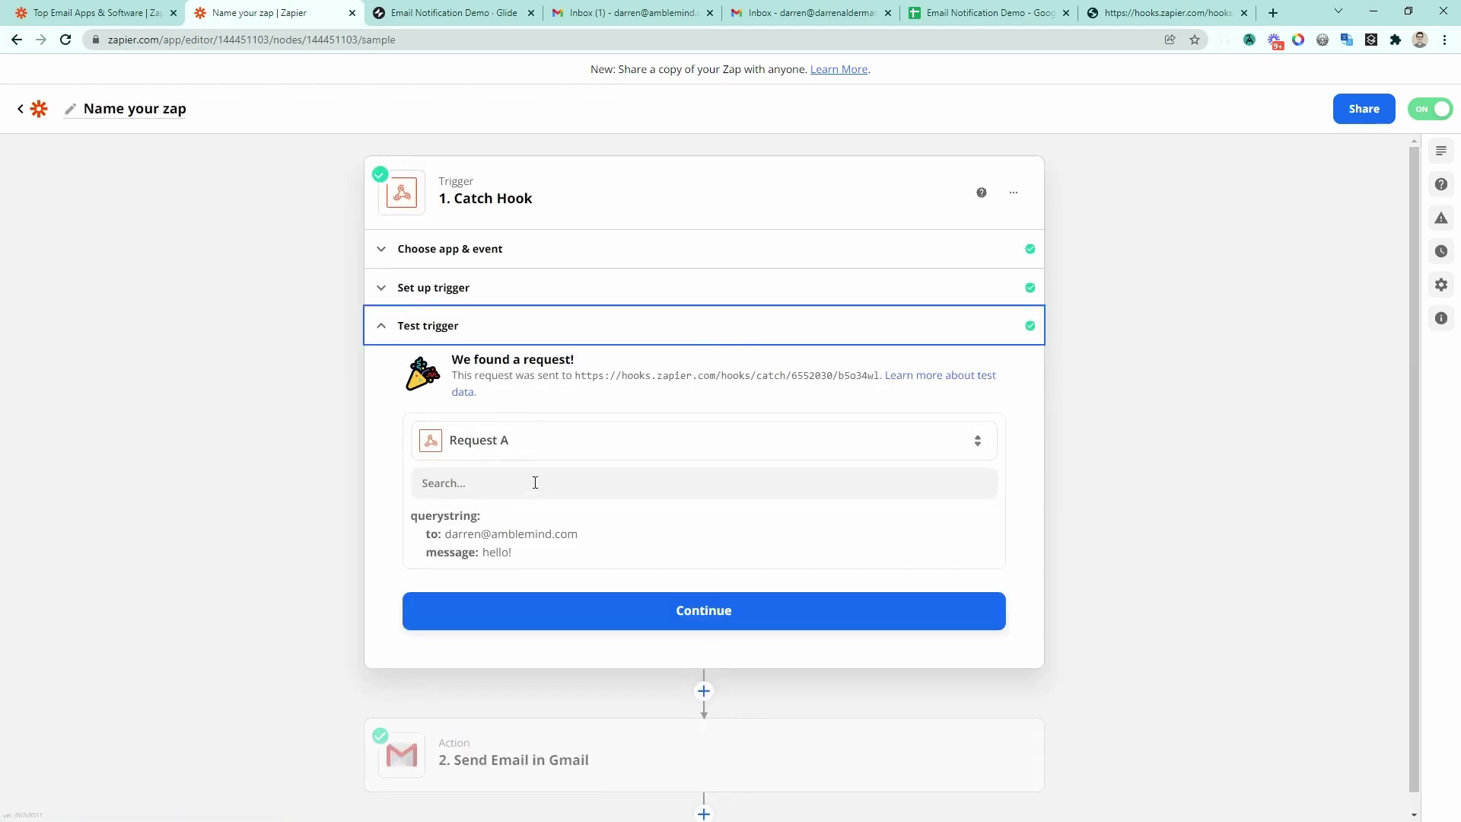
{"action": "left_click", "coordinate": [505, 454]}
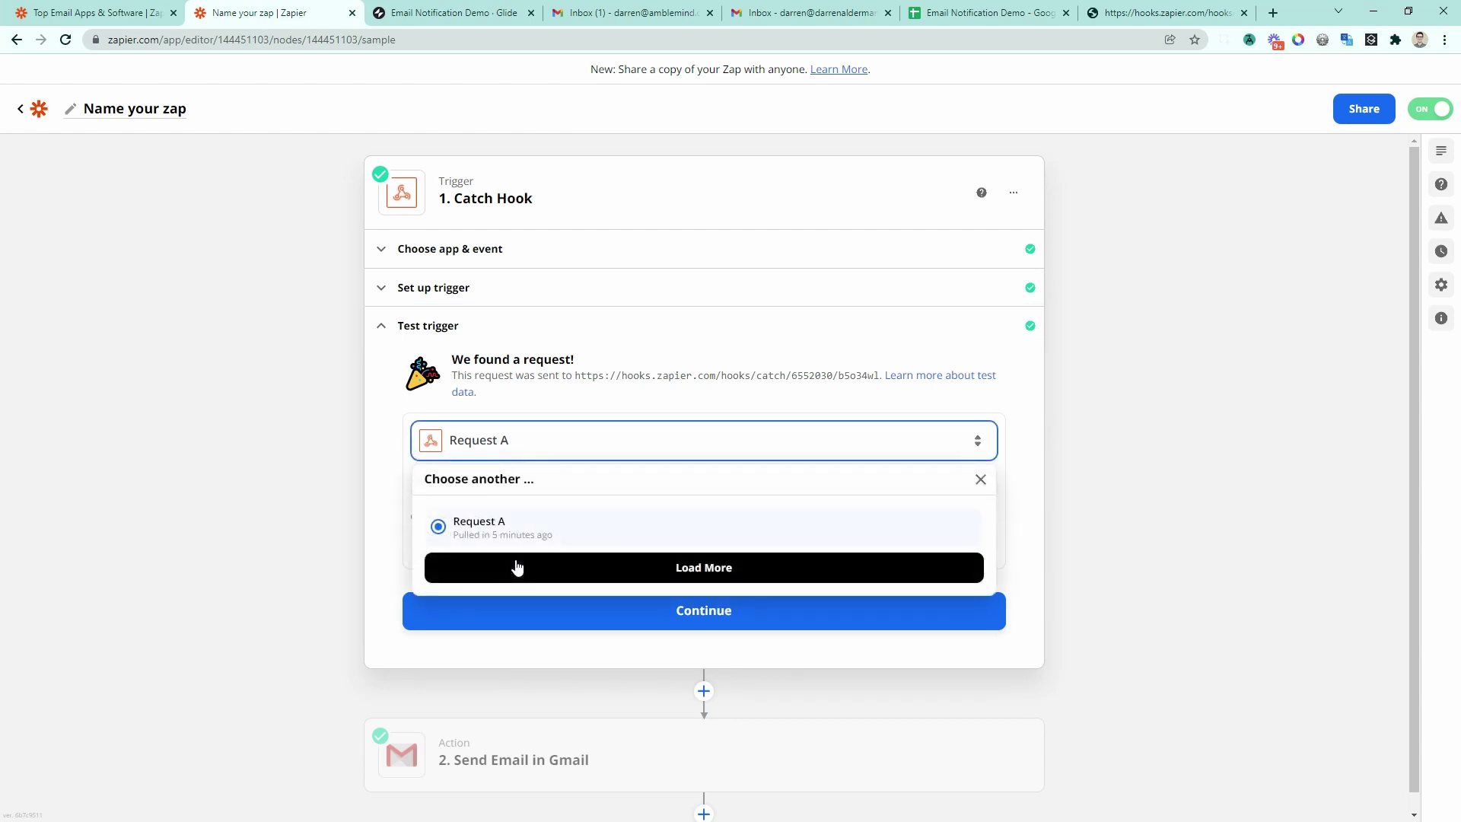
{"action": "left_click", "coordinate": [515, 565]}
{"action": "left_click", "coordinate": [505, 533]}
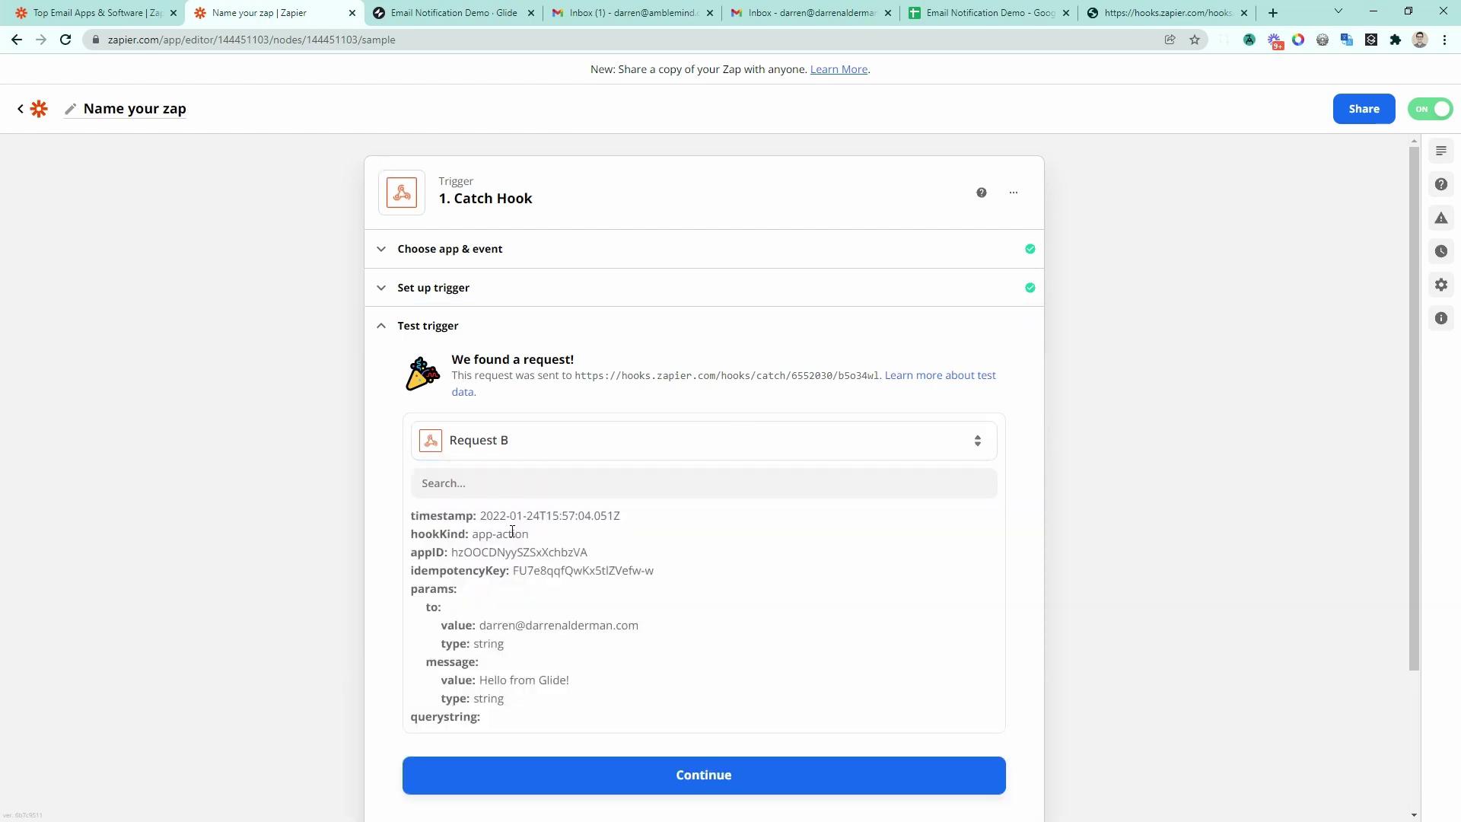
Step: Review Request B's params to and 'Hello from Glide!' message values, then continue
{"action": "left_click_drag", "start_coordinate": [508, 525], "coordinate": [502, 728]}
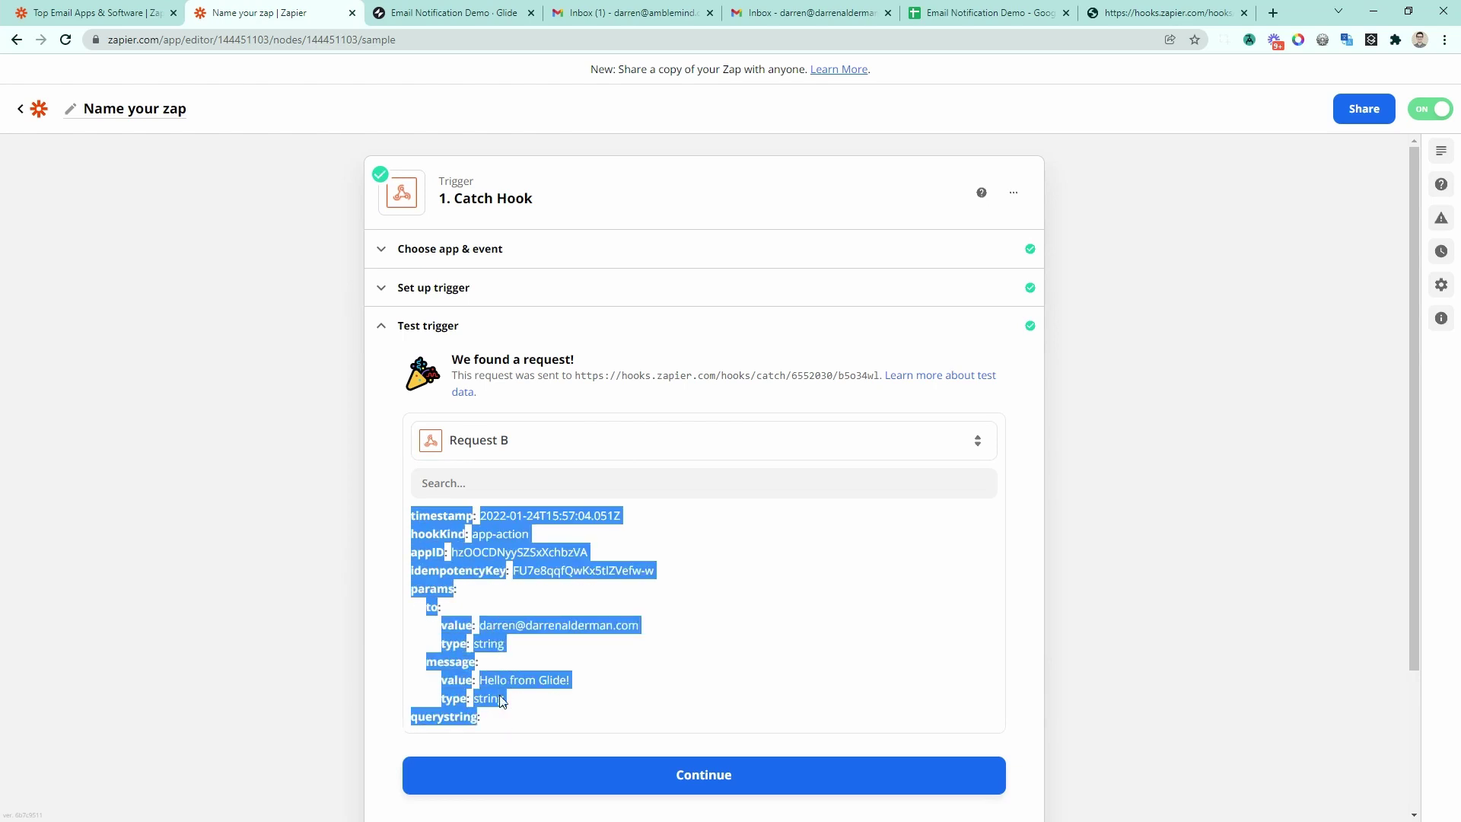
{"action": "left_click", "coordinate": [503, 723]}
{"action": "left_click_drag", "start_coordinate": [409, 515], "coordinate": [544, 709]}
{"action": "left_click", "coordinate": [549, 719]}
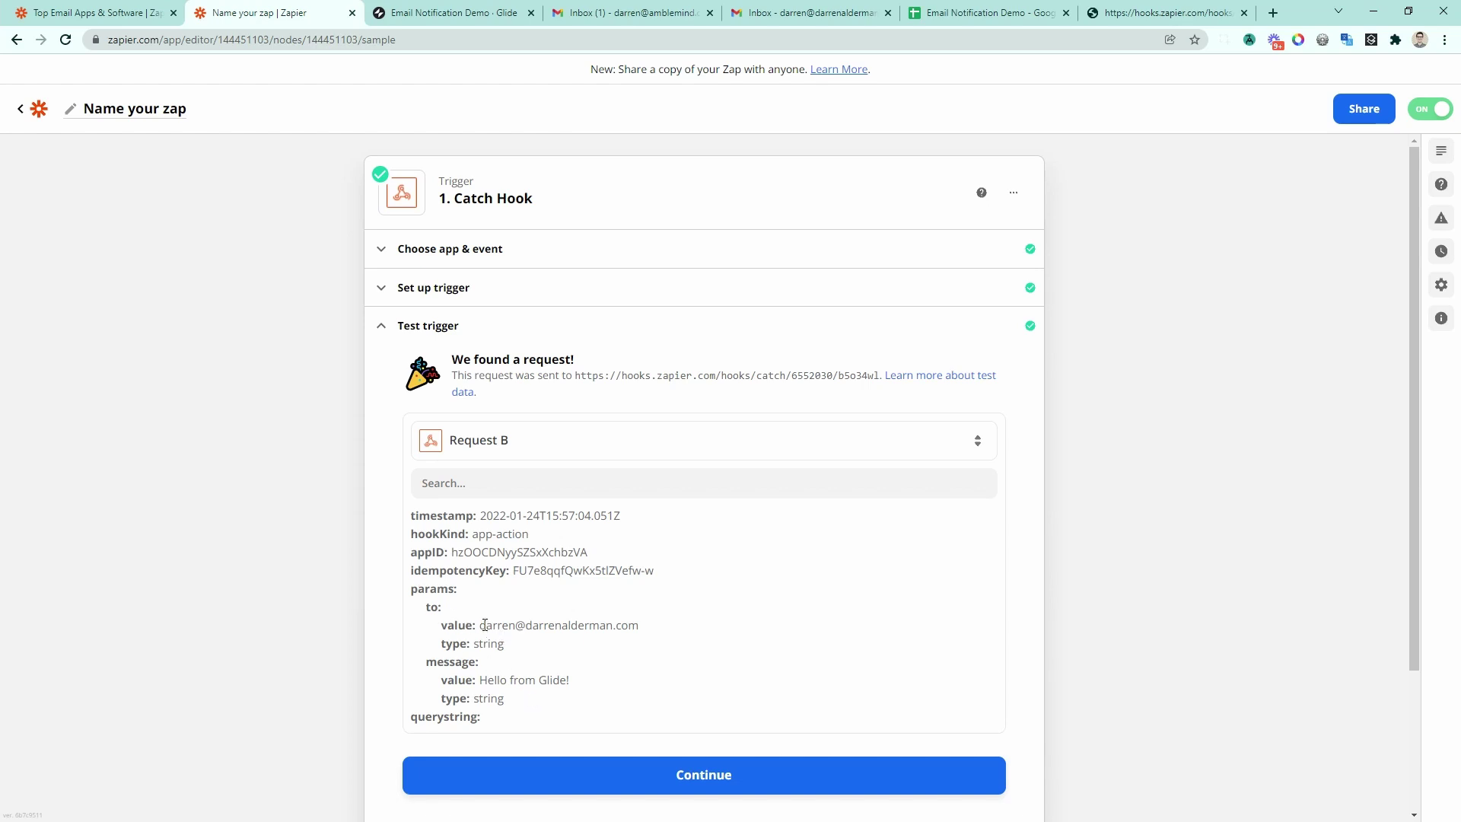
{"action": "left_click_drag", "start_coordinate": [483, 625], "coordinate": [651, 633]}
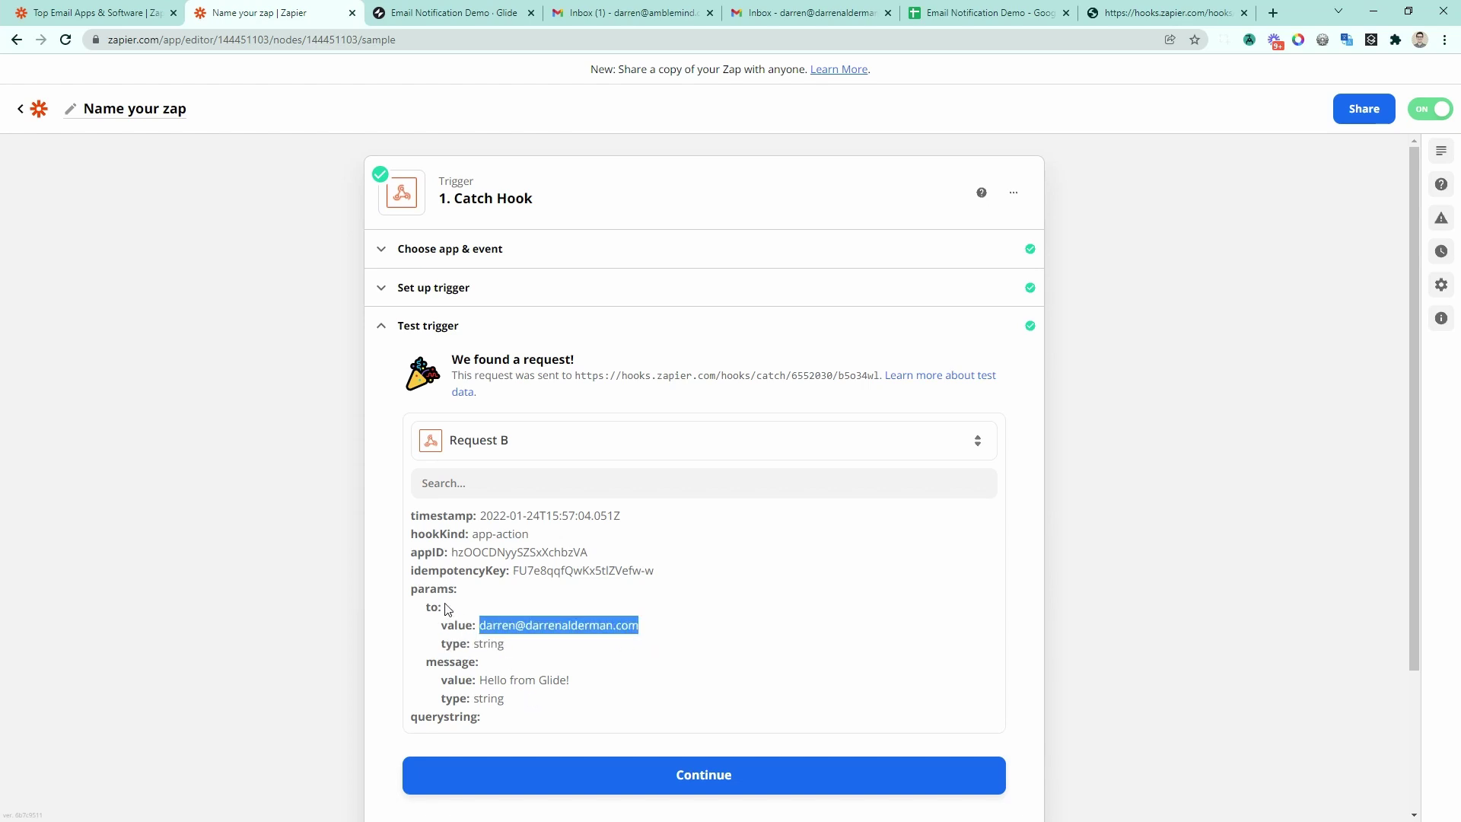
{"action": "left_click_drag", "start_coordinate": [439, 607], "coordinate": [426, 606]}
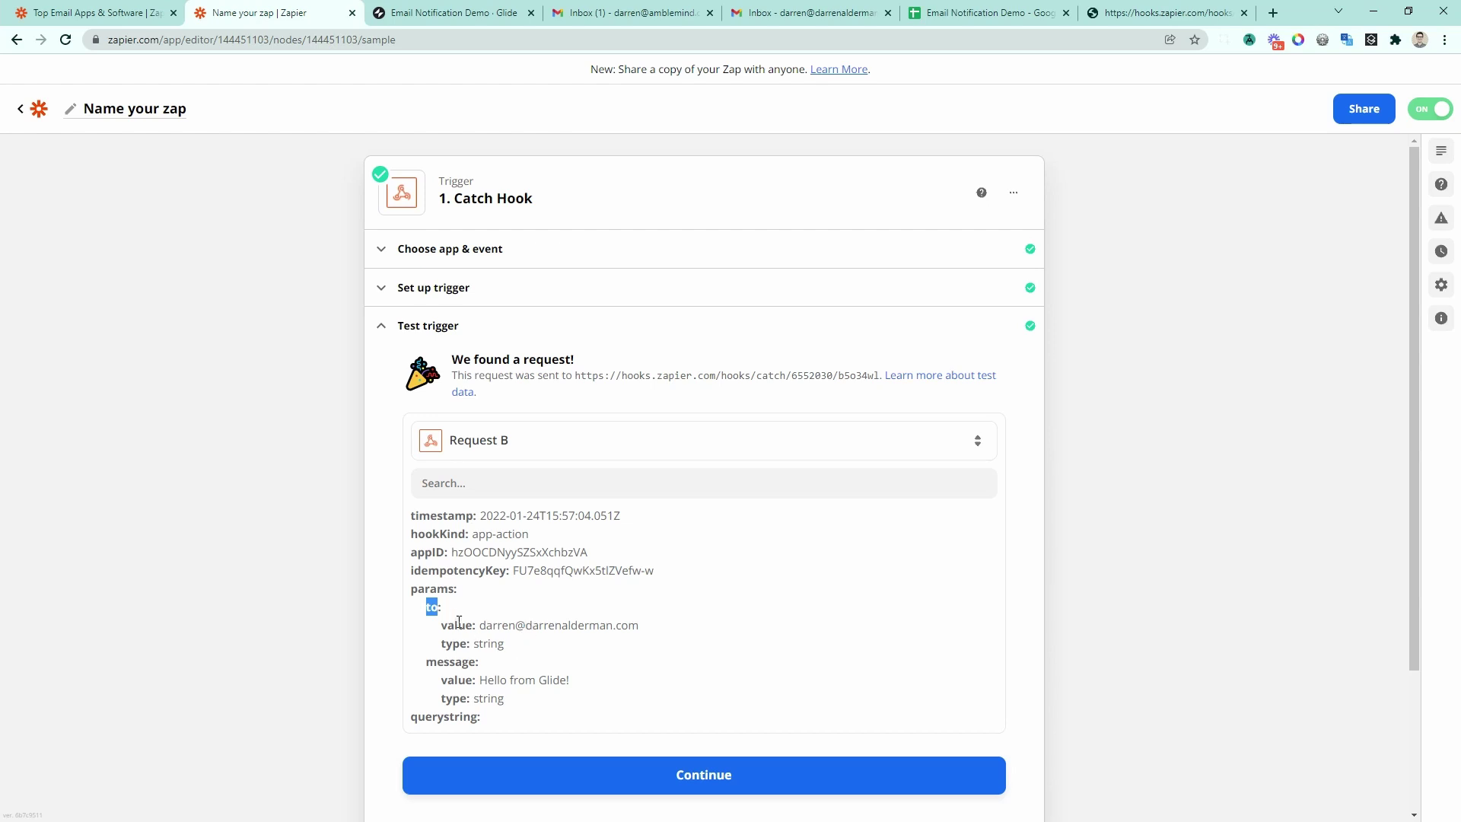
{"action": "left_click_drag", "start_coordinate": [413, 596], "coordinate": [448, 603]}
{"action": "double_click", "coordinate": [456, 624]}
{"action": "left_click_drag", "start_coordinate": [480, 625], "coordinate": [651, 646]}
{"action": "left_click_drag", "start_coordinate": [494, 679], "coordinate": [576, 680]}
{"action": "scroll", "coordinate": [711, 687], "scroll_direction": "down", "scroll_amount": 2}
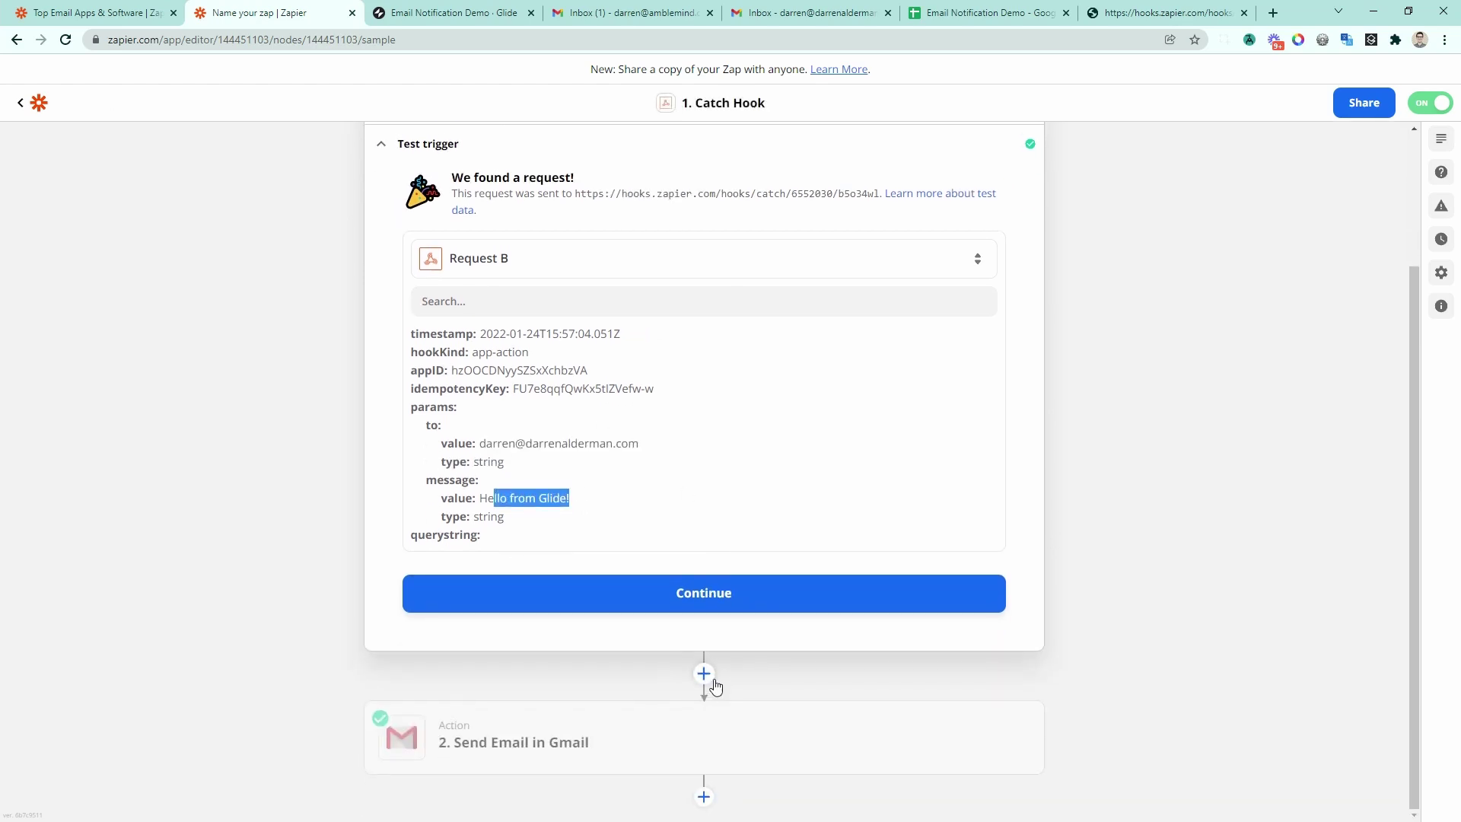
{"action": "left_click", "coordinate": [724, 591]}
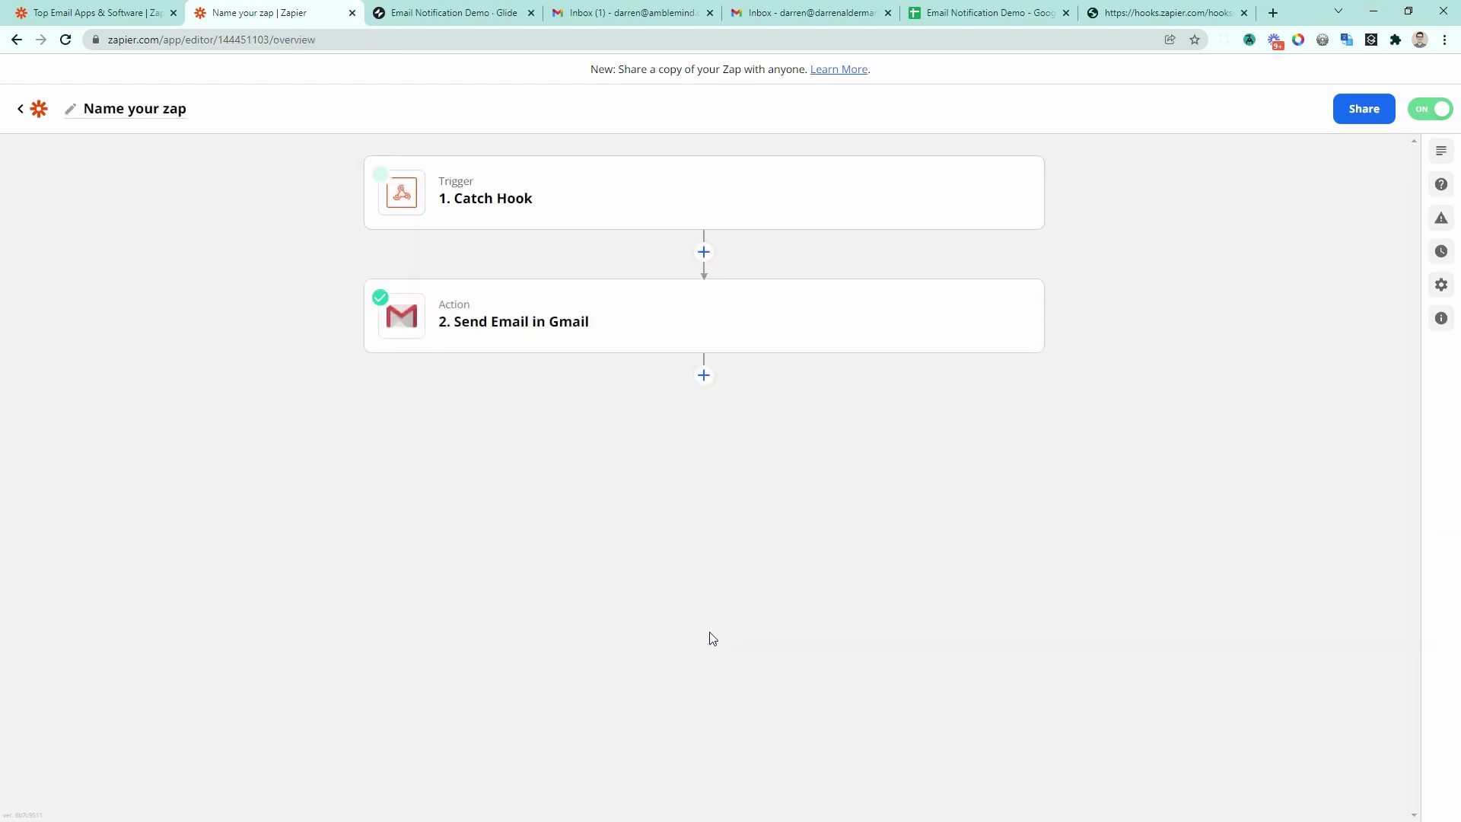
Step: In the Gmail action, replace the Querystring To mapping with Params To Value
{"action": "left_click", "coordinate": [601, 326]}
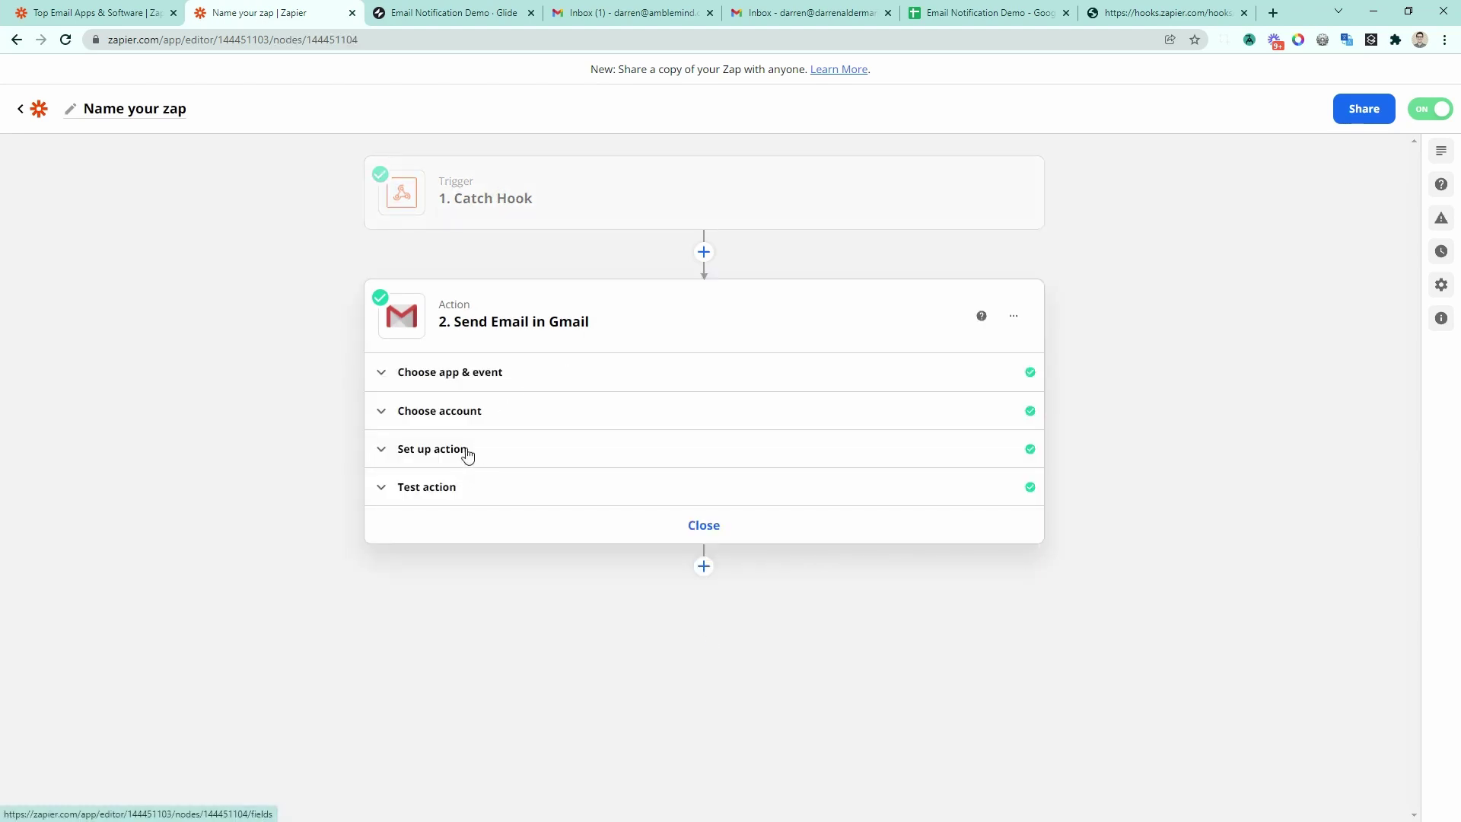
{"action": "left_click", "coordinate": [467, 451]}
{"action": "scroll", "coordinate": [522, 466], "scroll_direction": "down", "scroll_amount": 1}
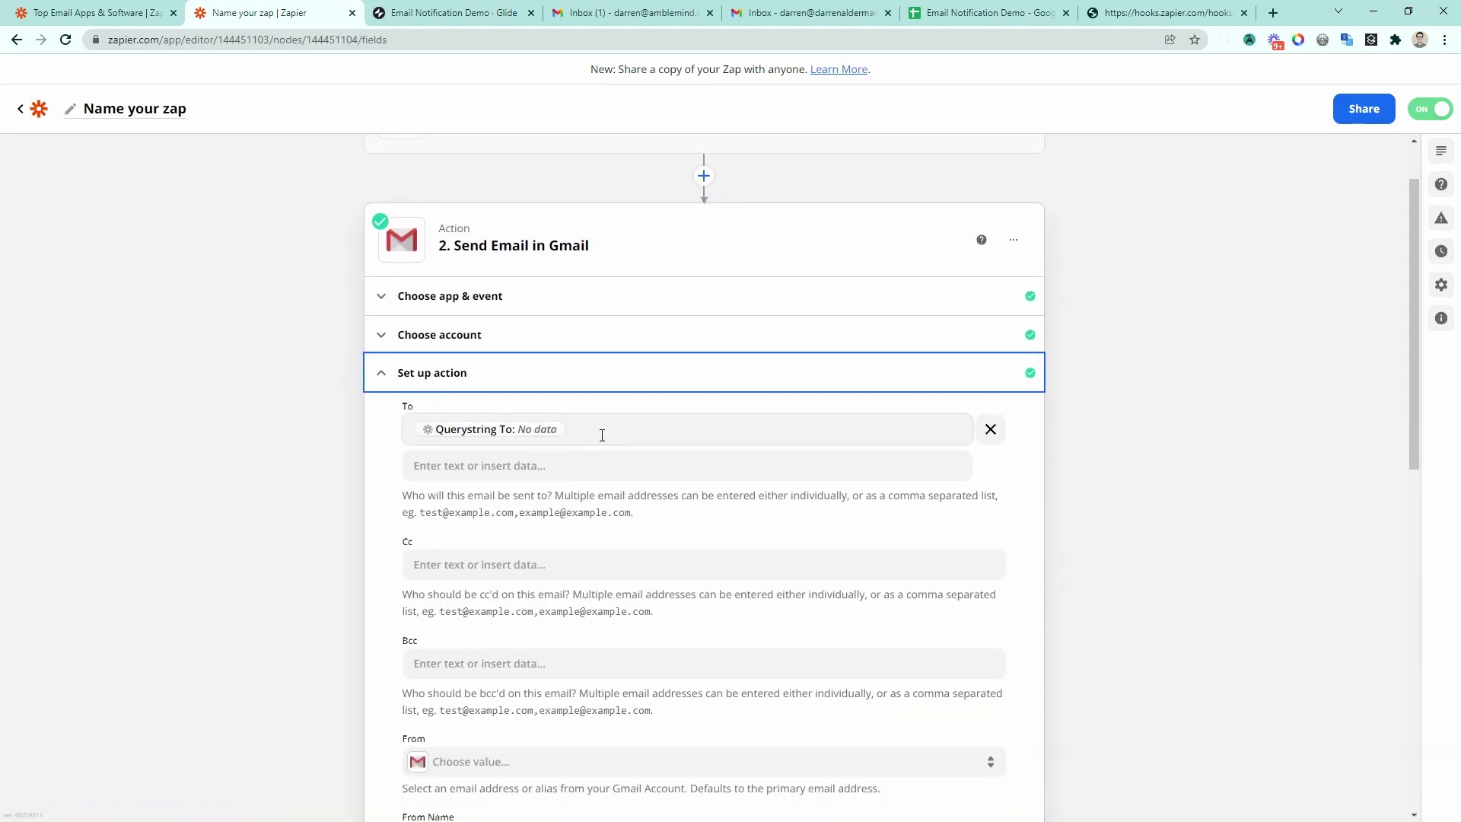
{"action": "left_click", "coordinate": [602, 435]}
{"action": "key", "text": "BackSpace"}
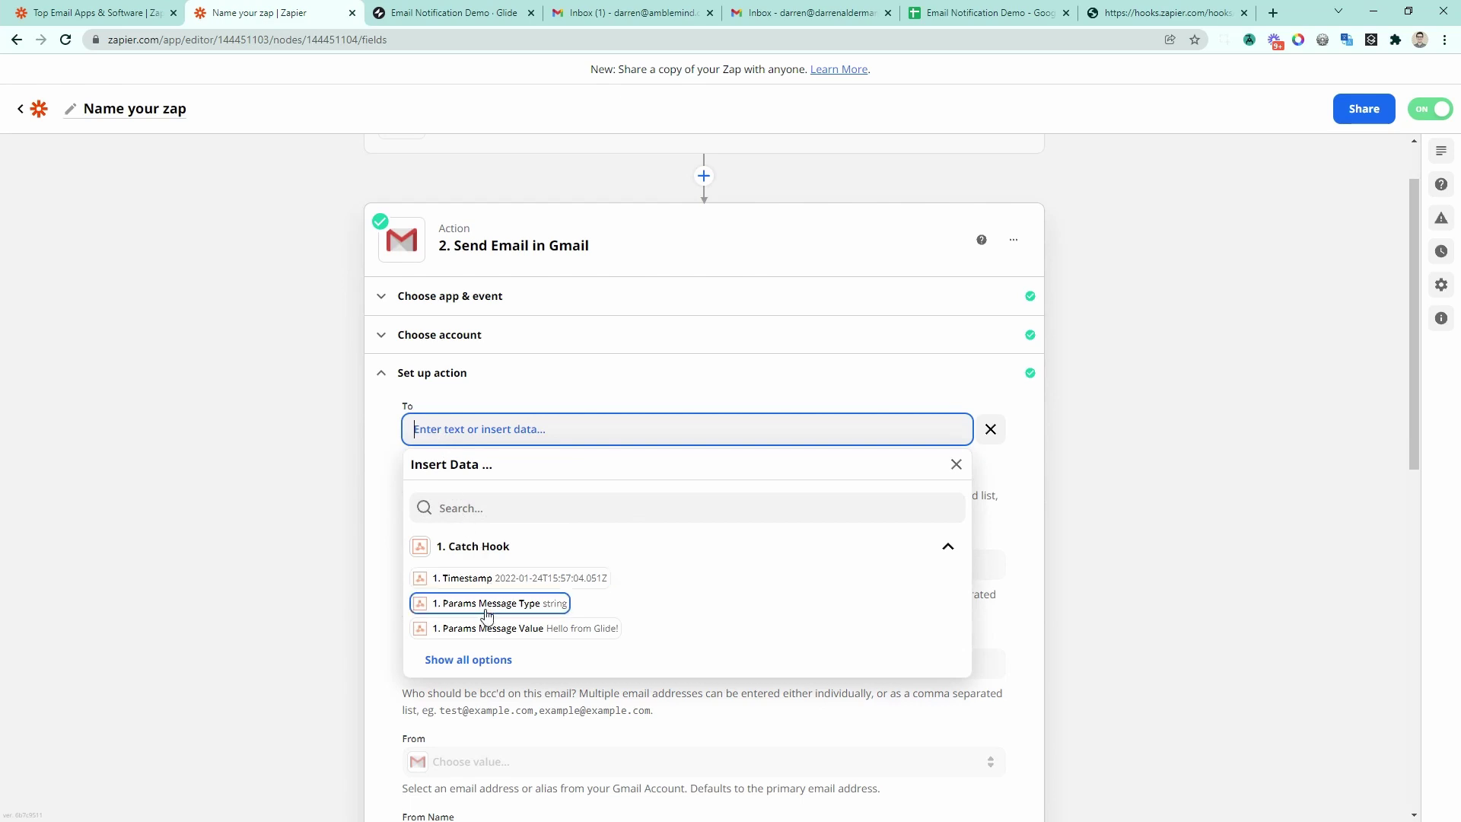
{"action": "left_click", "coordinate": [470, 659]}
{"action": "scroll", "coordinate": [516, 688], "scroll_direction": "down", "scroll_amount": 1}
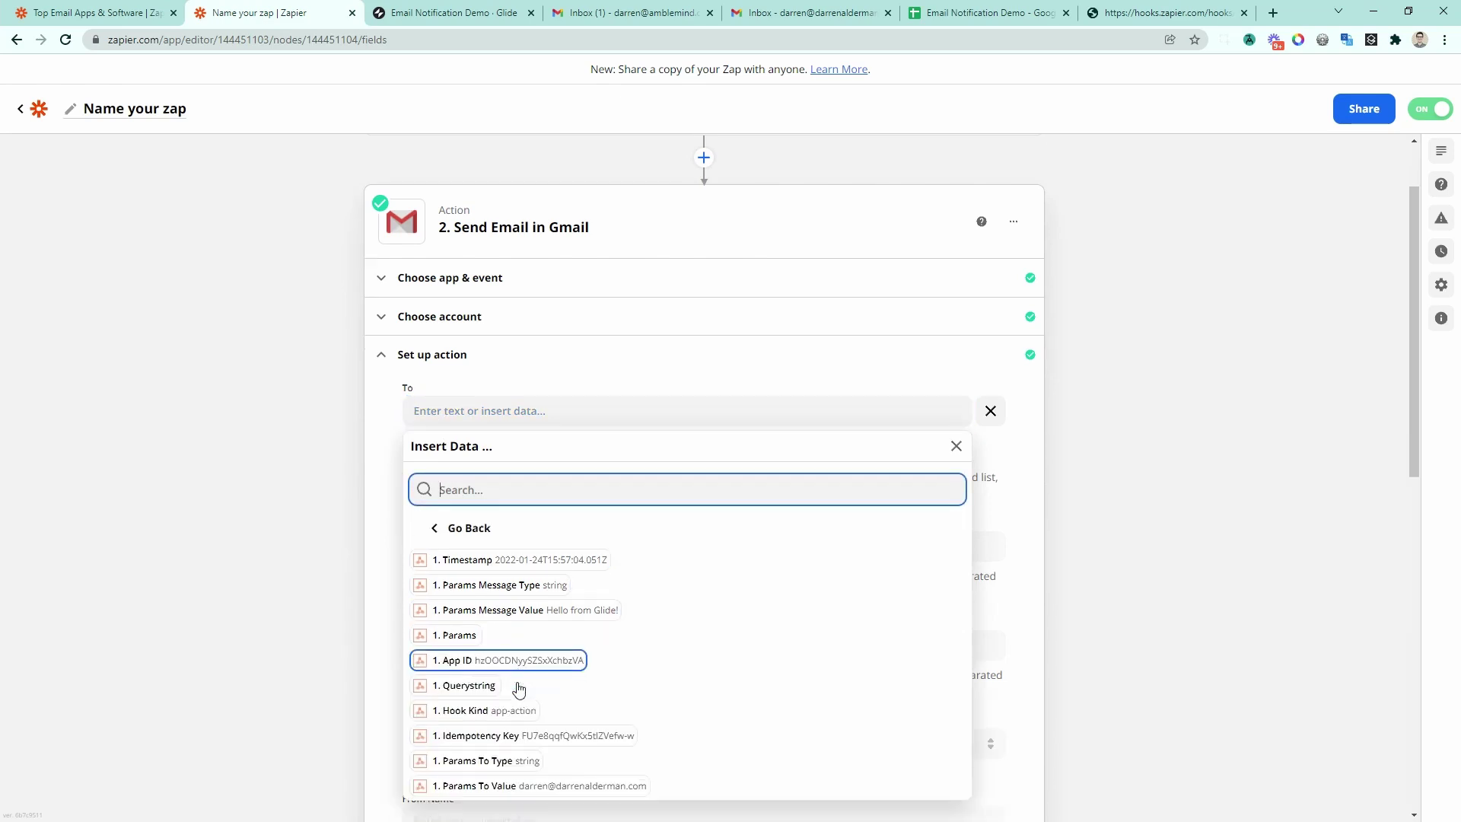
{"action": "left_click", "coordinate": [537, 787]}
{"action": "scroll", "coordinate": [617, 466], "scroll_direction": "down", "scroll_amount": 6}
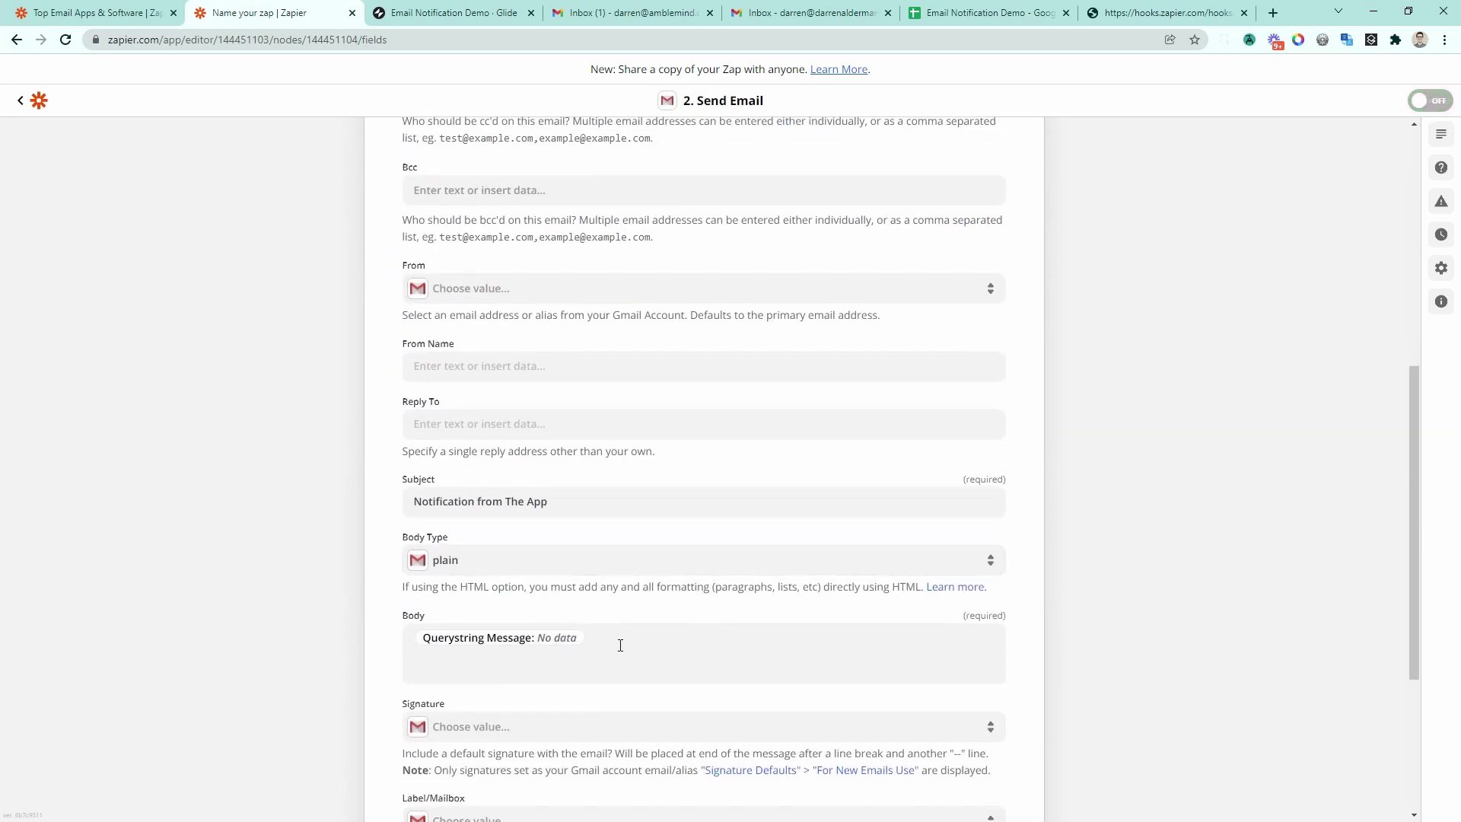
Step: Replace the Body's Querystring Message mapping with Params Message Value
{"action": "left_click", "coordinate": [620, 642]}
{"action": "key", "text": "BackSpace"}
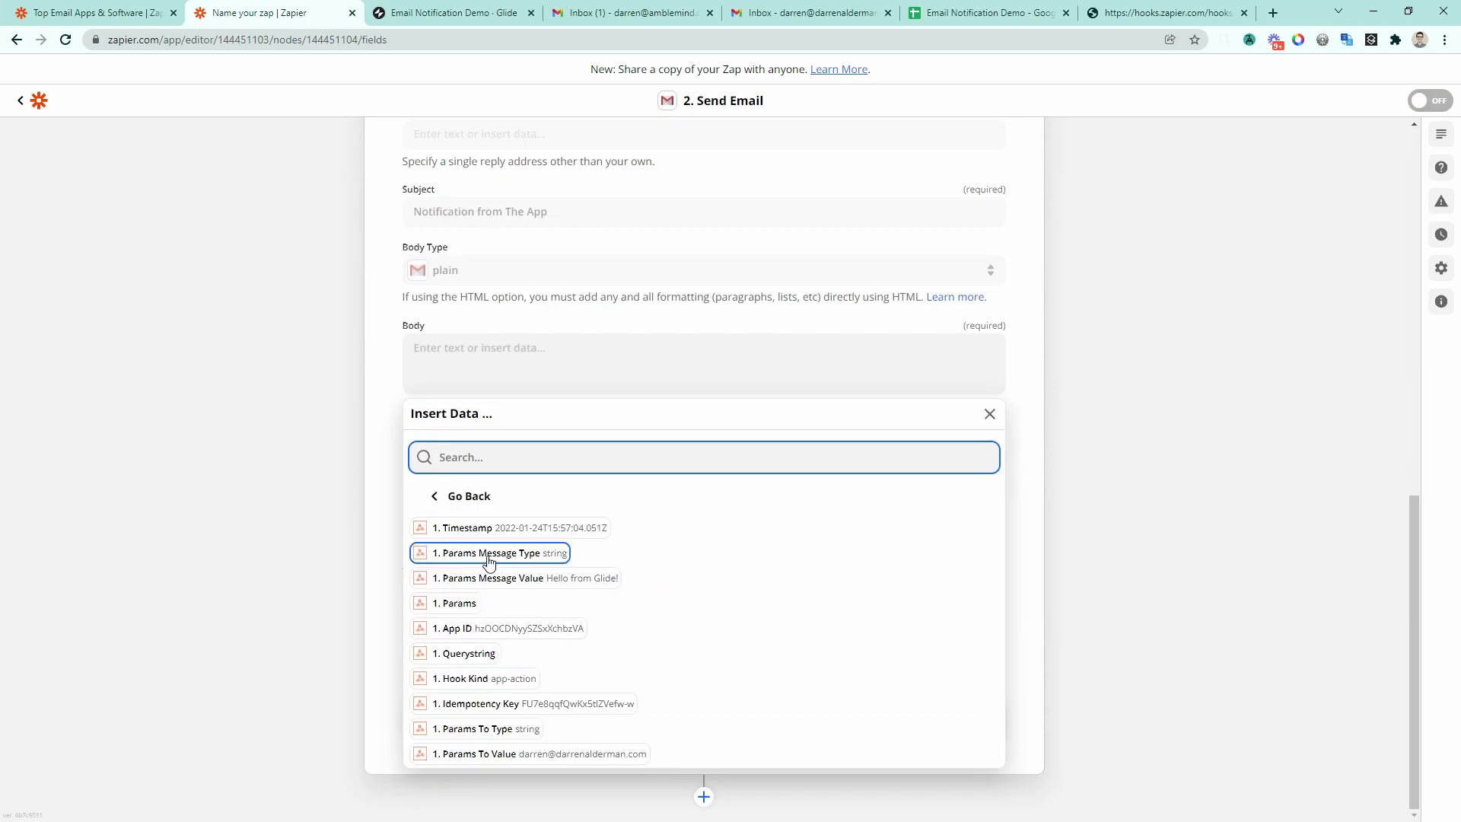
{"action": "left_click", "coordinate": [494, 580]}
{"action": "left_click", "coordinate": [383, 612]}
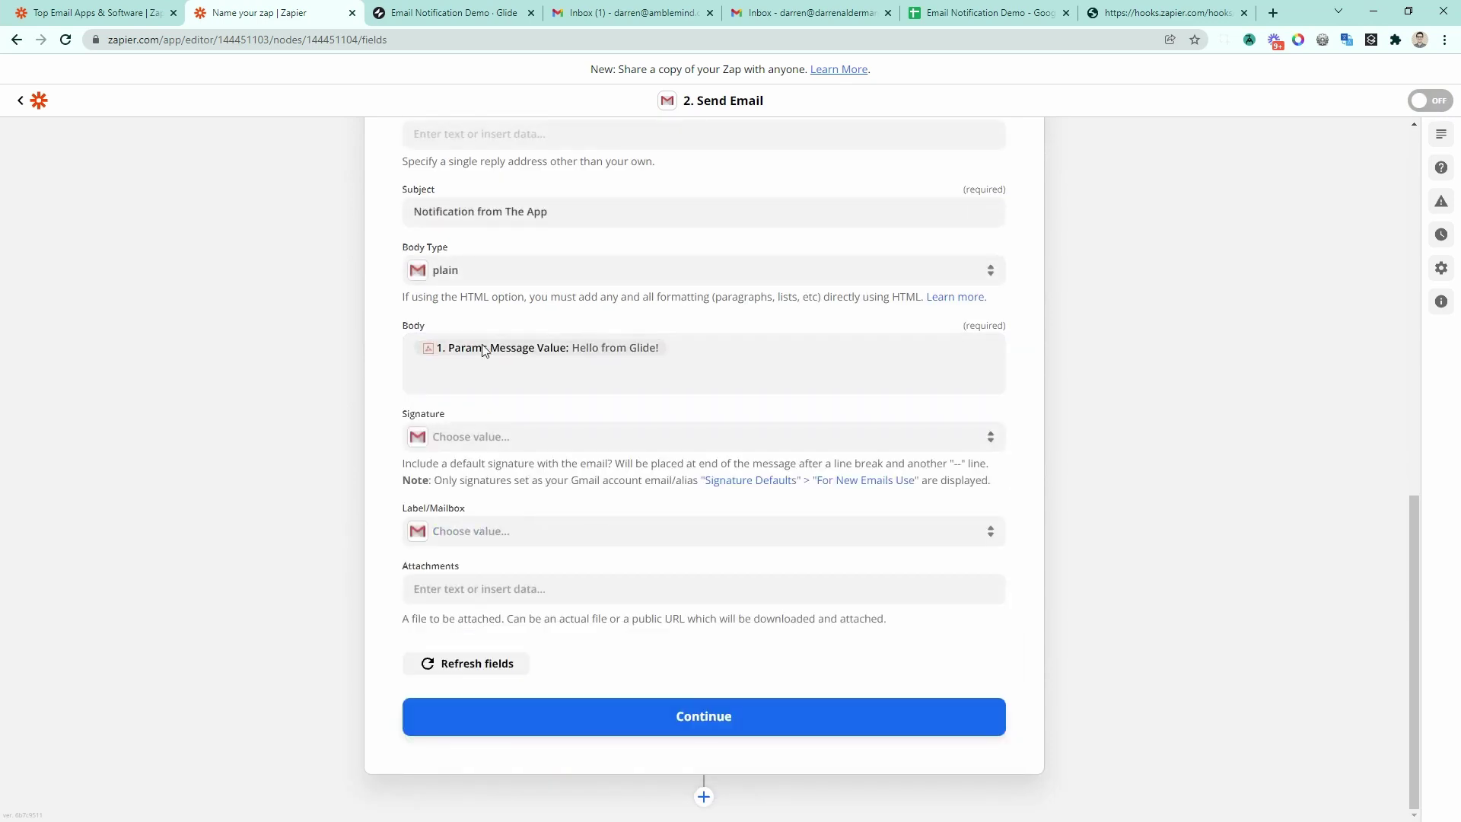
{"action": "scroll", "coordinate": [583, 424], "scroll_direction": "up", "scroll_amount": 5}
{"action": "scroll", "coordinate": [559, 533], "scroll_direction": "up", "scroll_amount": 4}
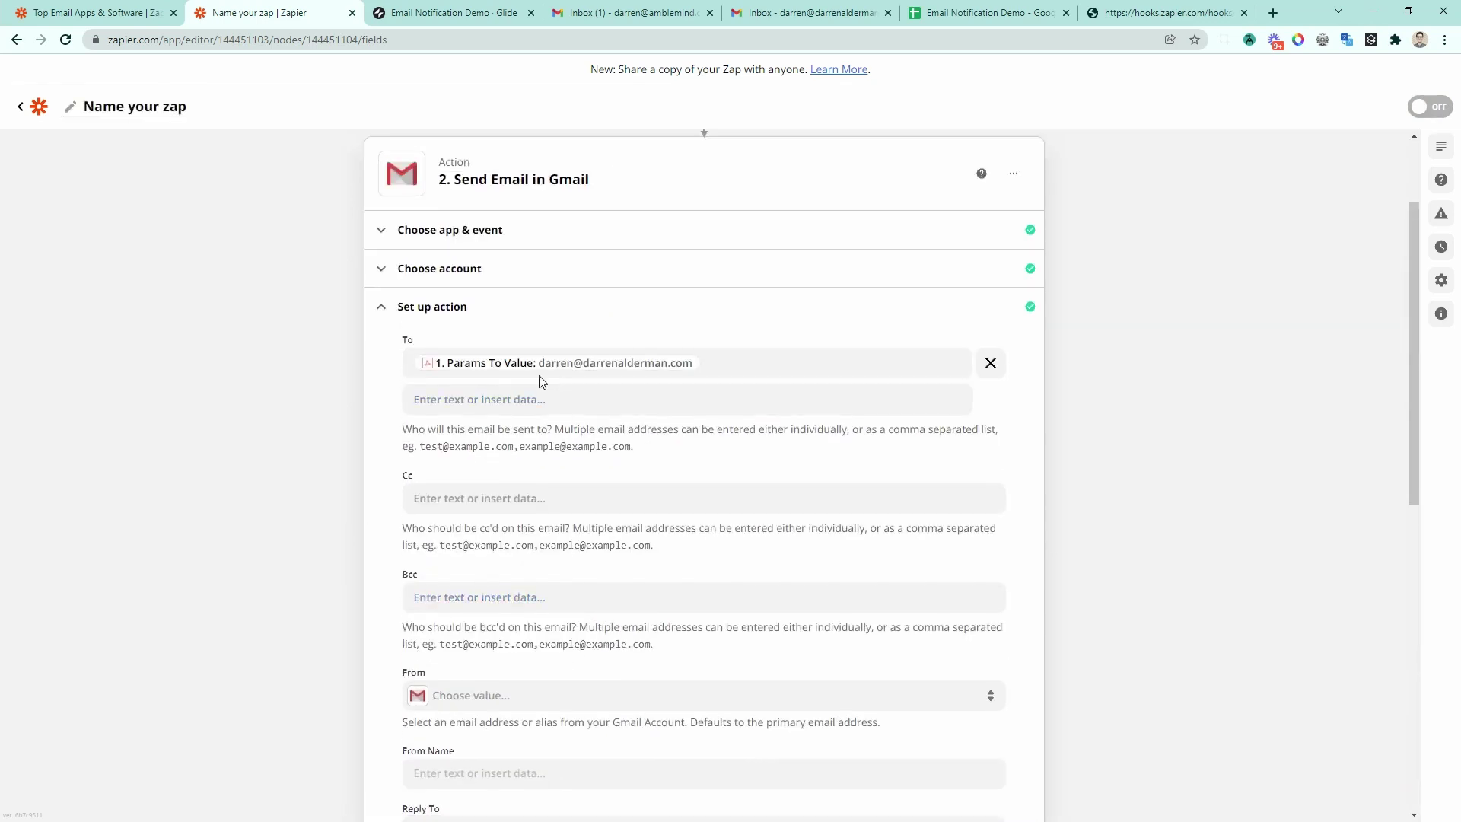
{"action": "scroll", "coordinate": [548, 472], "scroll_direction": "down", "scroll_amount": 9}
Step: Send a test email through the Gmail action and check it in the inbox
{"action": "left_click", "coordinate": [618, 728]}
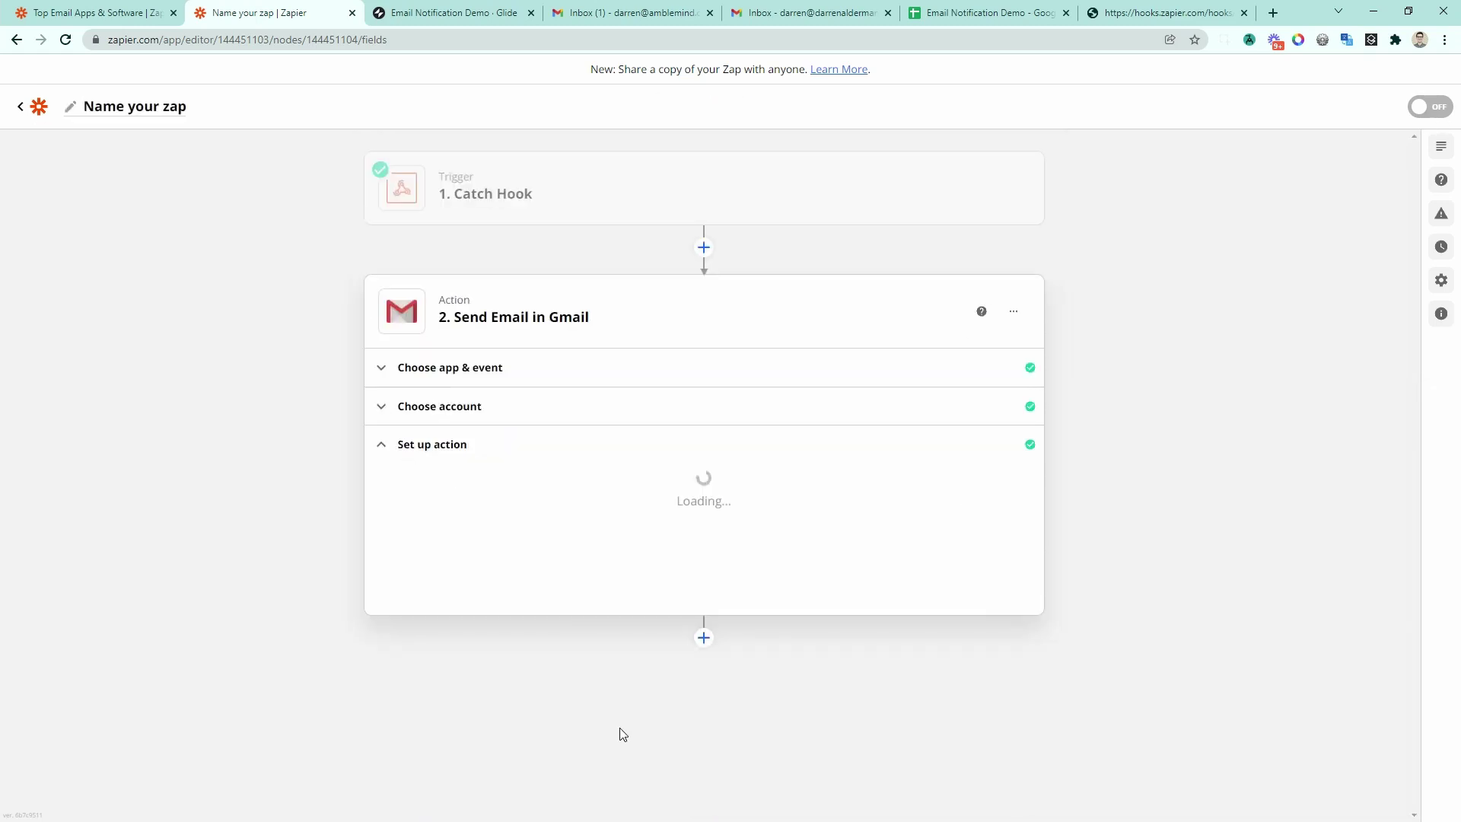
{"action": "left_click", "coordinate": [849, 724]}
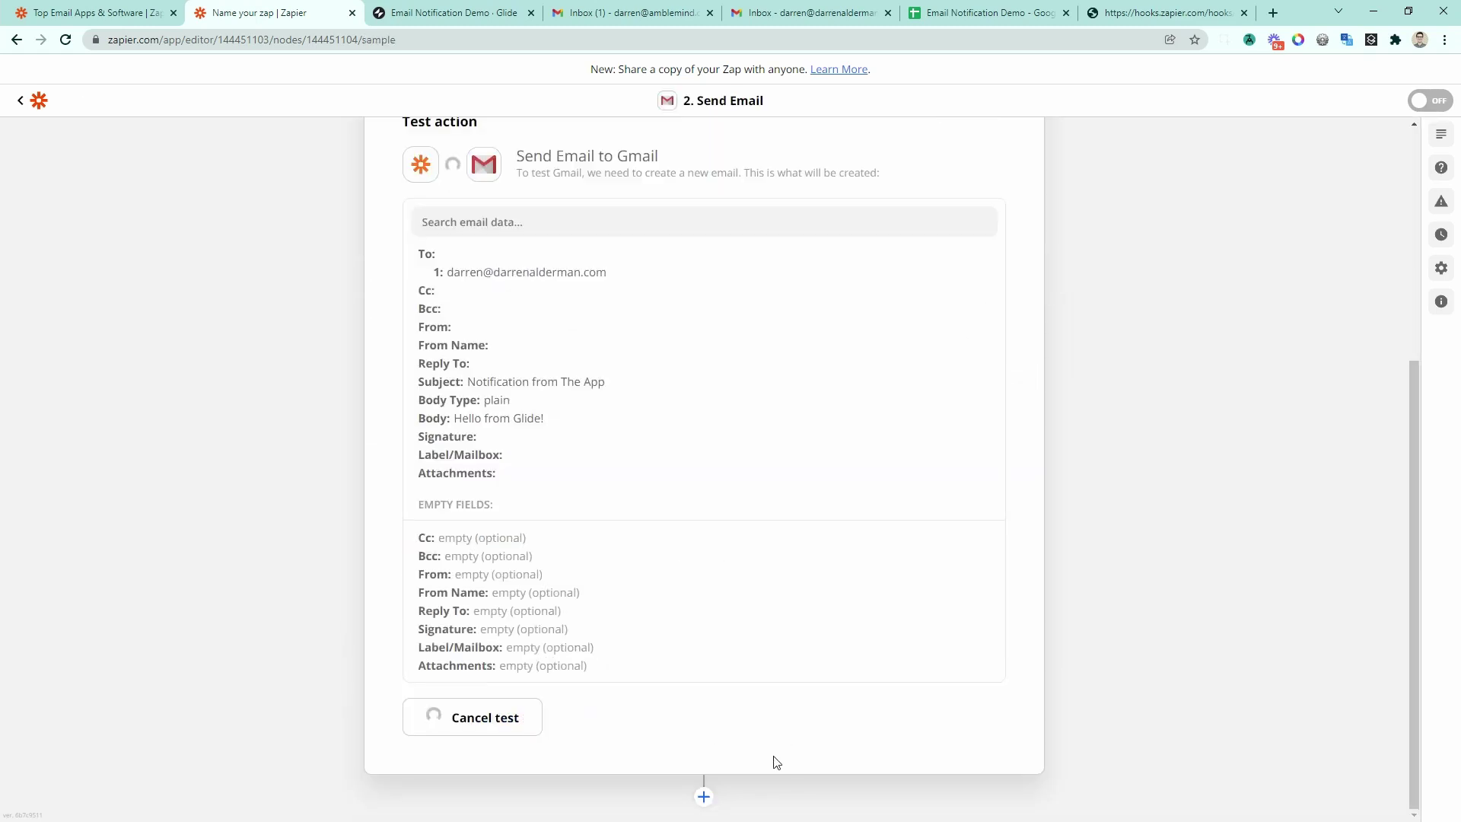
{"action": "left_click", "coordinate": [787, 13]}
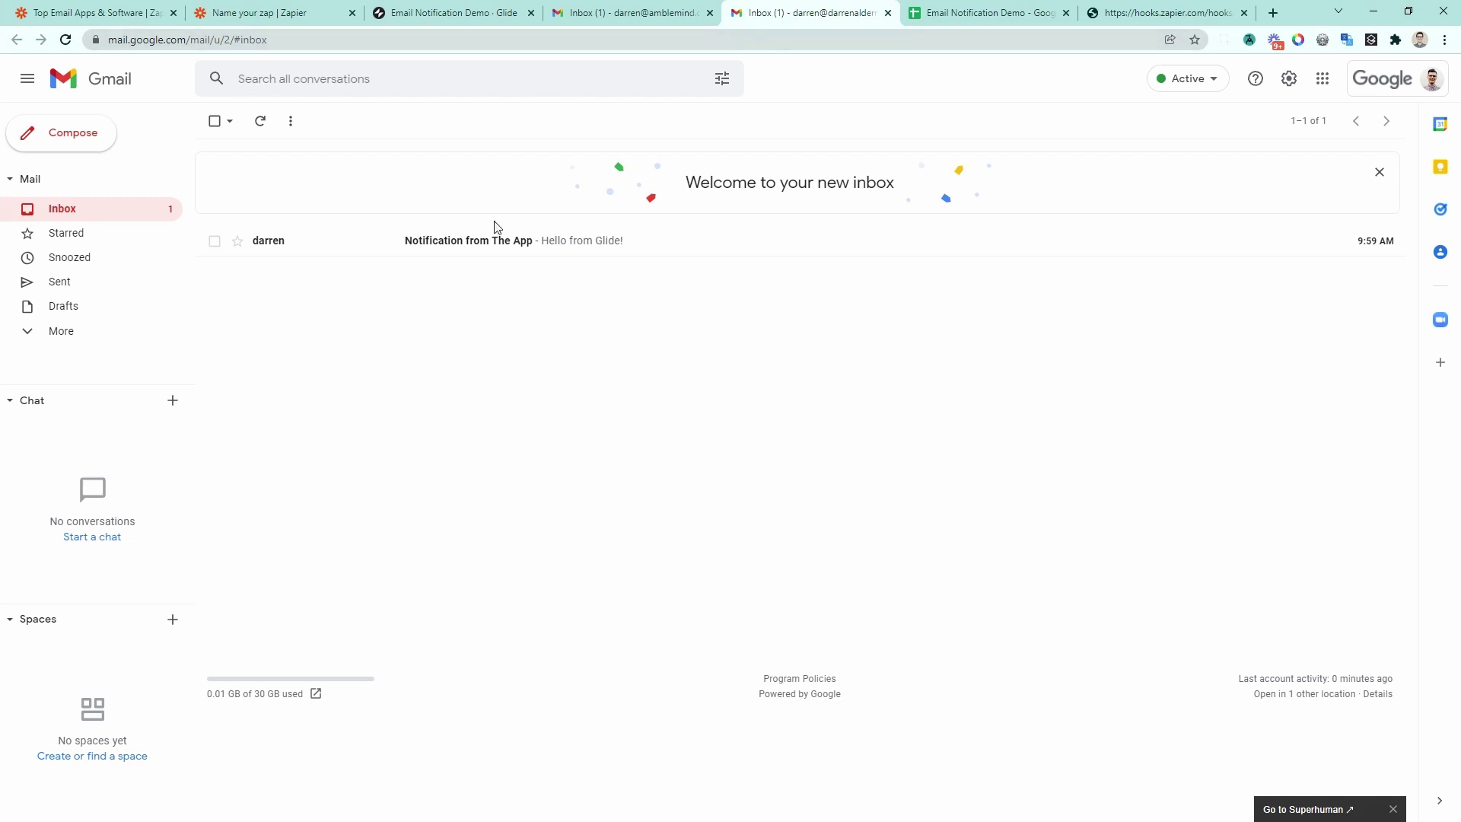
Step: Open and archive the 'Notification from The App' test email, then switch the zap on
{"action": "left_click", "coordinate": [400, 241]}
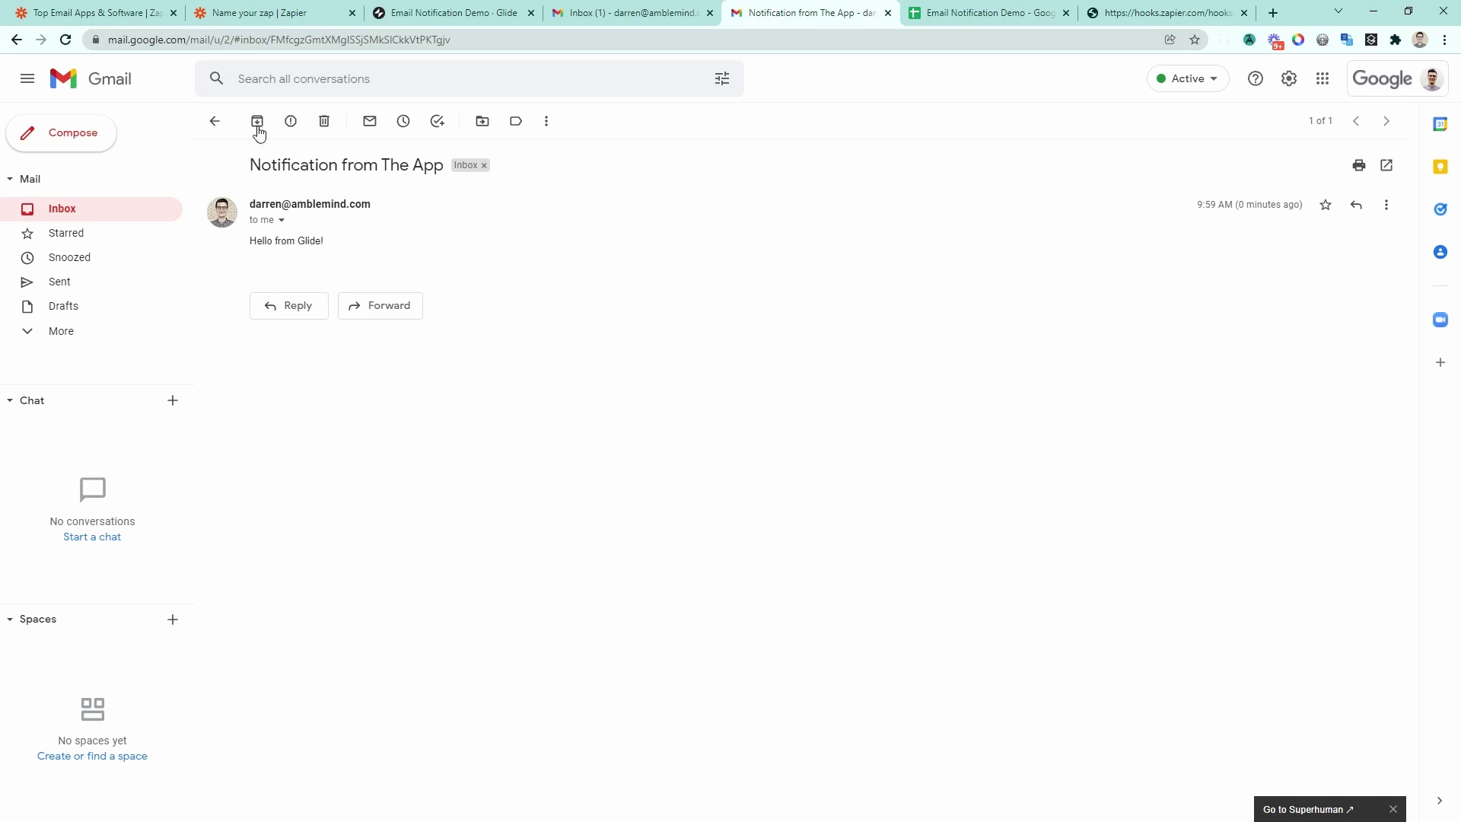
{"action": "left_click", "coordinate": [257, 124]}
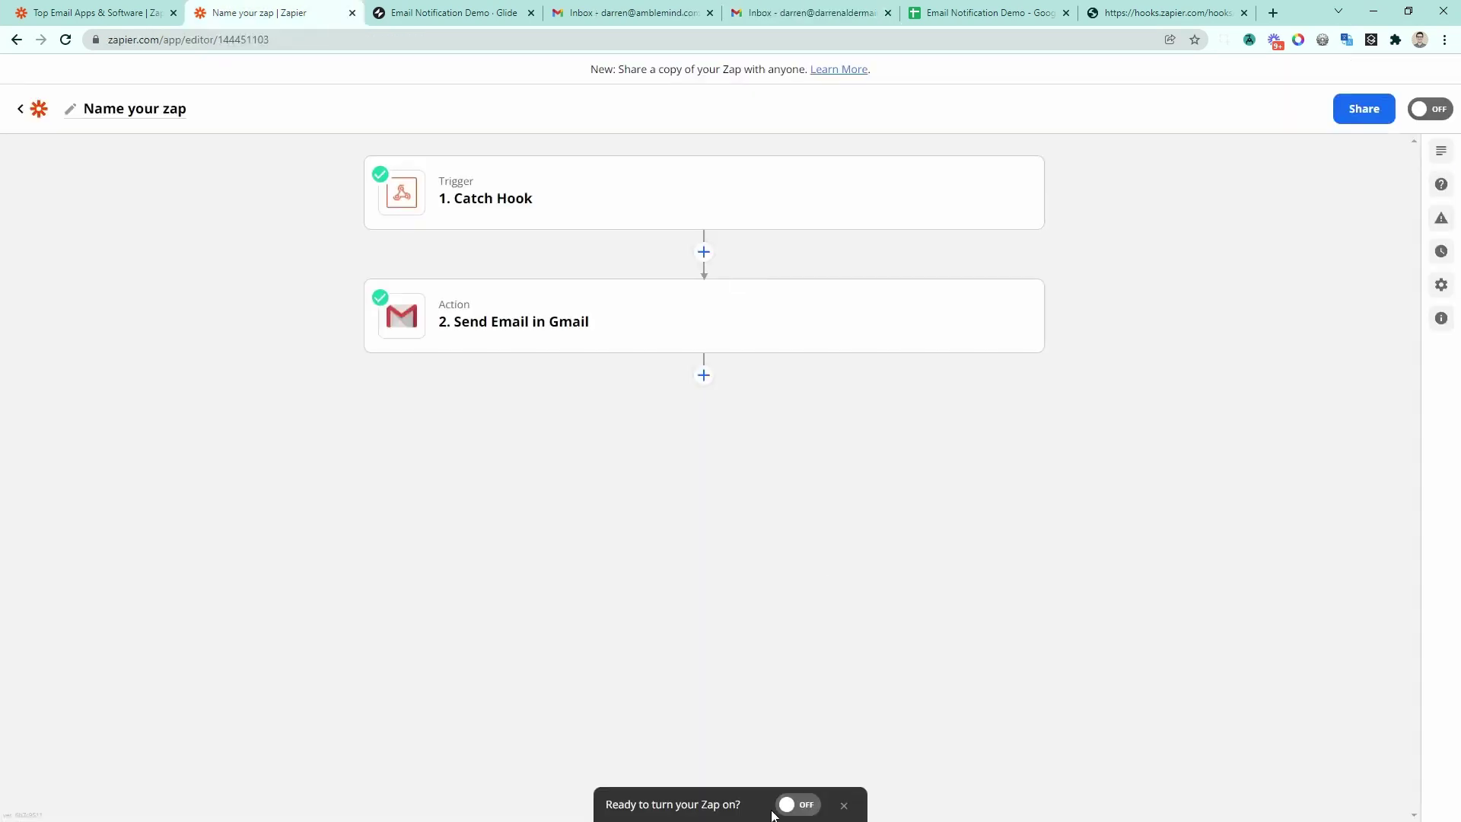
{"action": "left_click", "coordinate": [791, 804]}
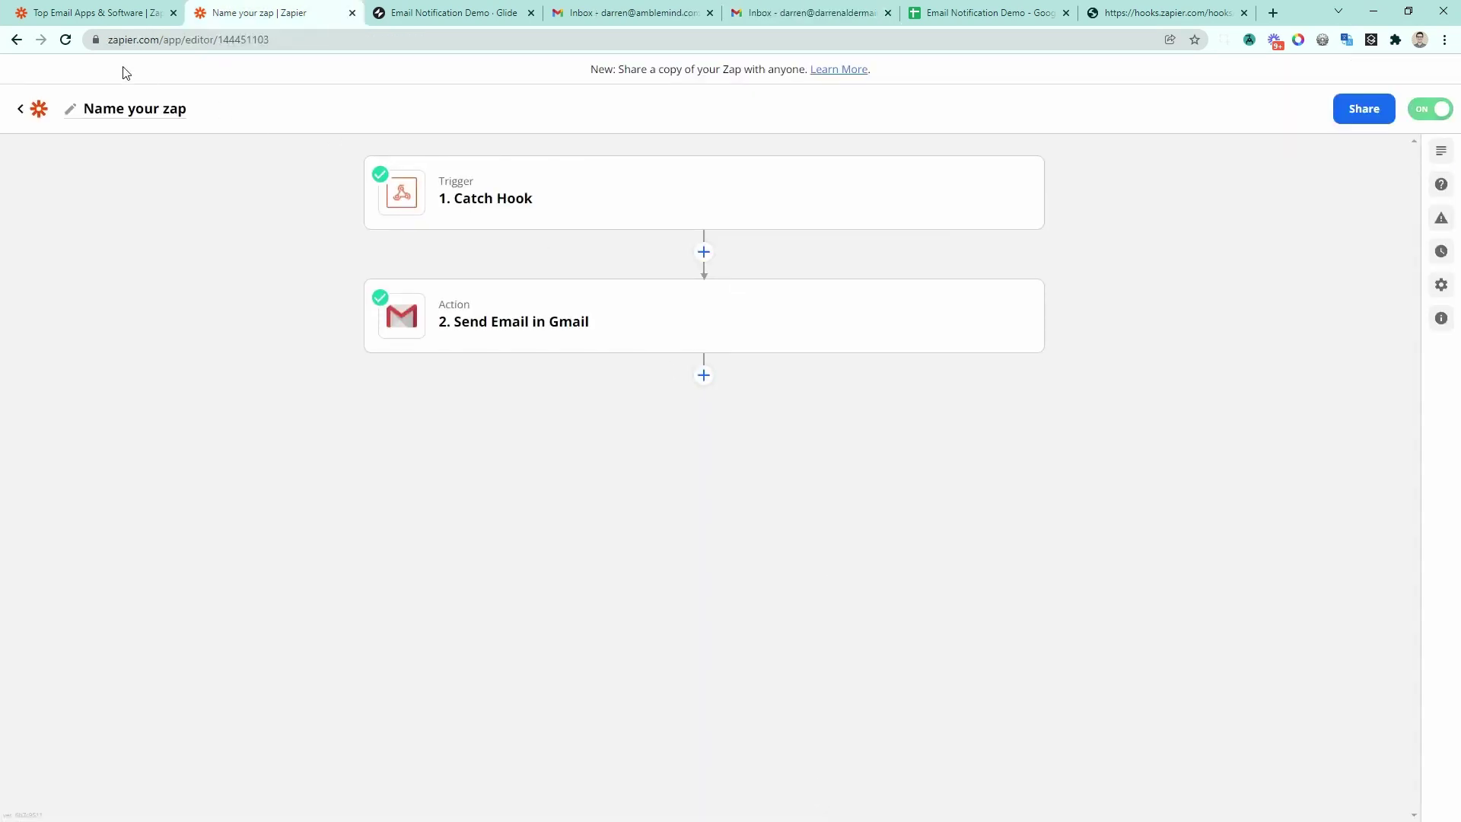
{"action": "left_click", "coordinate": [107, 21]}
Step: Send 'Testing again' from the Glide form to the recipient address and confirm it in Gmail
{"action": "left_click", "coordinate": [251, 13]}
{"action": "left_click", "coordinate": [467, 17]}
{"action": "left_click", "coordinate": [502, 222]}
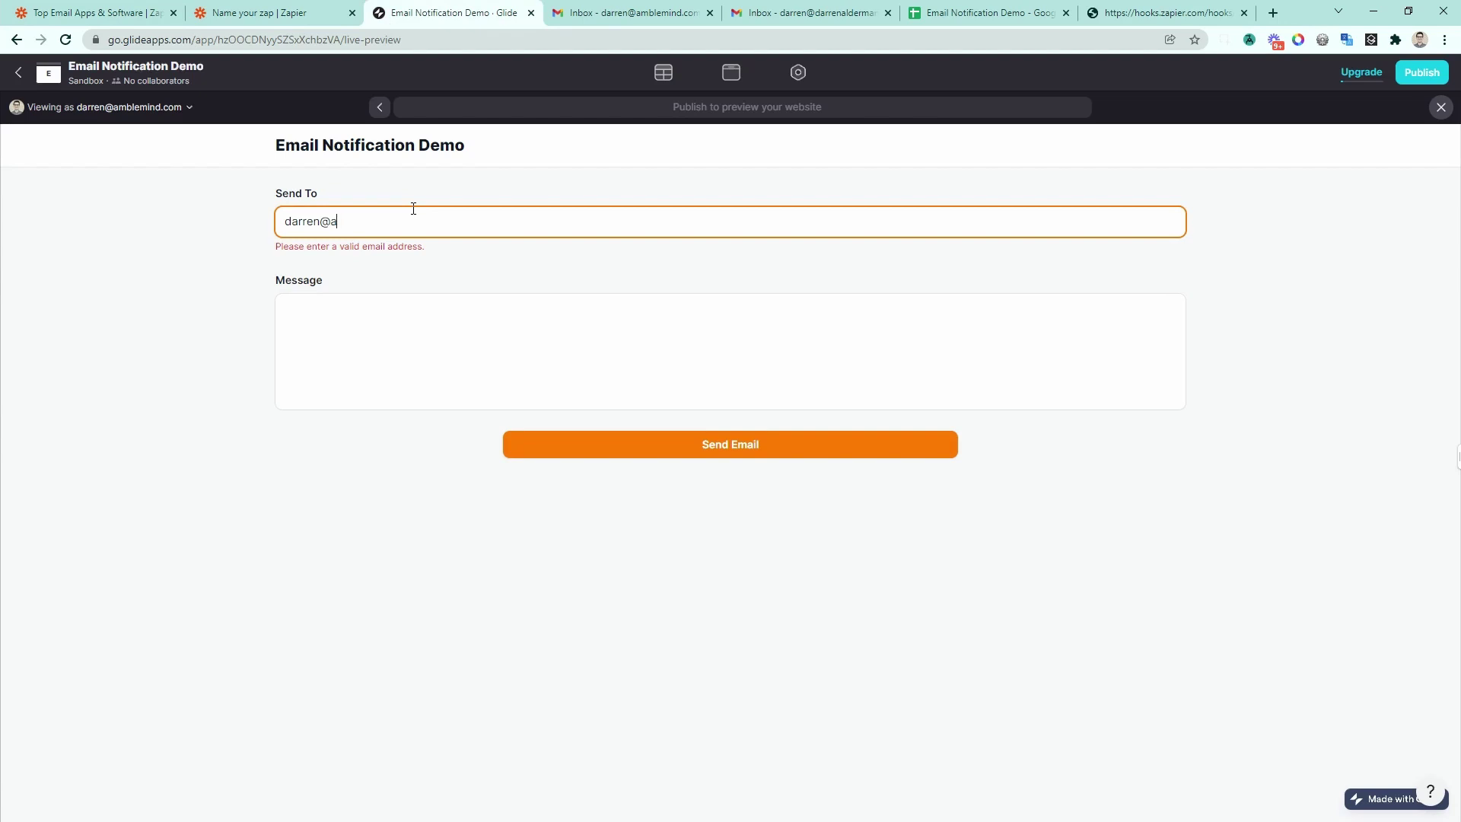
{"action": "key", "text": "Tab"}
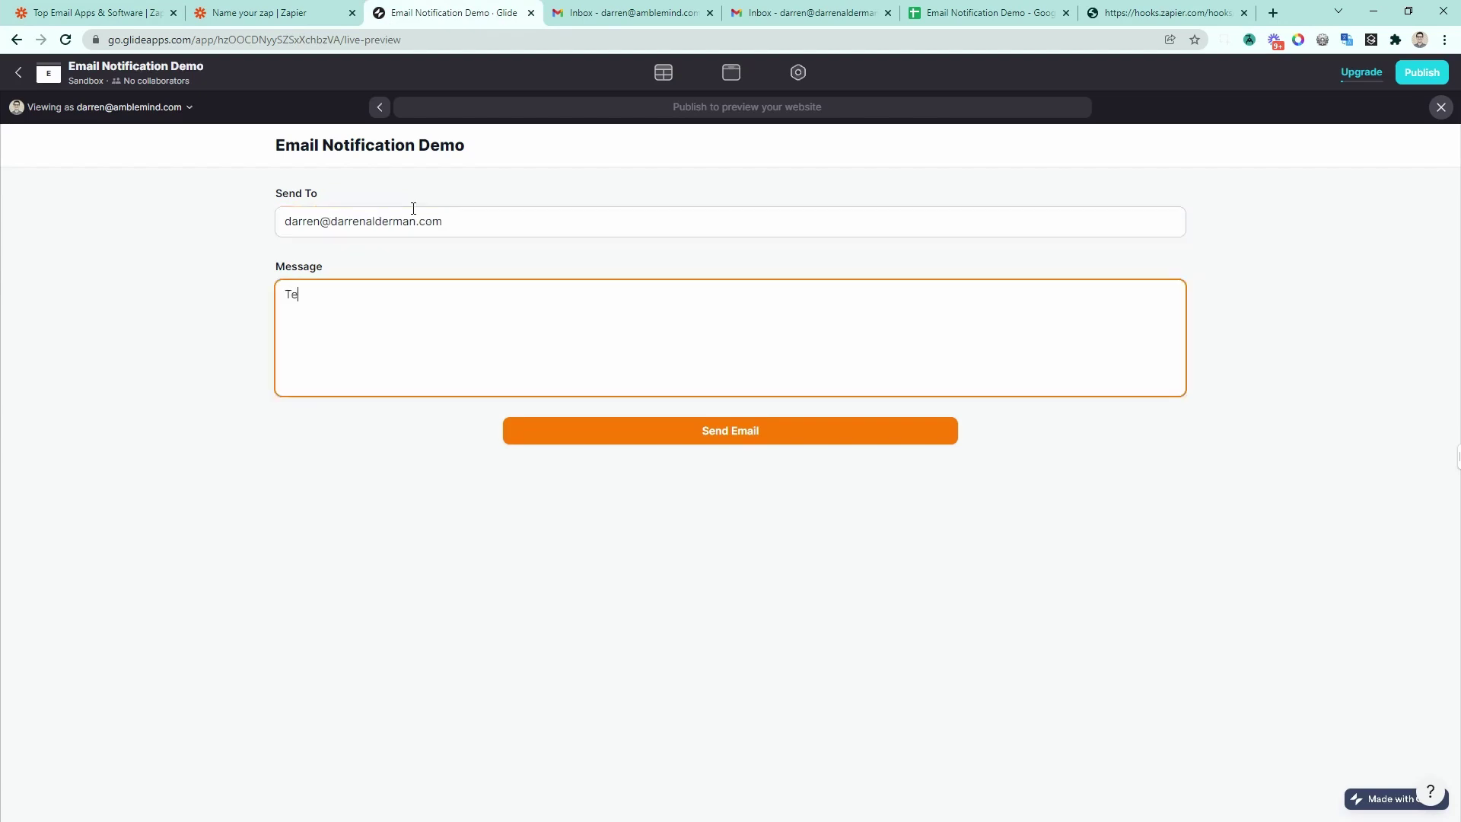
{"action": "type", "text": "Testing again!"}
{"action": "left_click", "coordinate": [742, 440]}
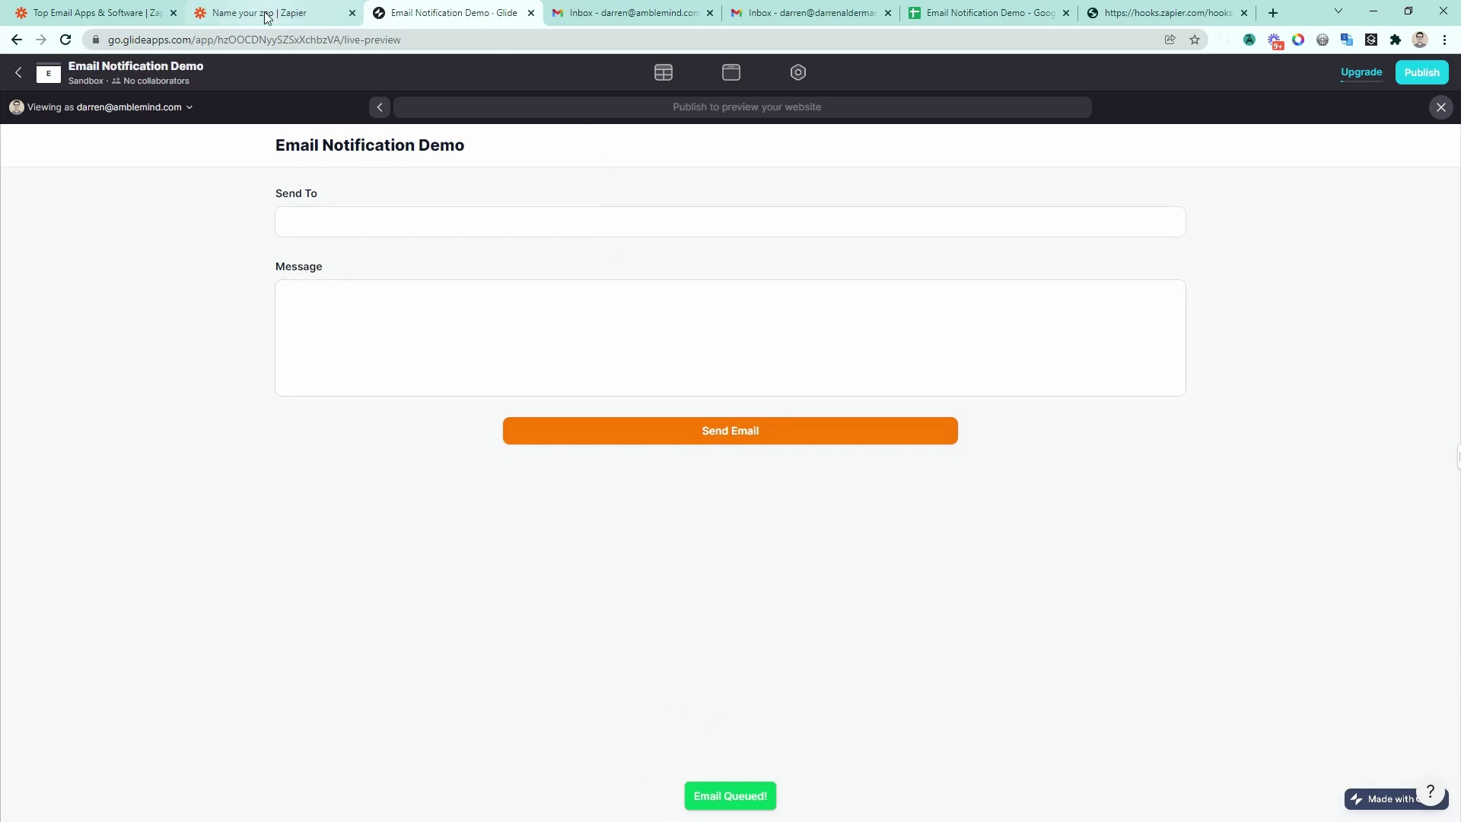
{"action": "left_click", "coordinate": [822, 16]}
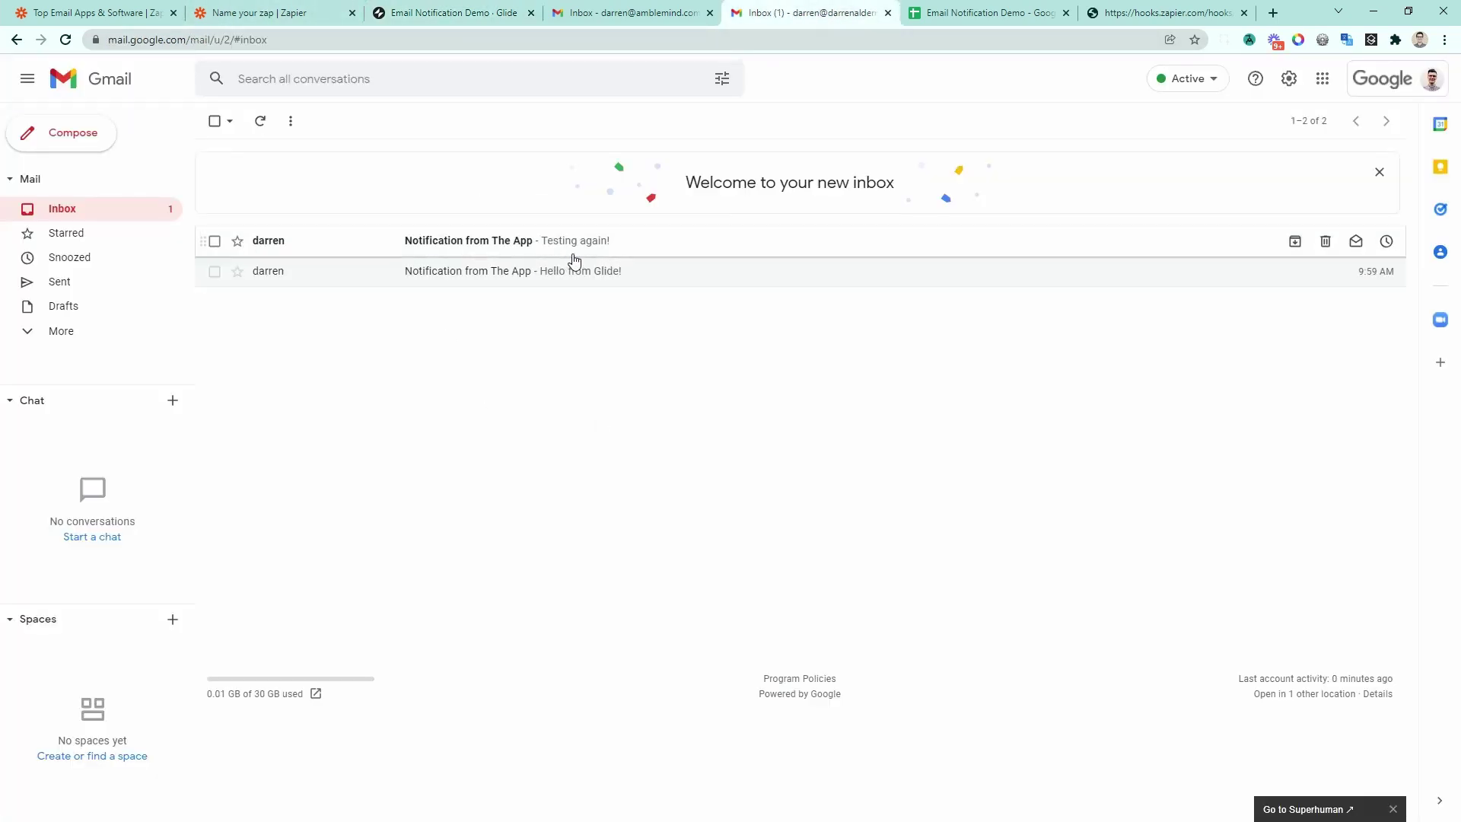
Step: Glance at the Zapier zap, then return to the Glide app
{"action": "key", "text": "ctrl+2"}
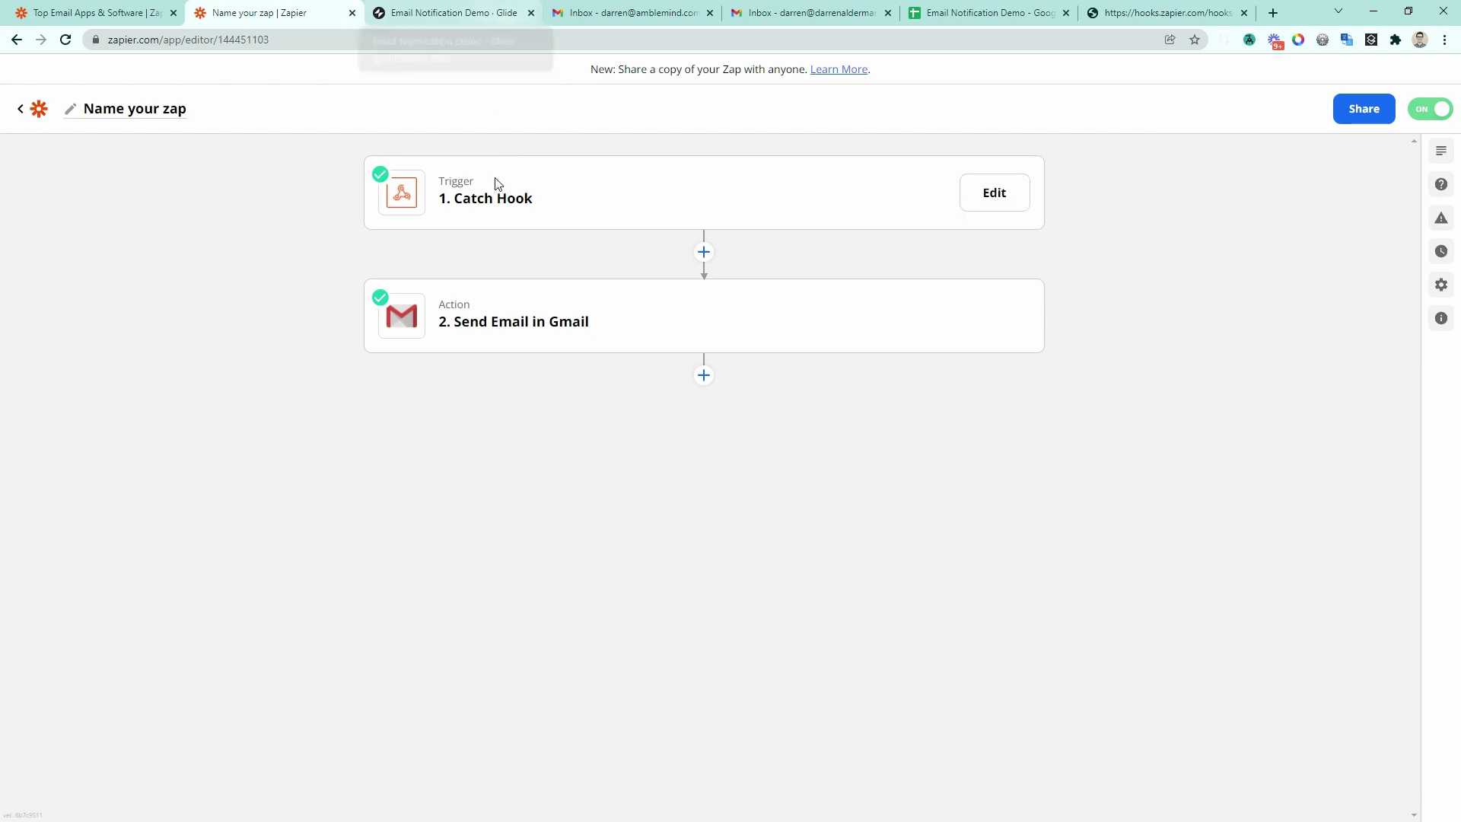
{"action": "left_click", "coordinate": [488, 15]}
Step: Add a 'Send Email via Sheets' button beside Send Email and begin a new custom action for it
{"action": "left_click", "coordinate": [729, 75]}
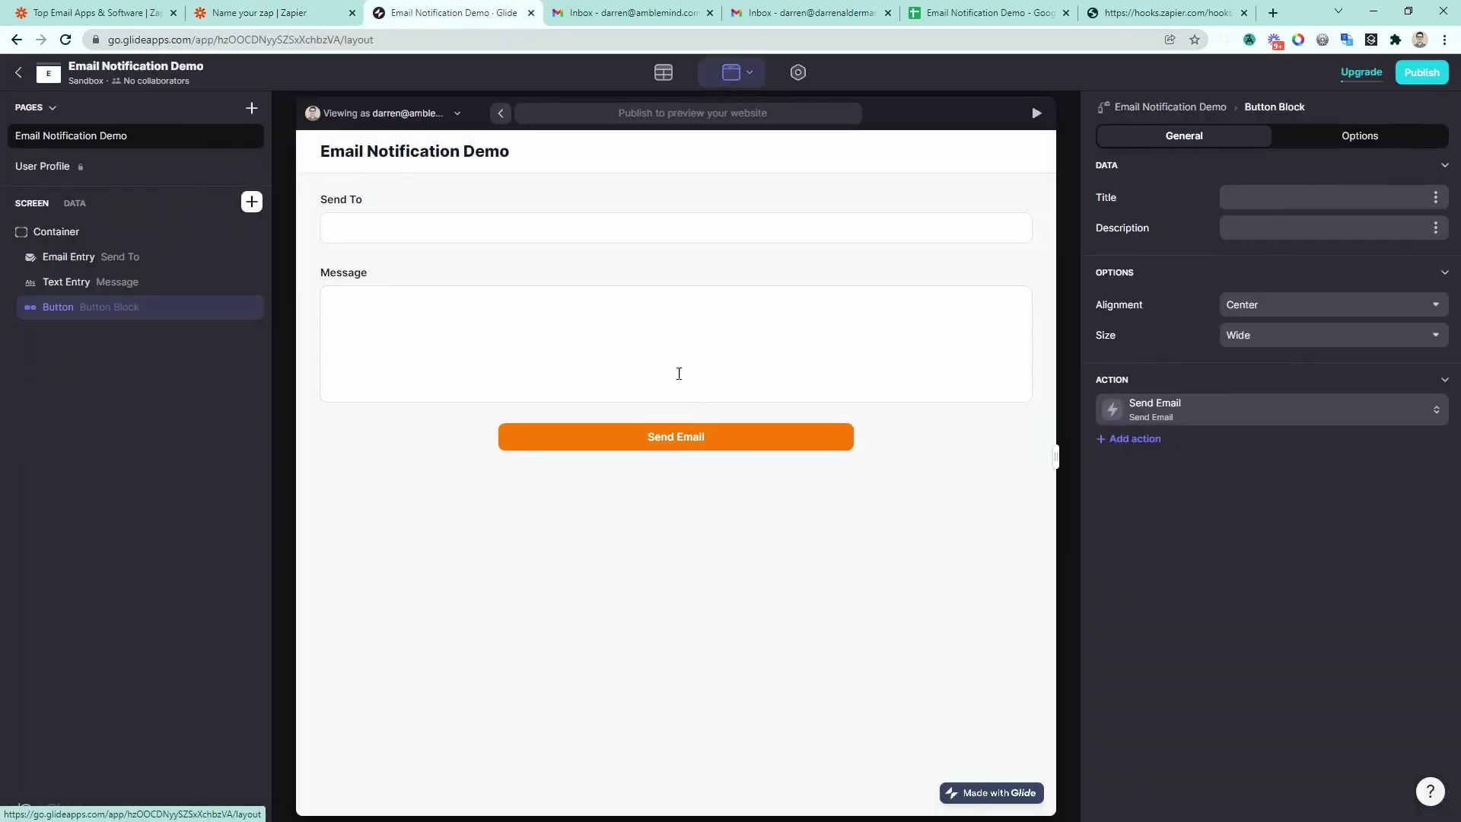
{"action": "left_click", "coordinate": [1132, 439]}
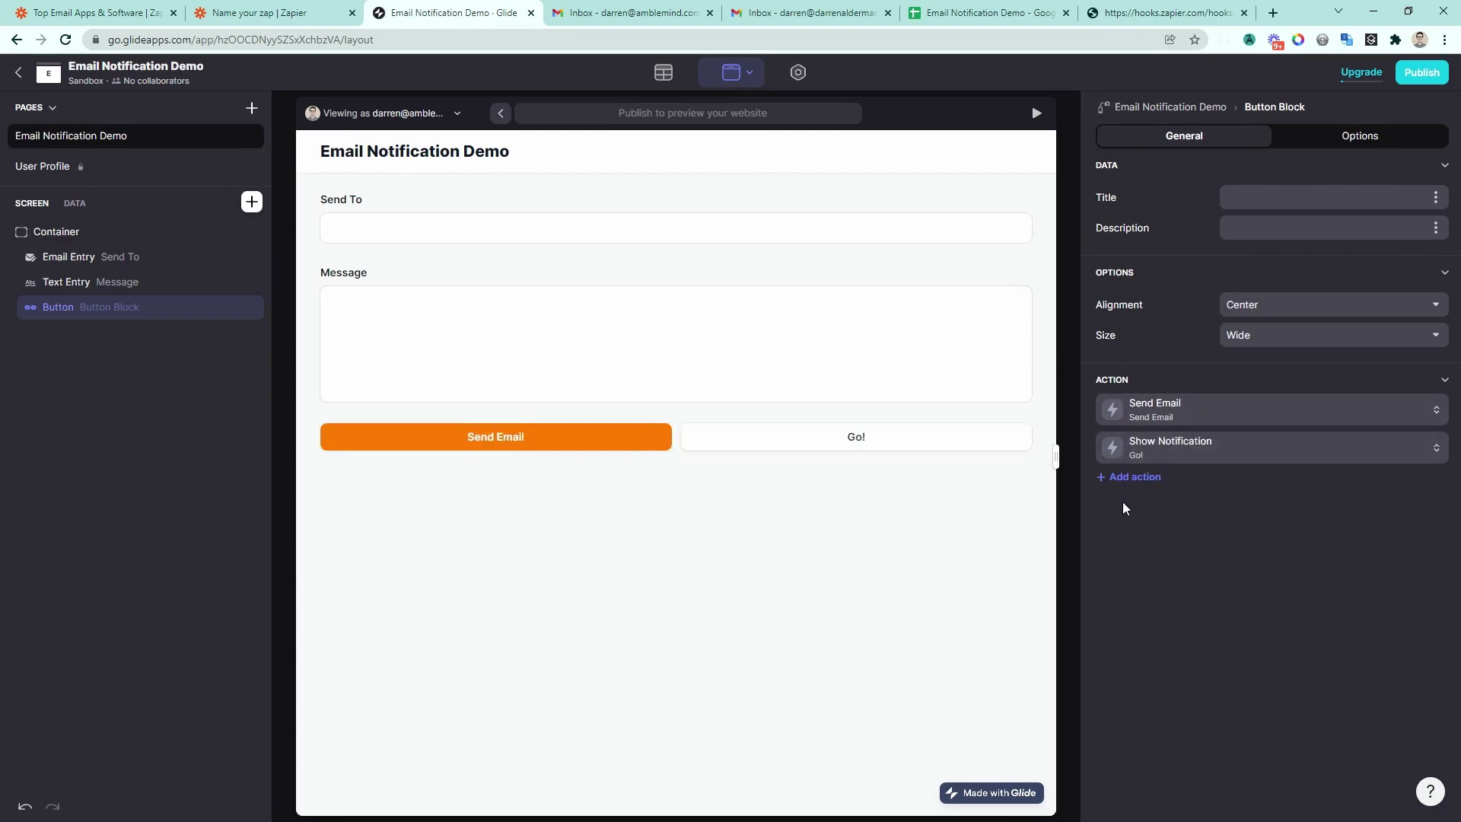
{"action": "left_click", "coordinate": [1168, 457]}
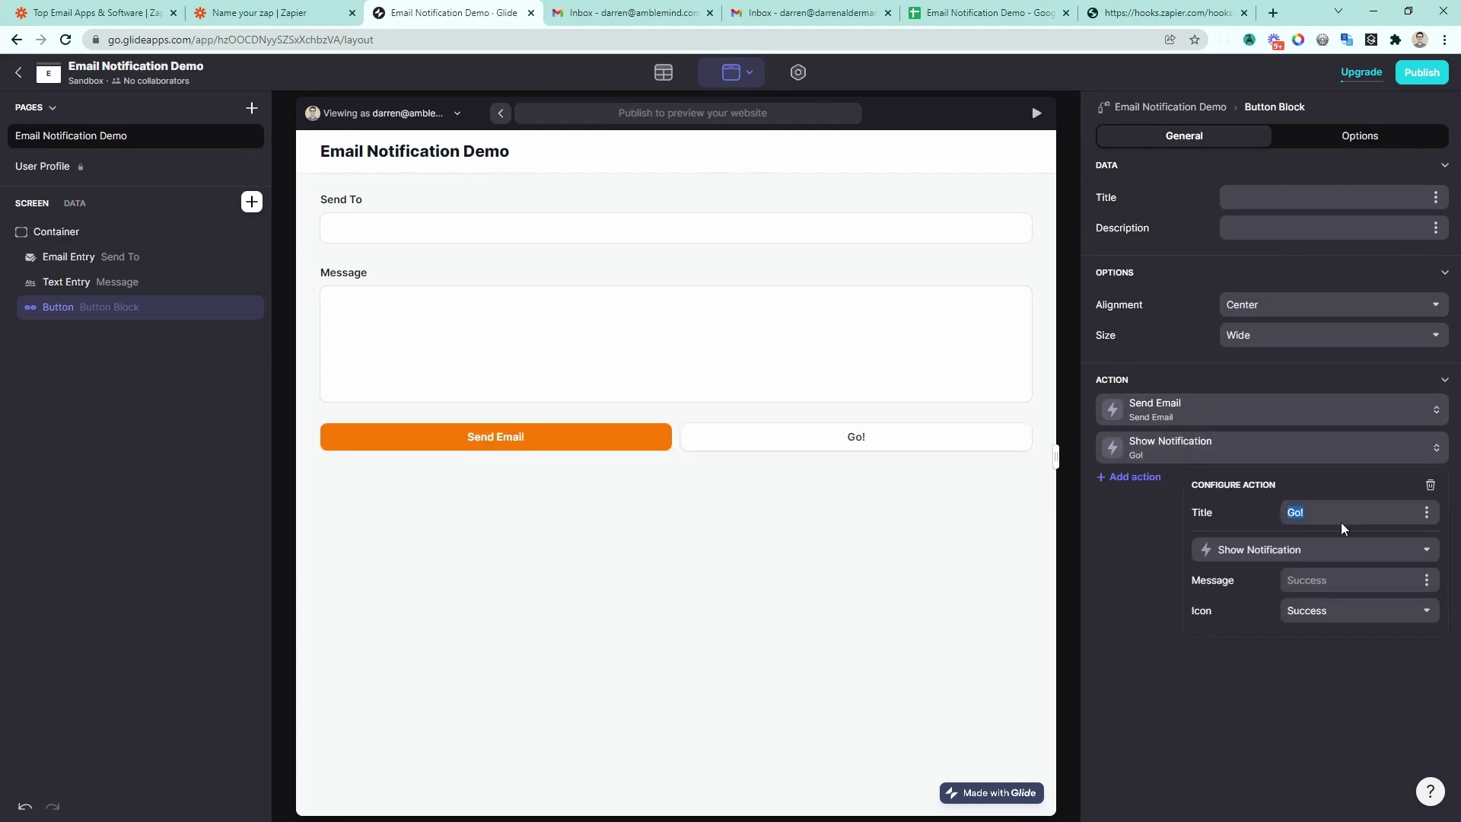
{"action": "type", "text": "Send Email via Sheets"}
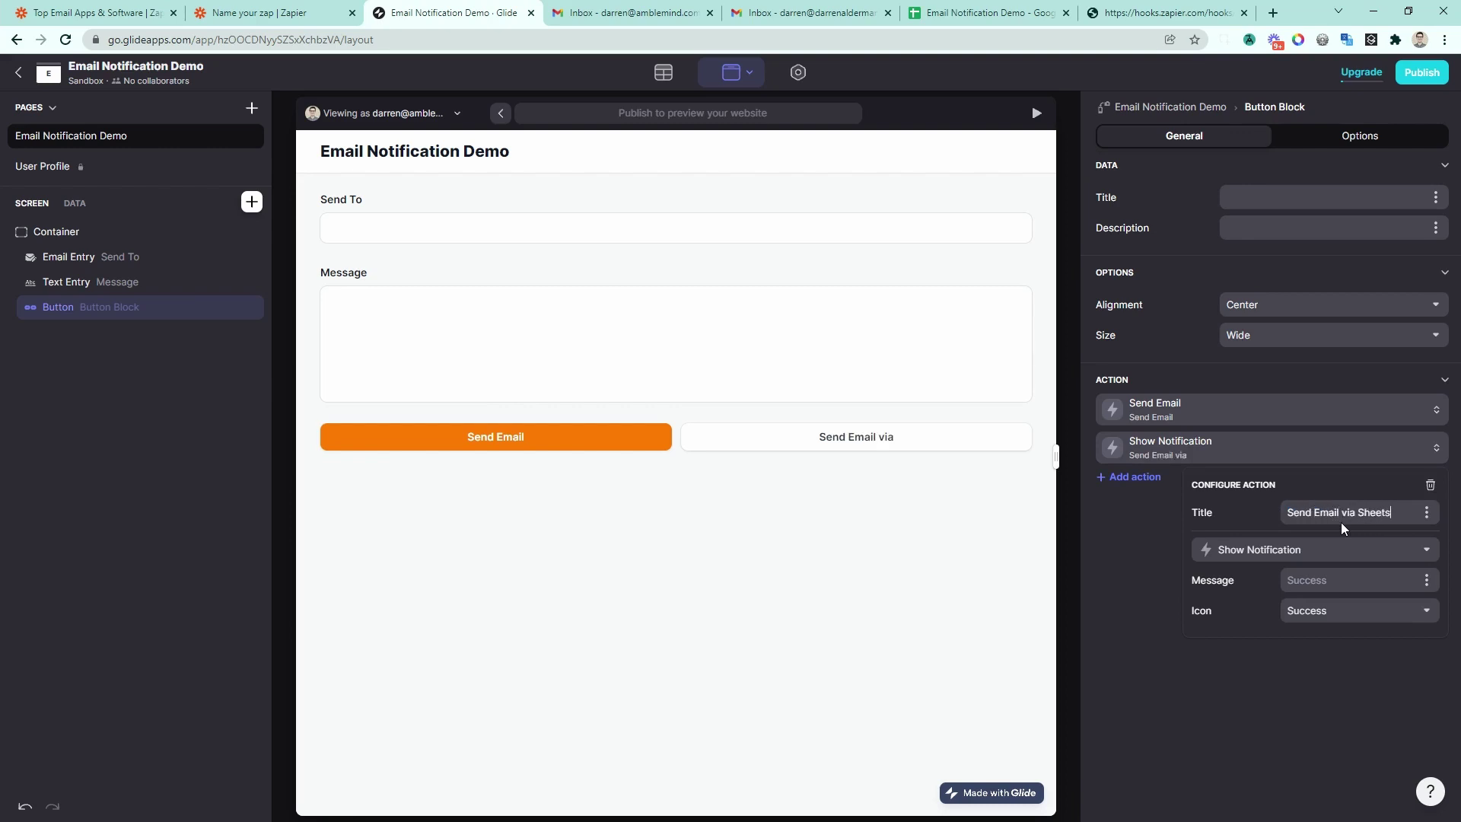
{"action": "left_click", "coordinate": [1328, 552]}
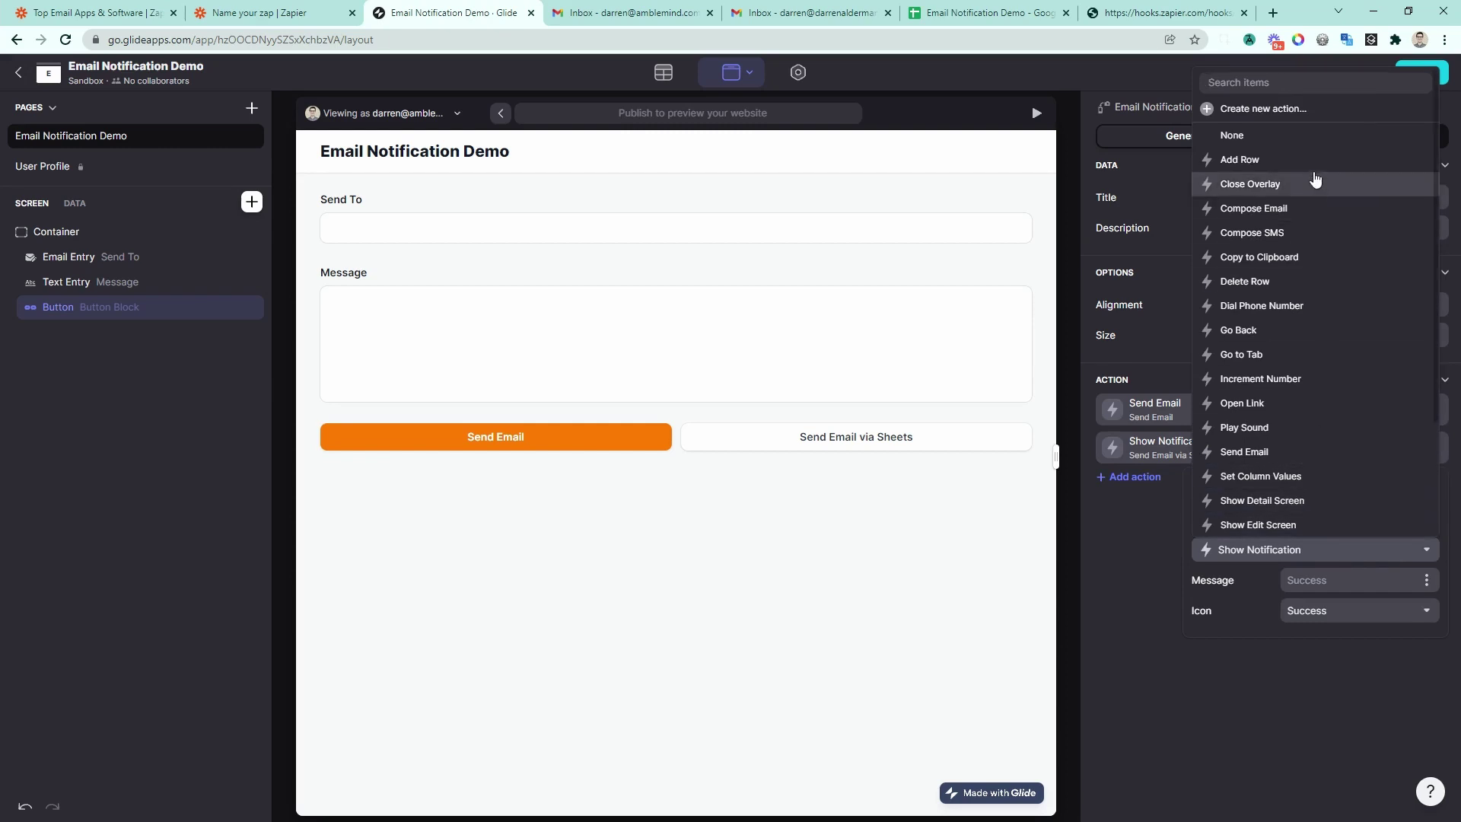
{"action": "left_click", "coordinate": [1263, 109]}
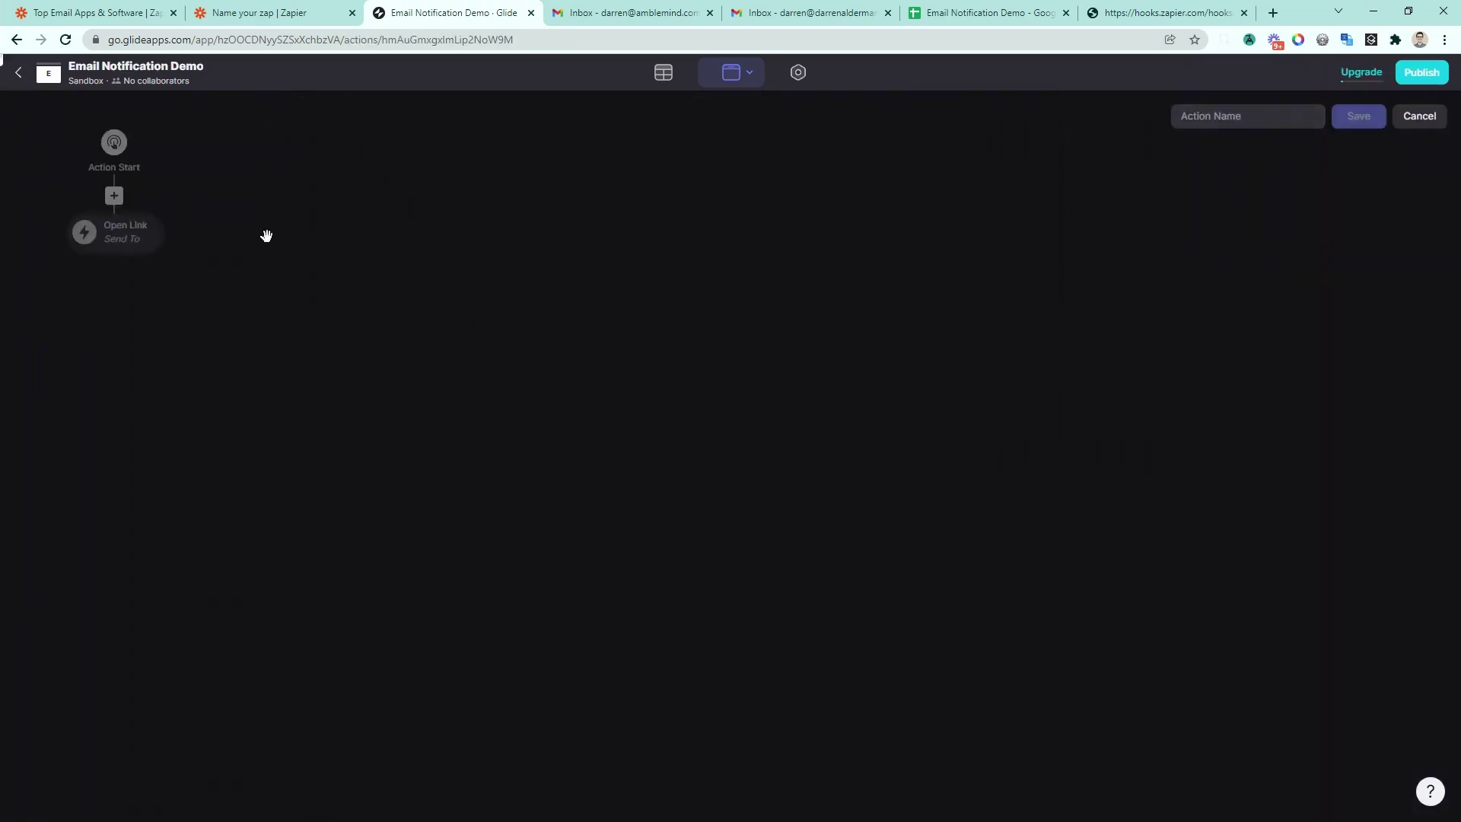
Step: Turn the Open Link step into Add Row on the Emails sheet, with Queued At set to current date/time
{"action": "left_click", "coordinate": [141, 236]}
{"action": "left_click", "coordinate": [182, 319]}
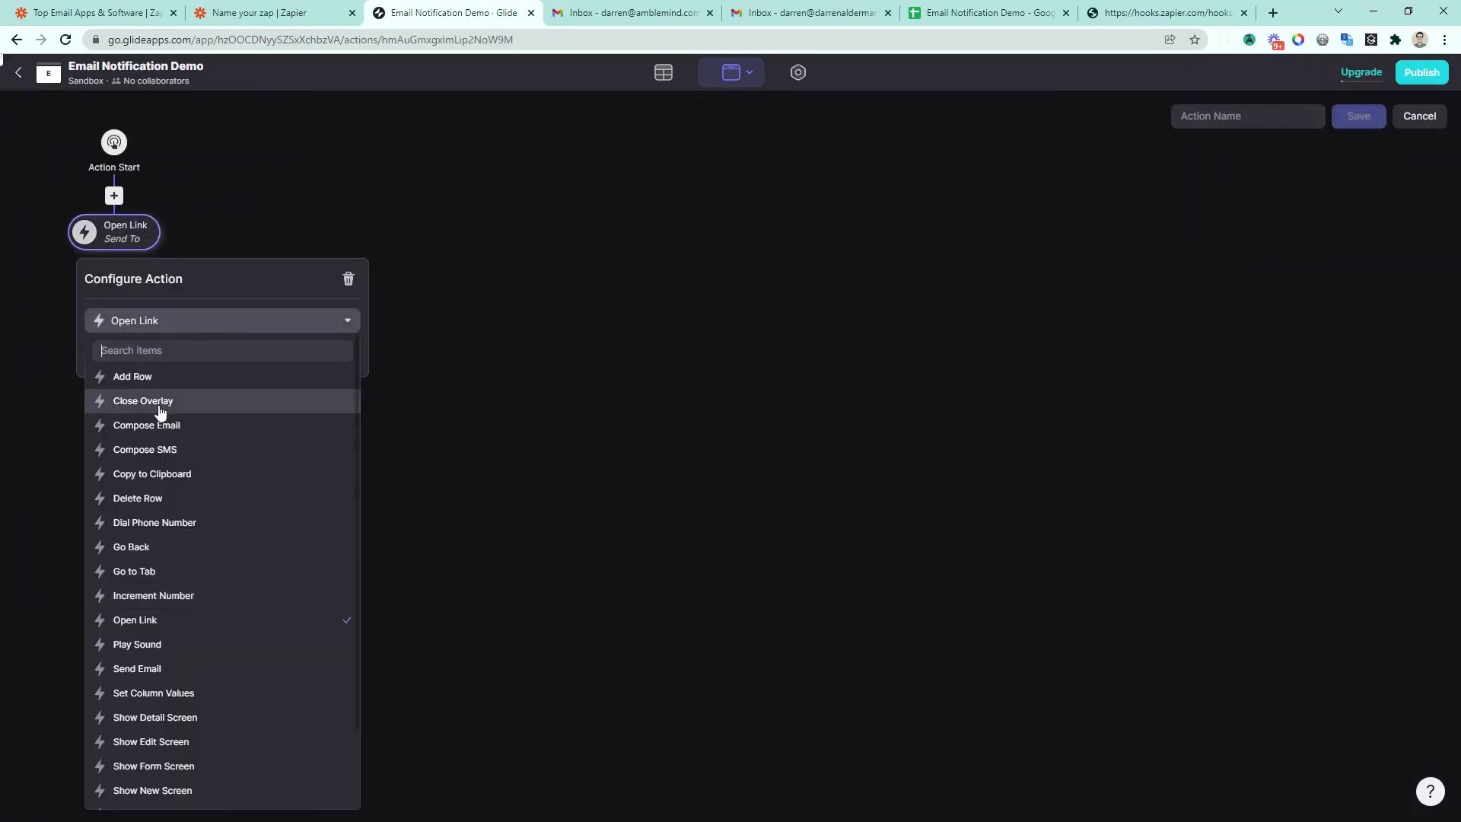
{"action": "left_click", "coordinate": [151, 375]}
{"action": "left_click", "coordinate": [254, 361]}
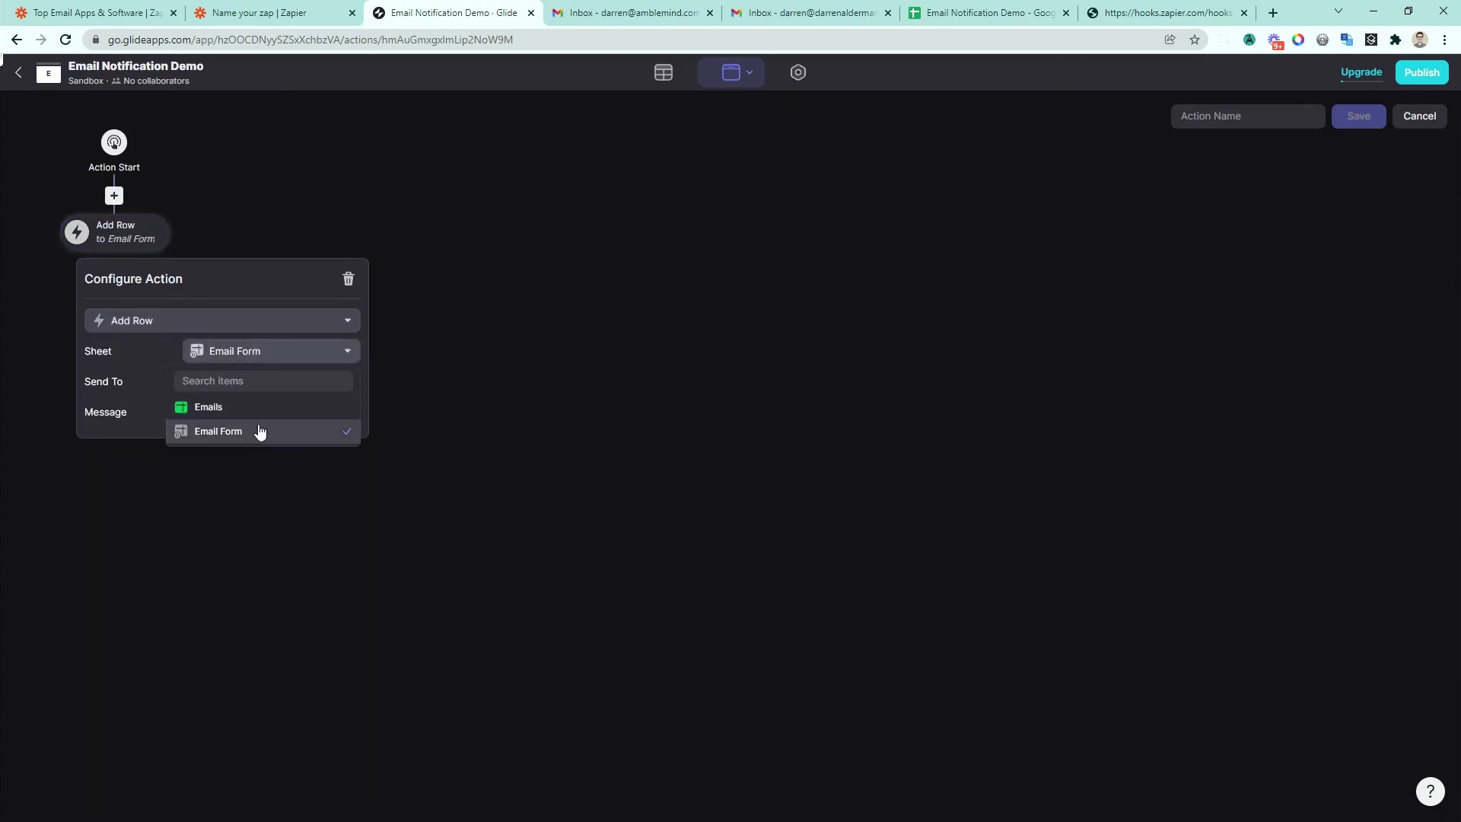
{"action": "left_click", "coordinate": [236, 405]}
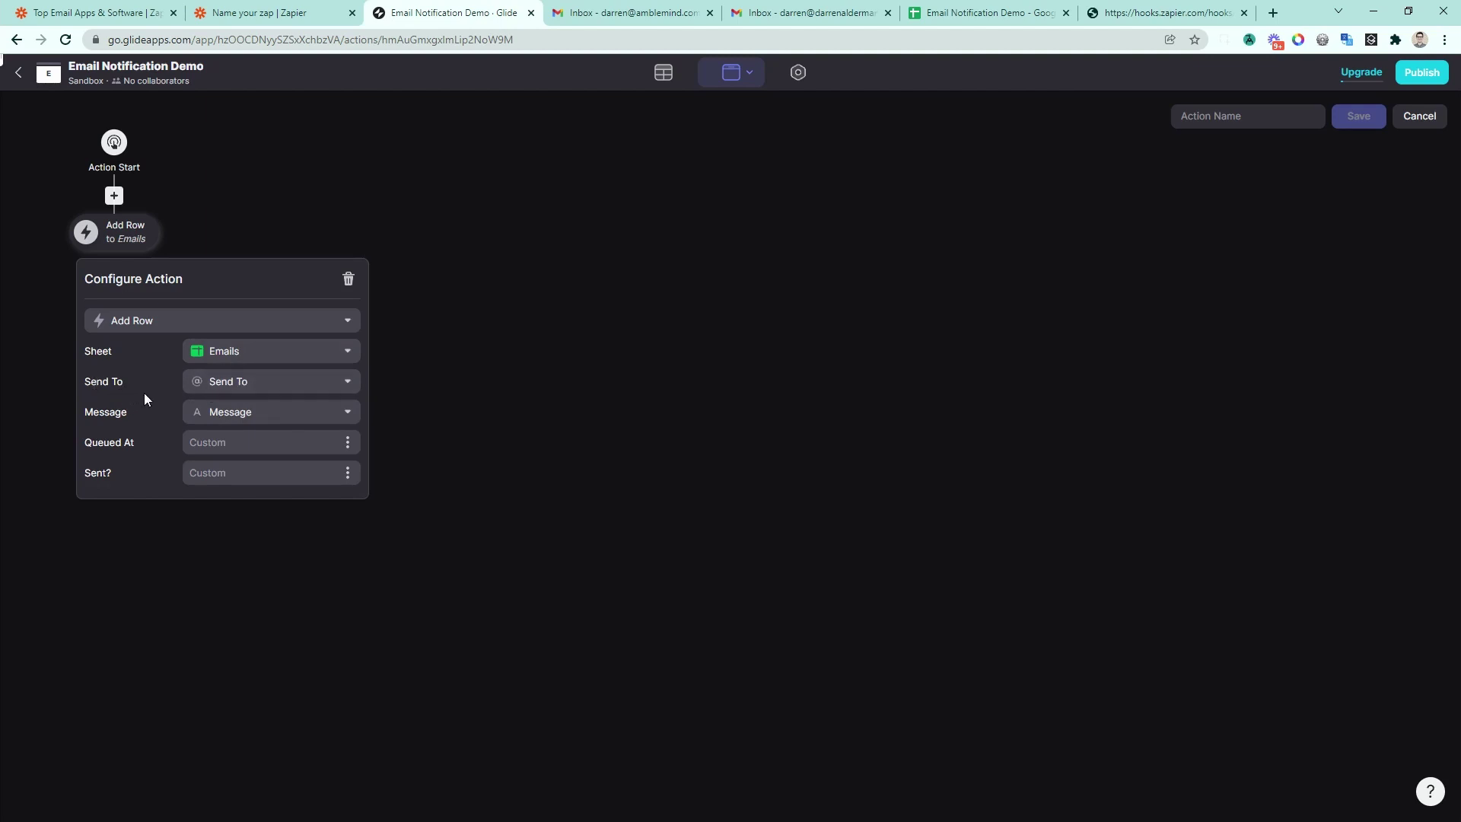
{"action": "left_click", "coordinate": [348, 443]}
{"action": "left_click", "coordinate": [277, 525]}
{"action": "left_click", "coordinate": [442, 371]}
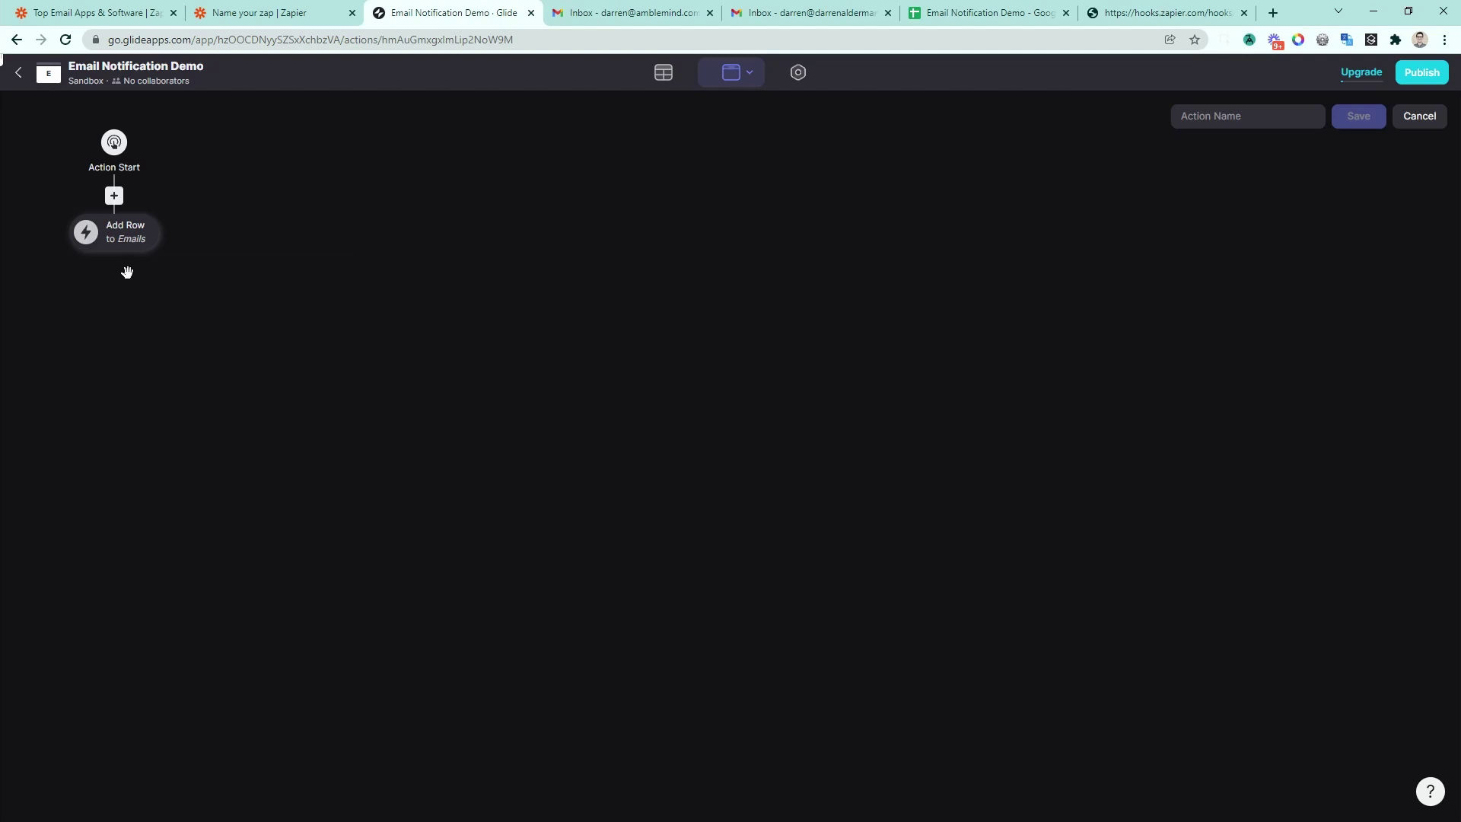
Step: Add a Set Column Values step after Add Row
{"action": "left_click", "coordinate": [124, 242]}
{"action": "type", "text": "set"}
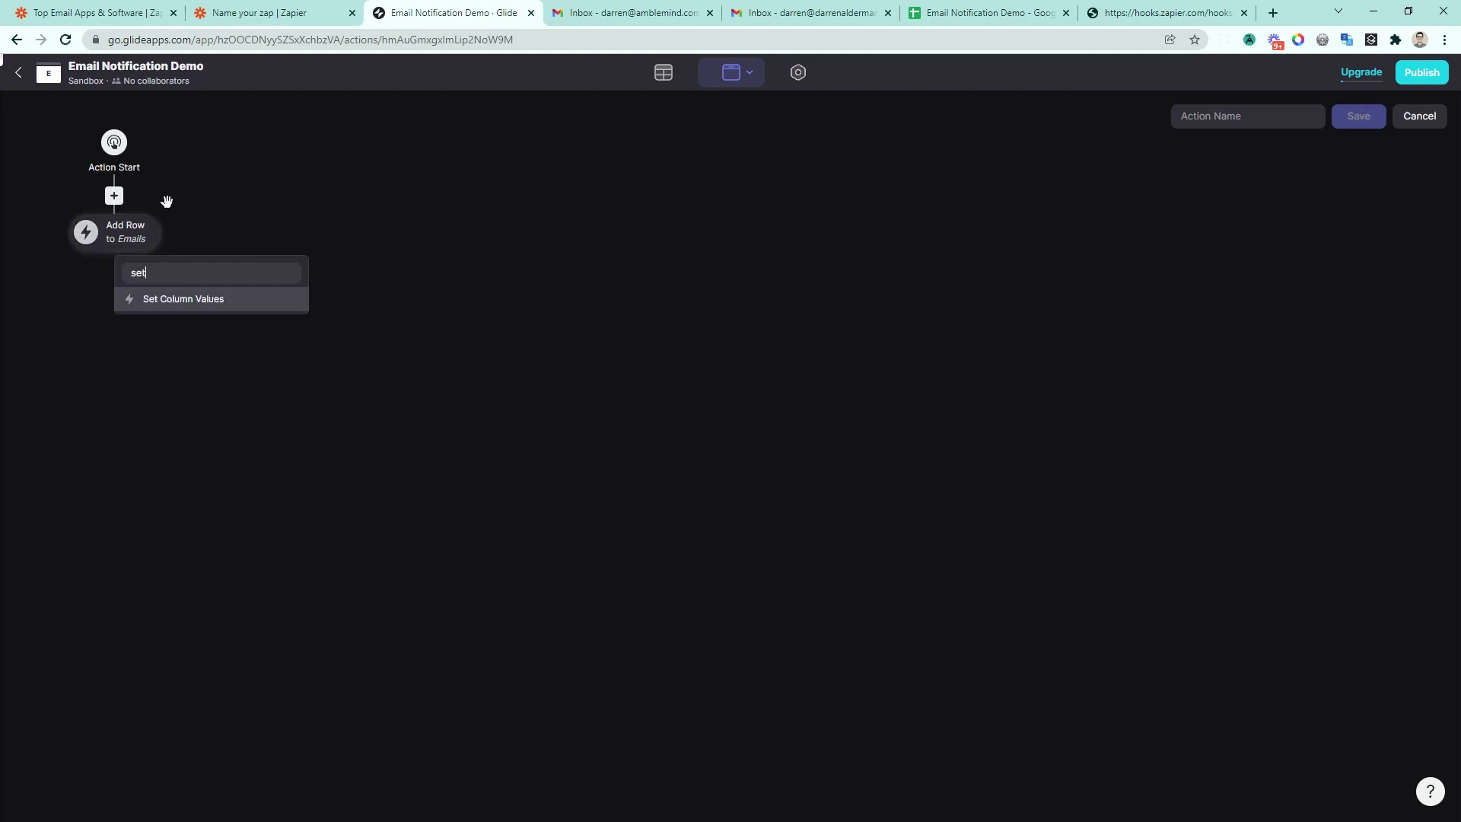
{"action": "left_click", "coordinate": [173, 300]}
{"action": "left_click", "coordinate": [466, 534]}
Step: Add a Show Notification step with the message 'Email Queued'
{"action": "left_click", "coordinate": [120, 289]}
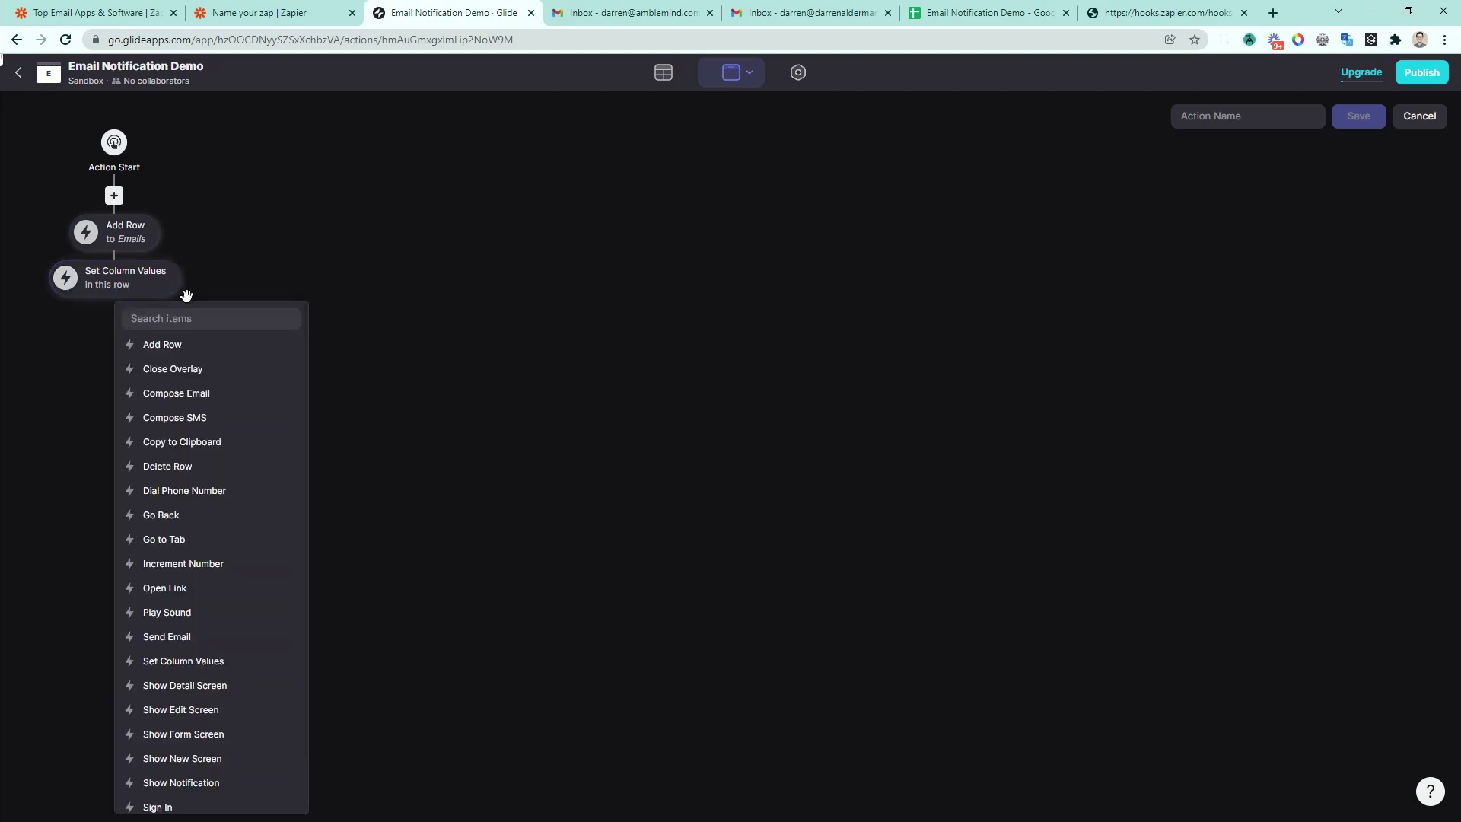
{"action": "type", "text": "no"}
{"action": "key", "text": "Return"}
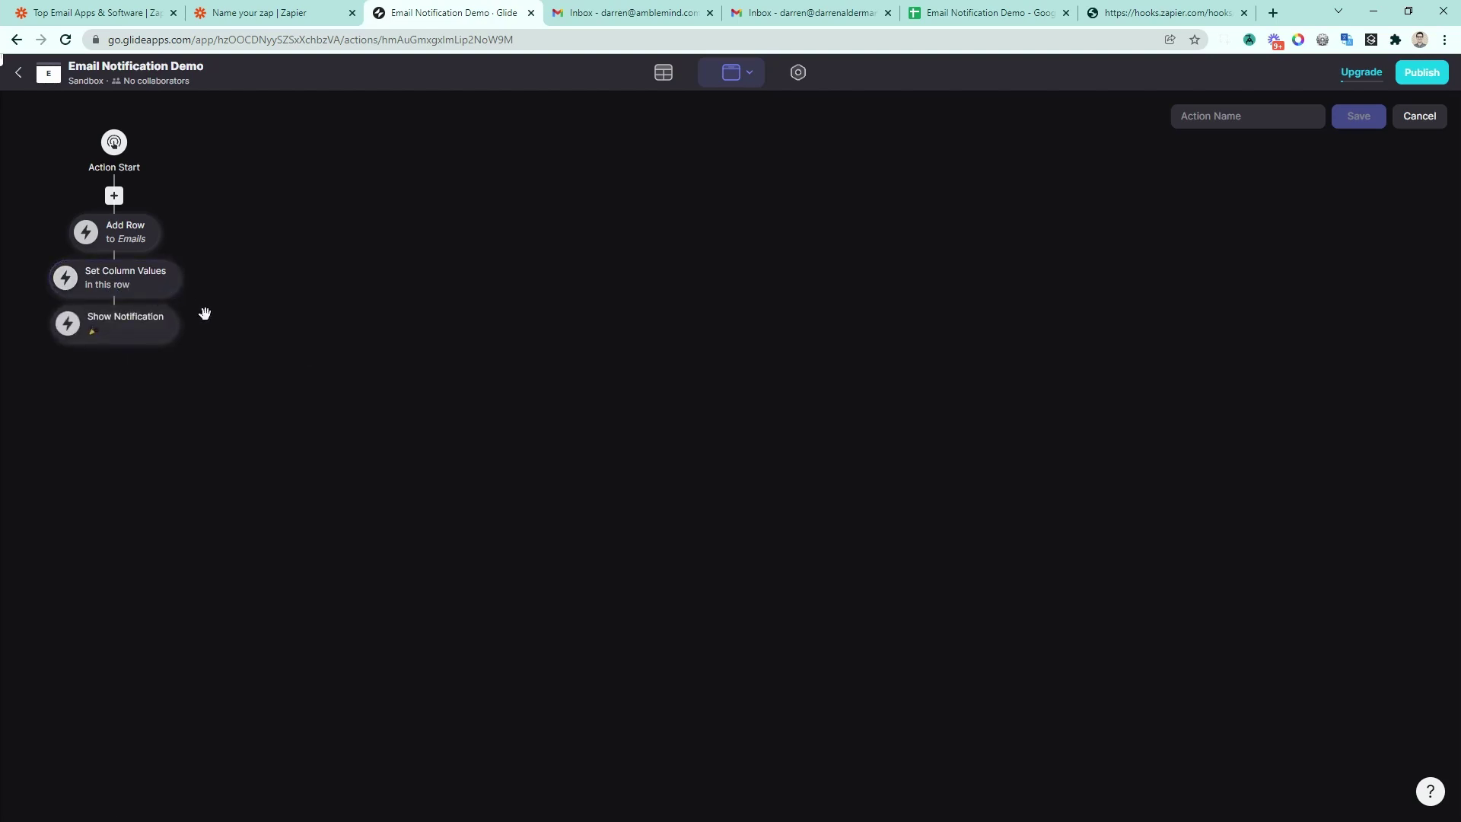
{"action": "left_click", "coordinate": [117, 330]}
{"action": "left_click", "coordinate": [219, 437]}
{"action": "type", "text": "Email Queued"}
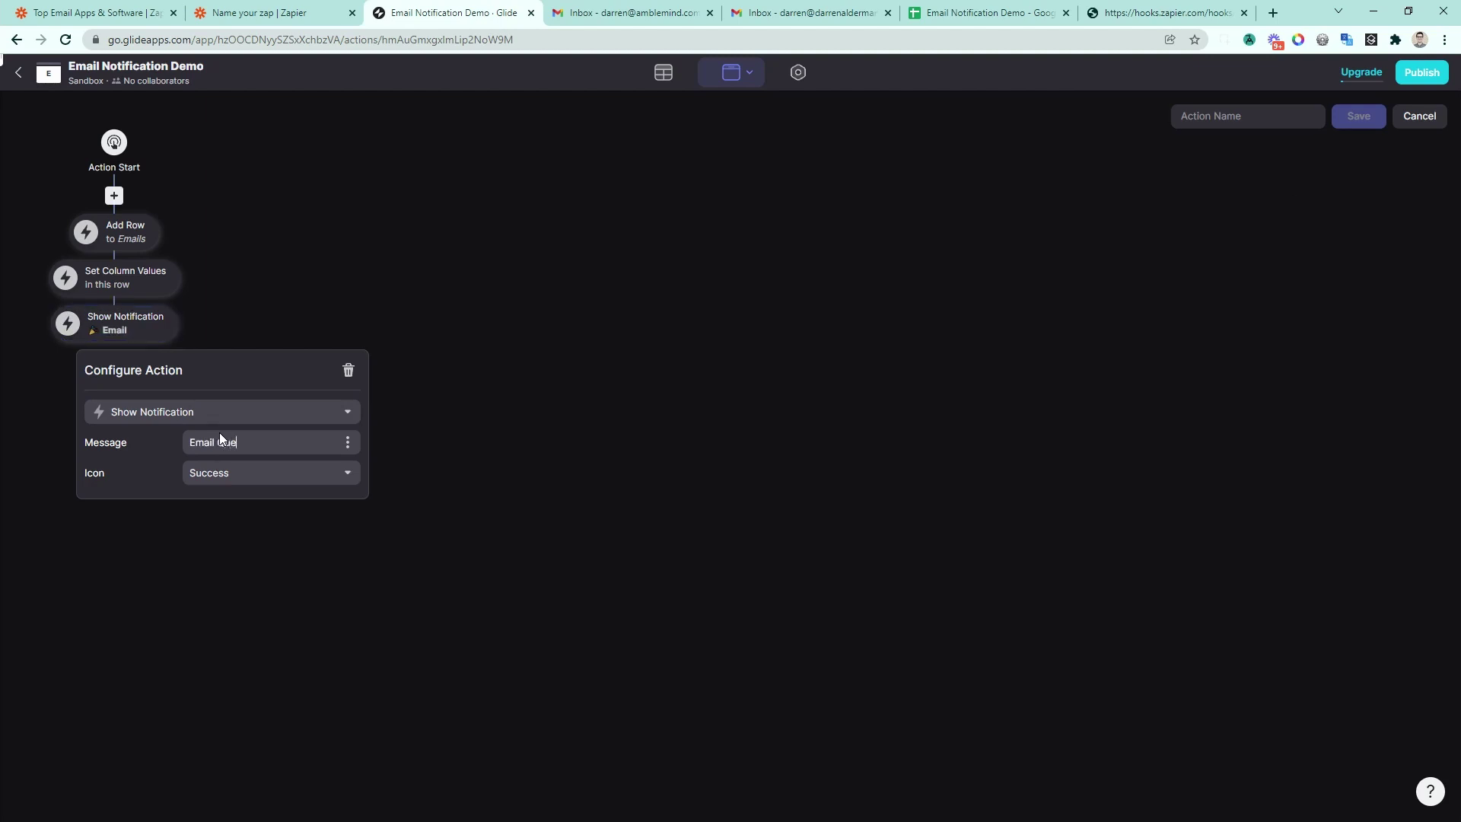
Step: Start naming the new action and save it
{"action": "left_click", "coordinate": [1248, 115]}
{"action": "type", "text": "Send Email"}
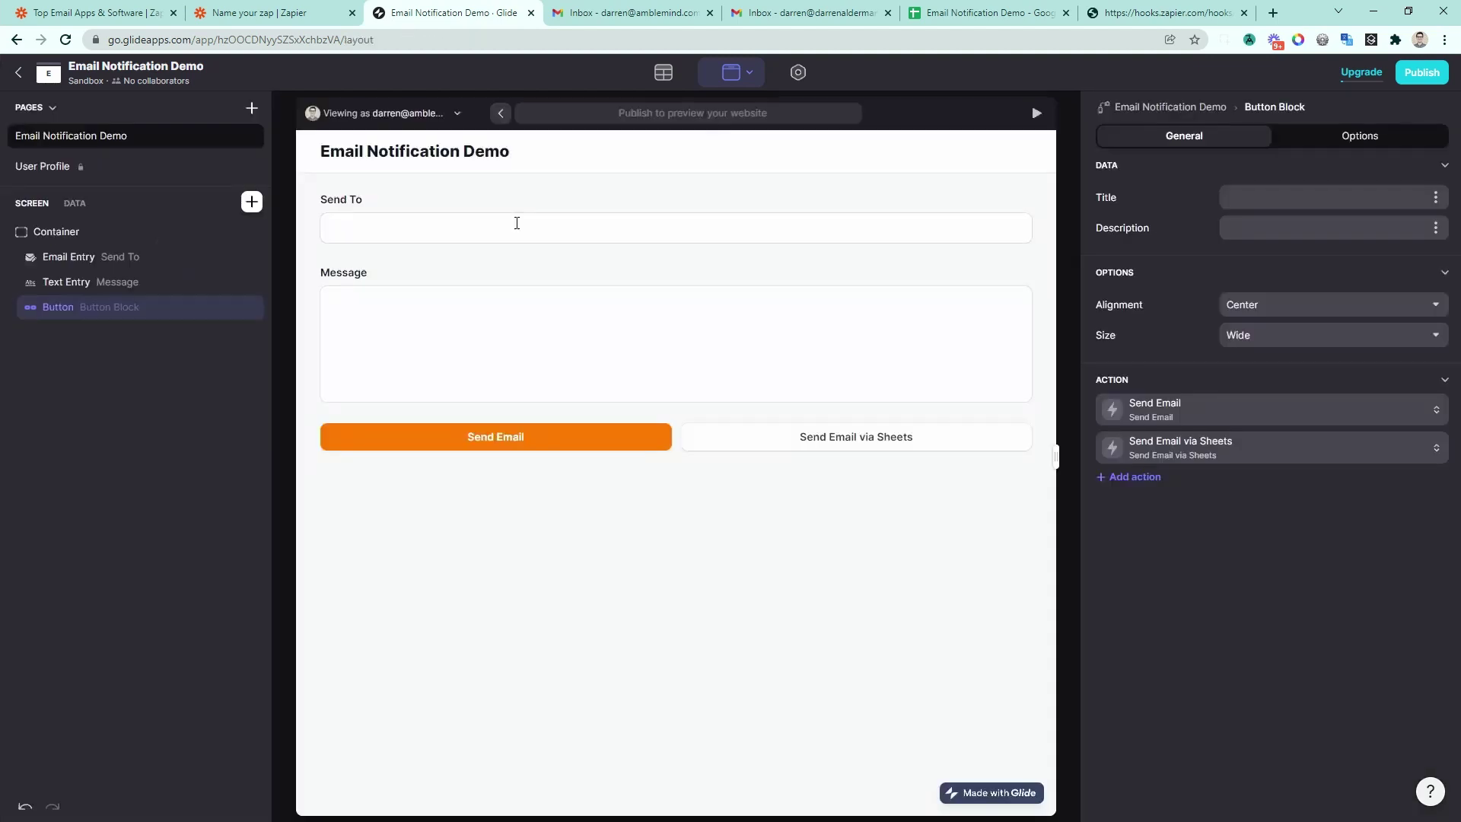
{"action": "left_click", "coordinate": [484, 226]}
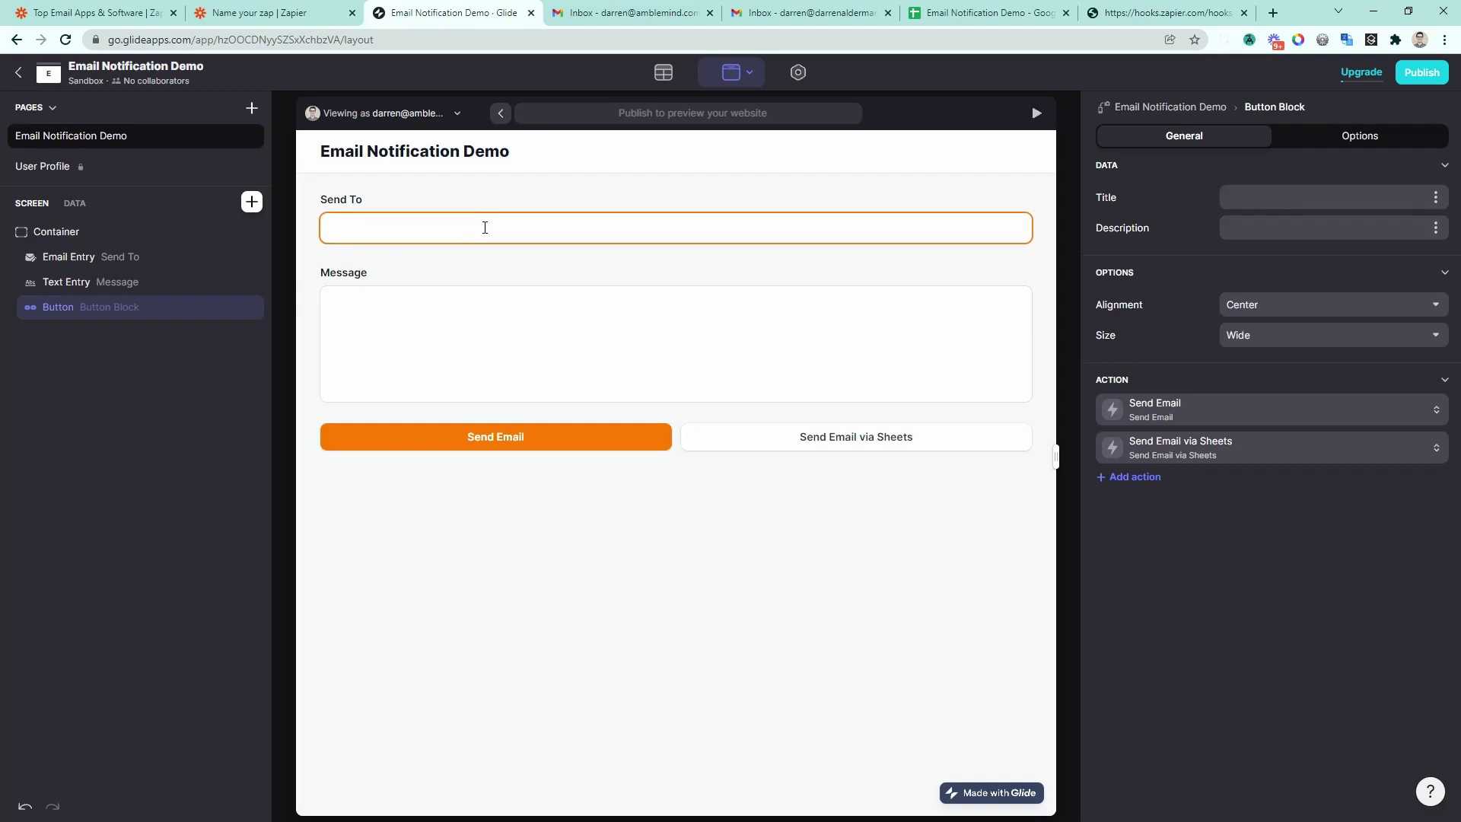
Step: Queue an email with the message 'This comes from sheets!' to the recipient's e-mail address via Send Email via Sheets
{"action": "key", "text": "Tab"}
{"action": "type", "text": "This comes from sheets!"}
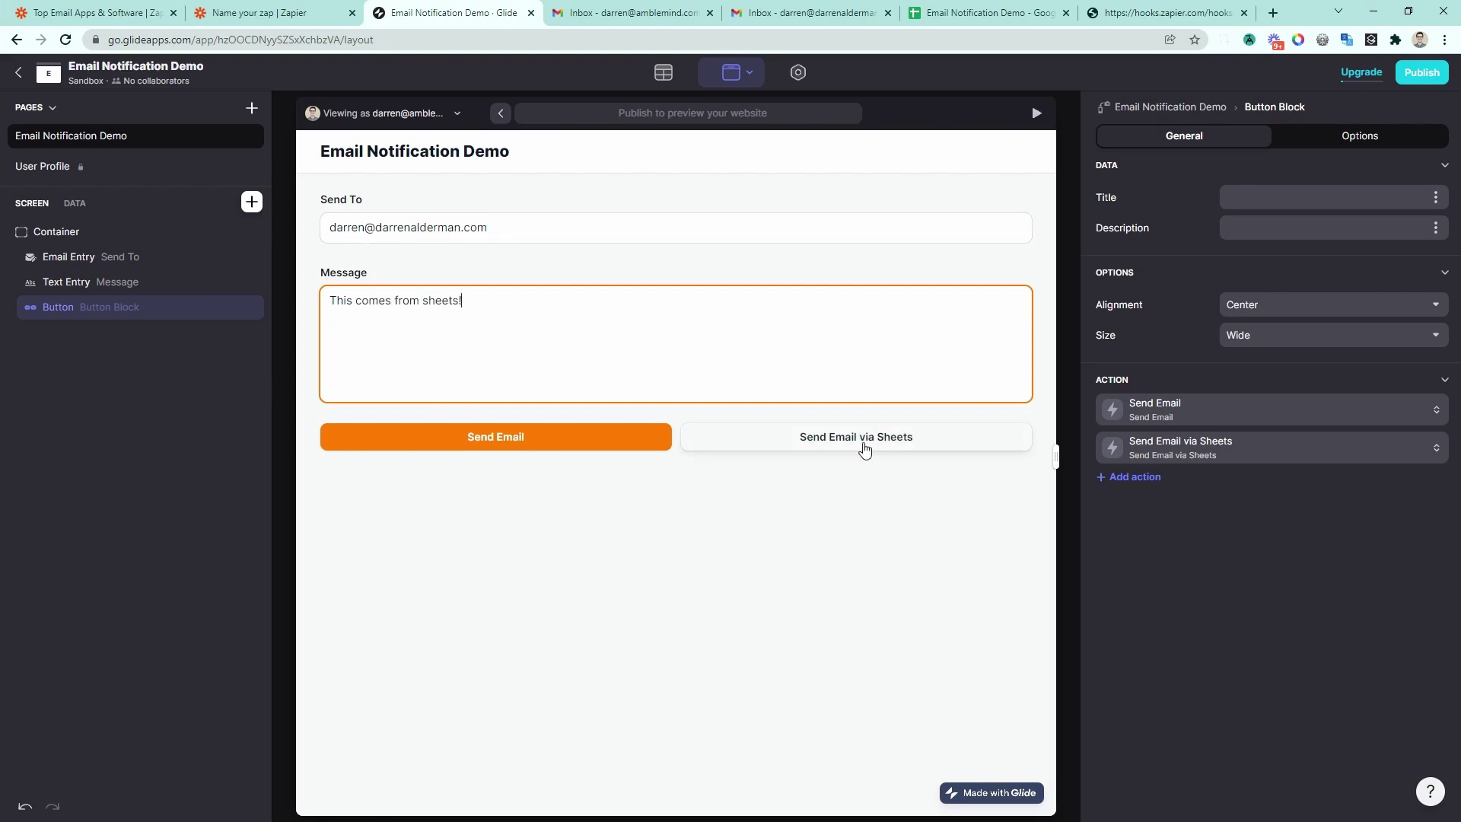
{"action": "left_click", "coordinate": [862, 449]}
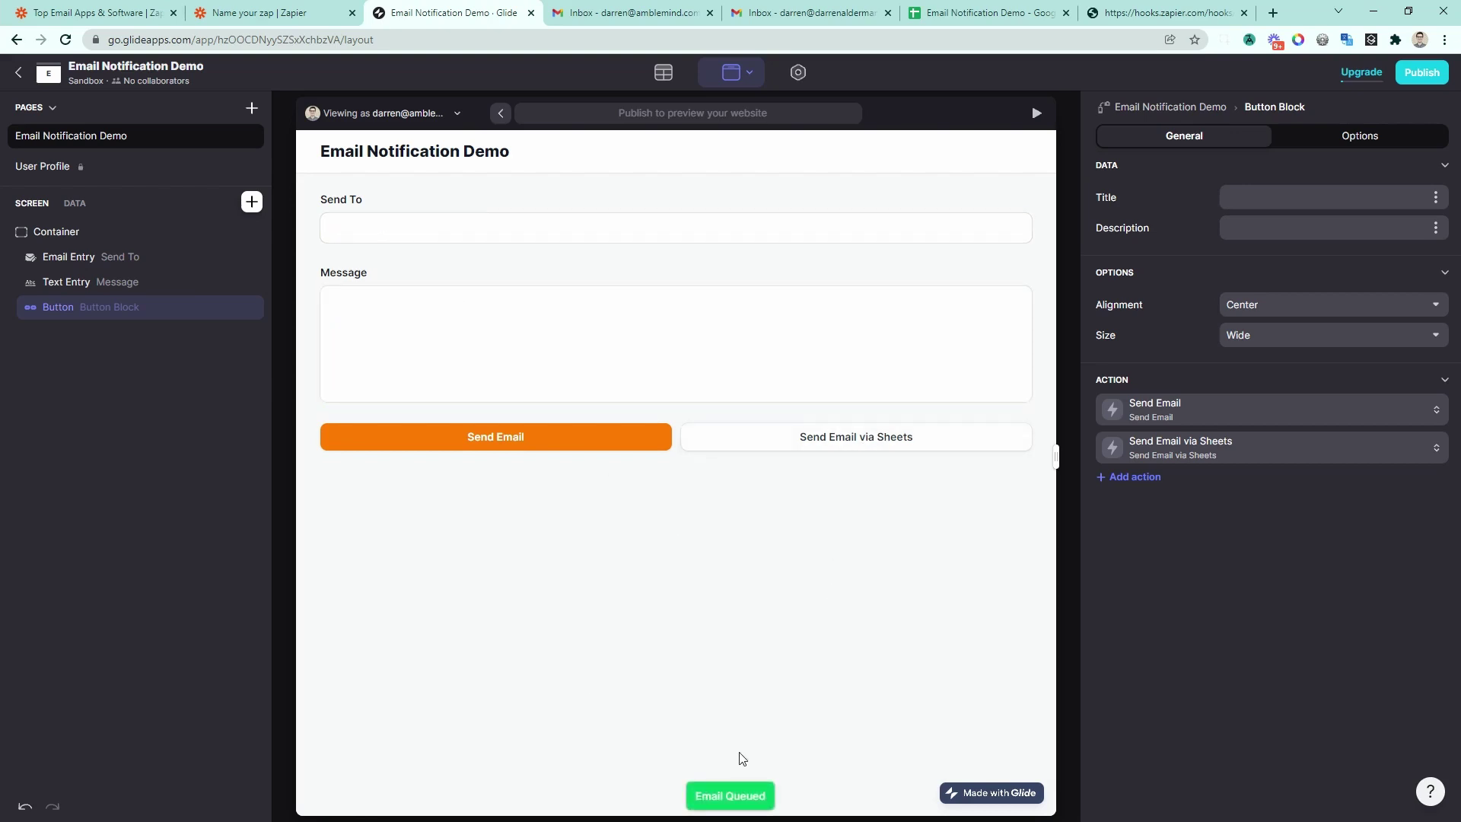
Step: Check the Email Notification Demo spreadsheet's Emails sheet for the new queued row 3
{"action": "left_click", "coordinate": [943, 12]}
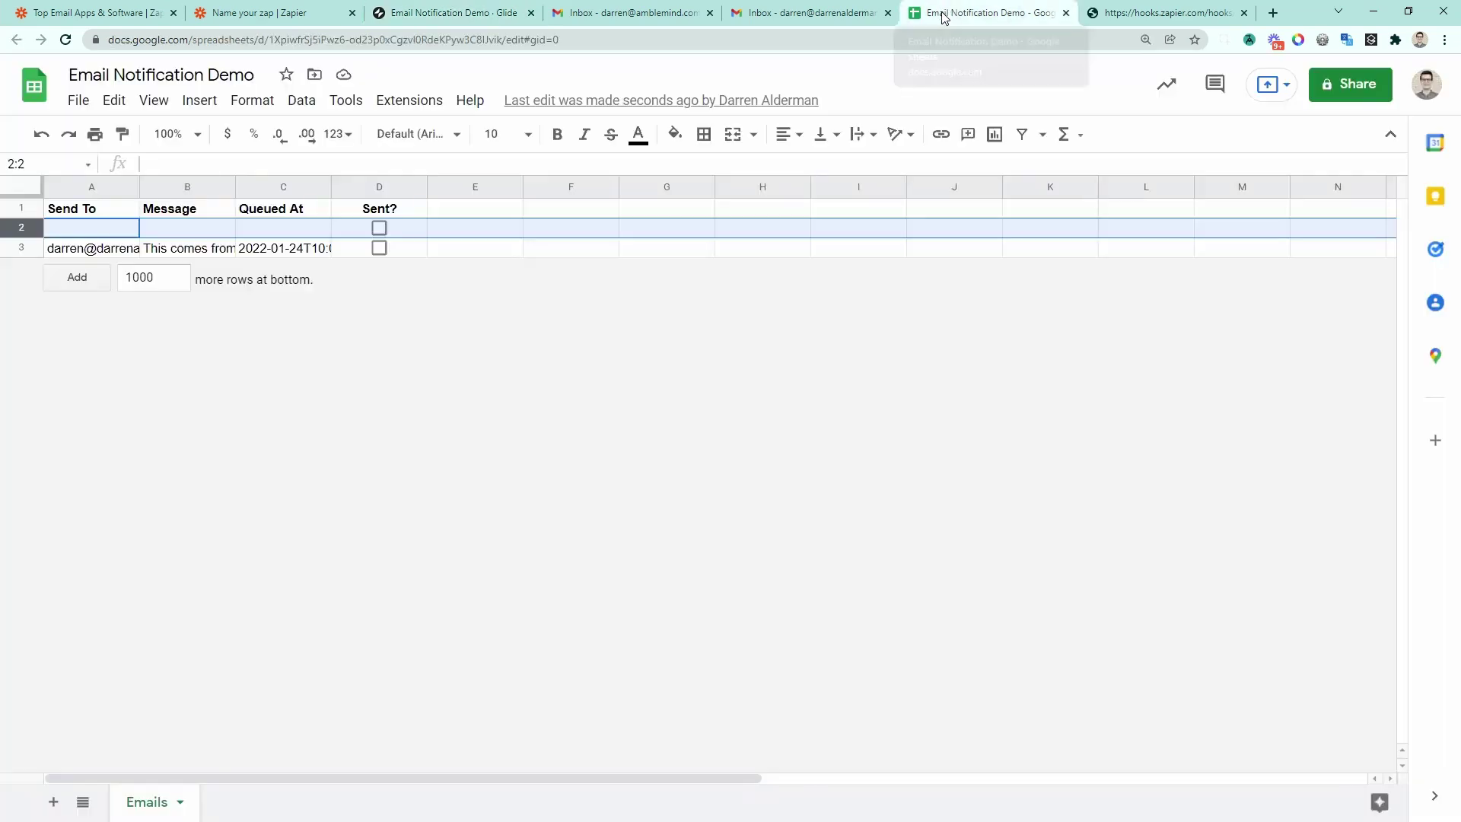
{"action": "left_click_drag", "start_coordinate": [979, 21], "coordinate": [631, 15]}
{"action": "left_click", "coordinate": [131, 250]}
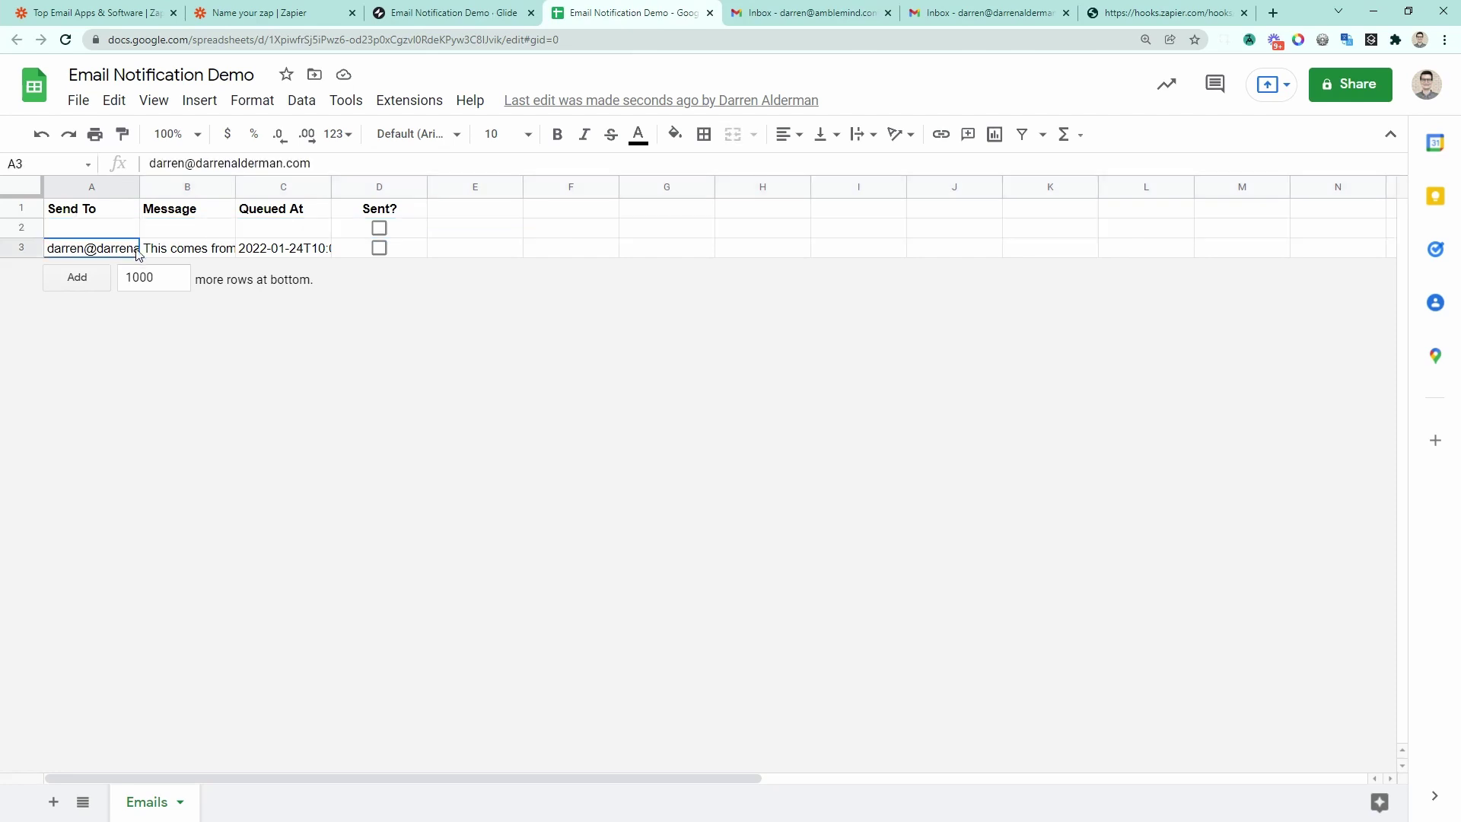
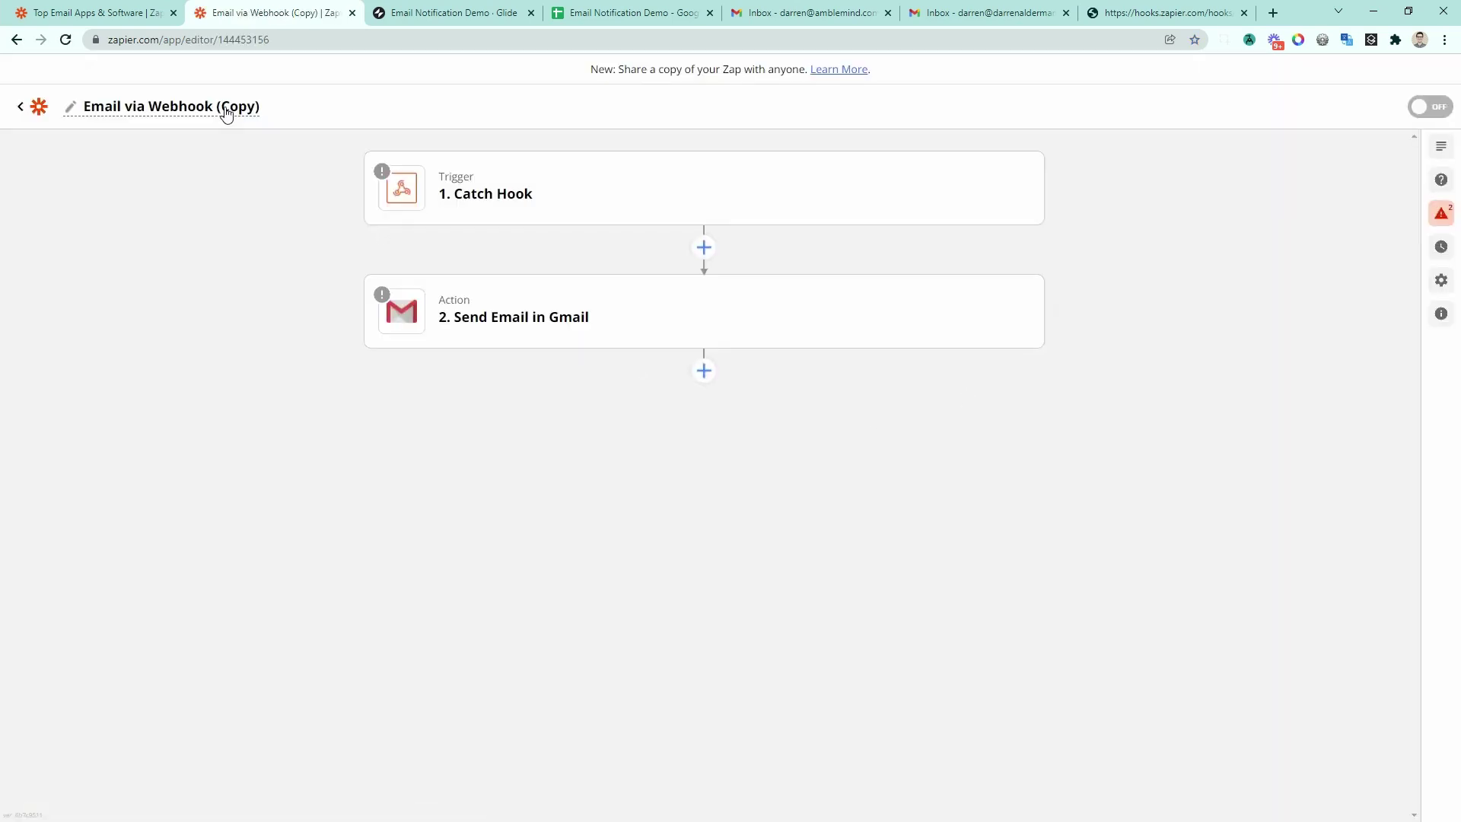
Step: Rename the copied zap to 'Email via Google Sheets'
{"action": "left_click", "coordinate": [223, 107]}
{"action": "left_click_drag", "start_coordinate": [264, 114], "coordinate": [145, 122]}
{"action": "type", "text": "Google Sheets"}
{"action": "key", "text": "Return"}
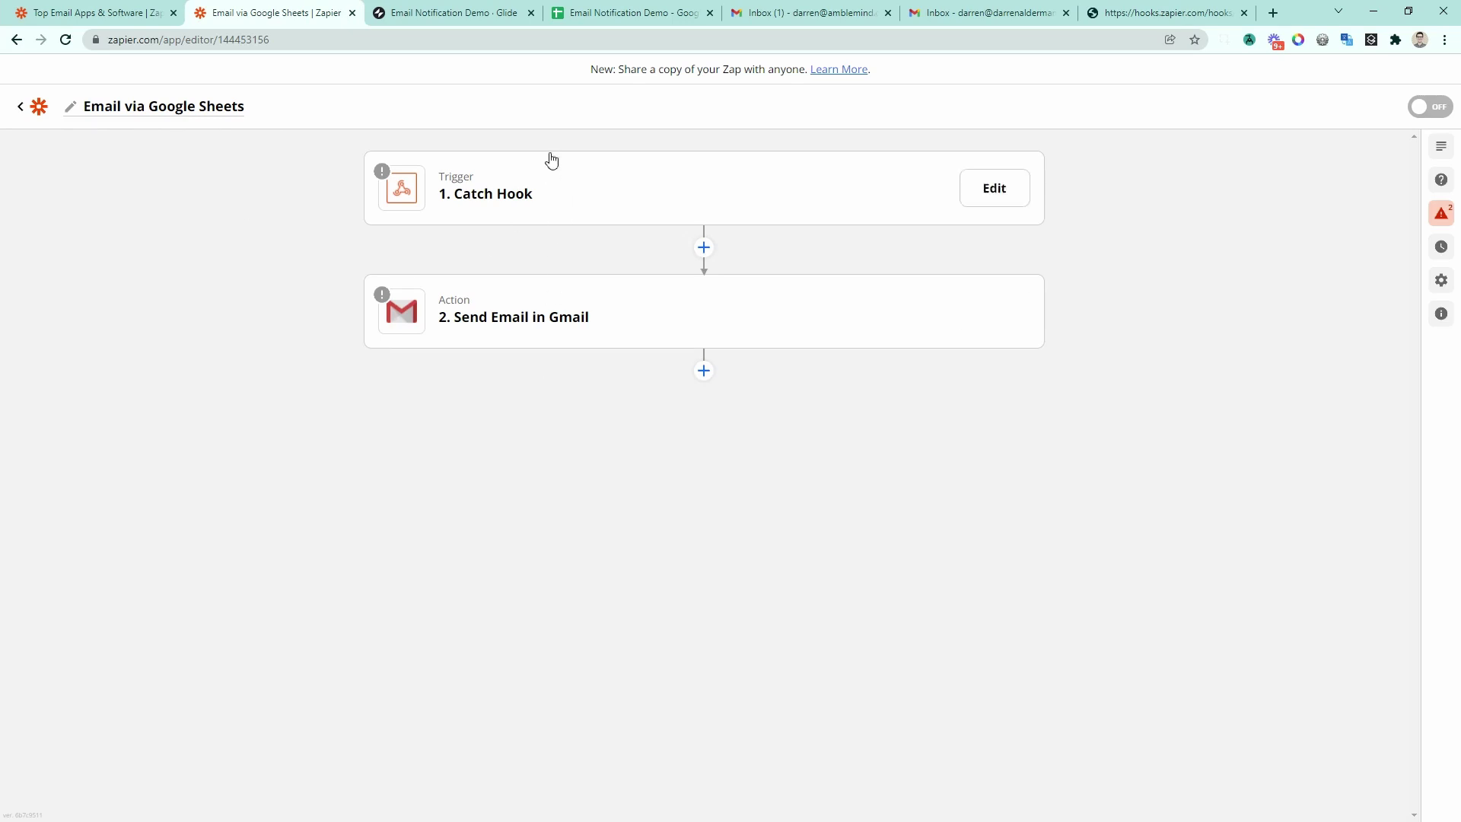
Step: Change the trigger app to Google Sheets with the New Spreadsheet Row event
{"action": "left_click", "coordinate": [478, 175]}
{"action": "left_click", "coordinate": [494, 245]}
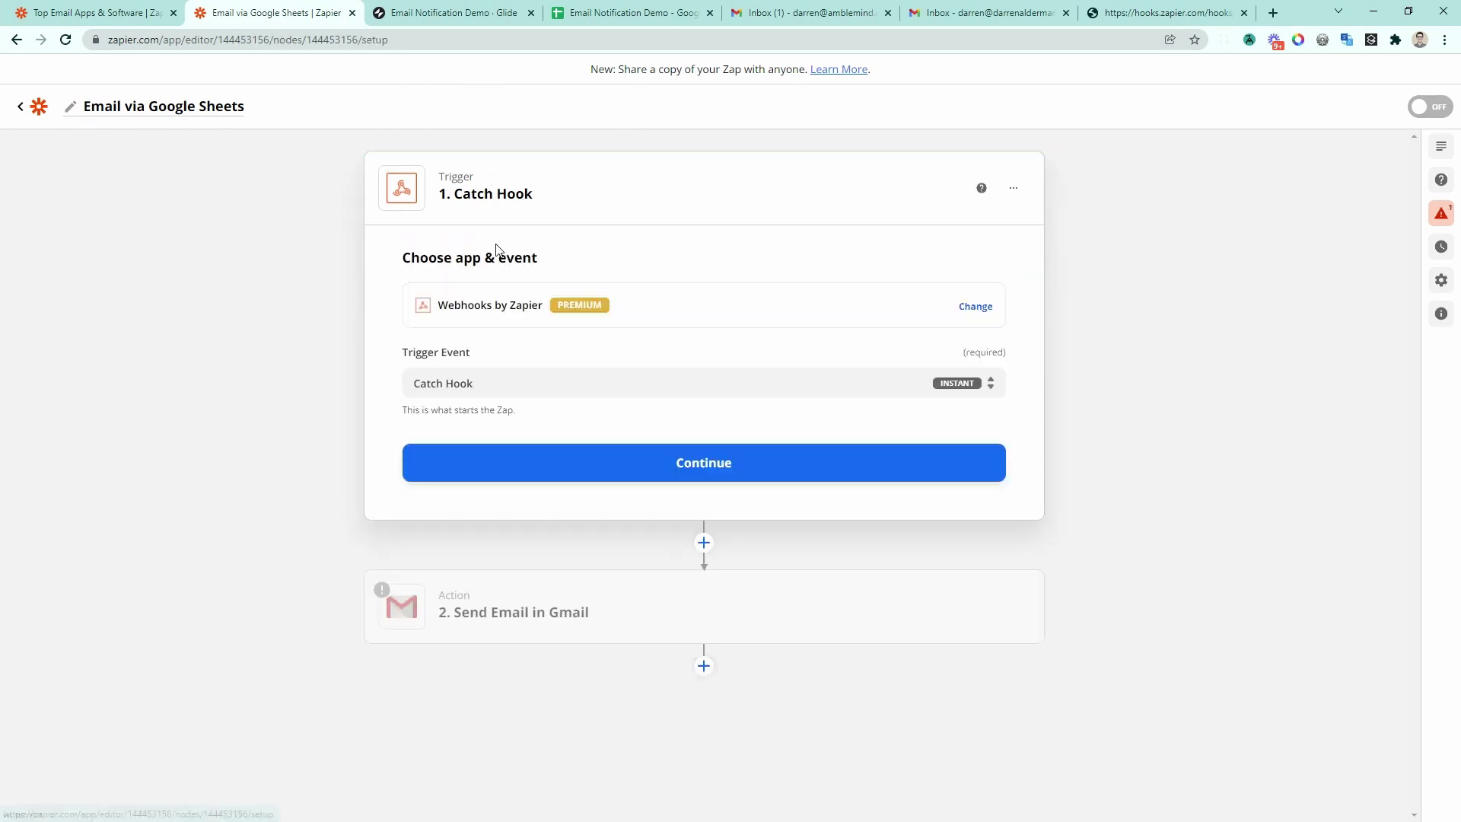
{"action": "left_click", "coordinate": [523, 316]}
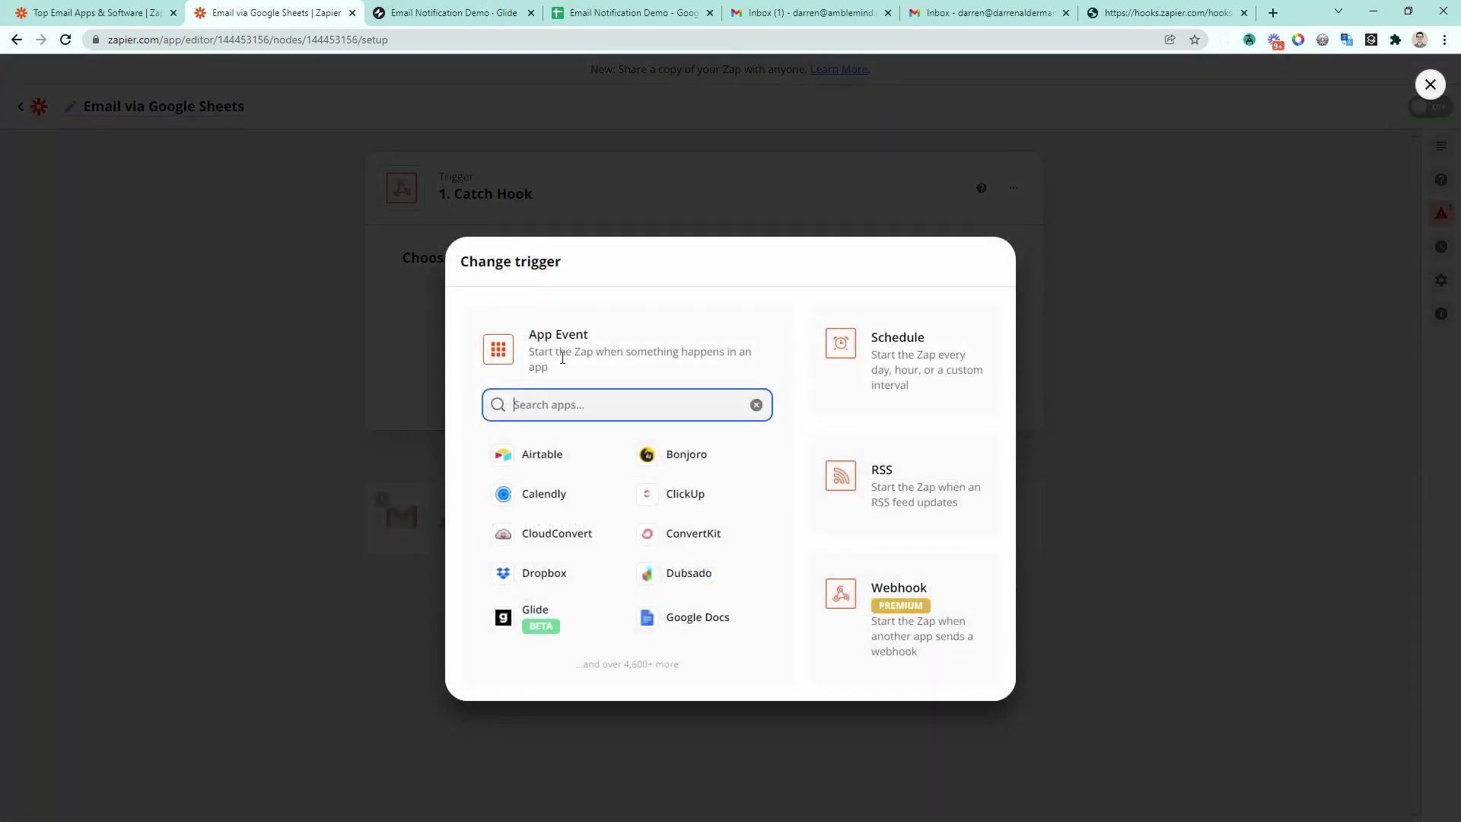
{"action": "type", "text": "goo"}
{"action": "key", "text": "Return"}
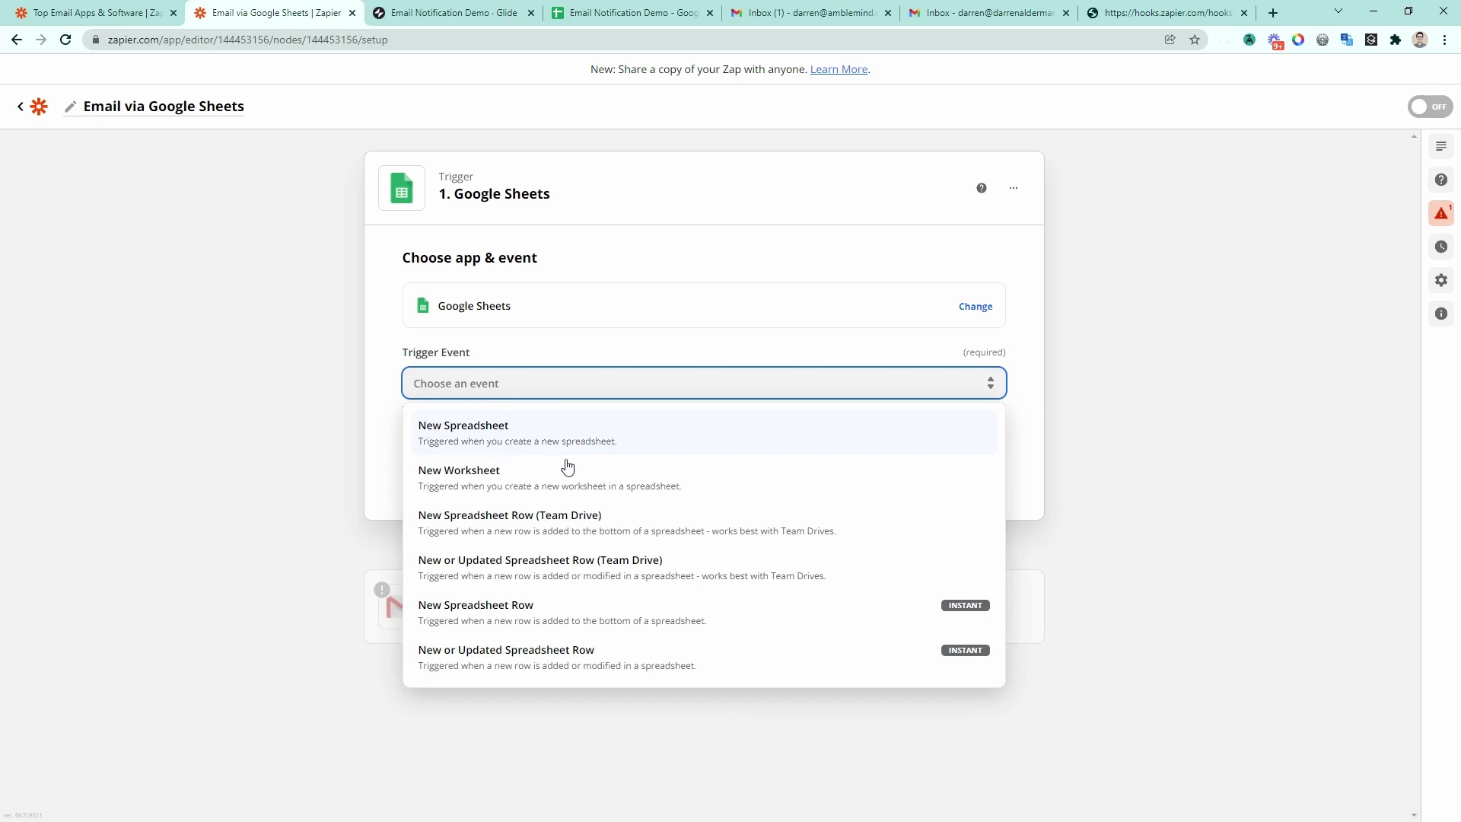
{"action": "left_click", "coordinate": [605, 623]}
Step: Point the trigger at the Emails worksheet of the Email Notification Demo spreadsheet
{"action": "left_click", "coordinate": [508, 478]}
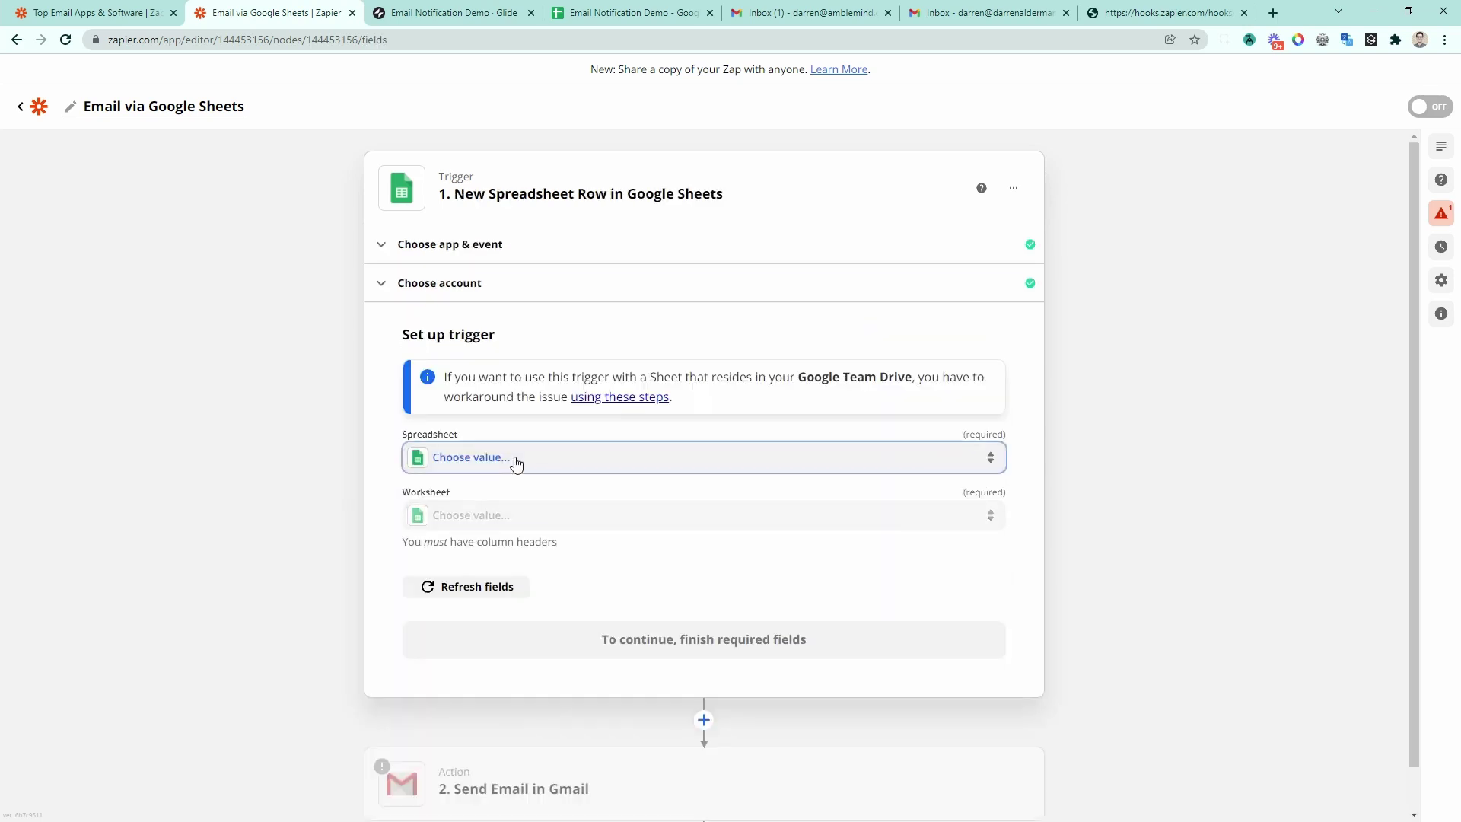
{"action": "left_click", "coordinate": [503, 454]}
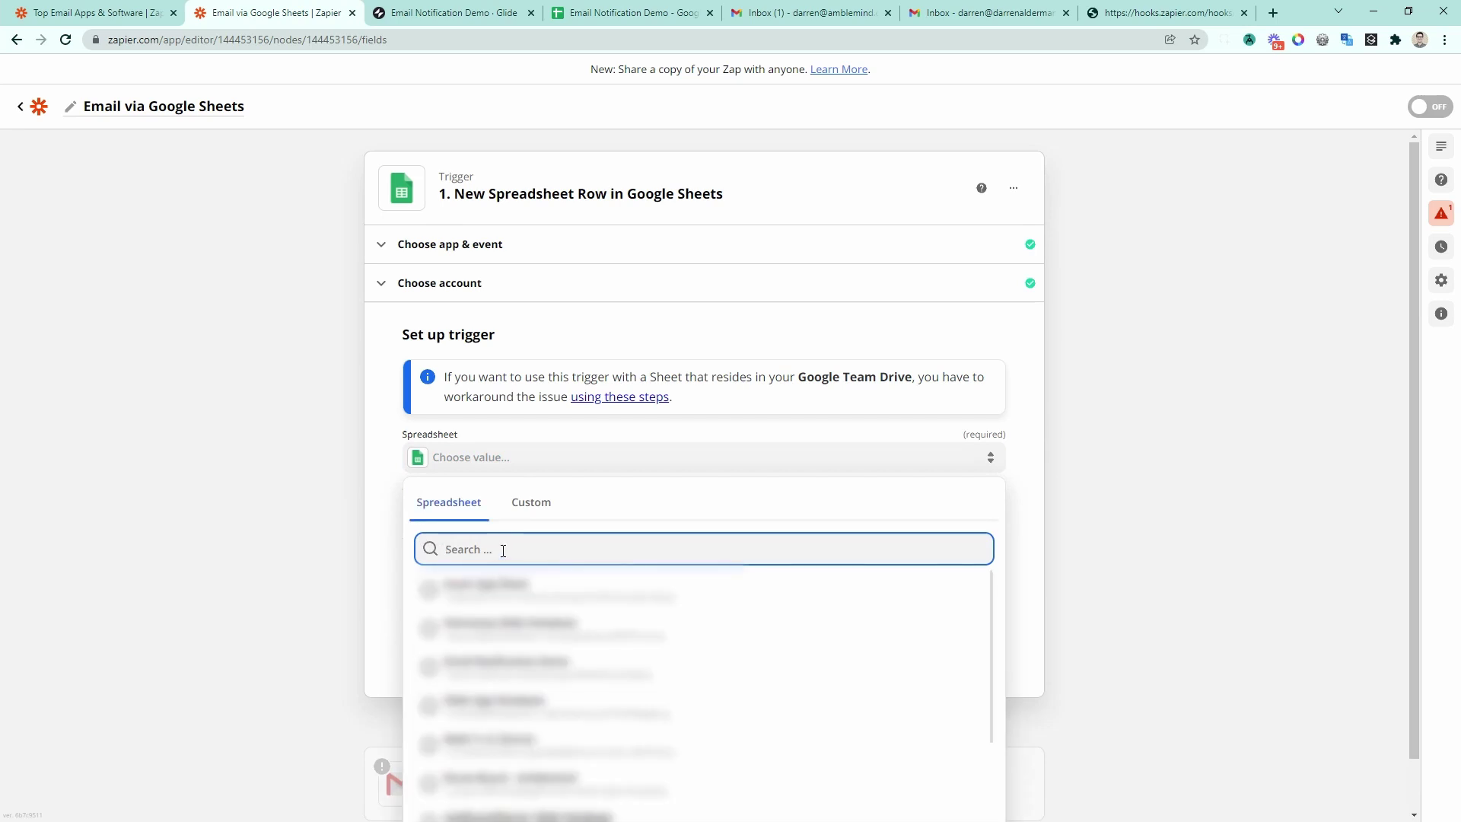
{"action": "type", "text": "email"}
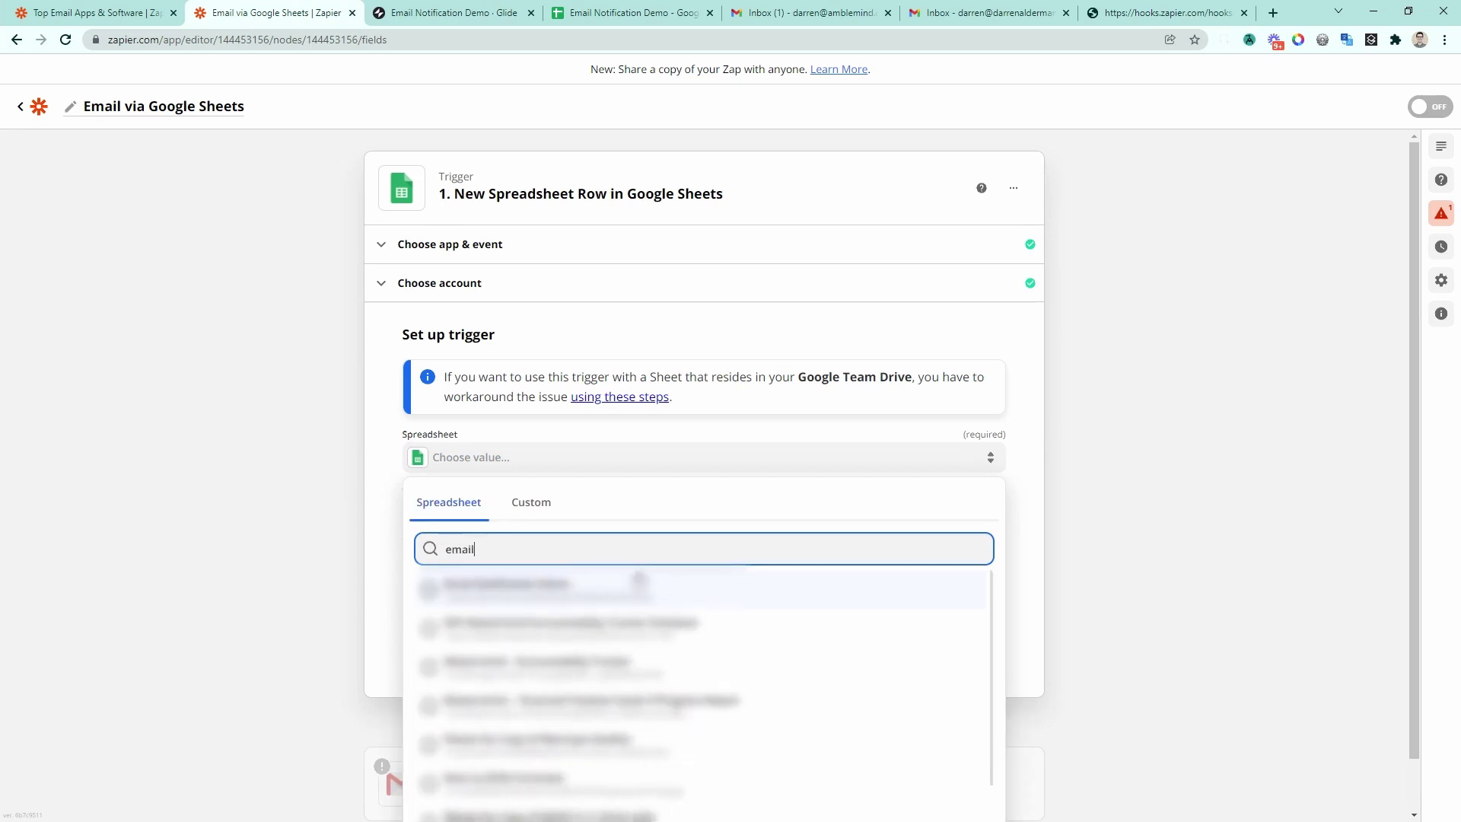
{"action": "left_click", "coordinate": [605, 601]}
{"action": "left_click", "coordinate": [472, 523]}
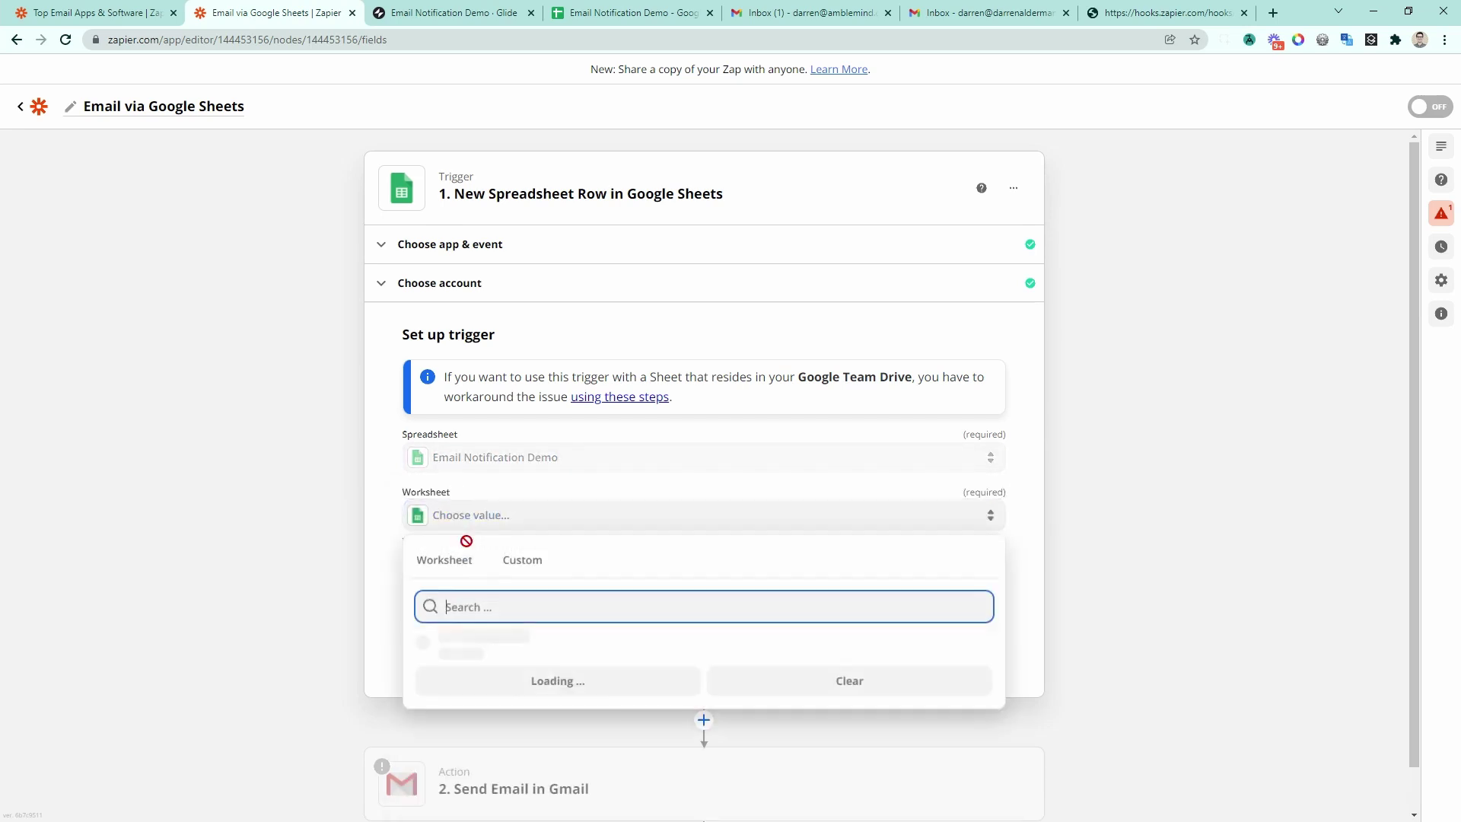
{"action": "left_click", "coordinate": [482, 647]}
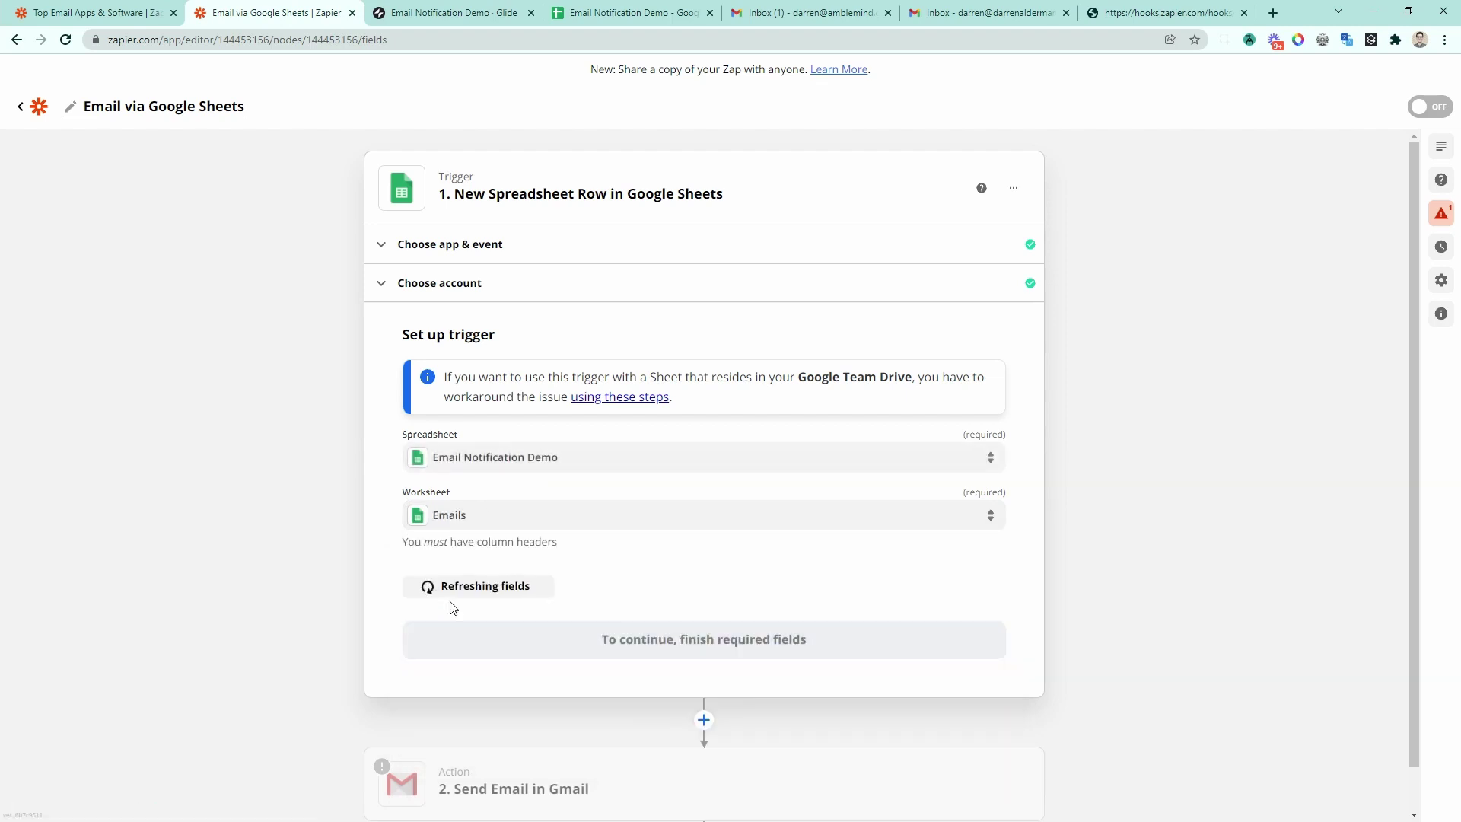
Step: Test the trigger to fetch a sample row and continue to the Gmail step
{"action": "left_click", "coordinate": [639, 645]}
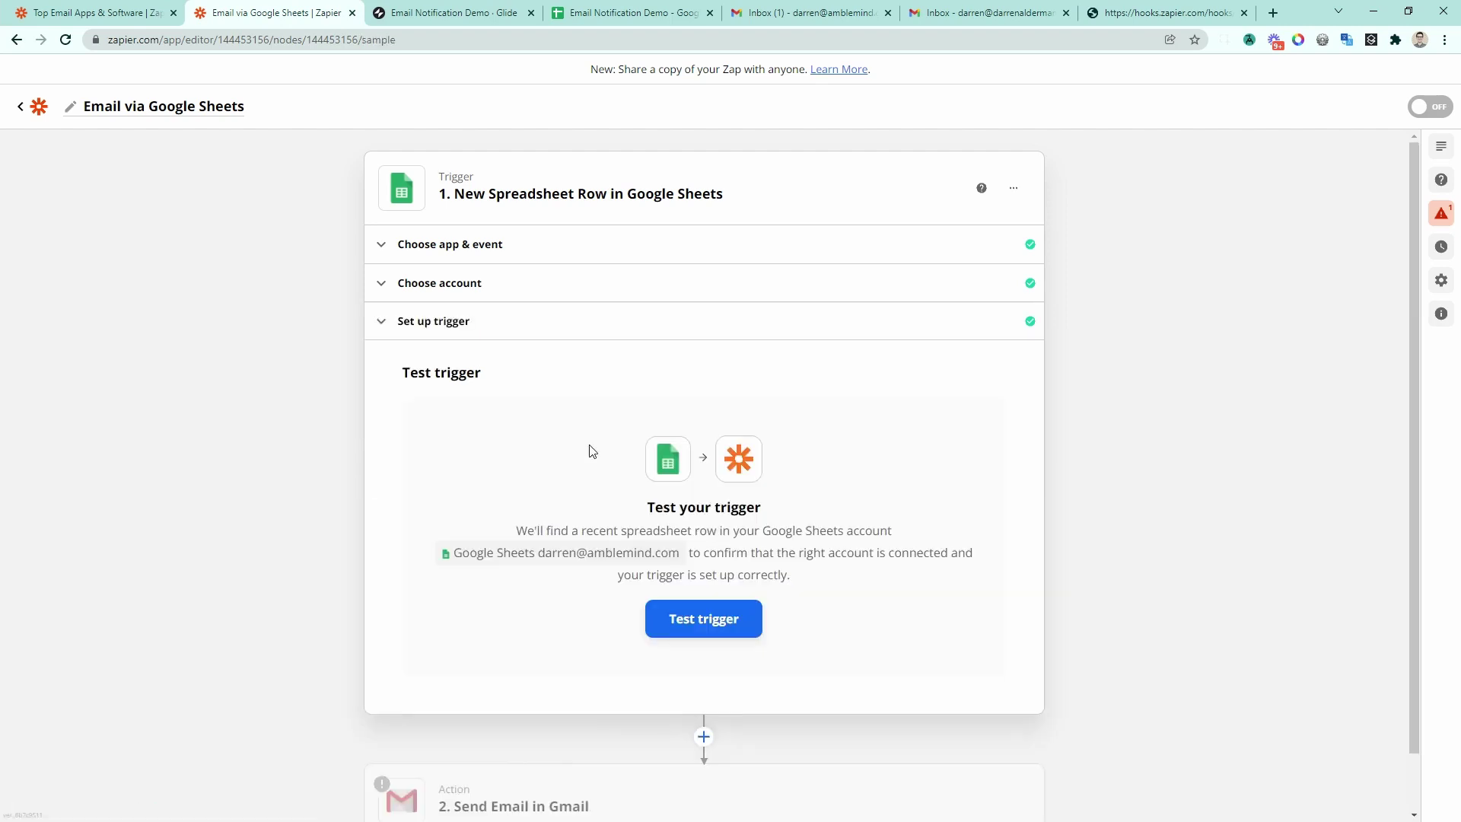
{"action": "left_click", "coordinate": [706, 630]}
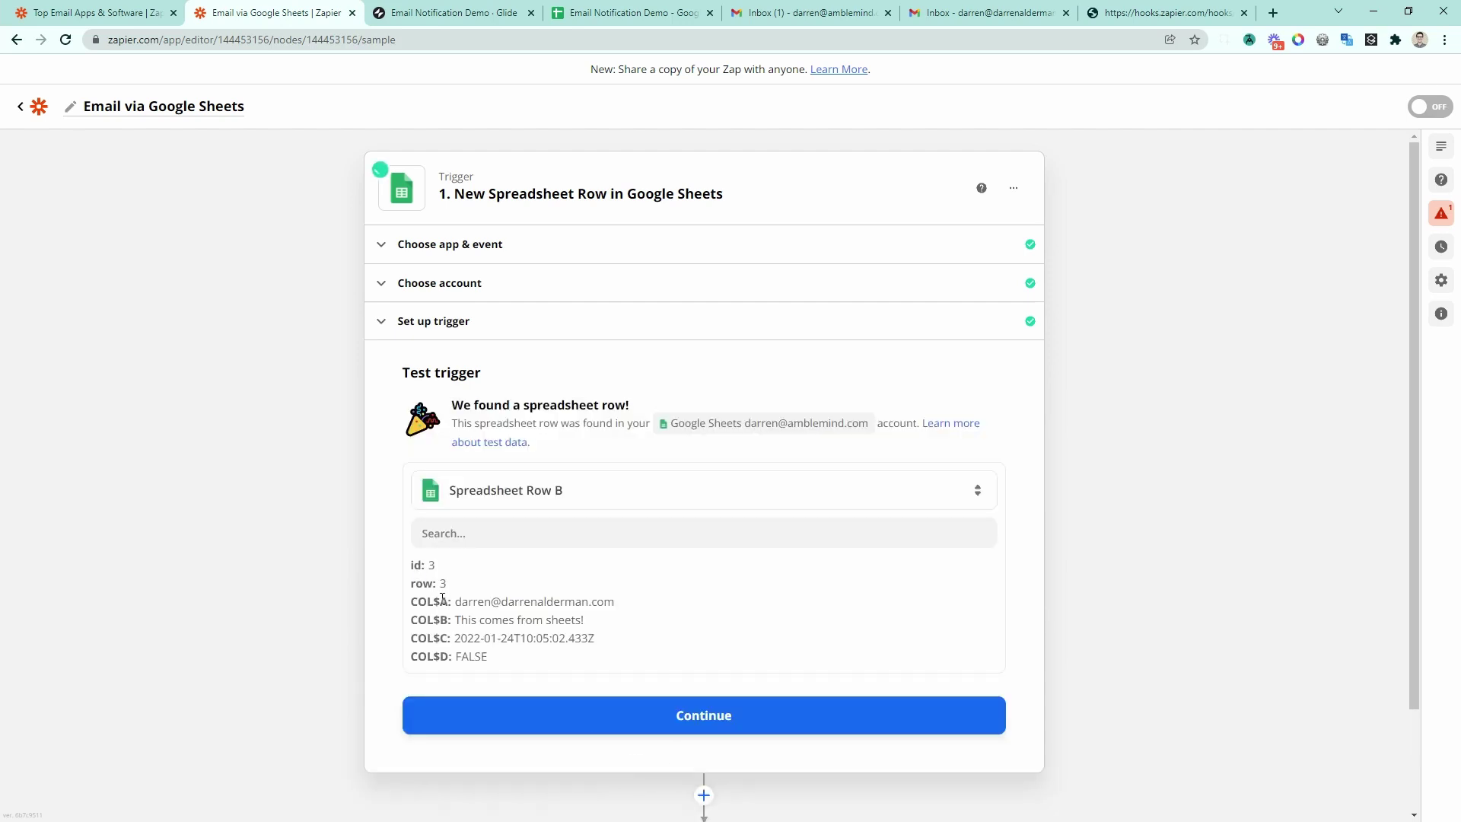
{"action": "left_click_drag", "start_coordinate": [442, 598], "coordinate": [624, 624]}
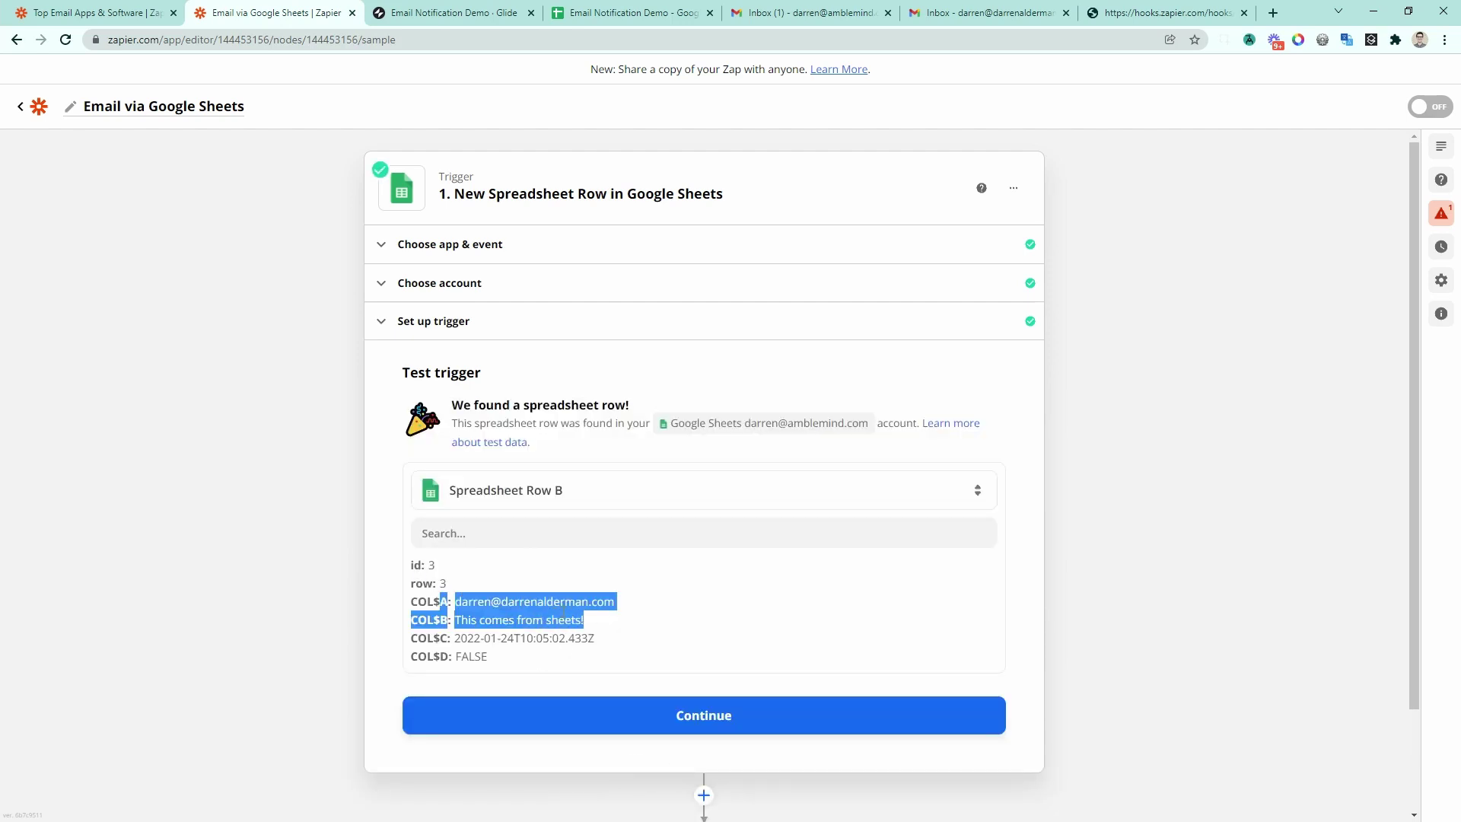
{"action": "left_click", "coordinate": [600, 718]}
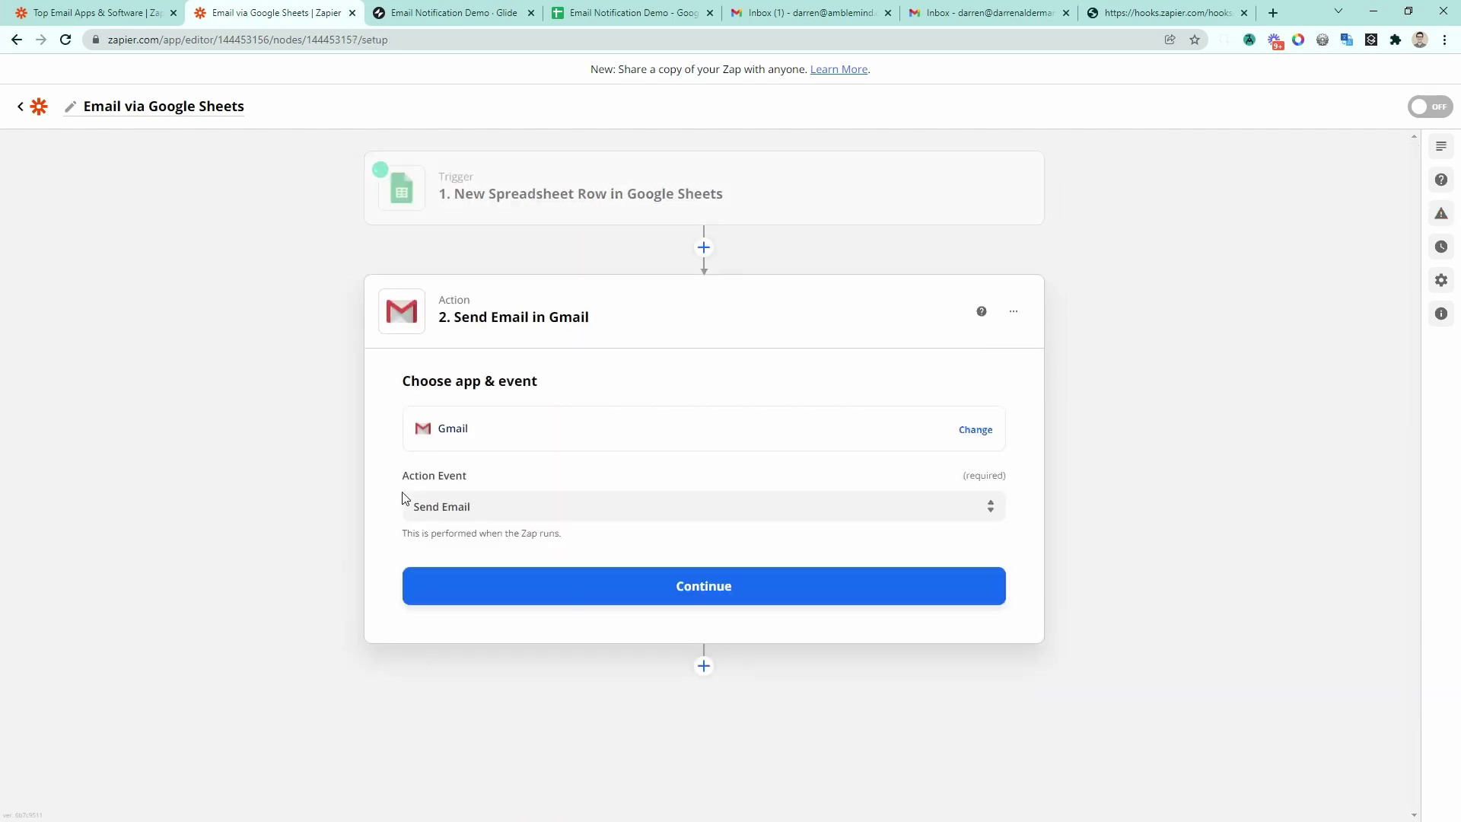
Step: Keep the Gmail account and replace the To recipient with the row's Send To address
{"action": "left_click", "coordinate": [578, 607]}
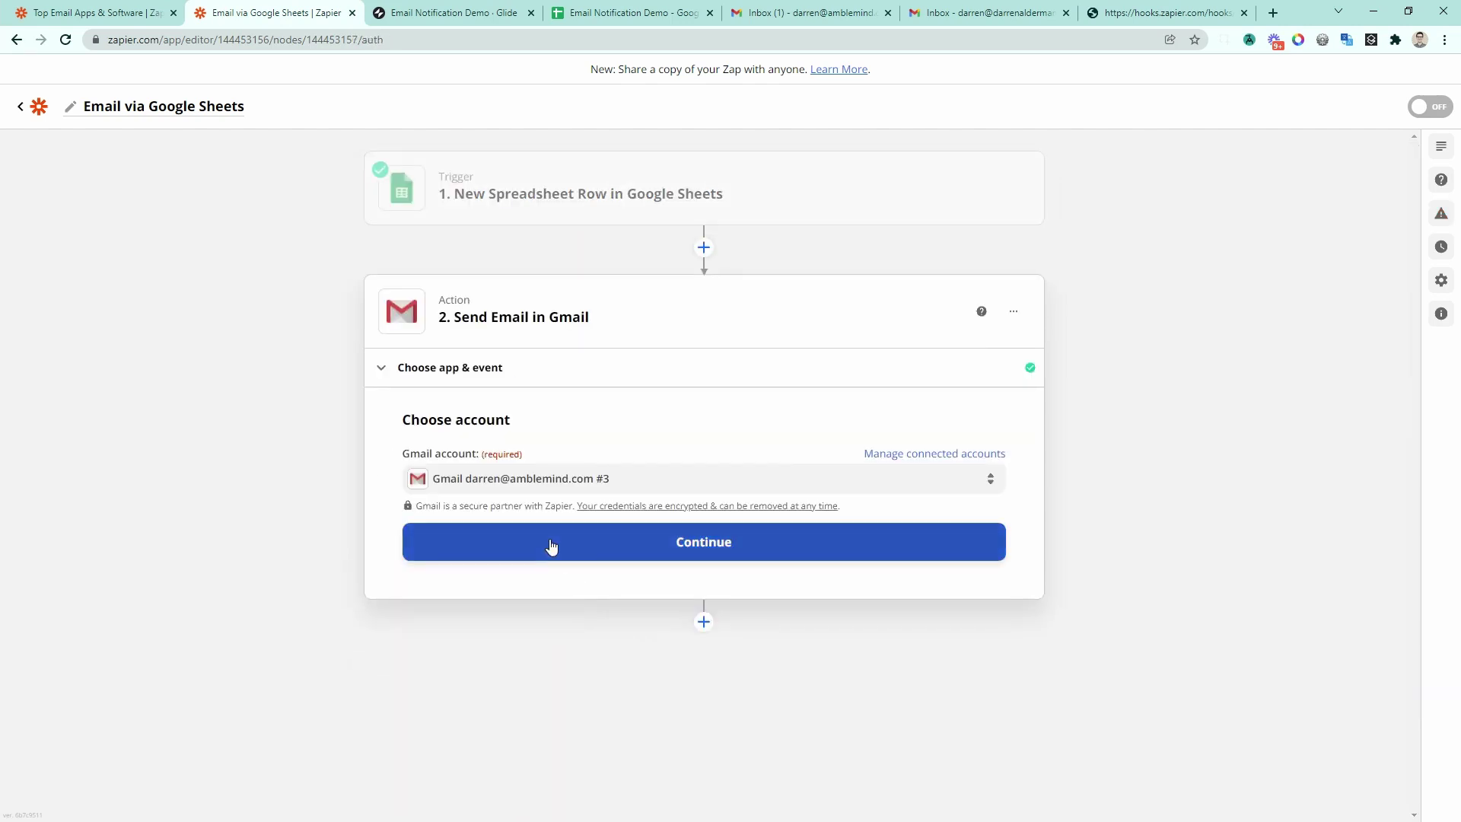
{"action": "left_click", "coordinate": [548, 544]}
{"action": "left_click", "coordinate": [590, 362]}
{"action": "key", "text": "BackSpace"}
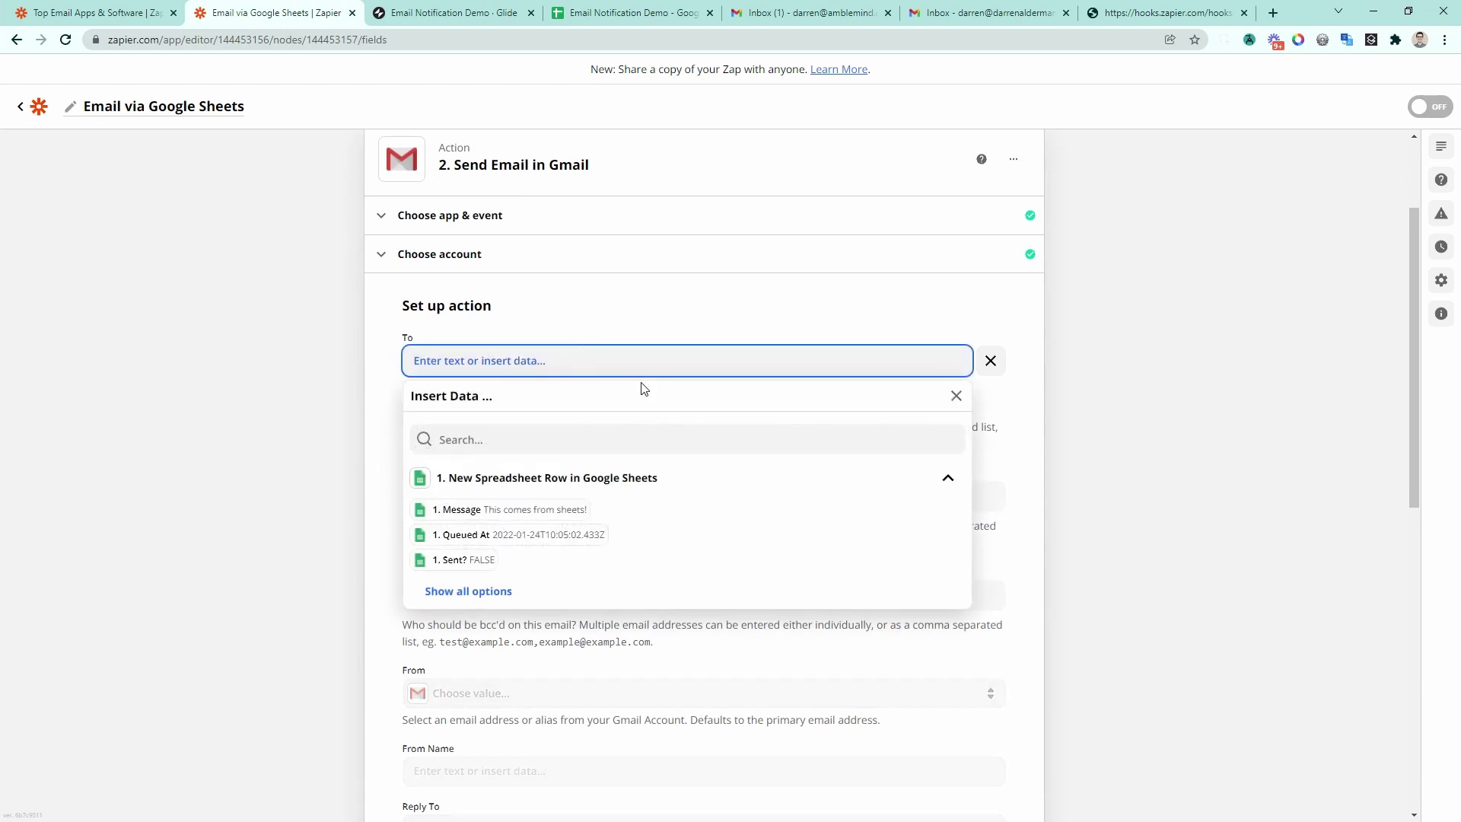
{"action": "left_click", "coordinate": [470, 593]}
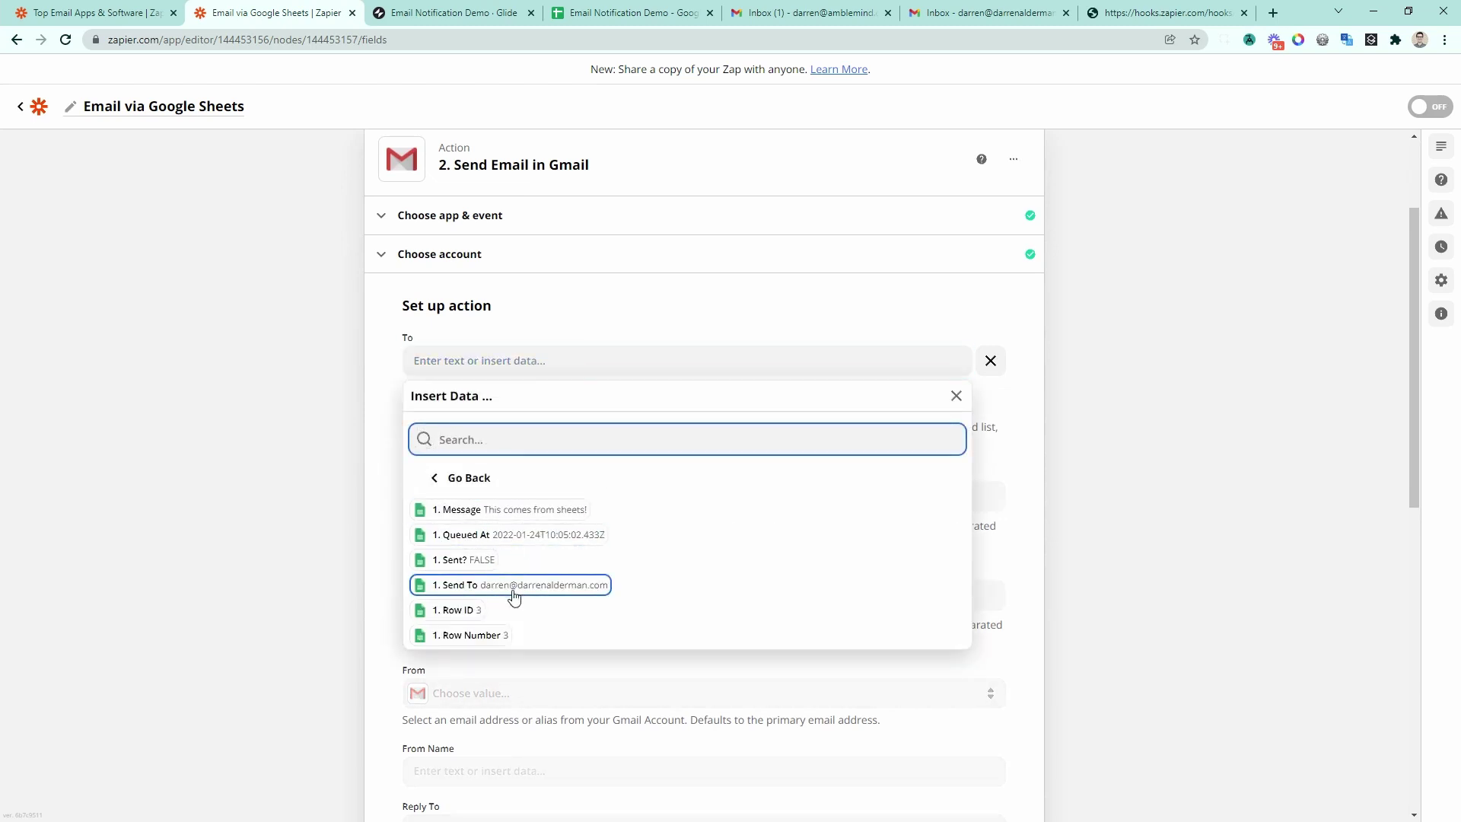
{"action": "left_click", "coordinate": [545, 600]}
Step: Leave the subject as is and replace the email body with the row's Message
{"action": "scroll", "coordinate": [526, 607], "scroll_direction": "down", "scroll_amount": 7}
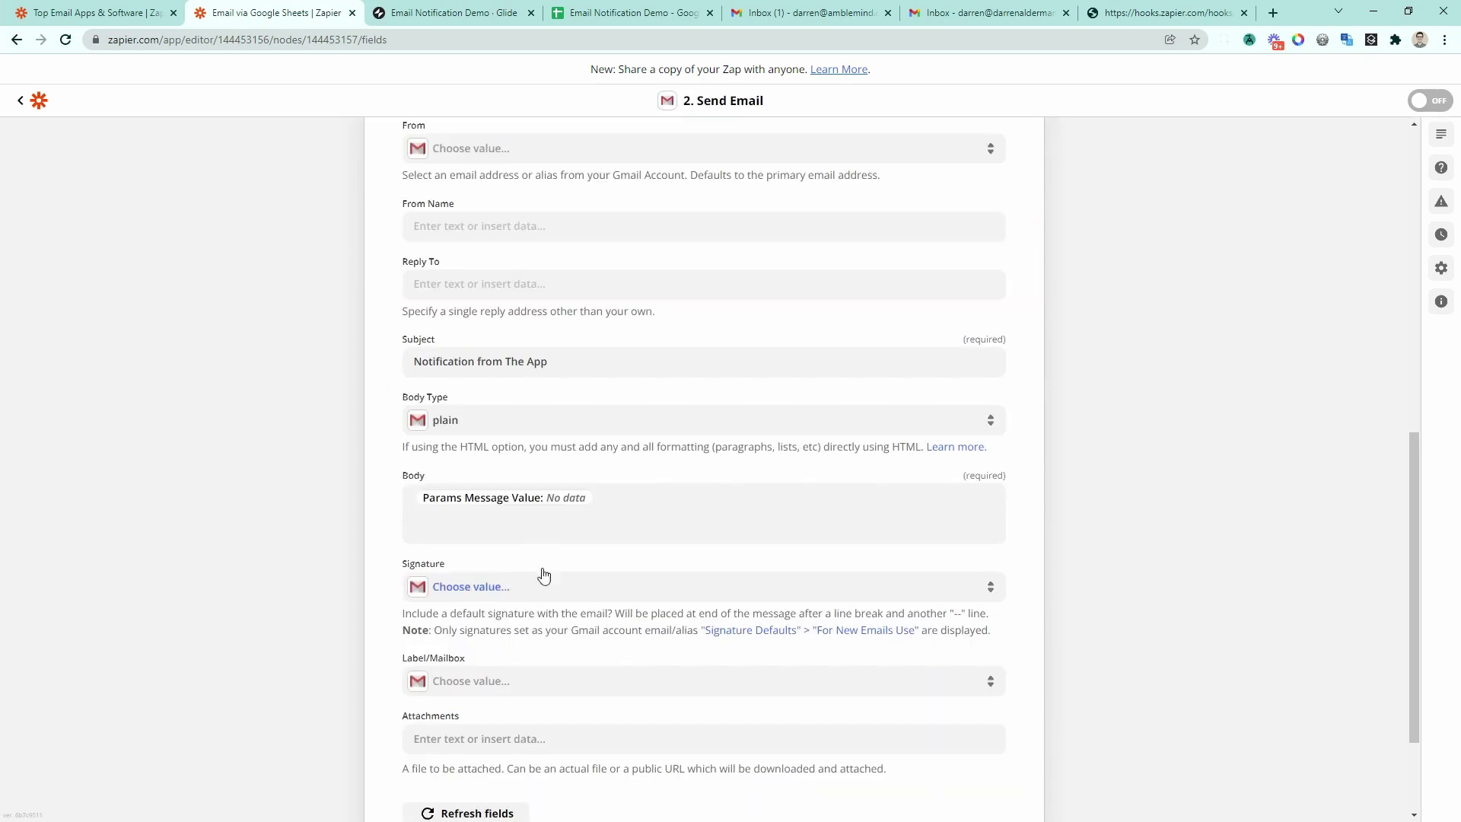
{"action": "left_click_drag", "start_coordinate": [414, 364], "coordinate": [631, 392]}
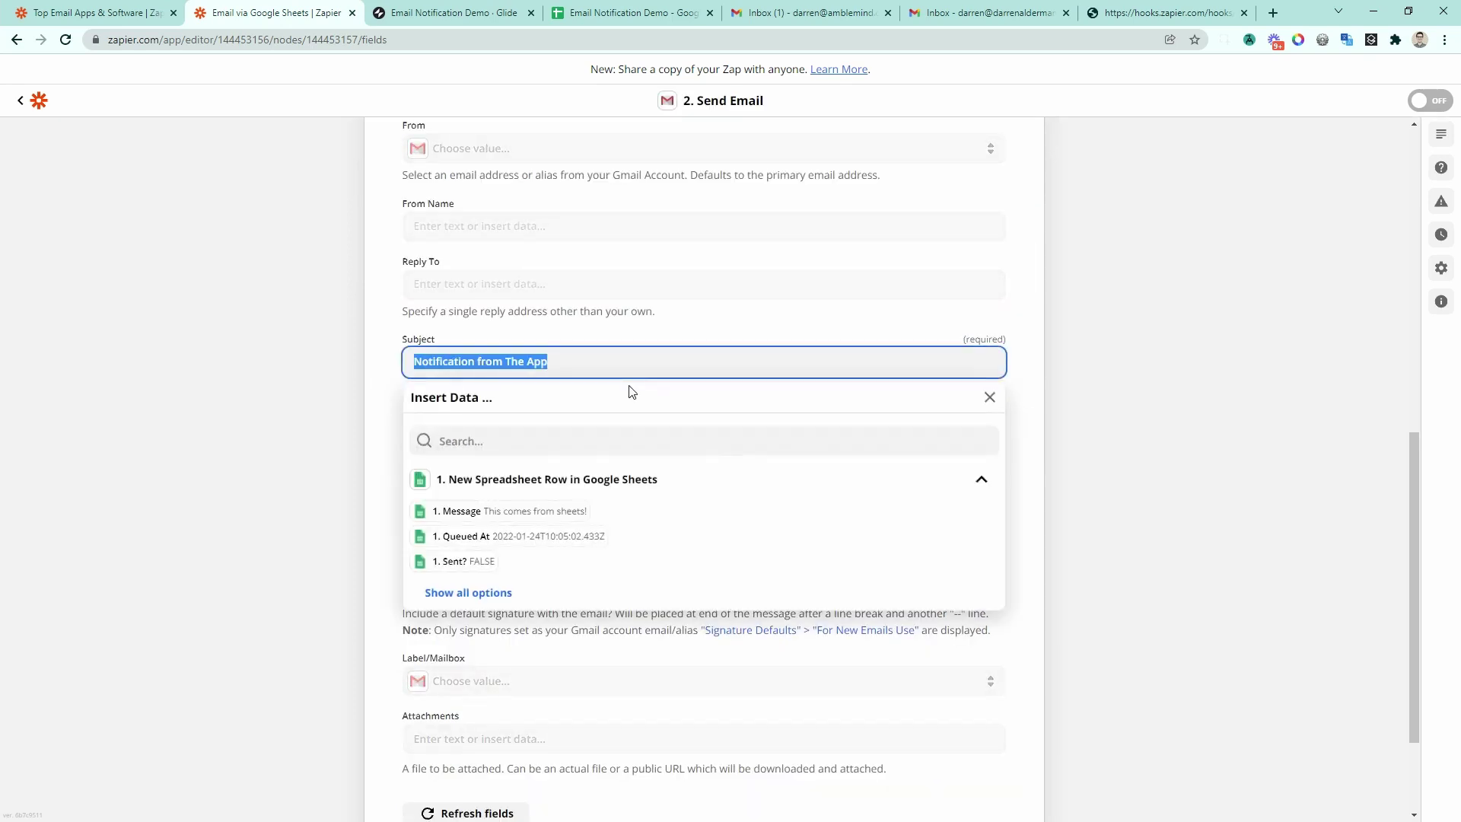
{"action": "left_click", "coordinate": [379, 444]}
{"action": "left_click", "coordinate": [627, 506]}
{"action": "key", "text": "BackSpace"}
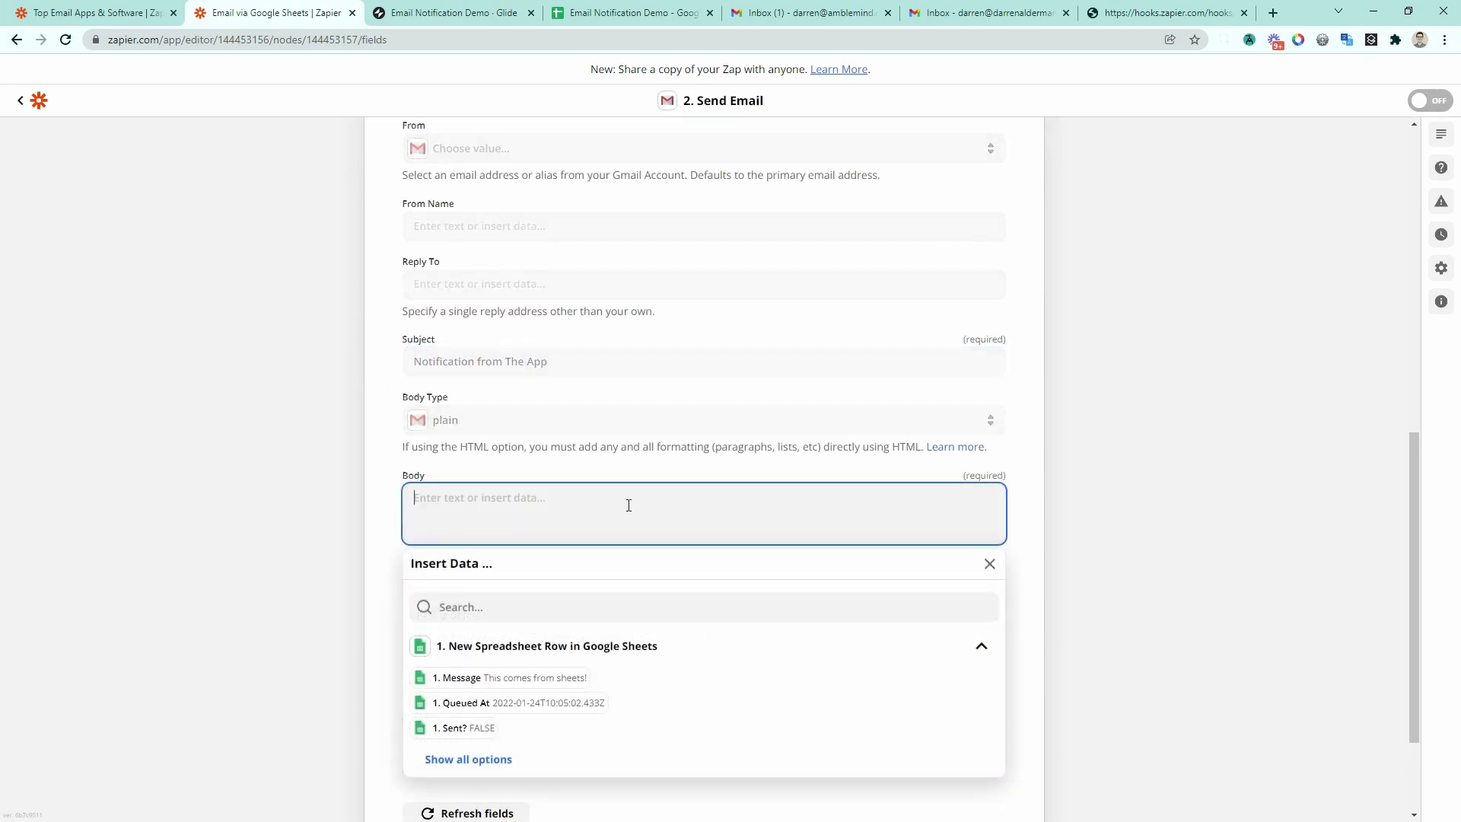
{"action": "left_click", "coordinate": [522, 681]}
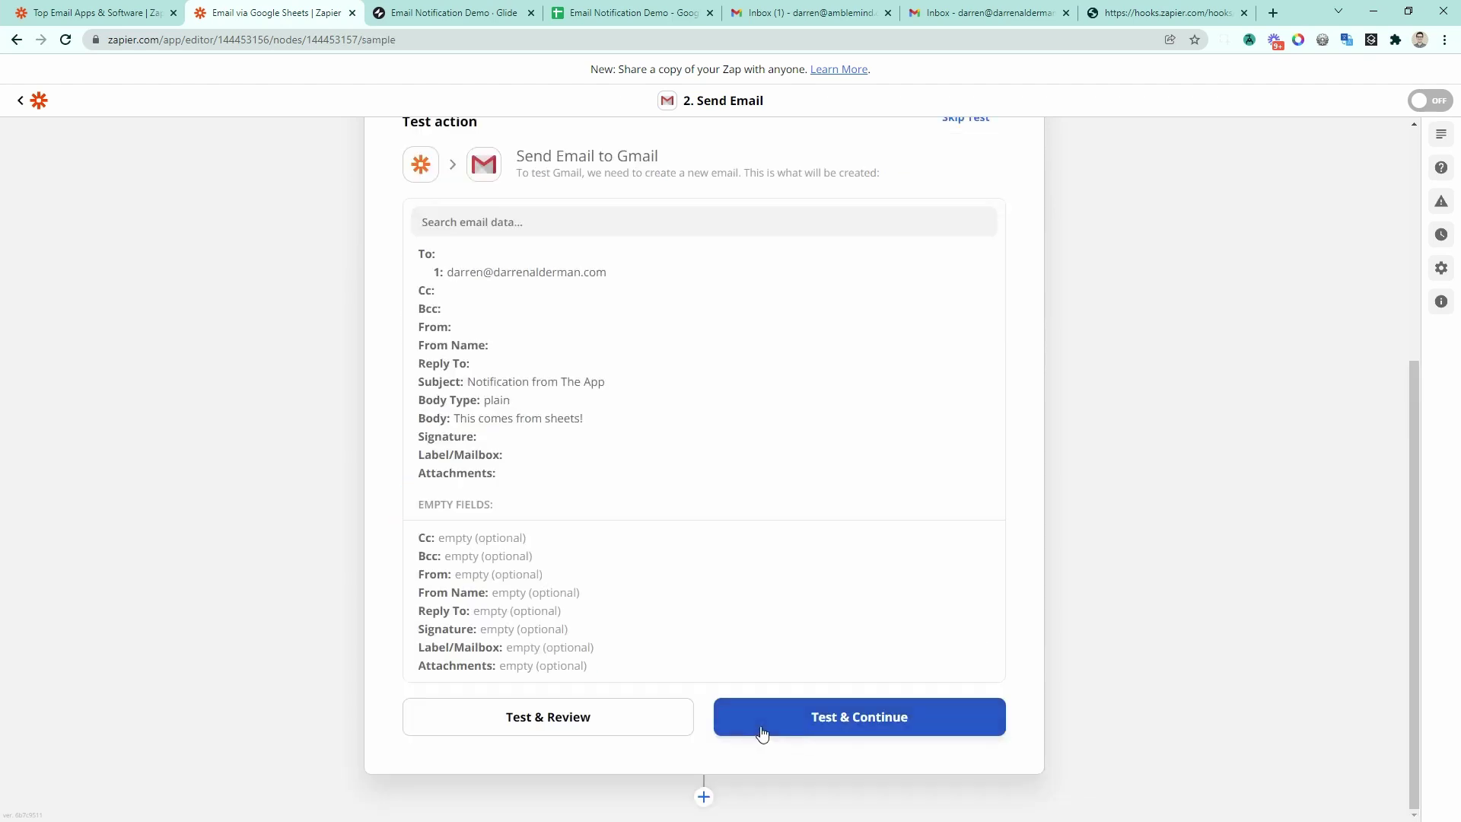
Step: Send a test email, switch the zap on, and go to the Gmail inbox
{"action": "left_click", "coordinate": [760, 732]}
{"action": "left_click", "coordinate": [793, 805]}
{"action": "left_click", "coordinate": [981, 12]}
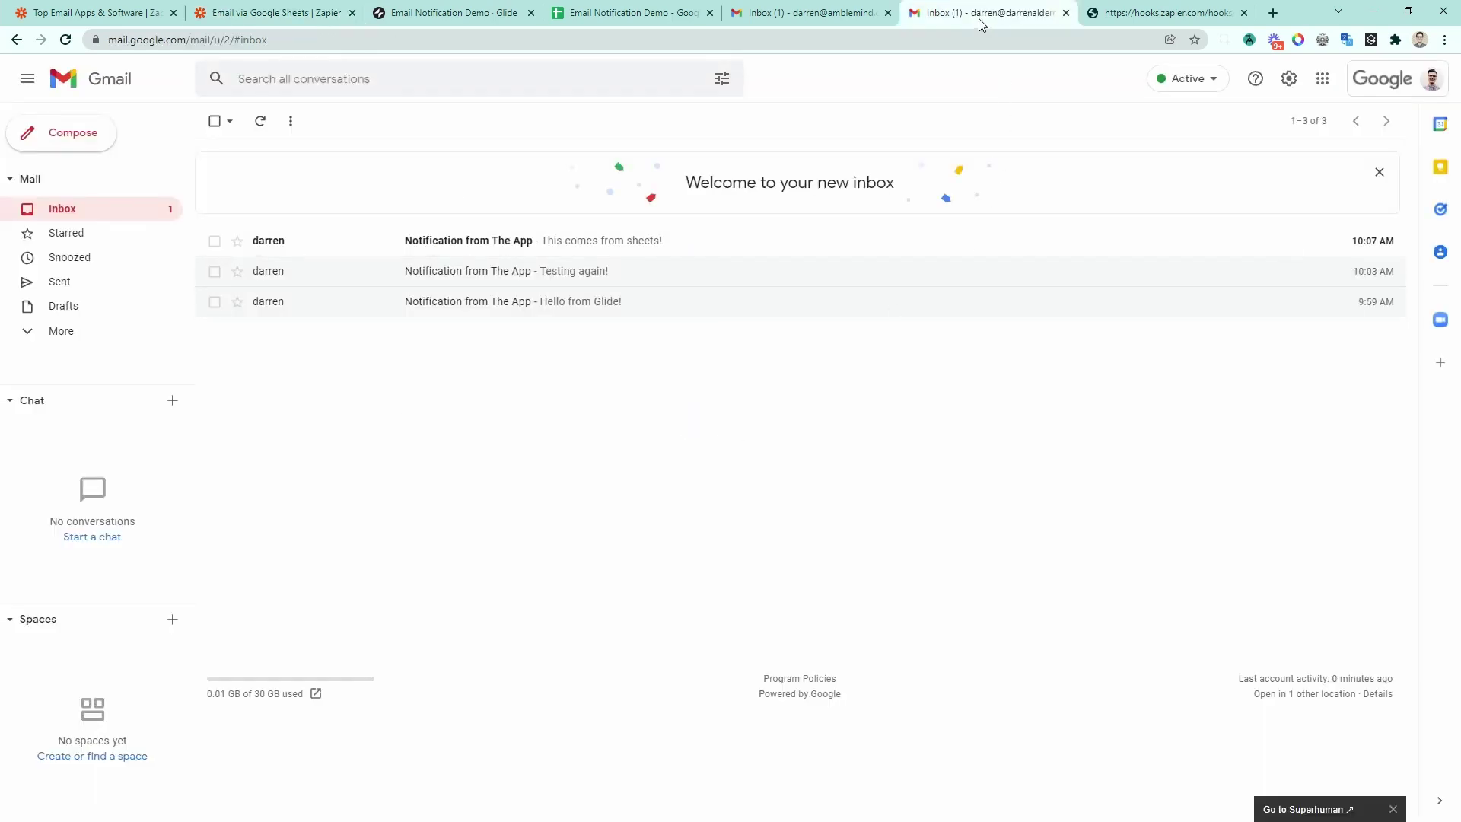
Step: Check the 'This comes from sheets!' email in Gmail, then return to Zapier
{"action": "left_click", "coordinate": [616, 240]}
{"action": "left_click", "coordinate": [214, 122]}
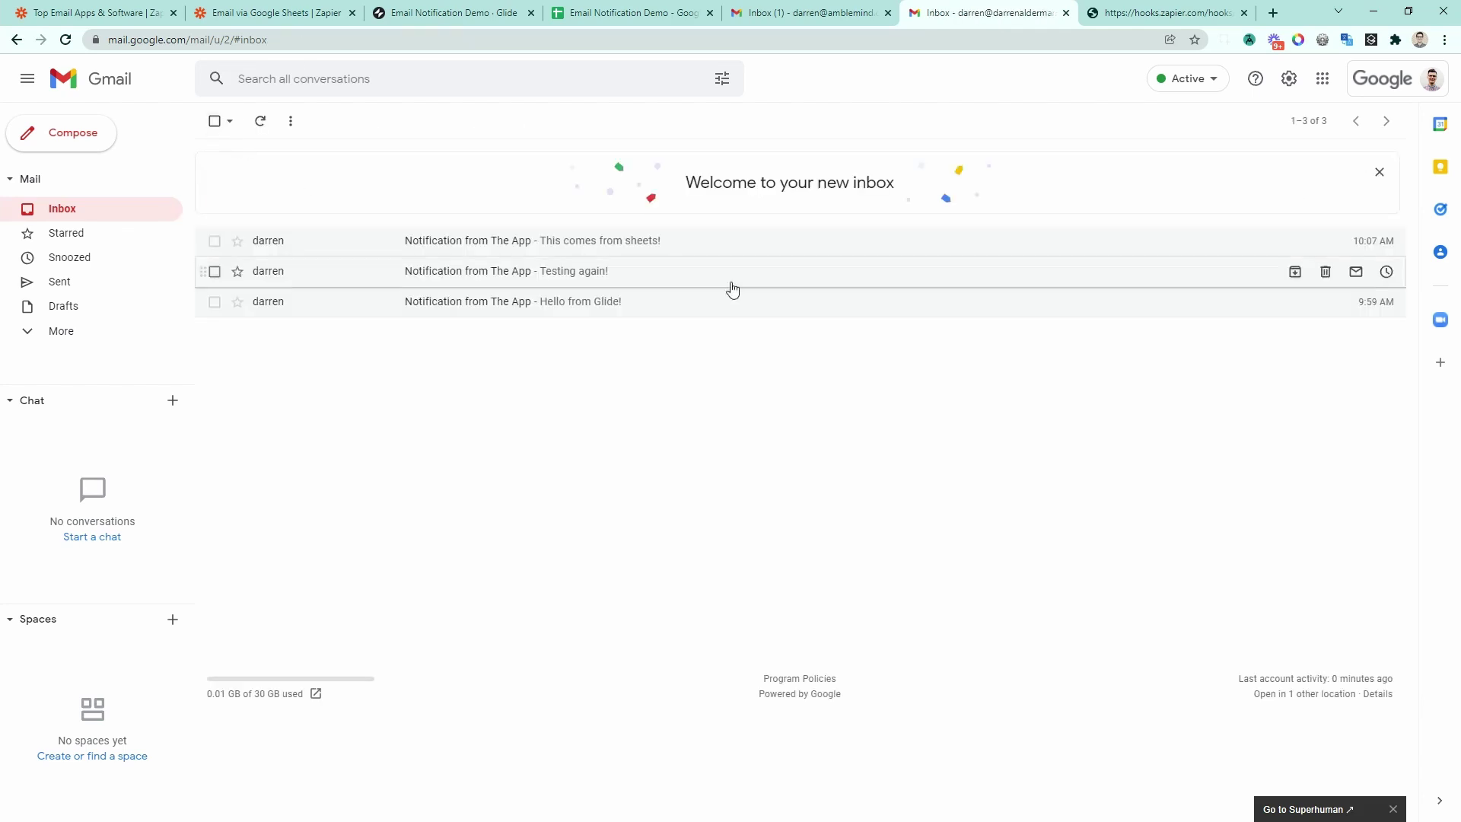
{"action": "key", "text": "ctrl+2"}
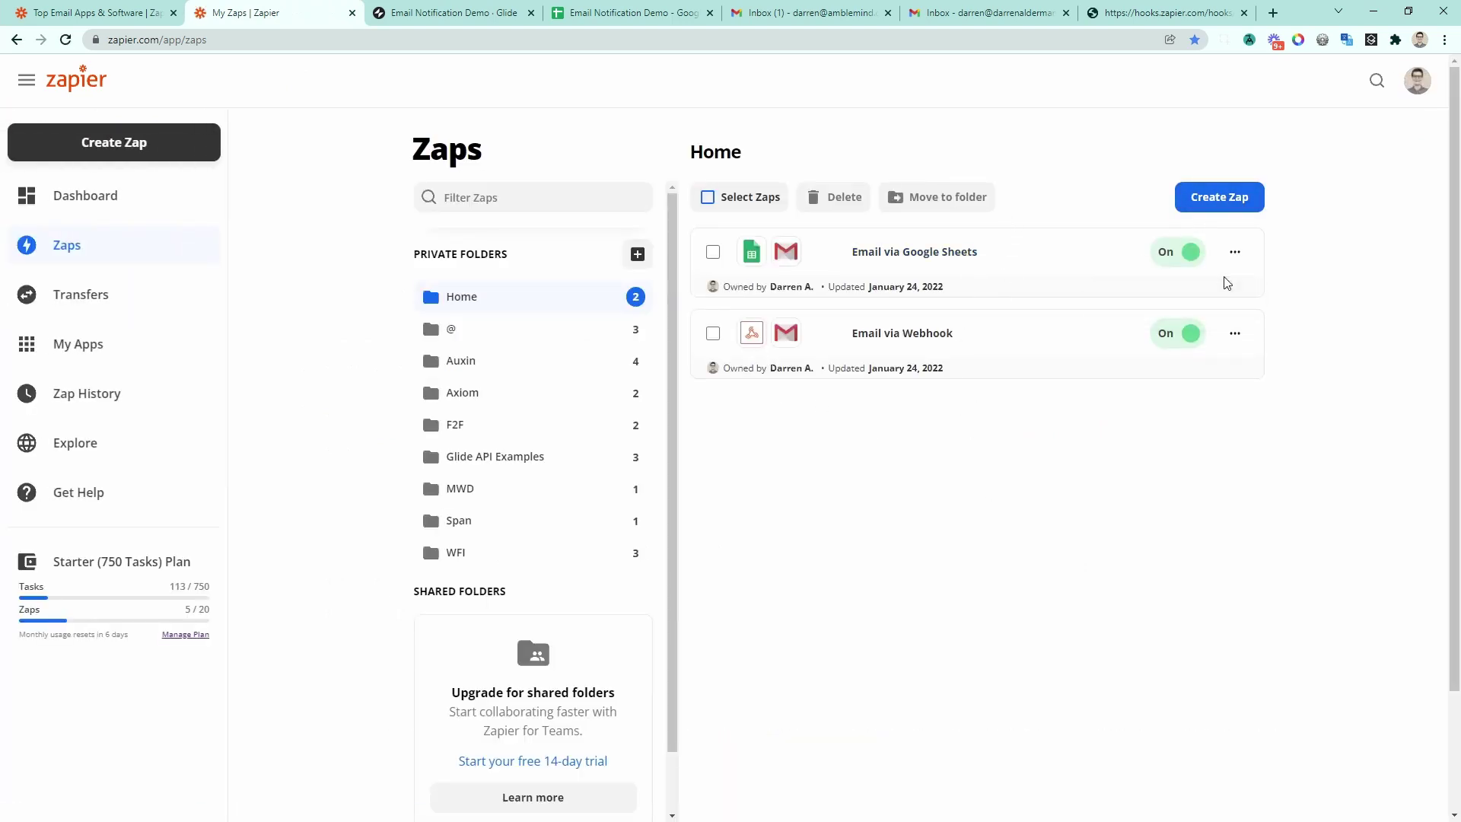
Step: Duplicate the Email via Google Sheets zap and open its copy in the editor
{"action": "left_click", "coordinate": [1234, 252]}
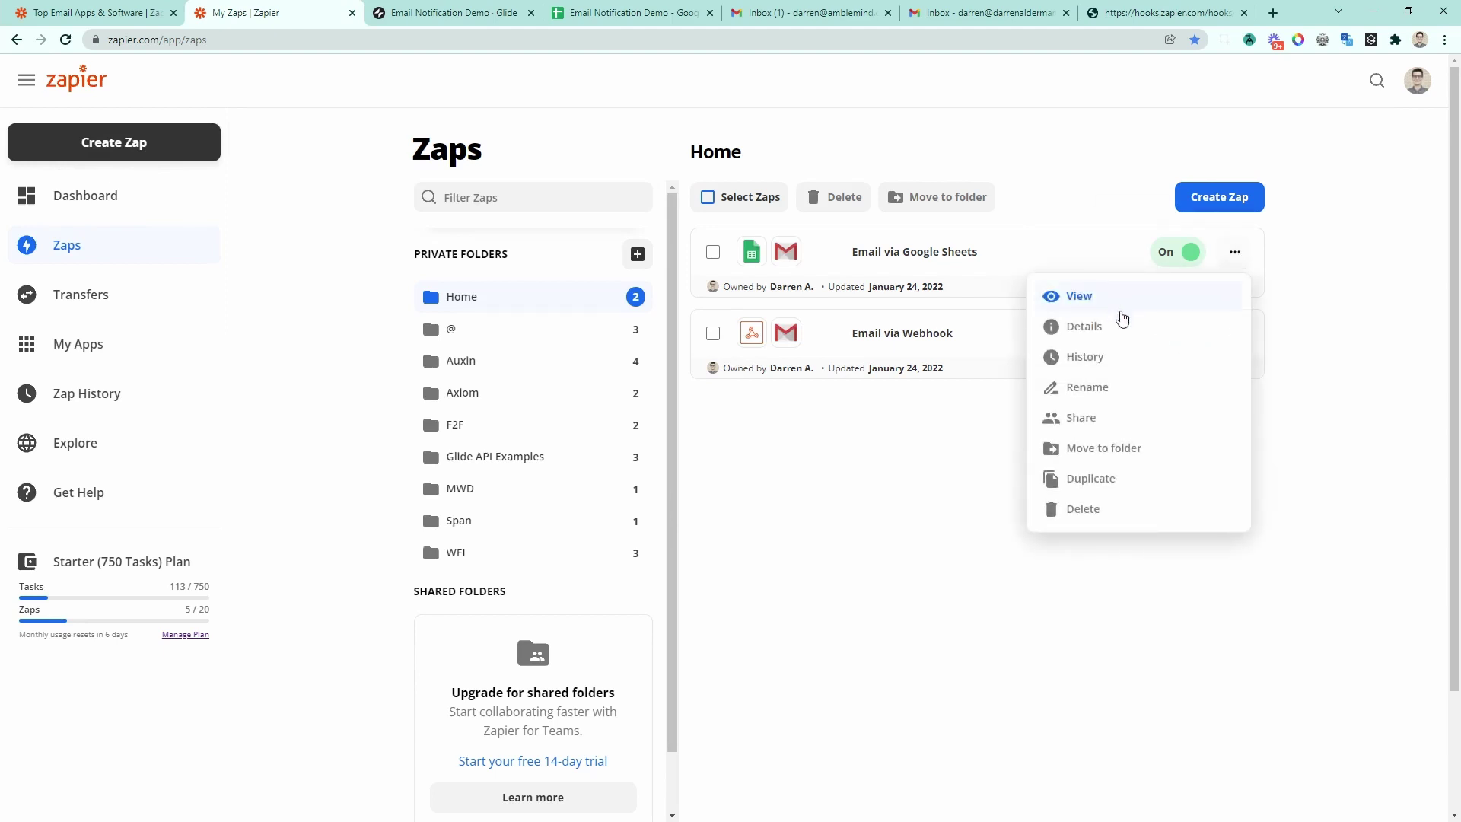
{"action": "left_click", "coordinate": [1110, 482]}
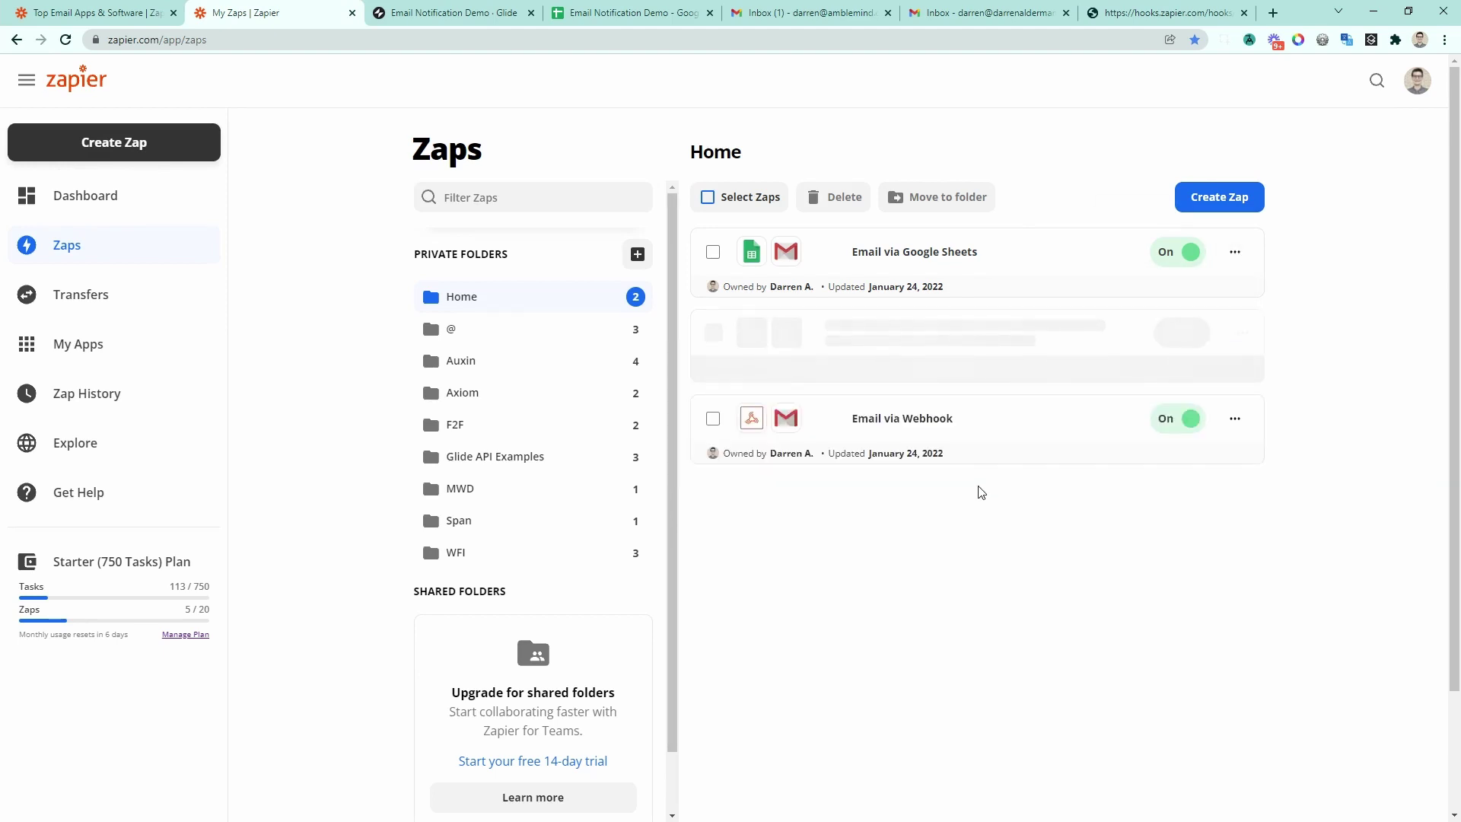
{"action": "left_click", "coordinate": [875, 414]}
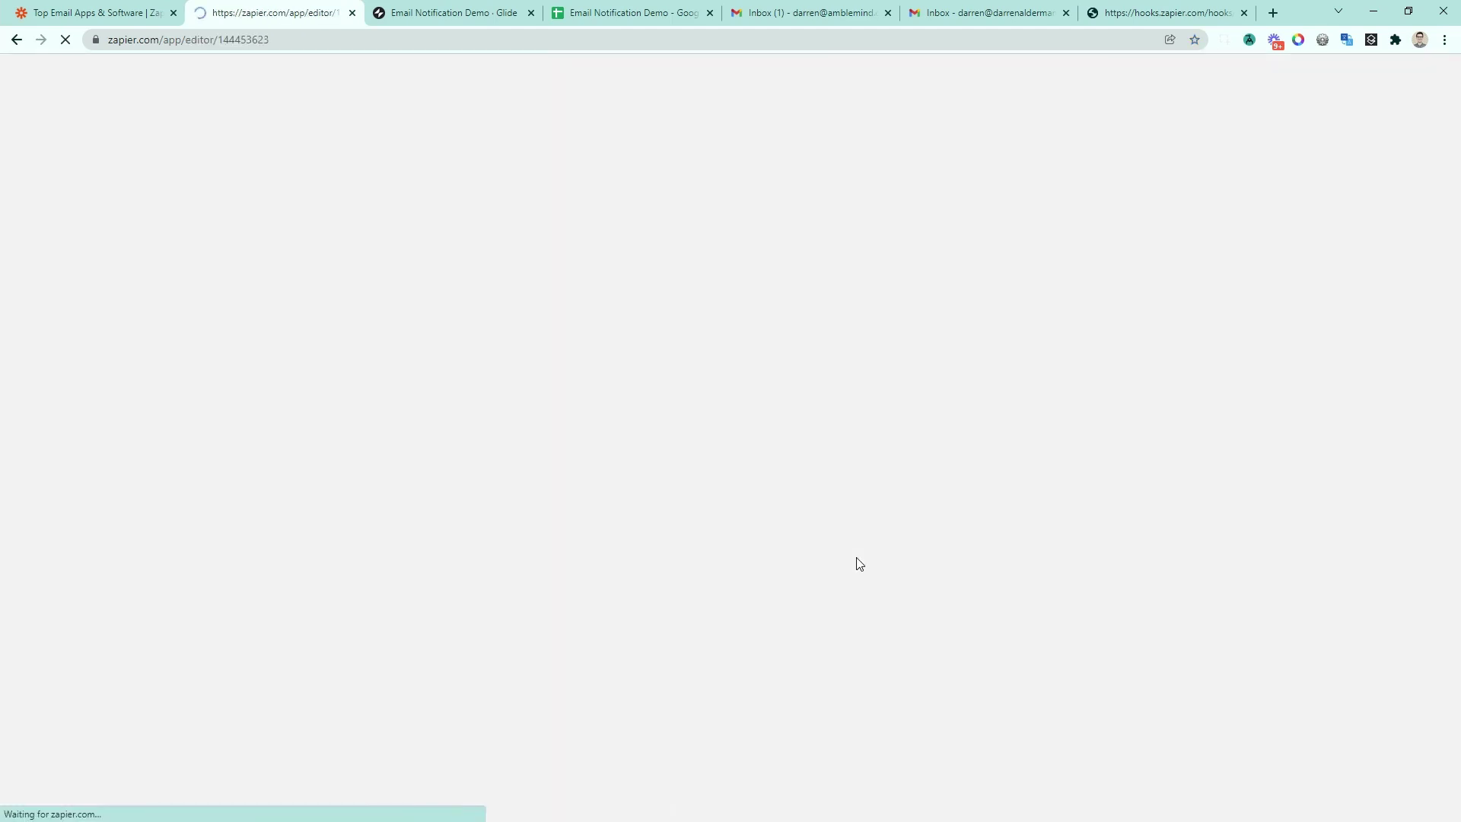
Step: Rename the copy to 'Mass Email via Google Sheets', dropping the (Copy) suffix
{"action": "type", "text": "Mass Email via Google Sheets (Copy"}
{"action": "left_click", "coordinate": [305, 111]}
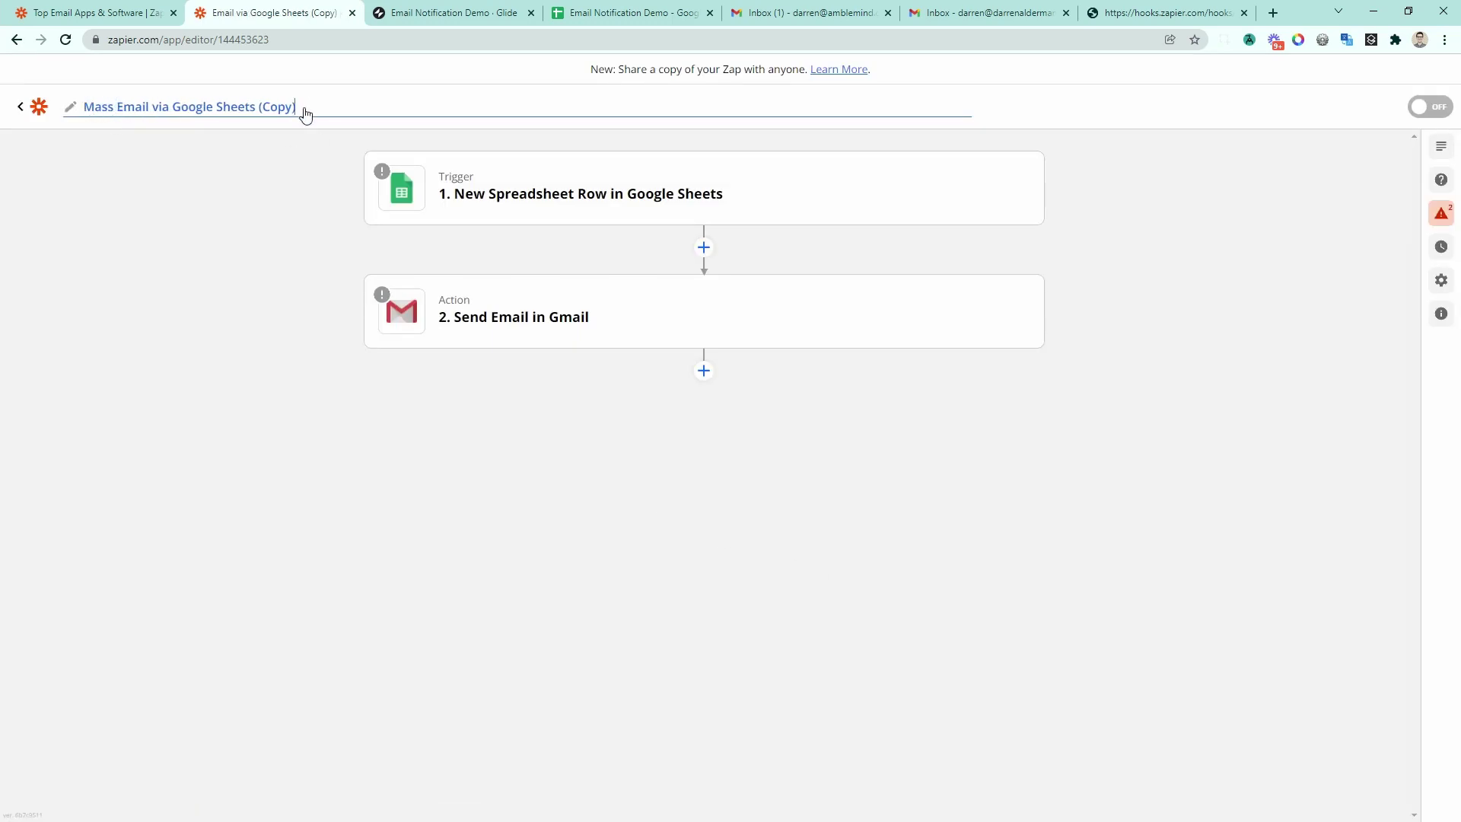
{"action": "key", "text": "BackSpace"}
{"action": "key", "text": "BackSpace"}
{"action": "key", "text": "BackSpace"}
{"action": "key", "text": "Return"}
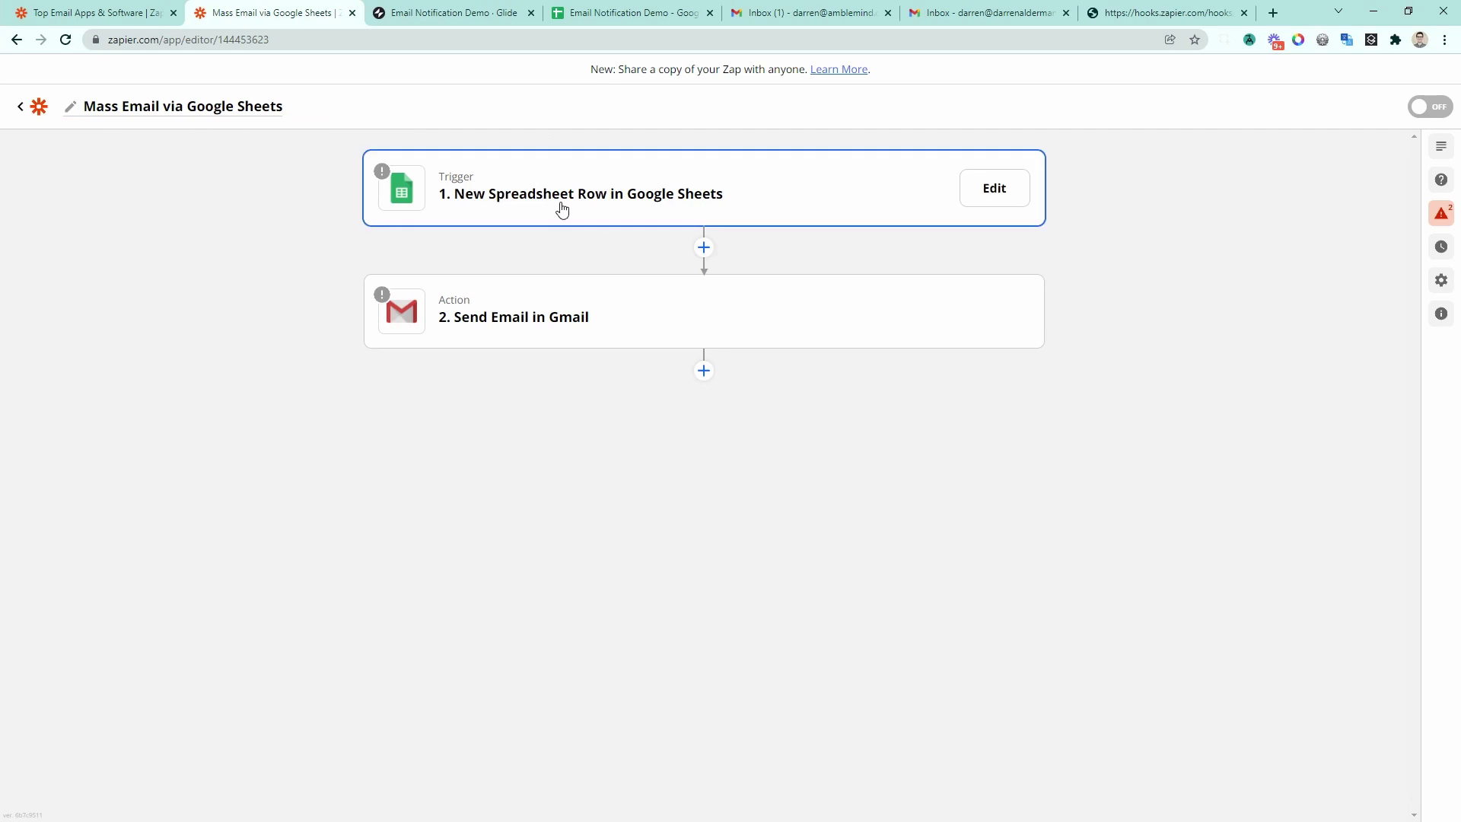
Step: Retest the spreadsheet trigger and continue past the Gmail account to setup
{"action": "left_click", "coordinate": [561, 208]}
{"action": "left_click", "coordinate": [717, 619]}
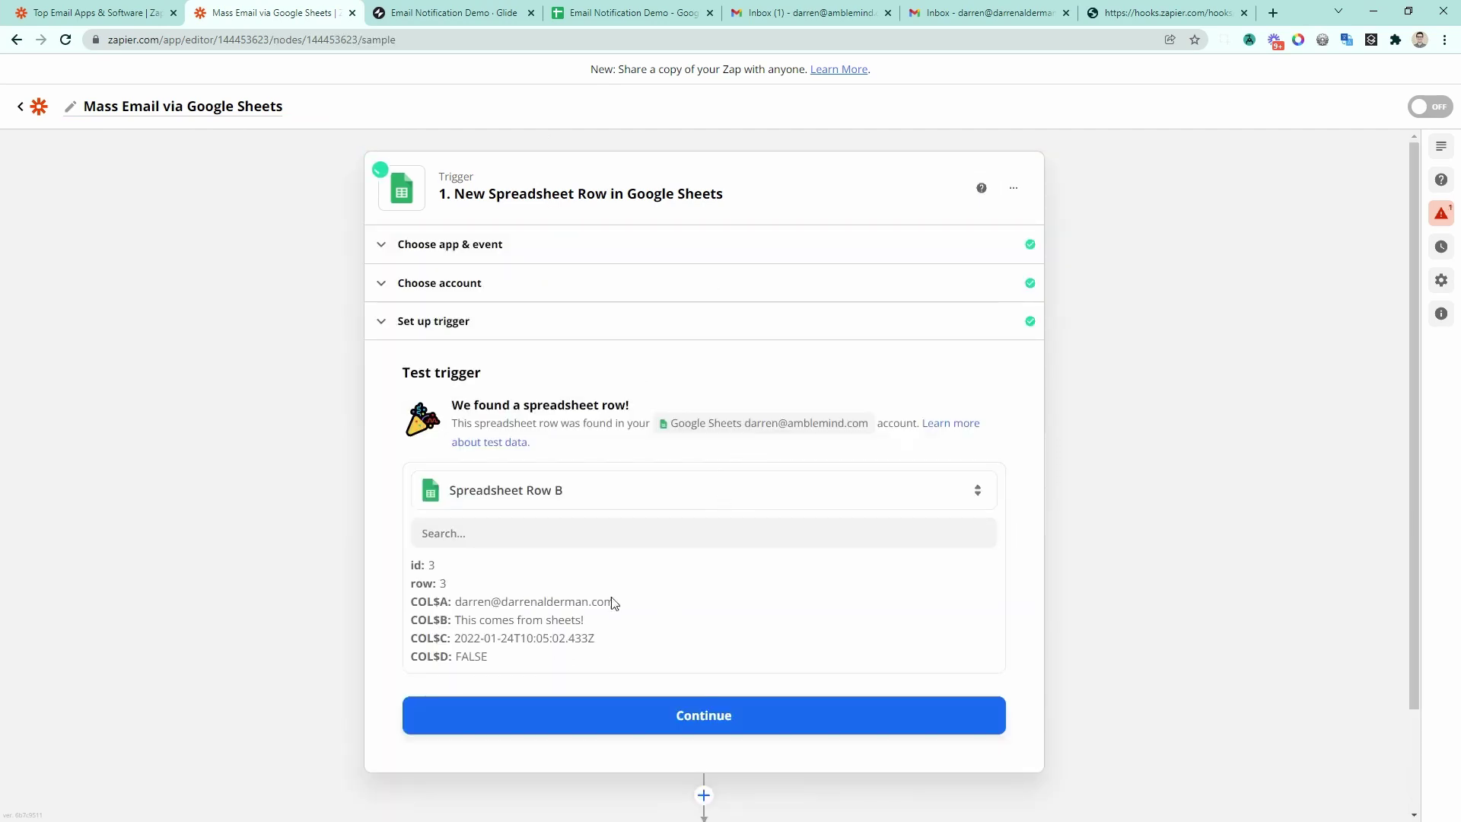
{"action": "left_click", "coordinate": [704, 716]}
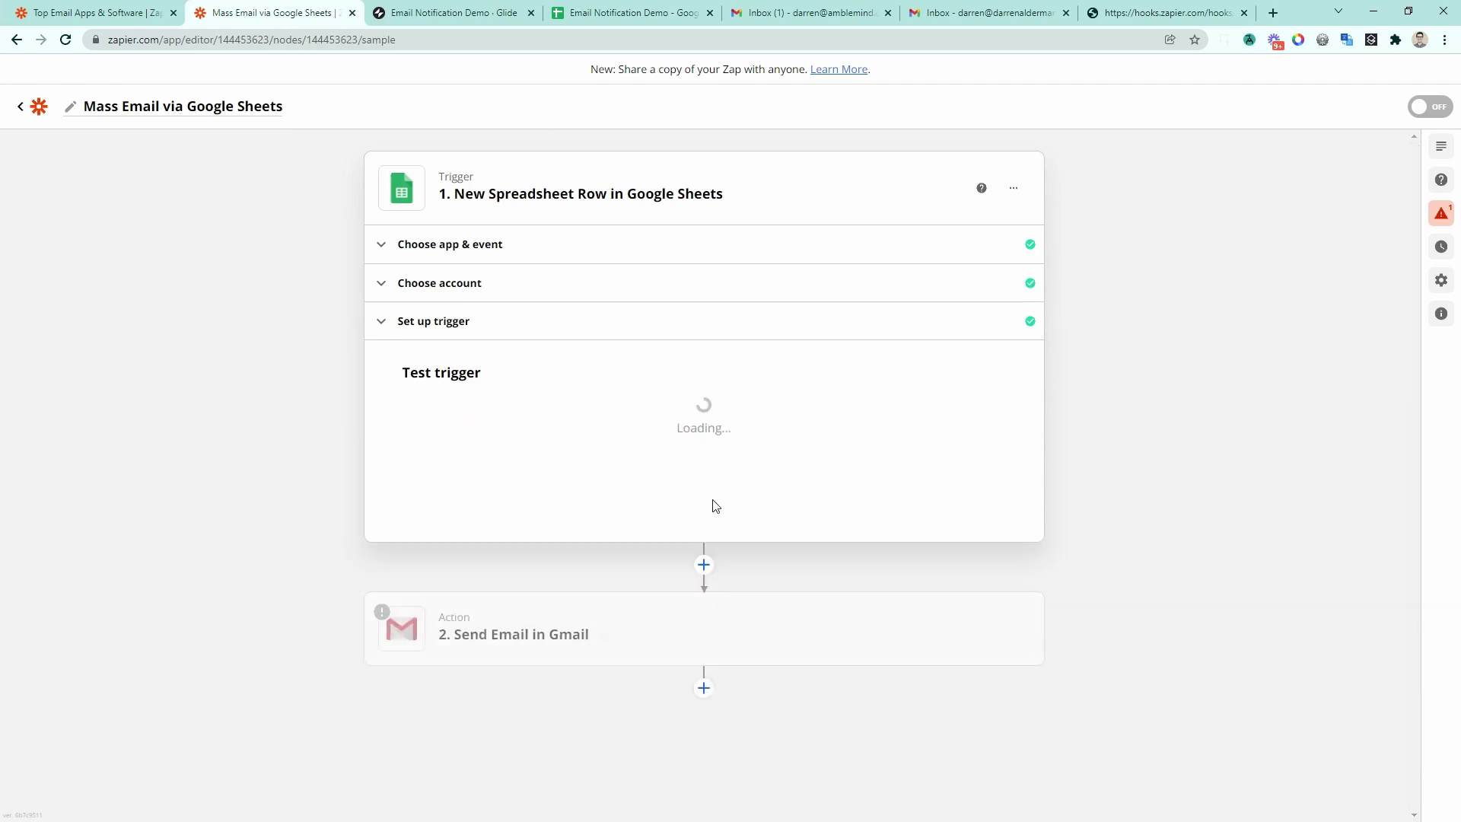
{"action": "left_click", "coordinate": [582, 604]}
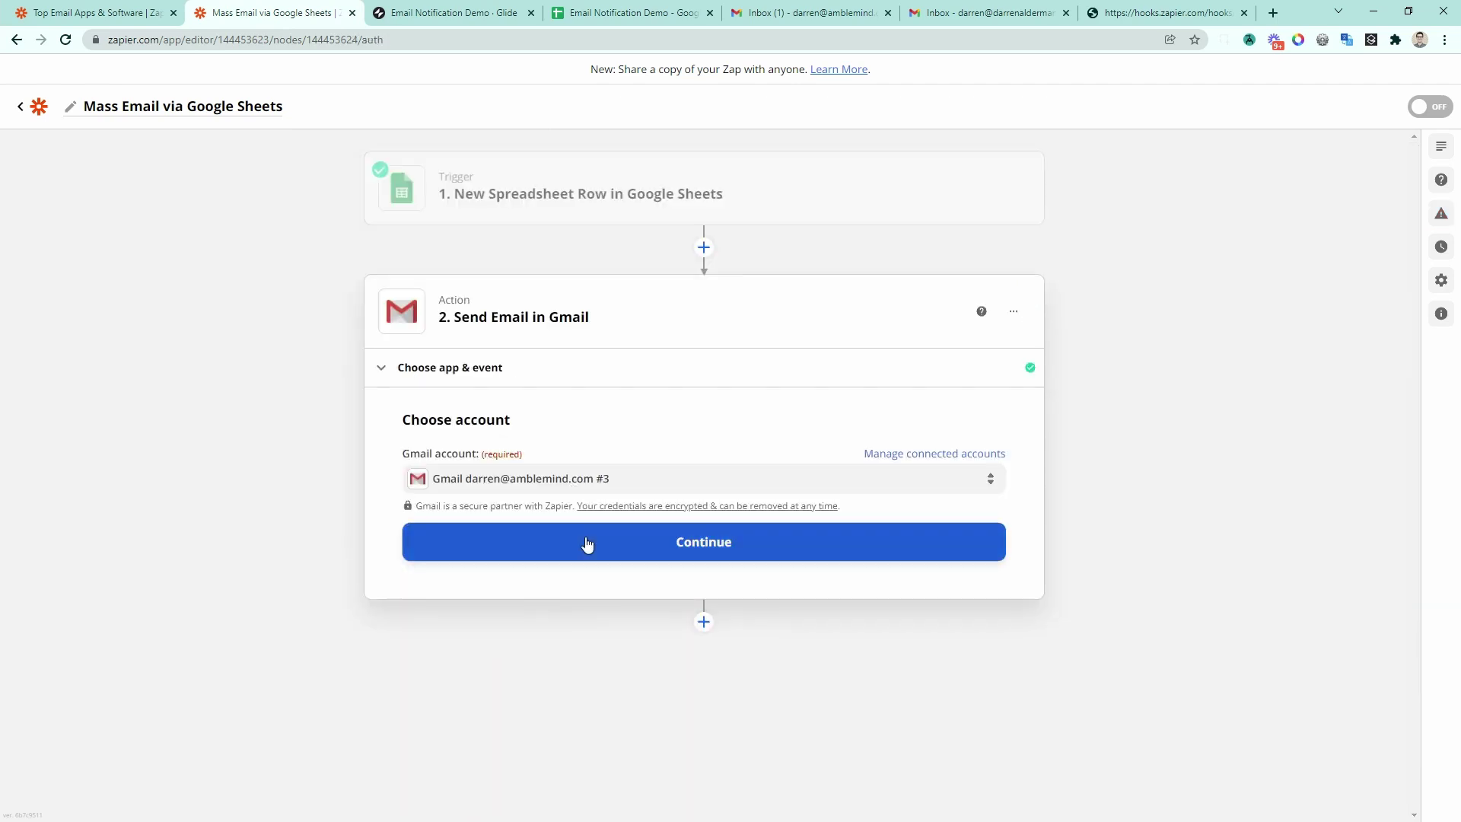
{"action": "left_click", "coordinate": [586, 545]}
Step: Move the Send To address from the To field into Bcc
{"action": "left_click", "coordinate": [693, 362]}
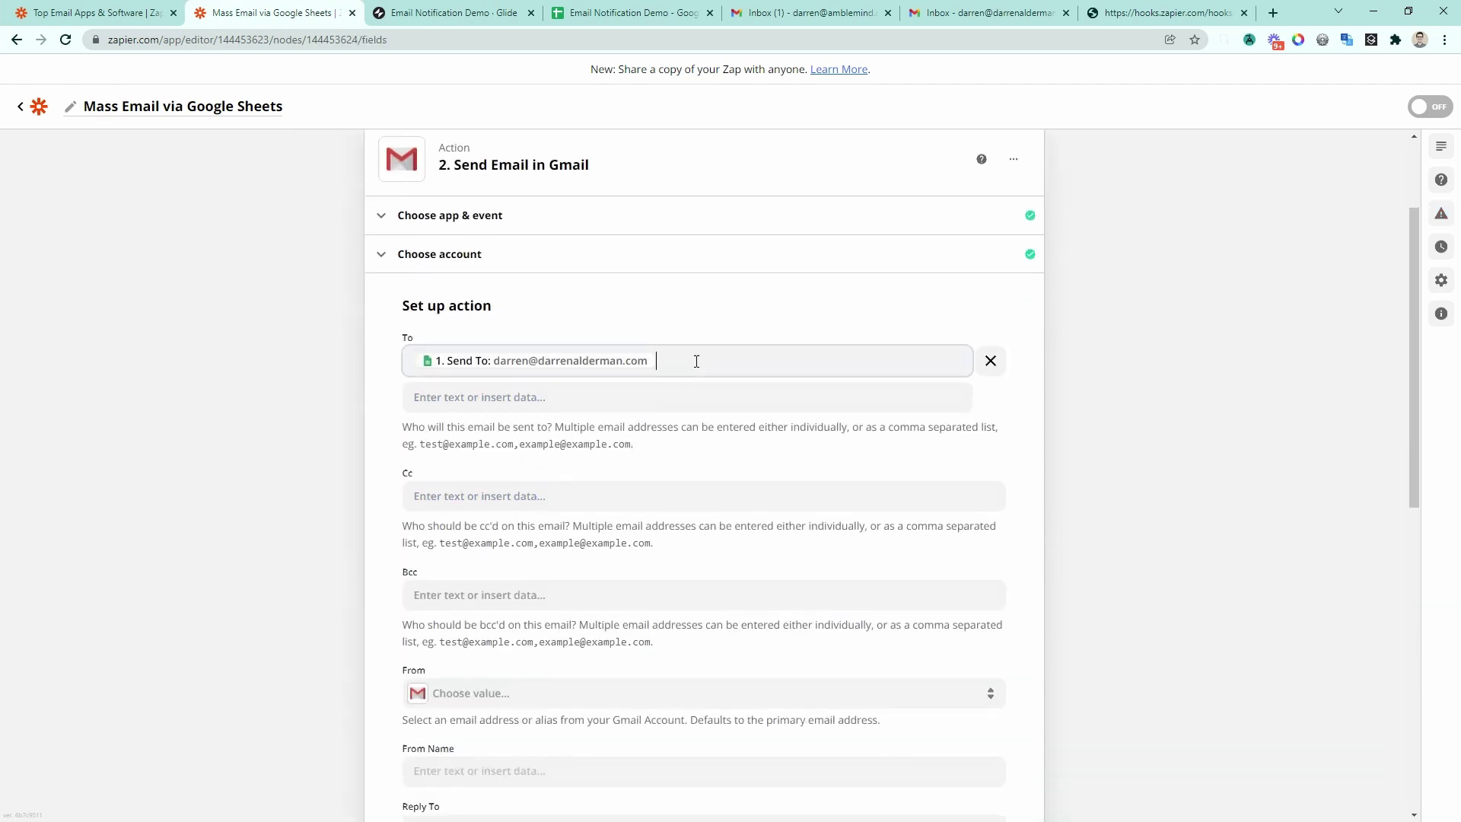
{"action": "key", "text": "BackSpace"}
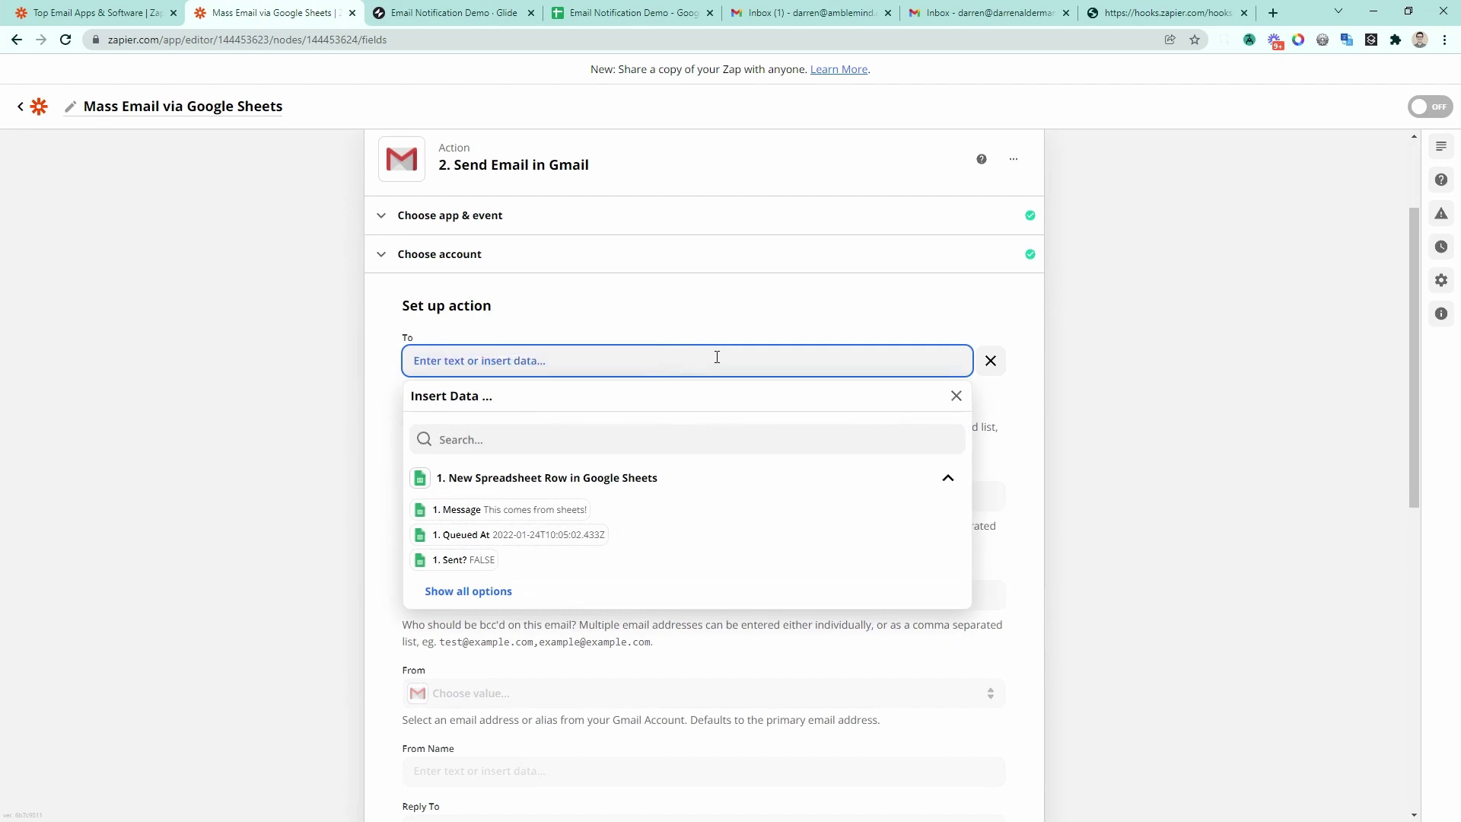
{"action": "left_click", "coordinate": [332, 414]}
{"action": "left_click", "coordinate": [489, 595]}
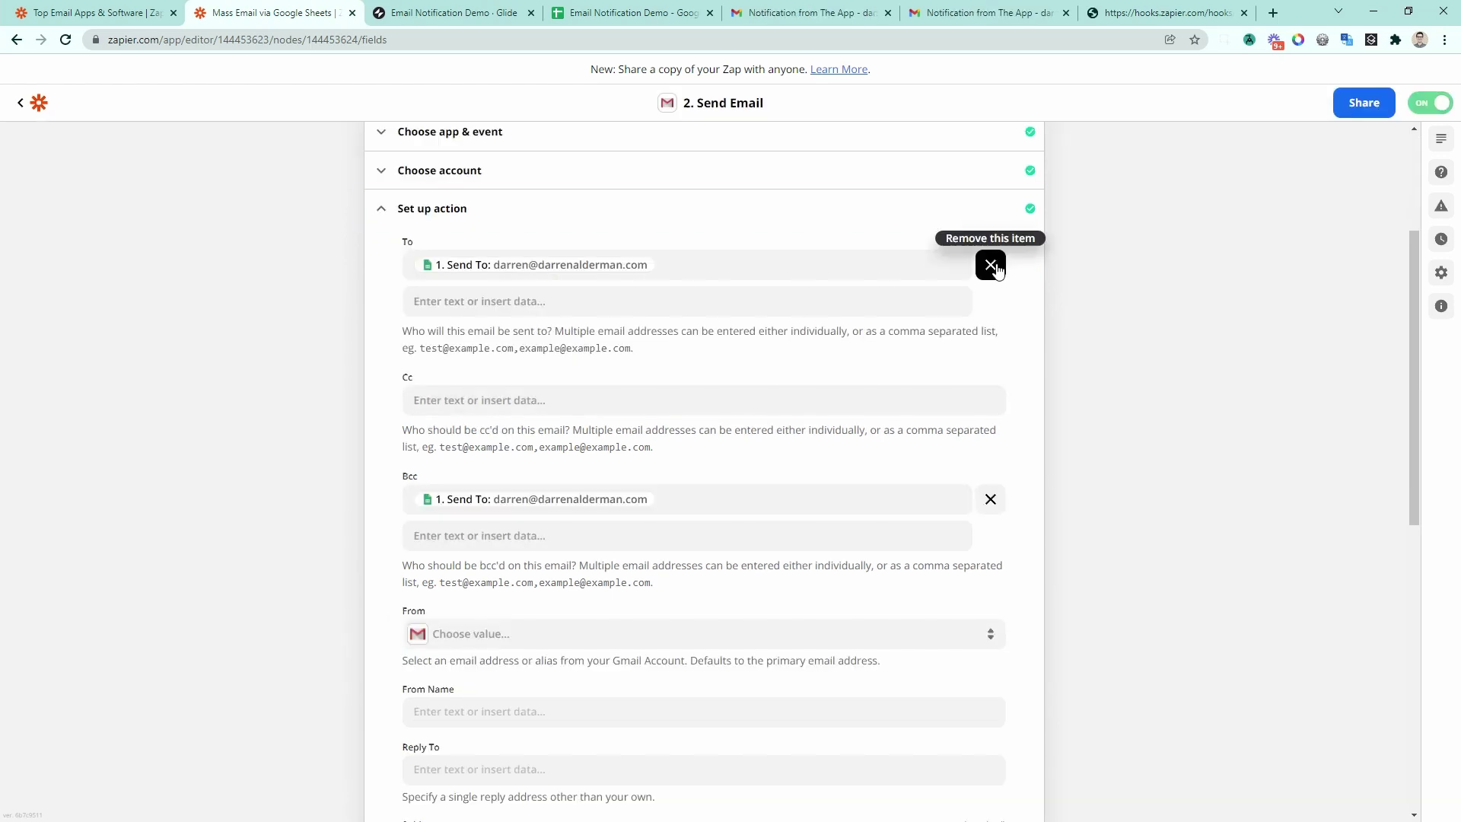
{"action": "left_click", "coordinate": [991, 261]}
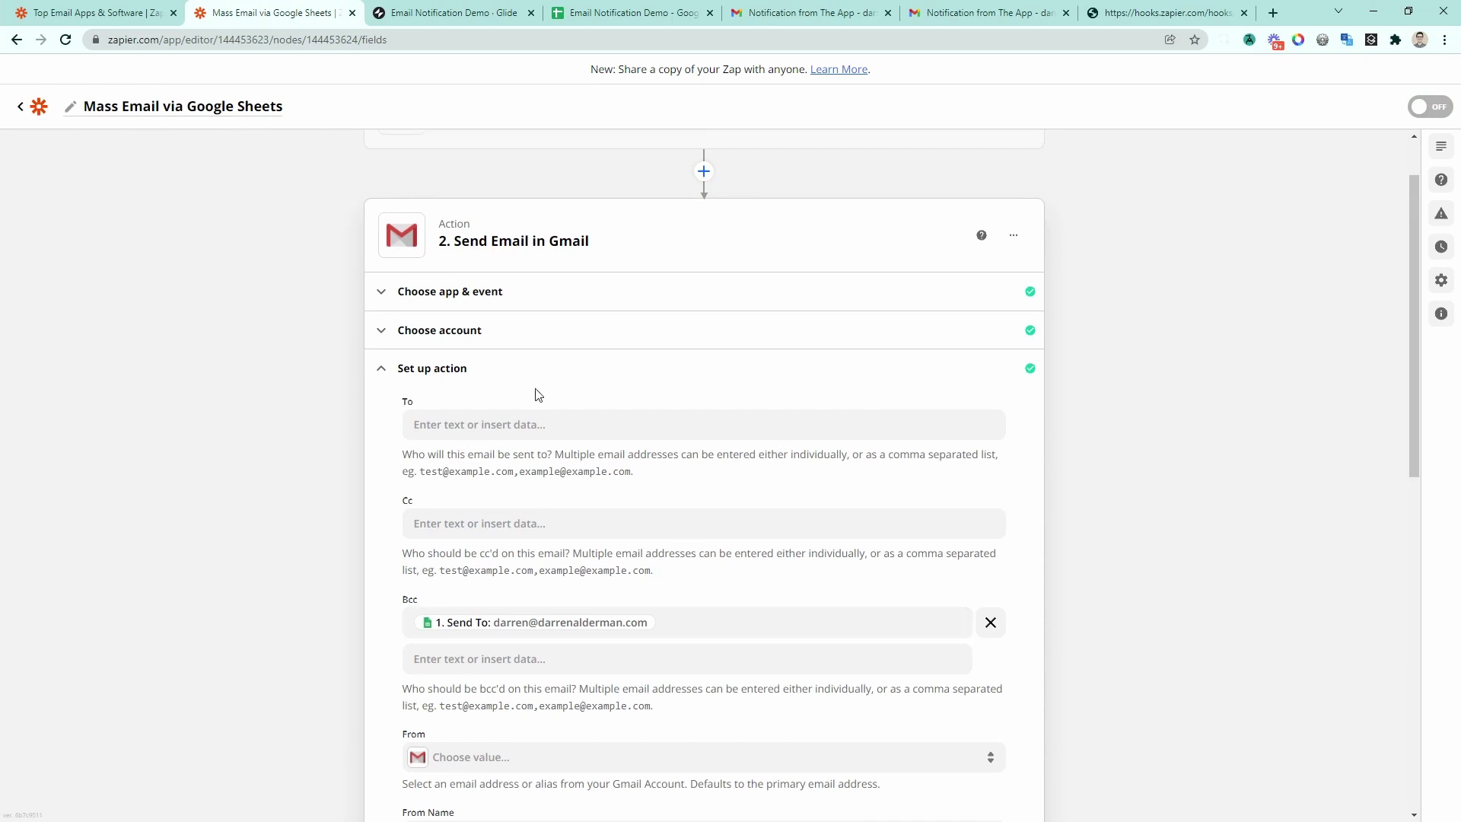
{"action": "scroll", "coordinate": [872, 656], "scroll_direction": "down", "scroll_amount": 1}
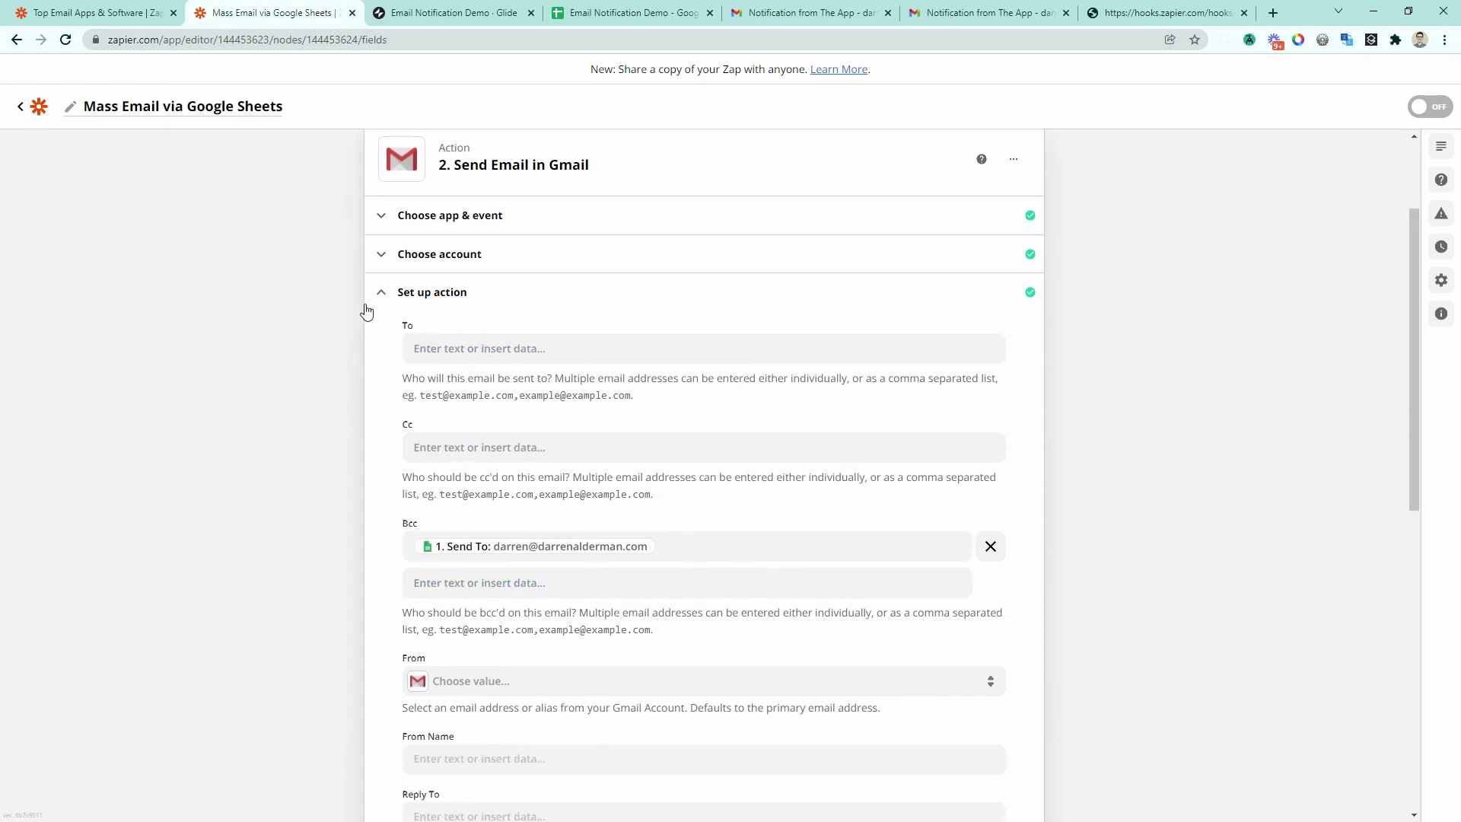
{"action": "left_click", "coordinate": [757, 542]}
{"action": "scroll", "coordinate": [318, 563], "scroll_direction": "down", "scroll_amount": 1}
{"action": "left_click", "coordinate": [318, 563]}
Step: Save the action, turn Mass Email via Google Sheets on, and turn Email via Google Sheets off
{"action": "scroll", "coordinate": [619, 616], "scroll_direction": "down", "scroll_amount": 8}
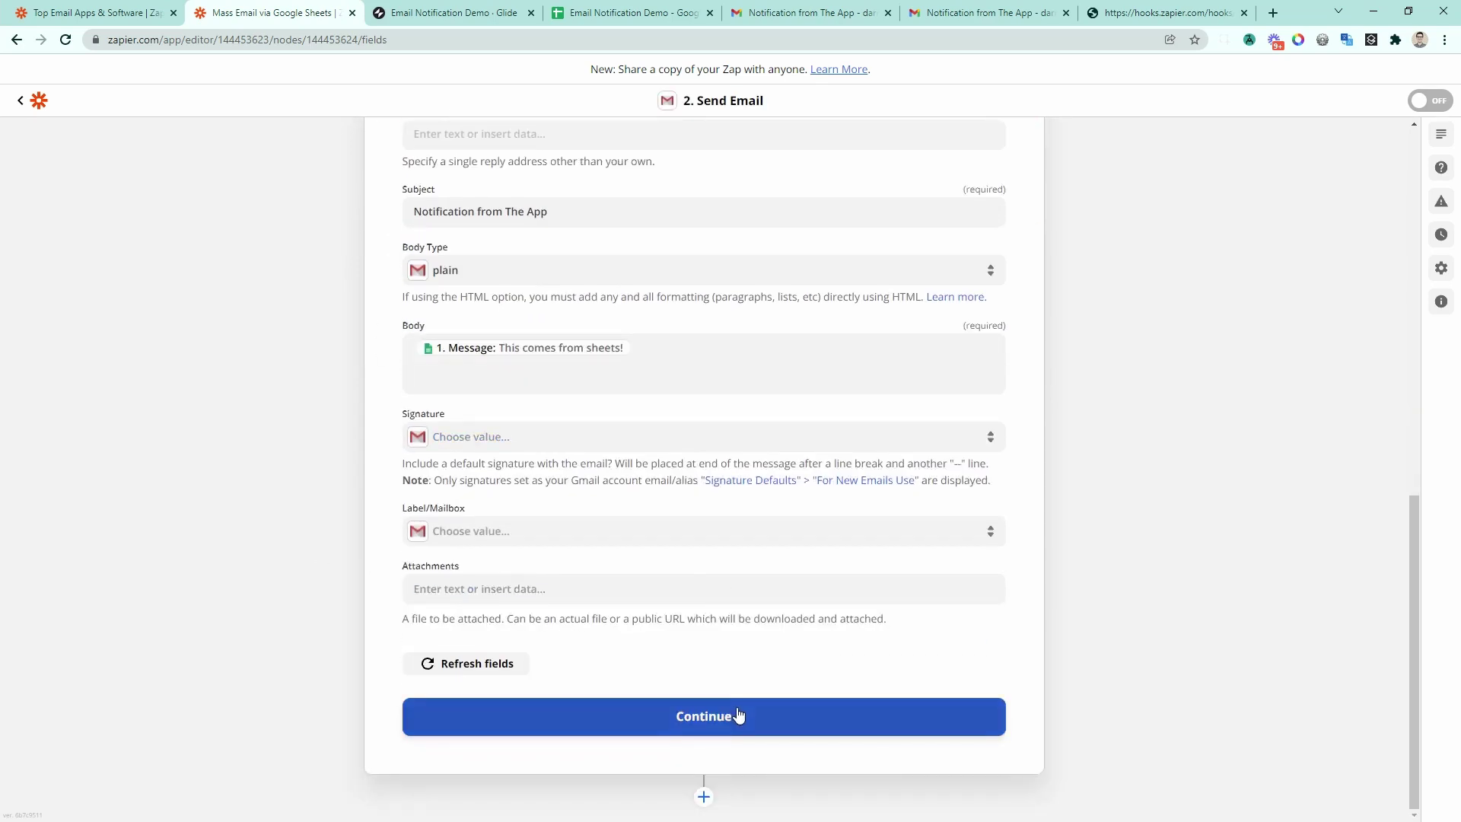
{"action": "left_click", "coordinate": [770, 744]}
{"action": "left_click", "coordinate": [790, 801]}
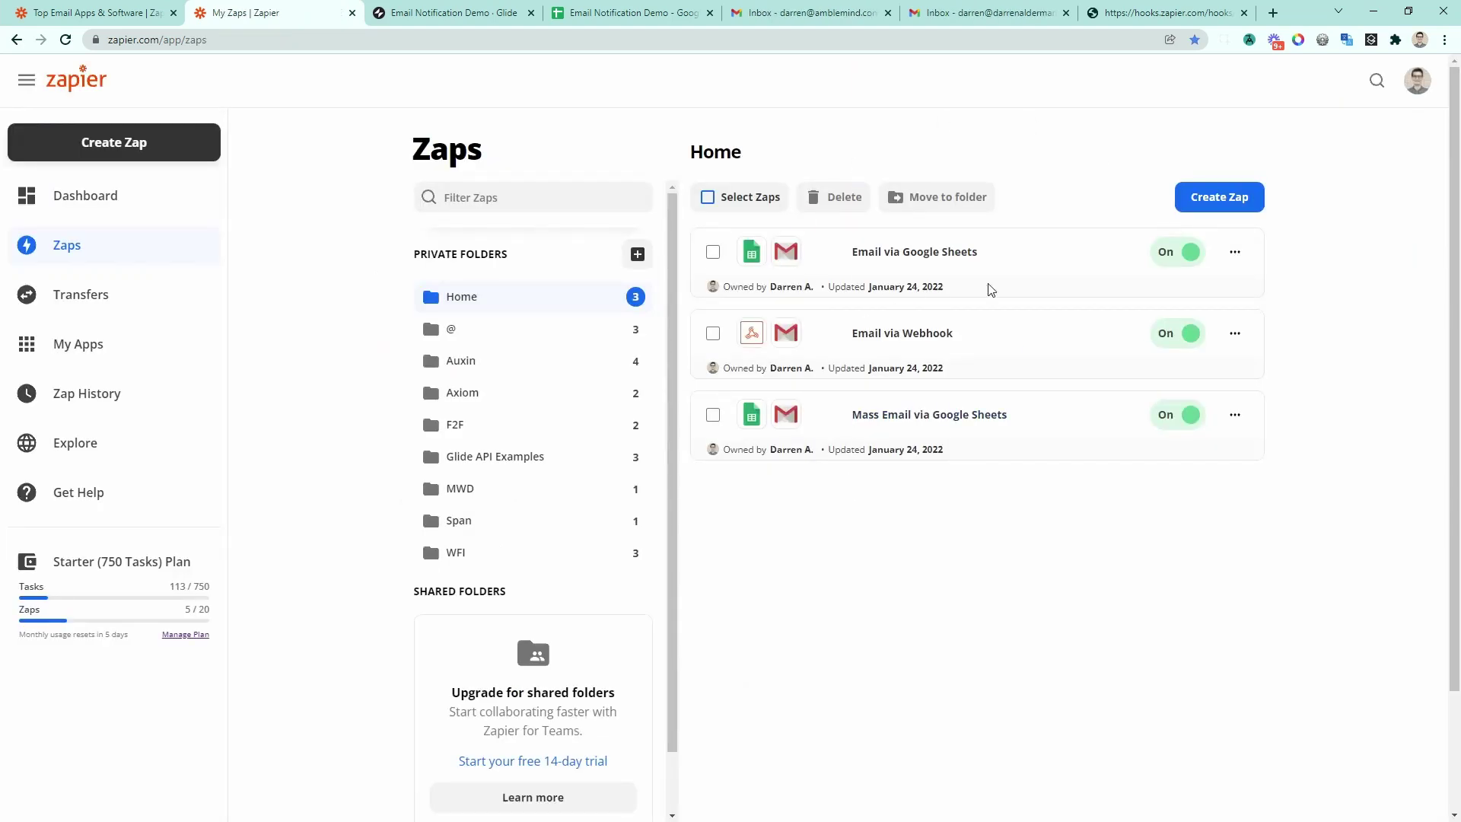
{"action": "left_click", "coordinate": [1188, 252]}
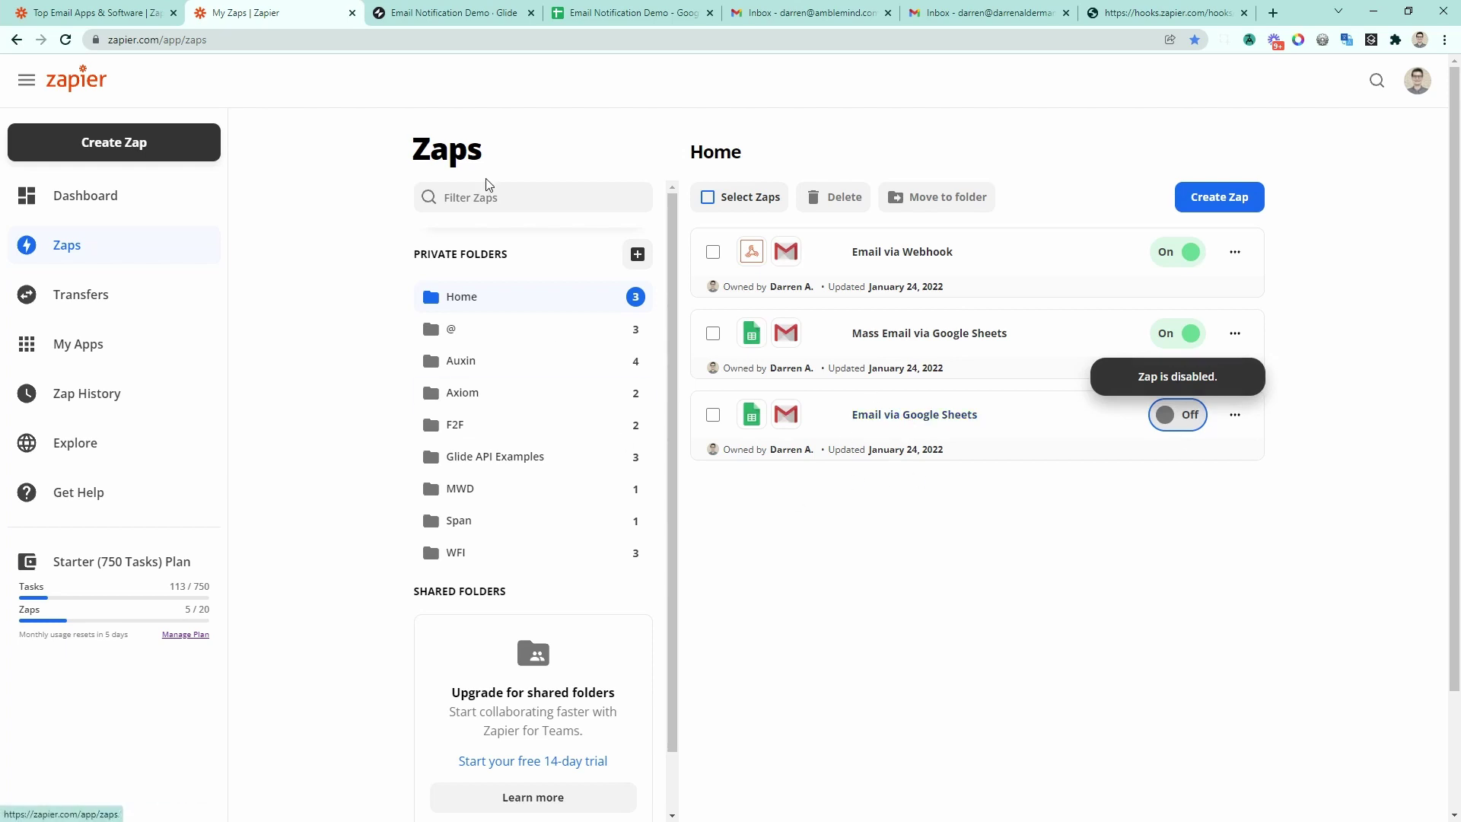
Step: In the Glide preview, send 'Sent to 2!' via Sheets to two comma-separated recipient addresses
{"action": "left_click", "coordinate": [617, 13]}
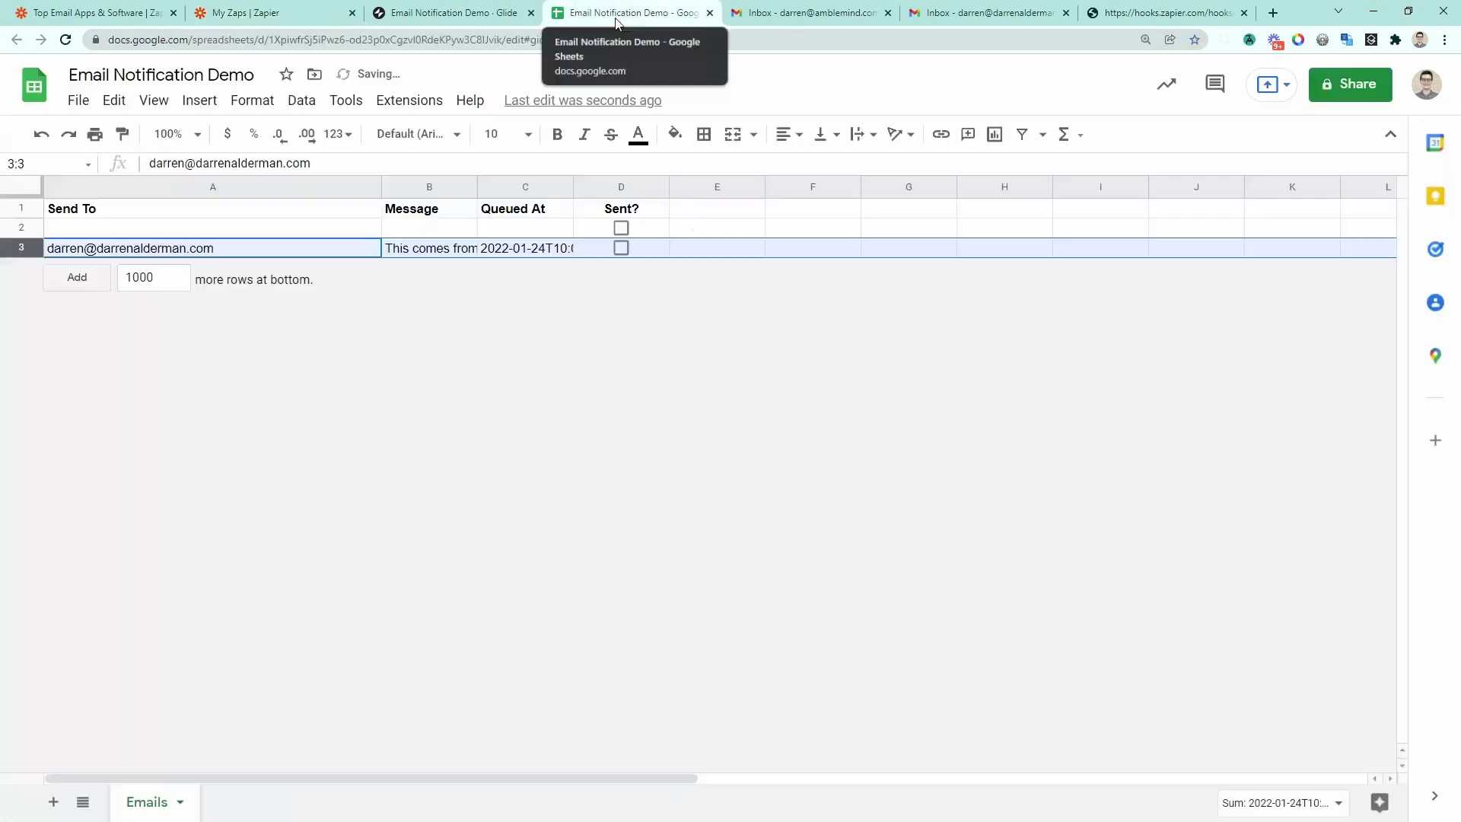
{"action": "left_click", "coordinate": [472, 14]}
{"action": "left_click", "coordinate": [358, 226]}
{"action": "key", "text": "Tab"}
{"action": "type", "text": "Sent to 2!"}
{"action": "left_click", "coordinate": [883, 447]}
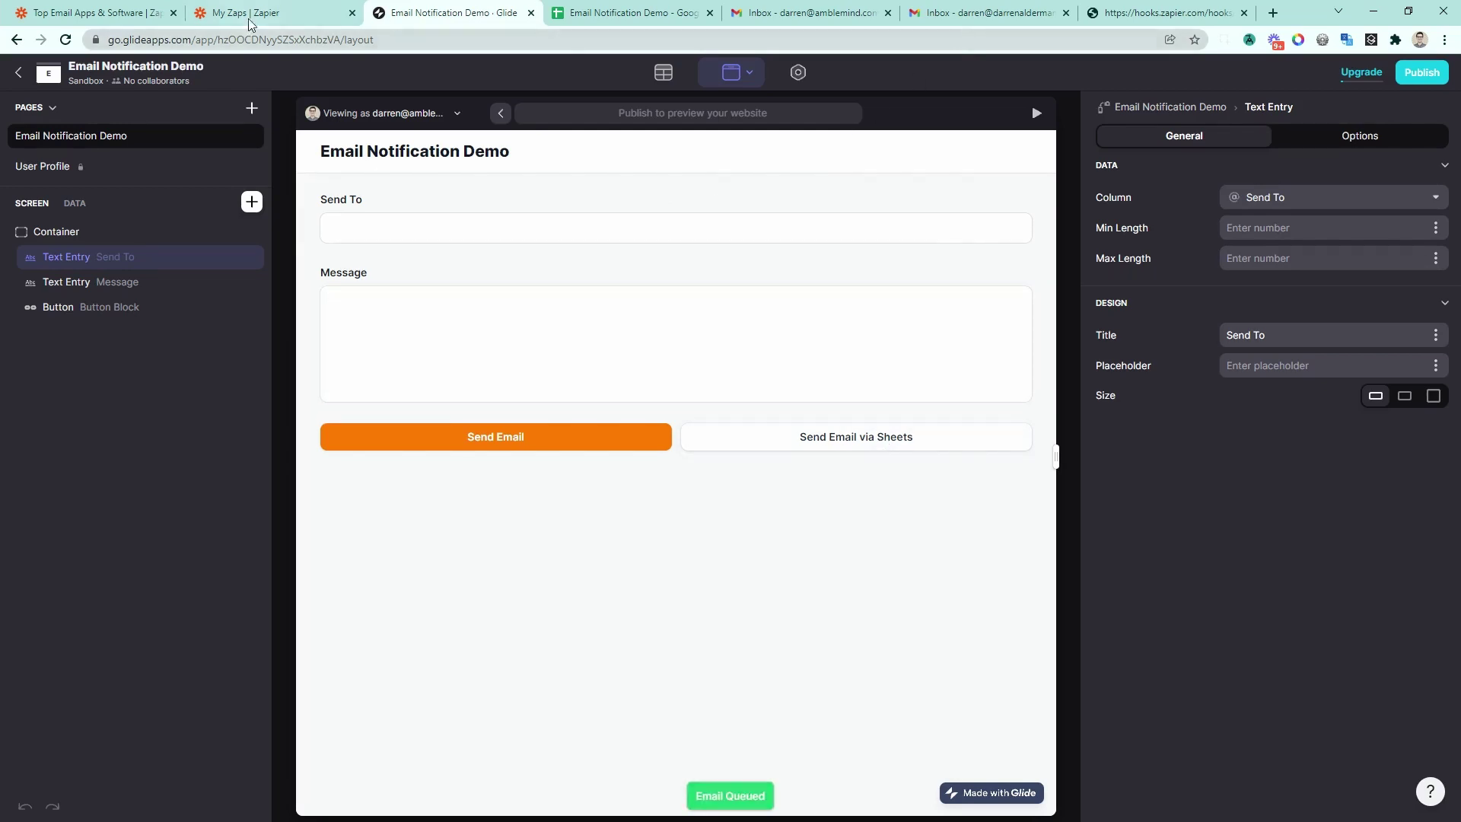
Step: Open the 'Sent to 2!' email in the first Gmail inbox and view its recipient details
{"action": "left_click", "coordinate": [960, 17]}
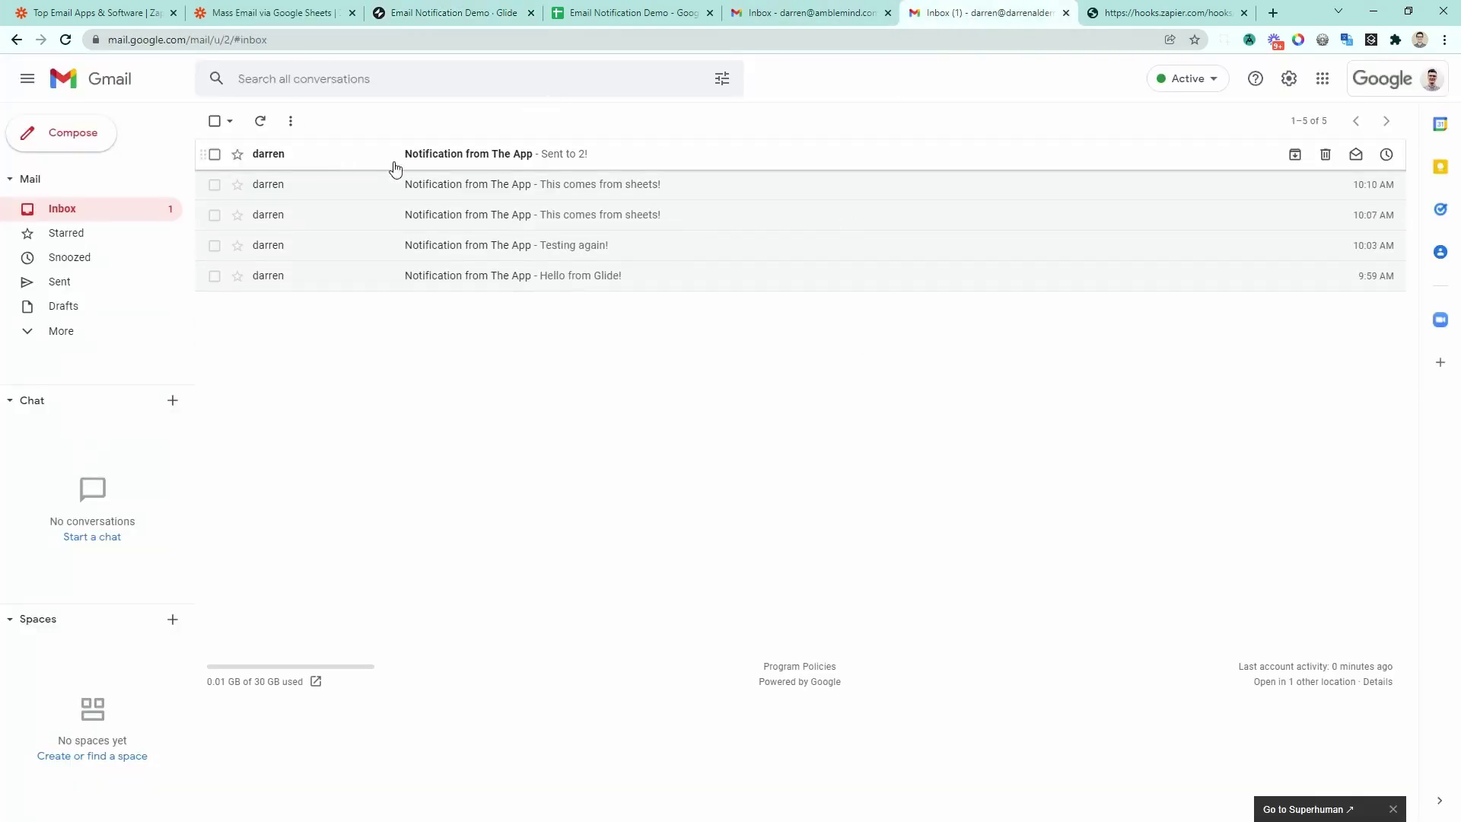
{"action": "left_click", "coordinate": [441, 158]}
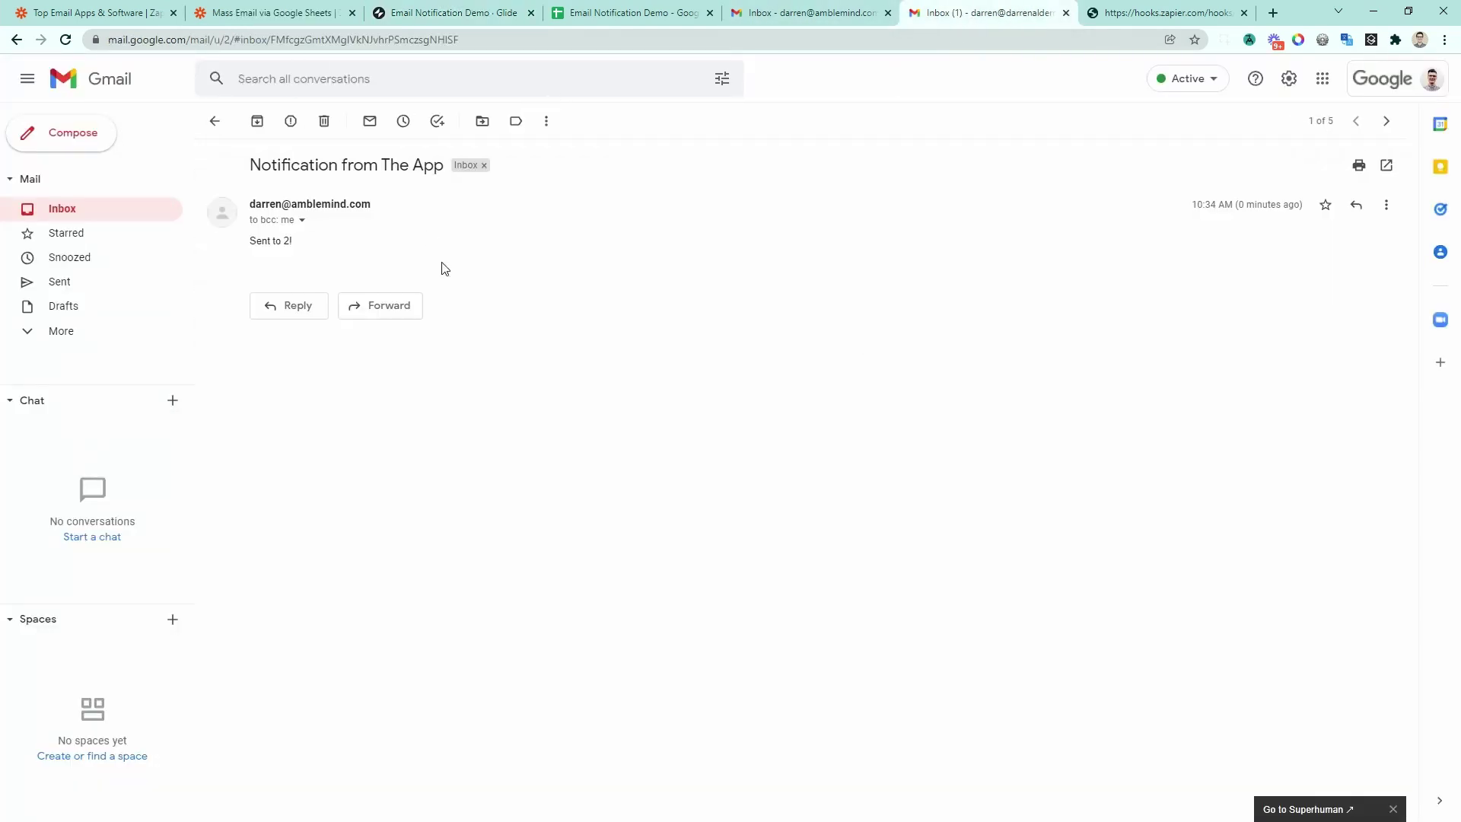
{"action": "left_click", "coordinate": [302, 221]}
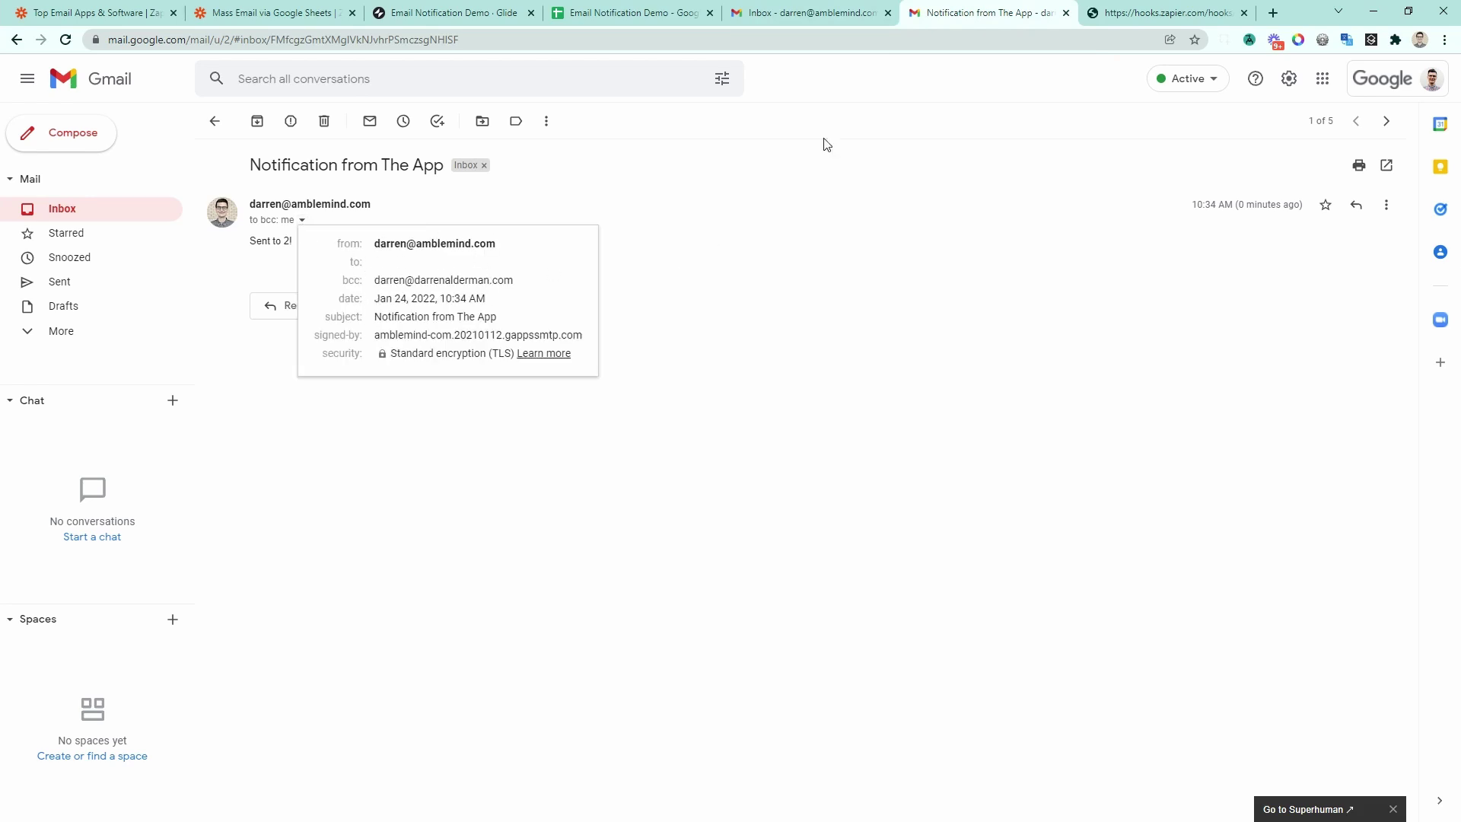
Step: Refresh the second Gmail inbox, open the new email, and check both Bcc addresses
{"action": "left_click", "coordinate": [758, 20]}
{"action": "left_click", "coordinate": [257, 121]}
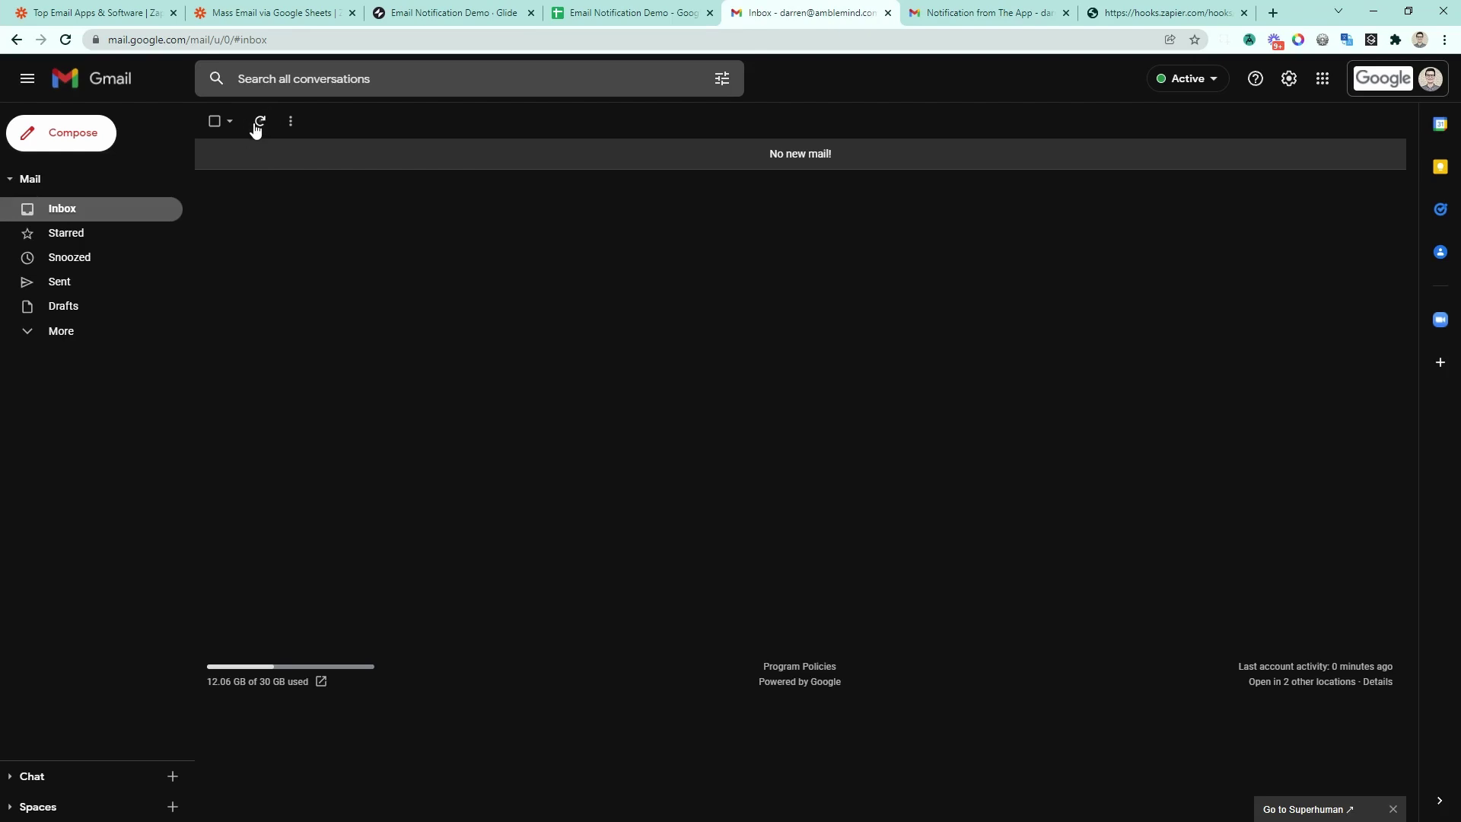
{"action": "left_click", "coordinate": [491, 154]}
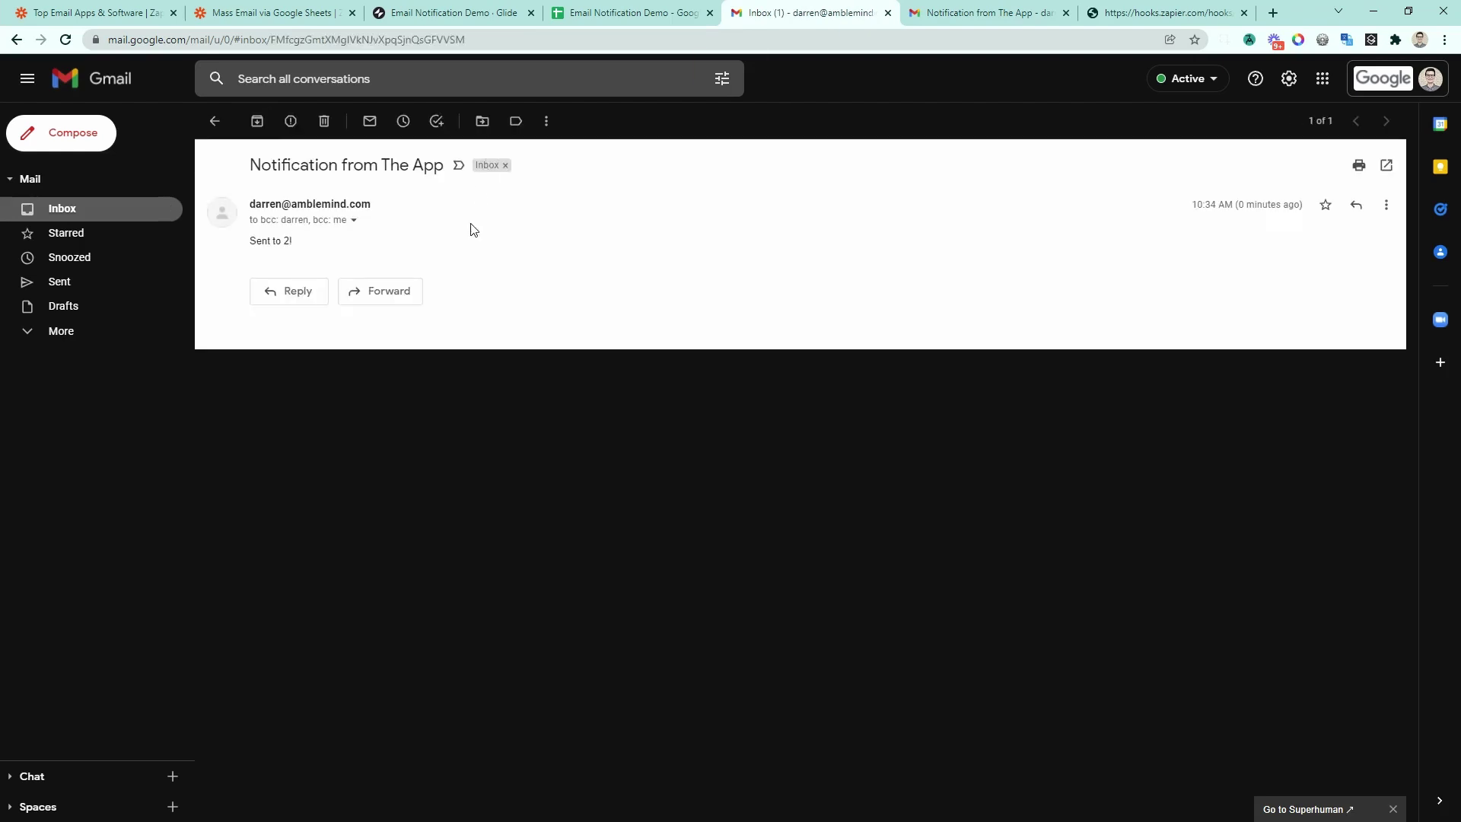
{"action": "left_click", "coordinate": [352, 221]}
{"action": "left_click_drag", "start_coordinate": [432, 281], "coordinate": [566, 282]}
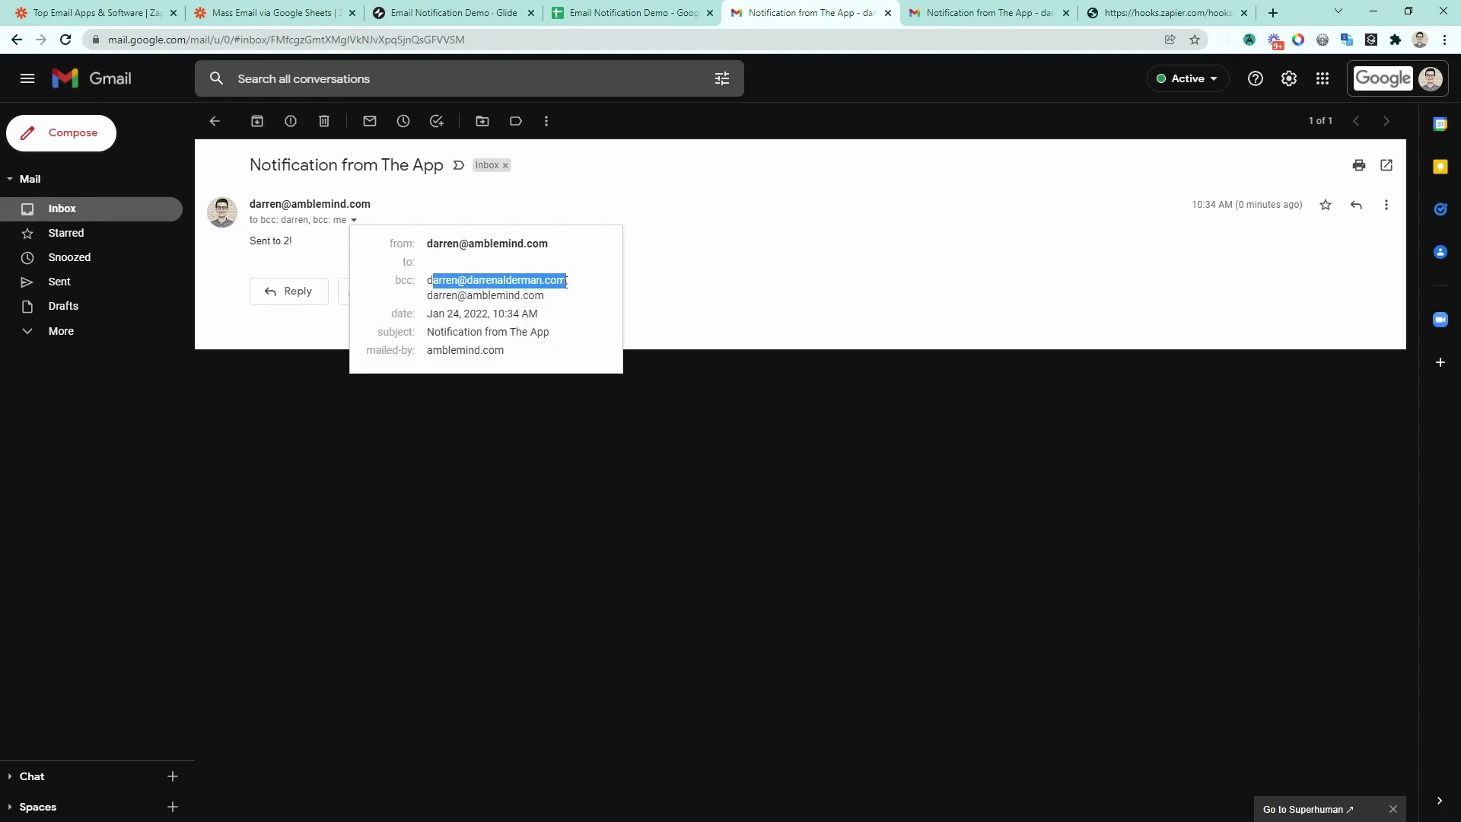
{"action": "left_click_drag", "start_coordinate": [426, 288], "coordinate": [560, 296]}
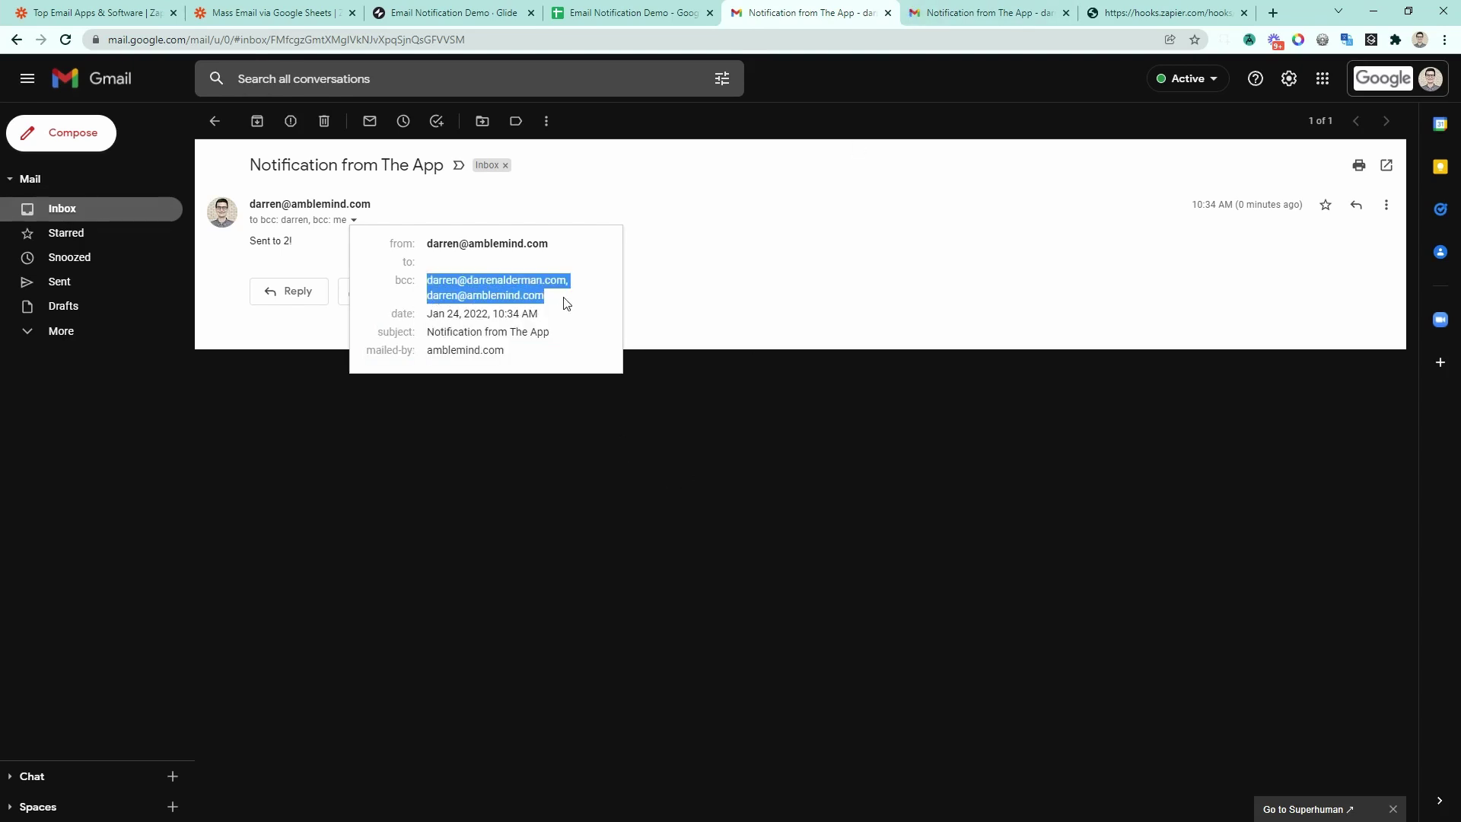
{"action": "left_click", "coordinate": [565, 306]}
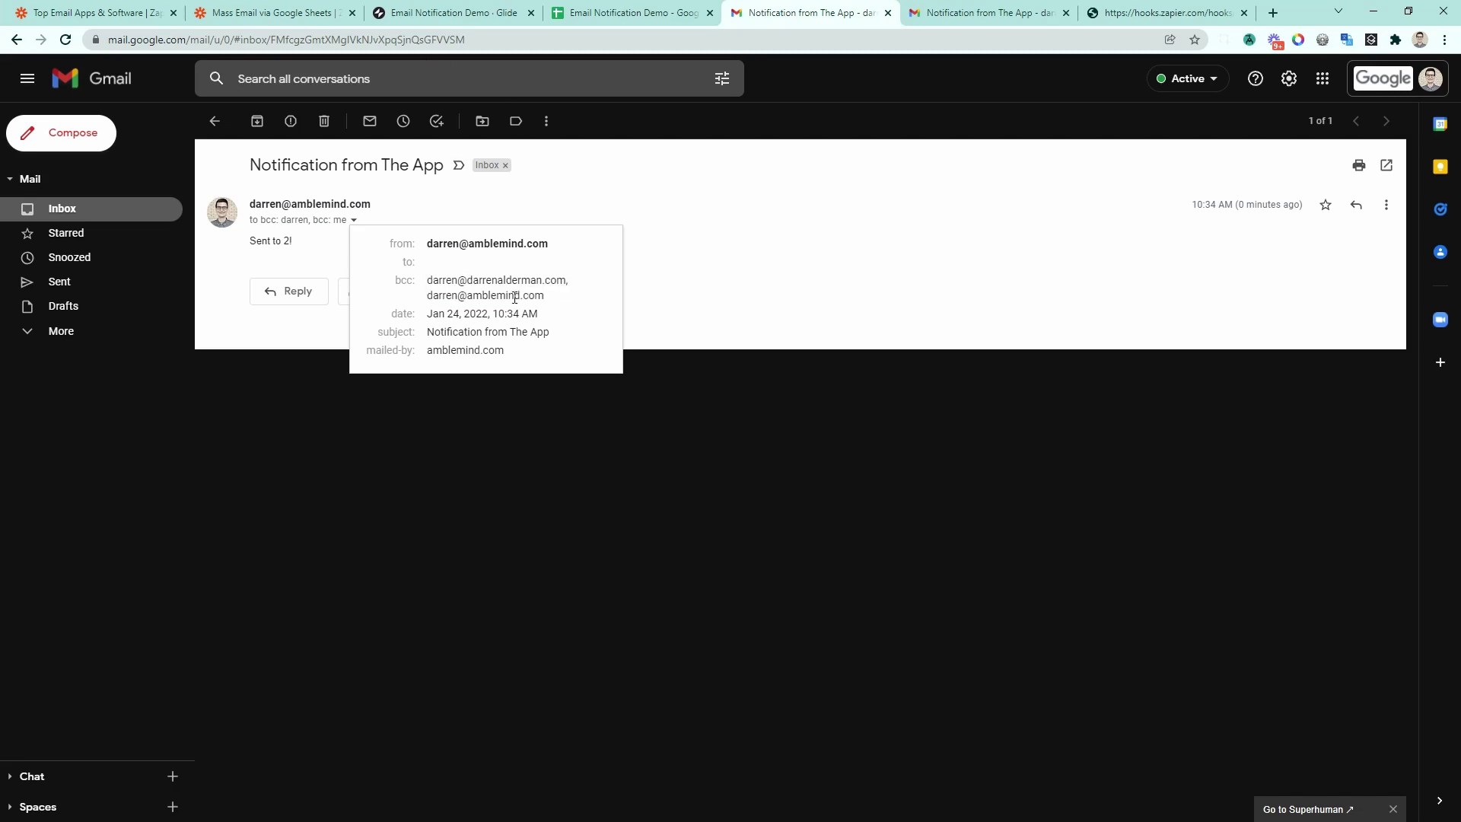
{"action": "left_click_drag", "start_coordinate": [426, 280], "coordinate": [565, 373]}
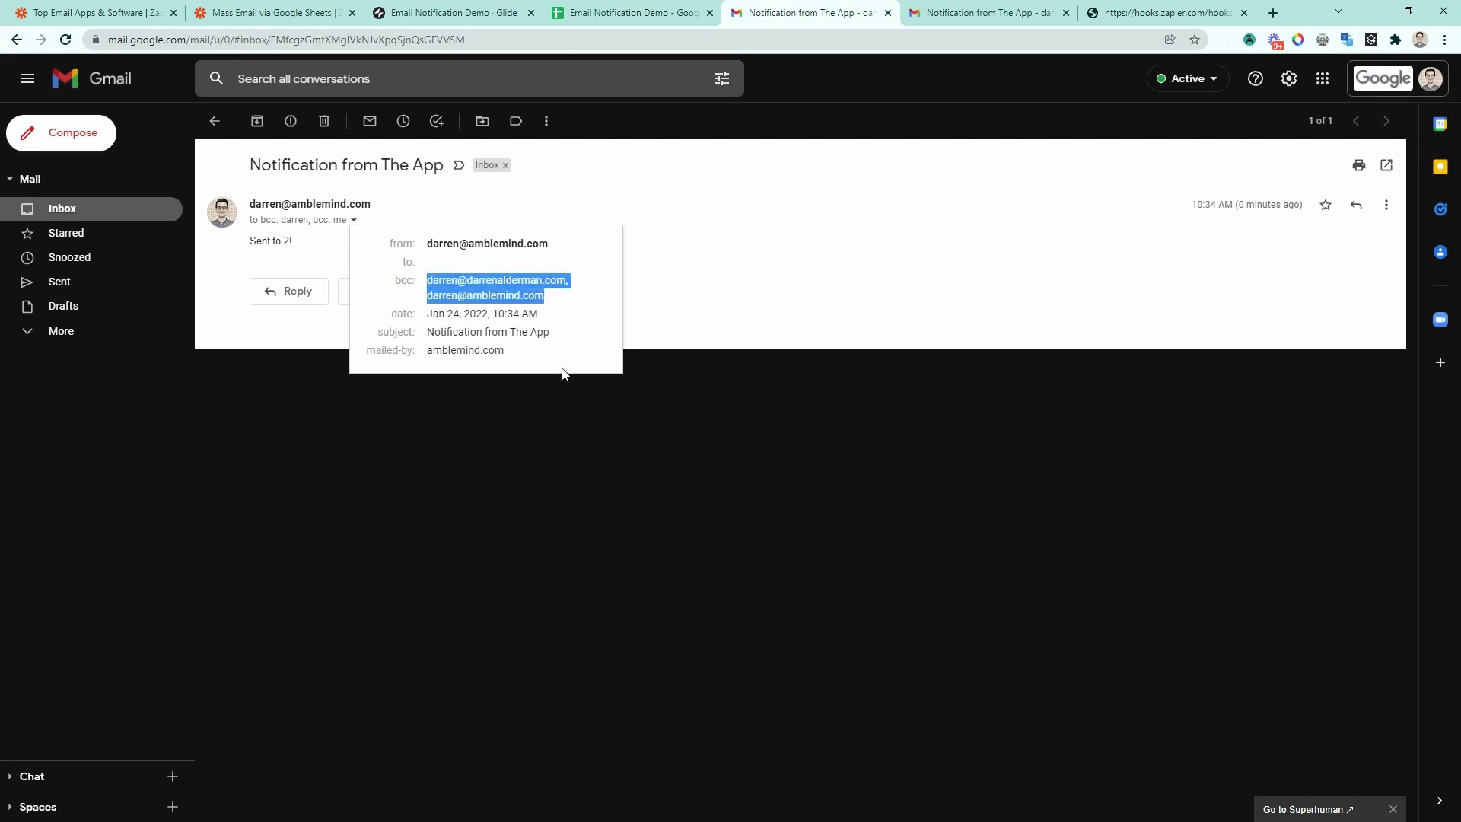
Step: Recheck the recipient details in the first inbox, then return to the Zapier editor
{"action": "left_click", "coordinate": [993, 19]}
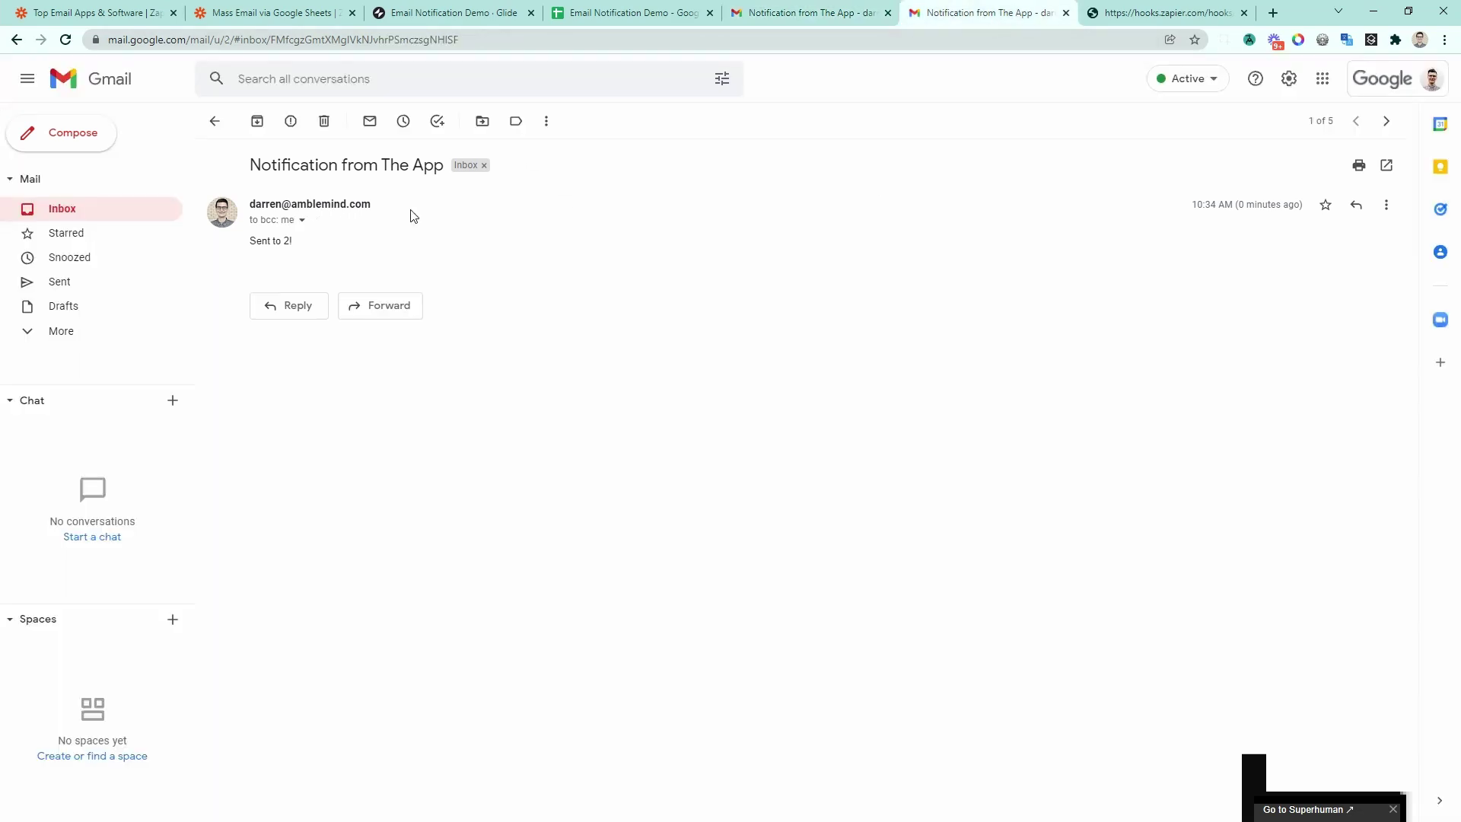
{"action": "left_click", "coordinate": [302, 221]}
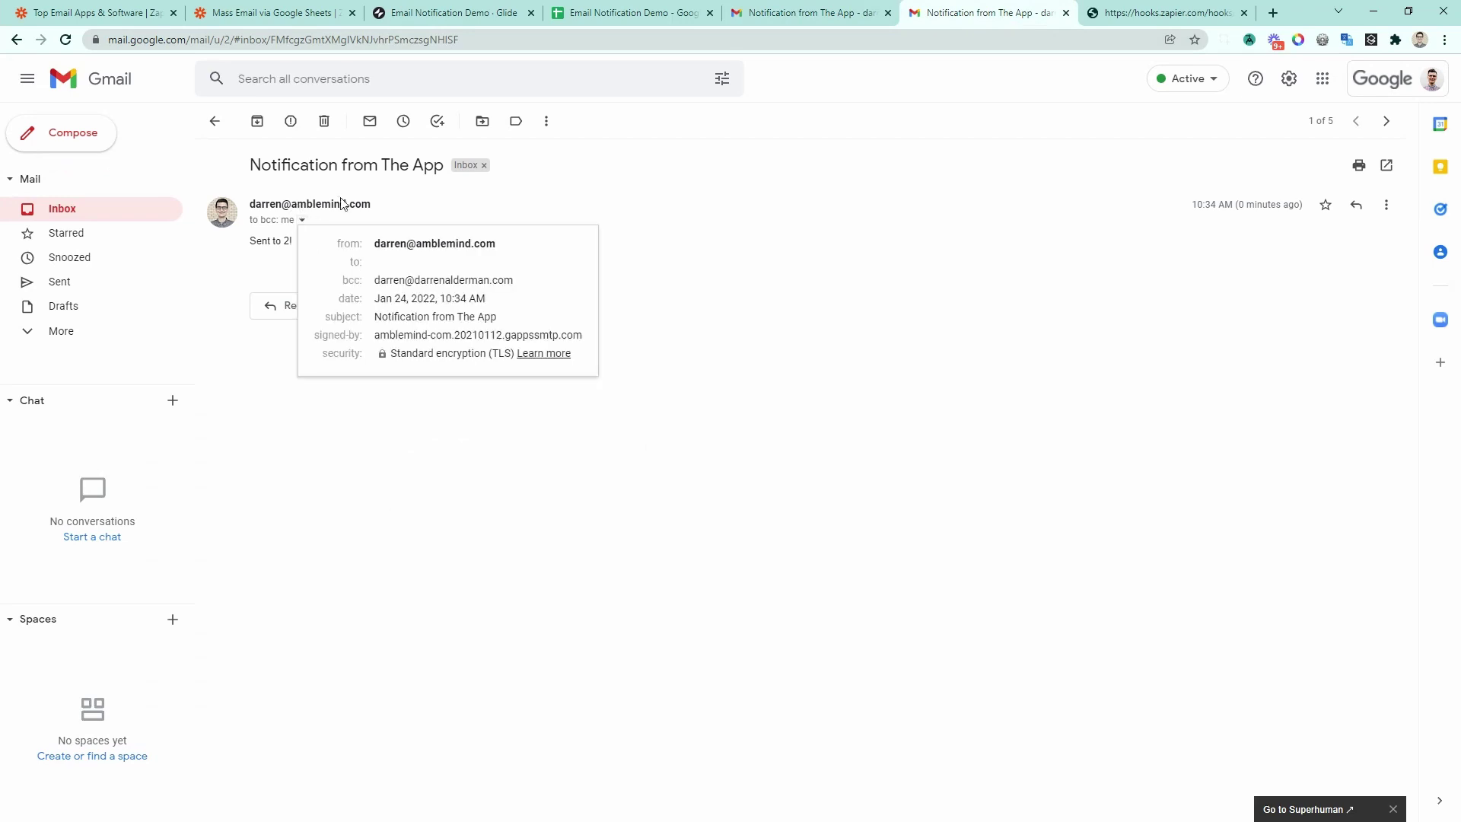
{"action": "left_click", "coordinate": [452, 508]}
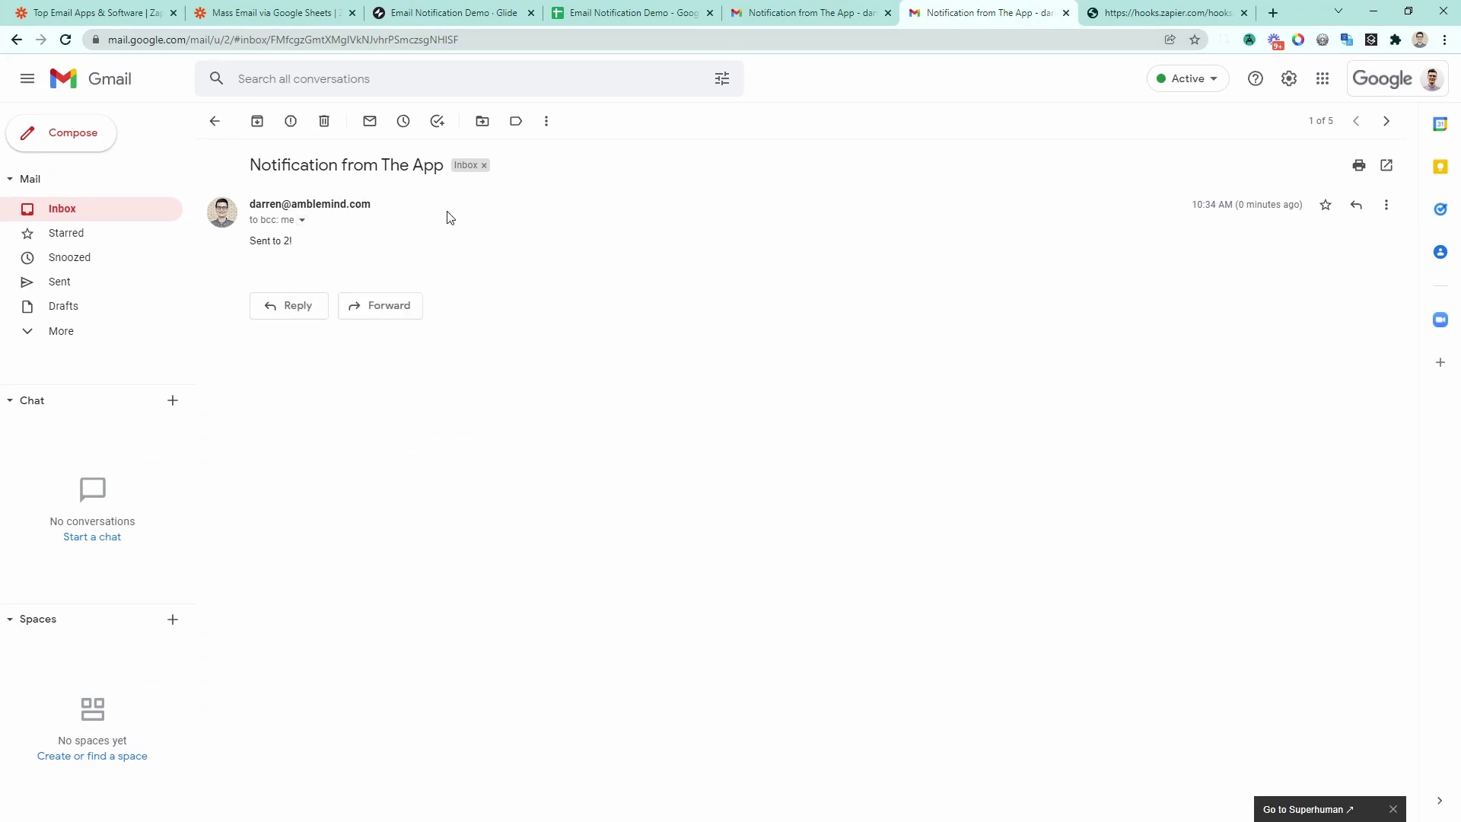
{"action": "left_click", "coordinate": [270, 13]}
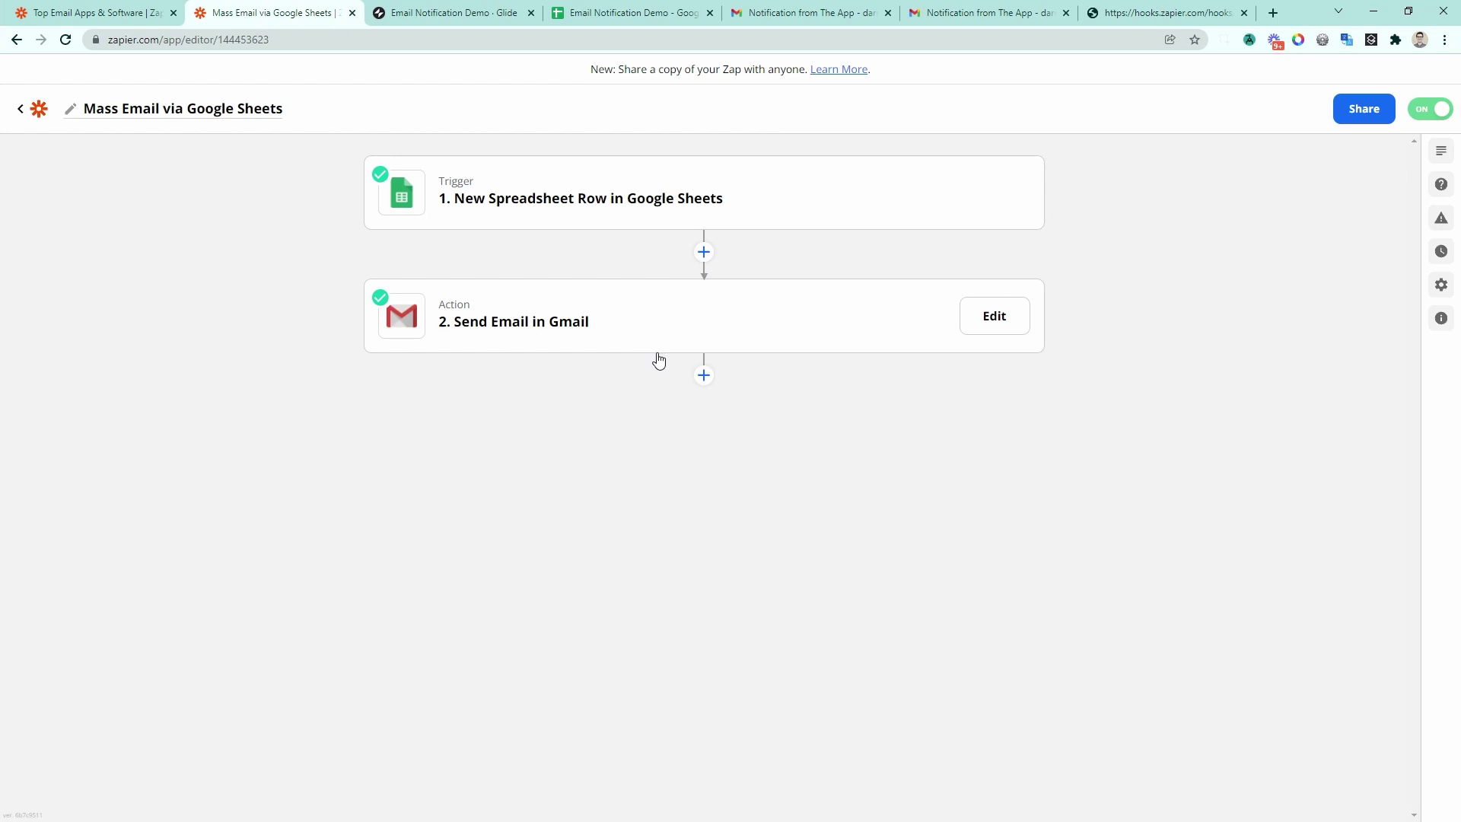